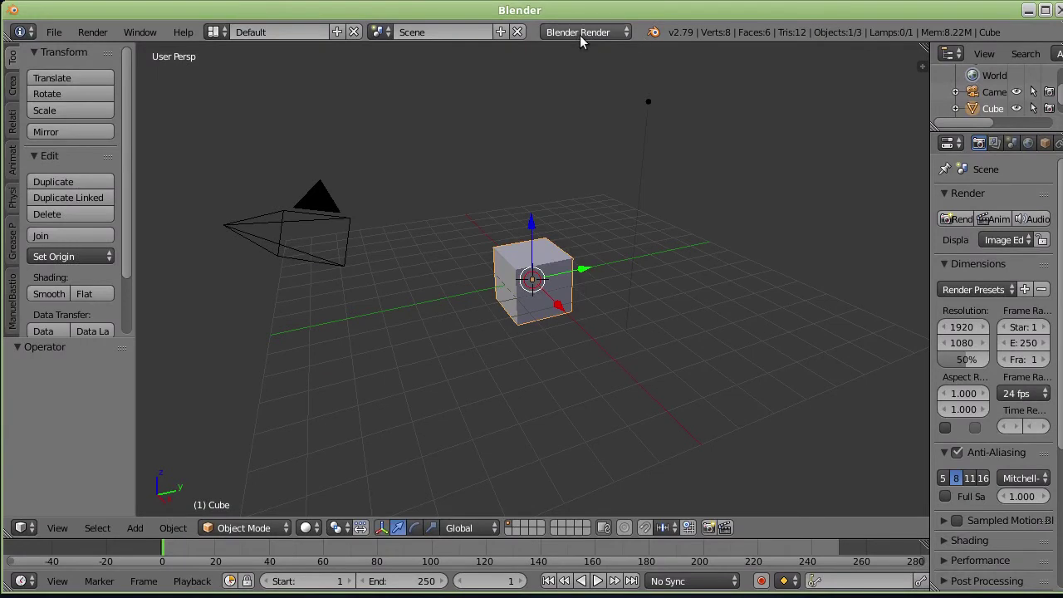
Change the render engine from Blender Render to Cycles Render
{"action": "left_click", "coordinate": [580, 35]}
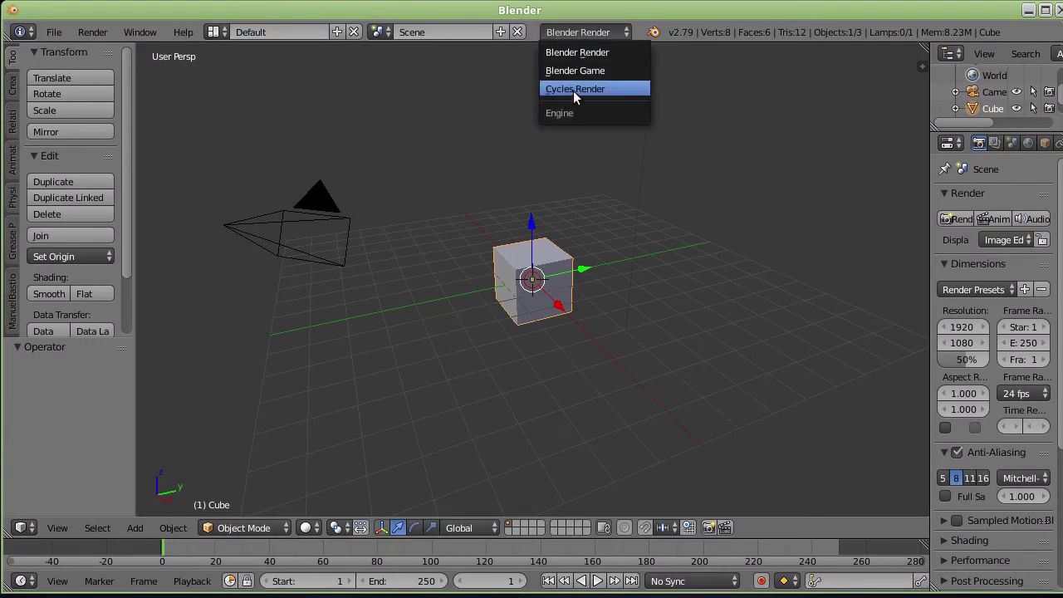
{"action": "left_click", "coordinate": [573, 91]}
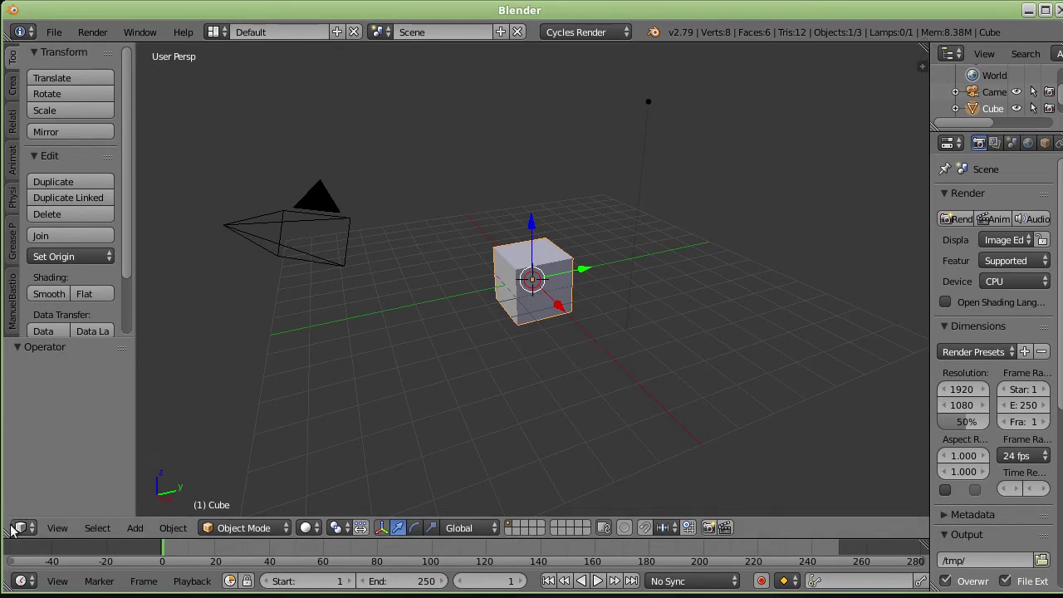
Split the 3D view in two, hide the right view's Tool Shelf, and widen the left view
{"action": "left_click_drag", "start_coordinate": [12, 531], "coordinate": [470, 535]}
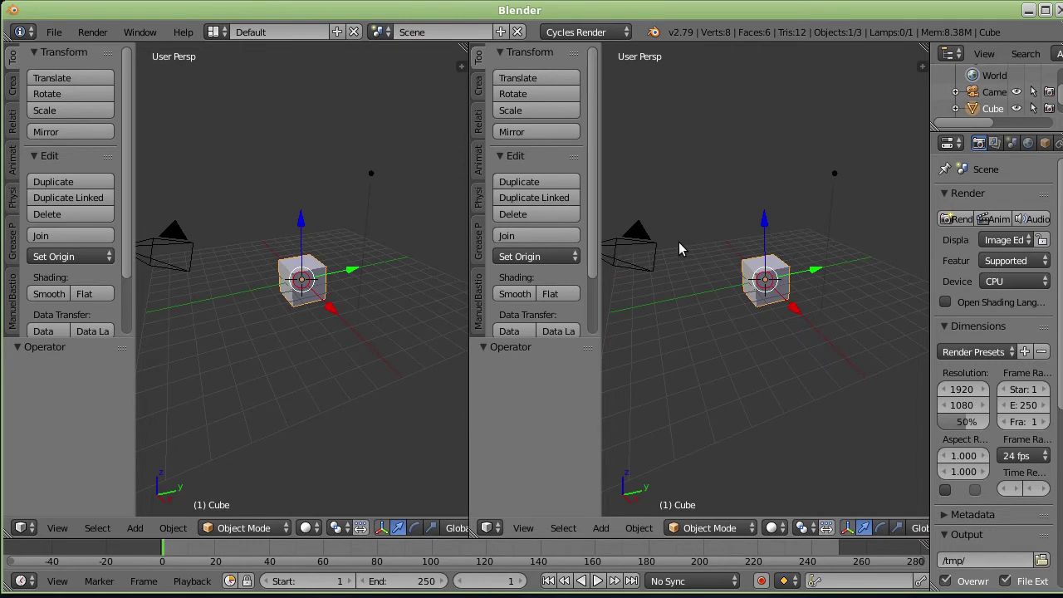
{"action": "key", "text": "t"}
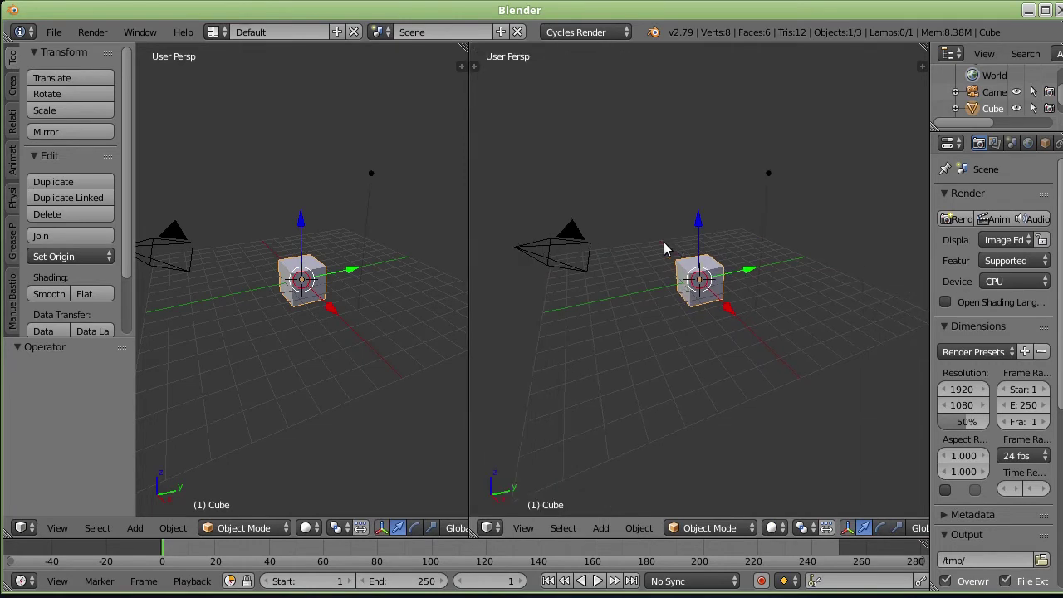
{"action": "key", "text": "t"}
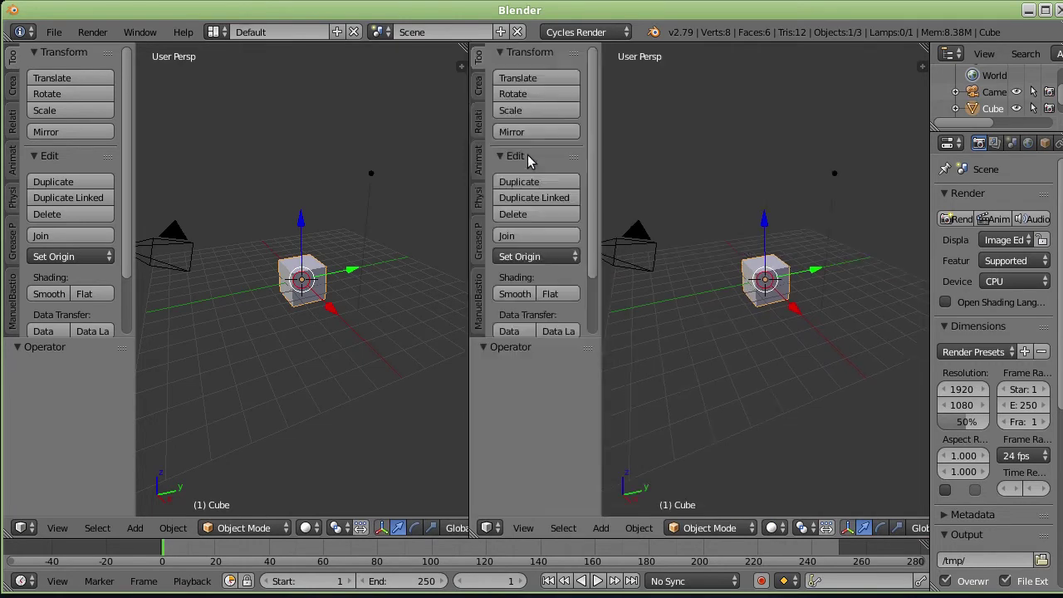
{"action": "key", "text": "t"}
{"action": "left_click_drag", "start_coordinate": [469, 185], "coordinate": [641, 192]}
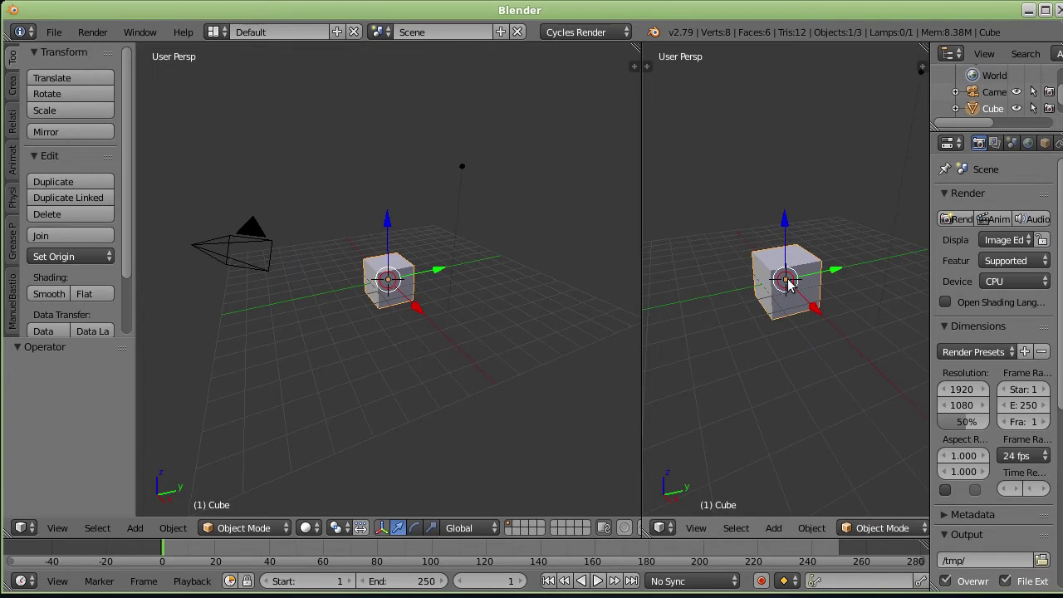
Delete the default cube and add a UV sphere in its place
{"action": "key", "text": "x"}
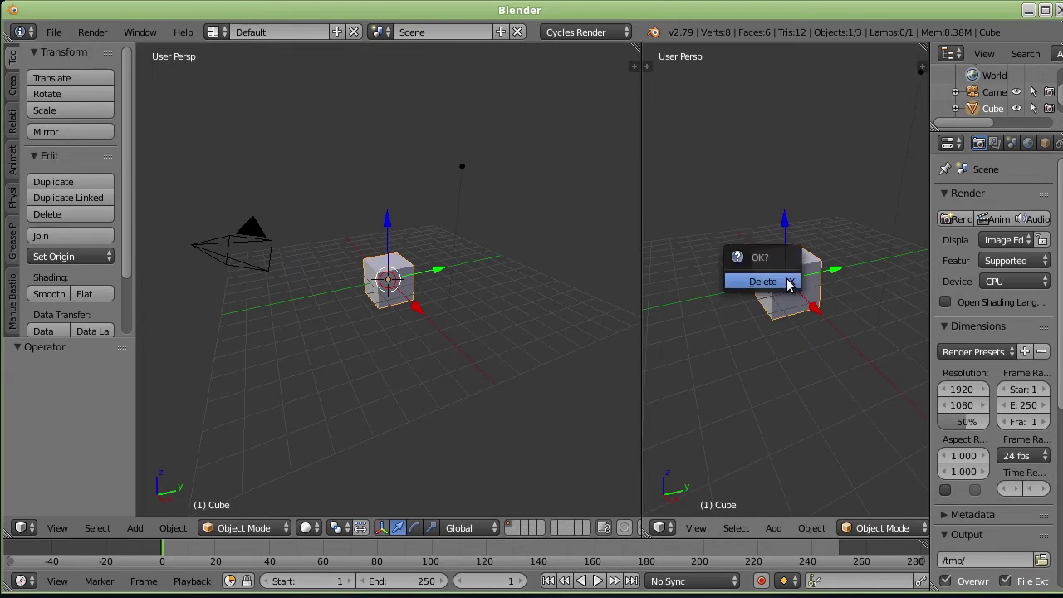
{"action": "left_click", "coordinate": [787, 280]}
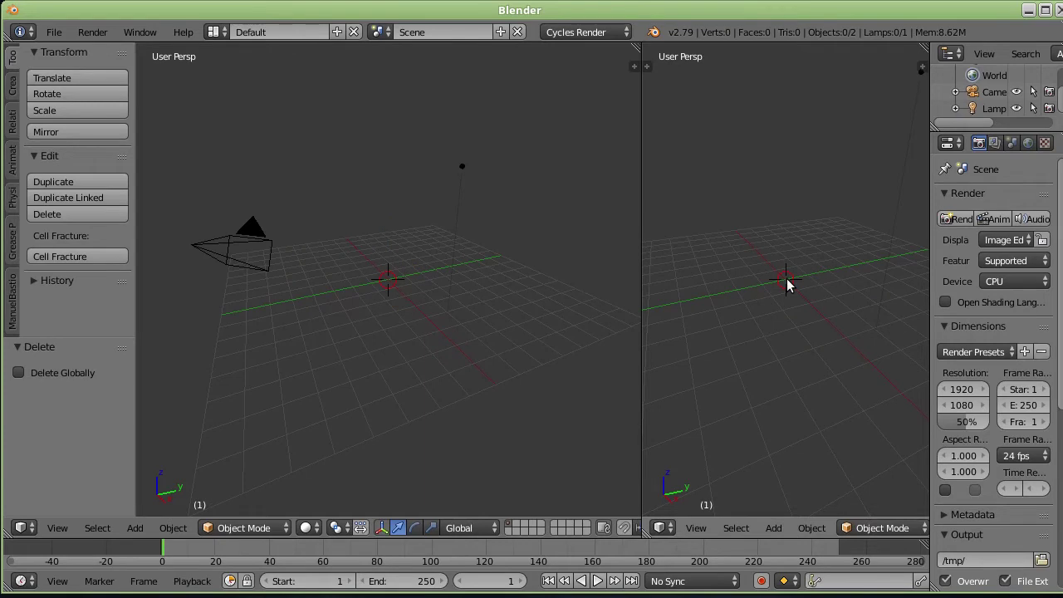
{"action": "key", "text": "shift+a"}
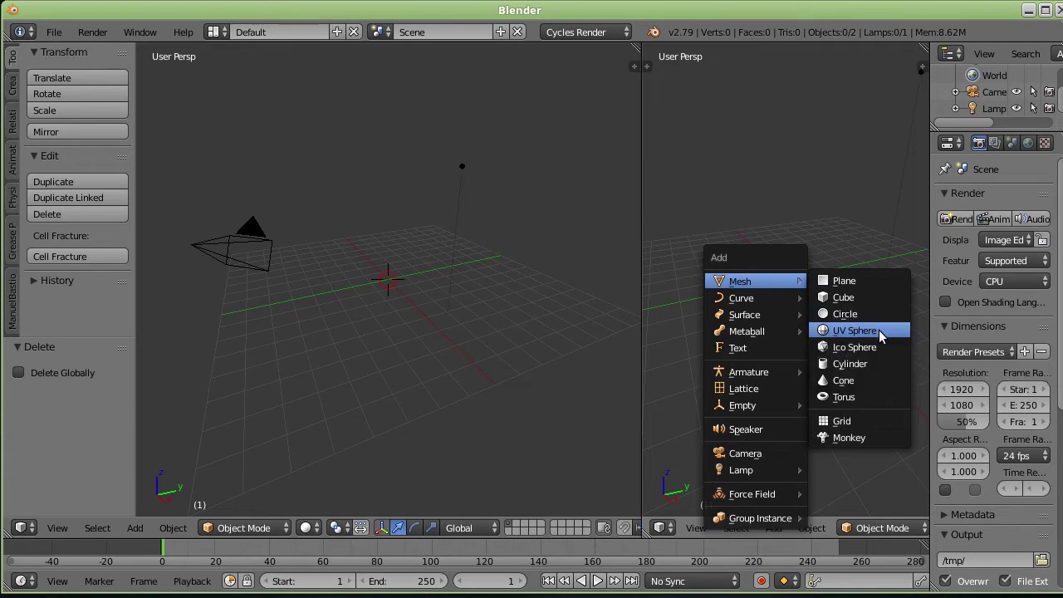
{"action": "left_click", "coordinate": [879, 330]}
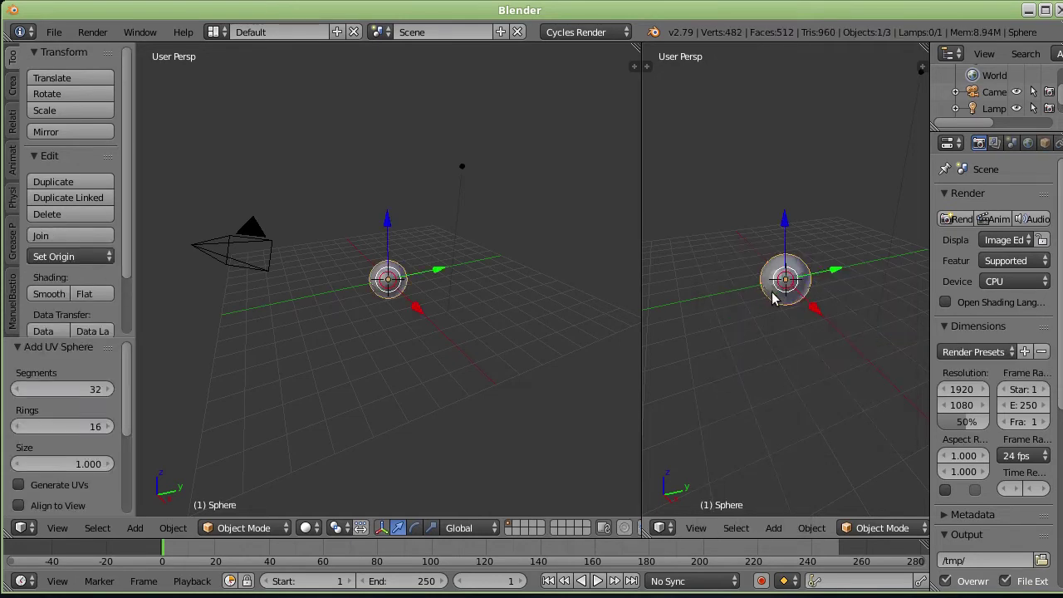
Give the sphere smooth shading
{"action": "scroll", "coordinate": [773, 297], "scroll_direction": "up", "scroll_amount": 6}
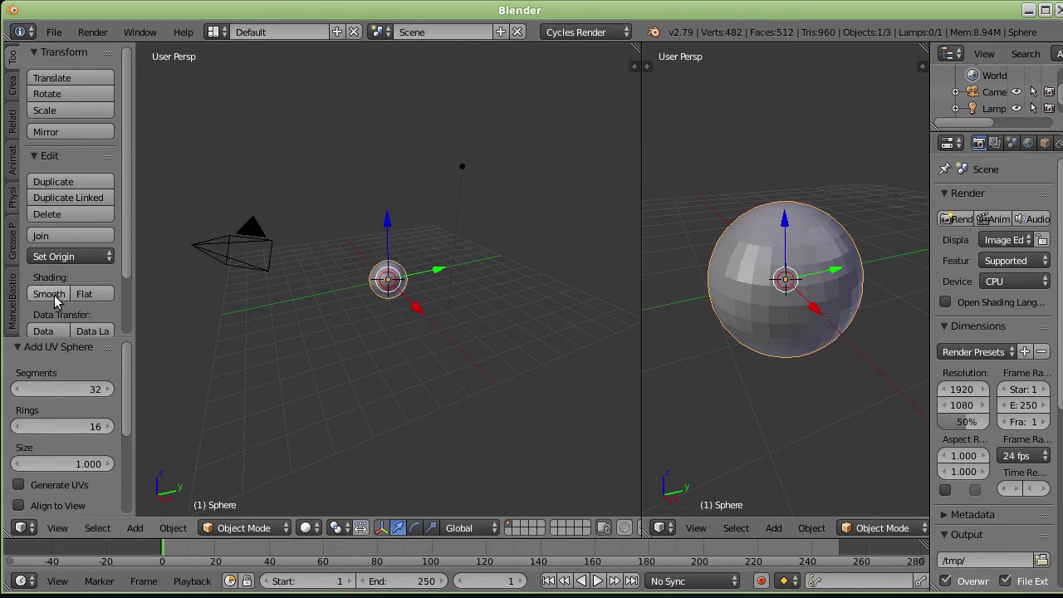
{"action": "left_click", "coordinate": [50, 294]}
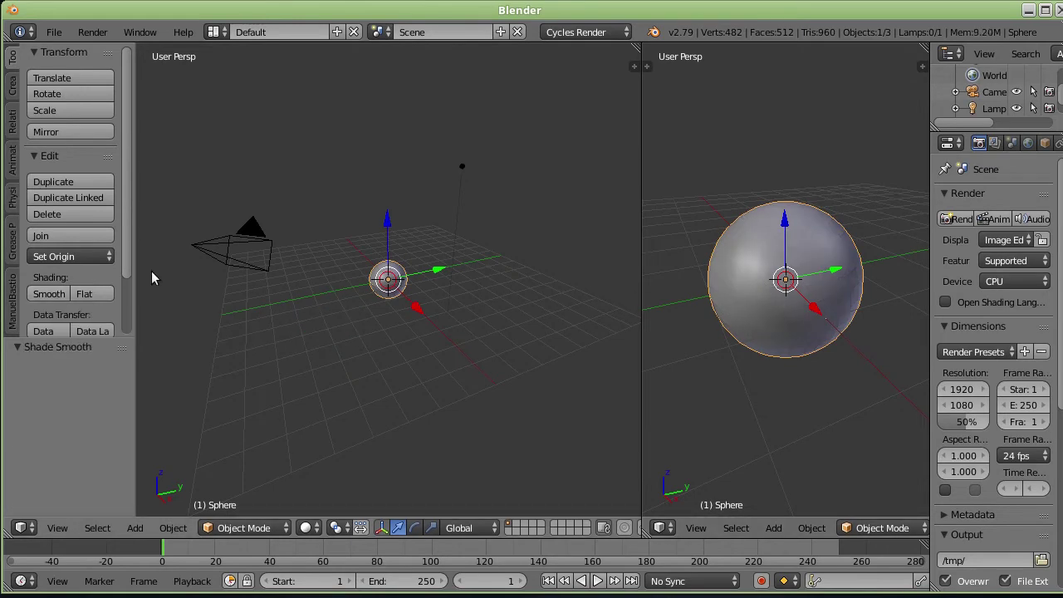
{"action": "left_click", "coordinate": [84, 294]}
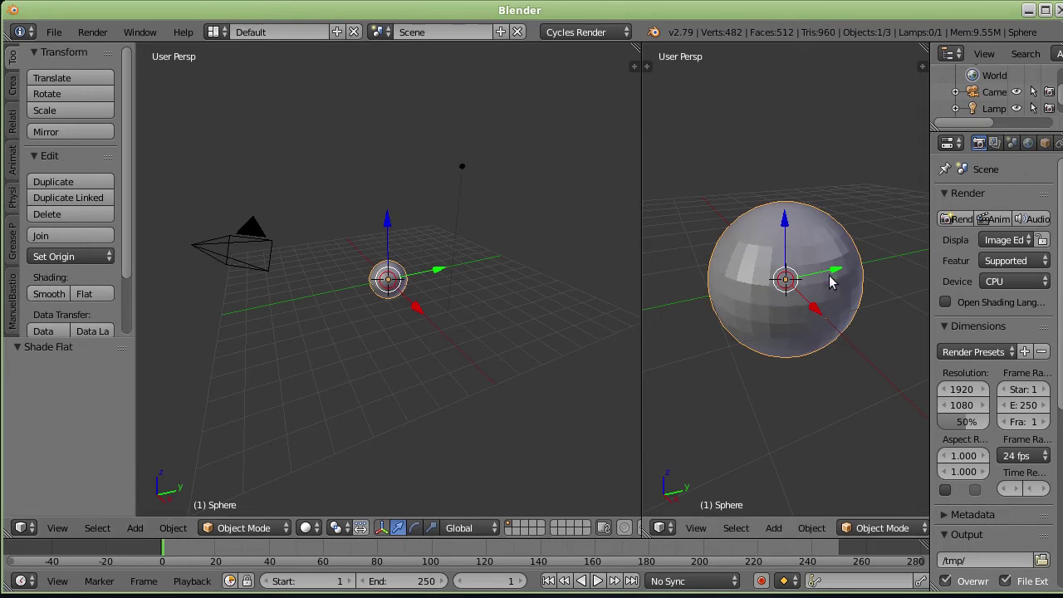
{"action": "left_click", "coordinate": [50, 295]}
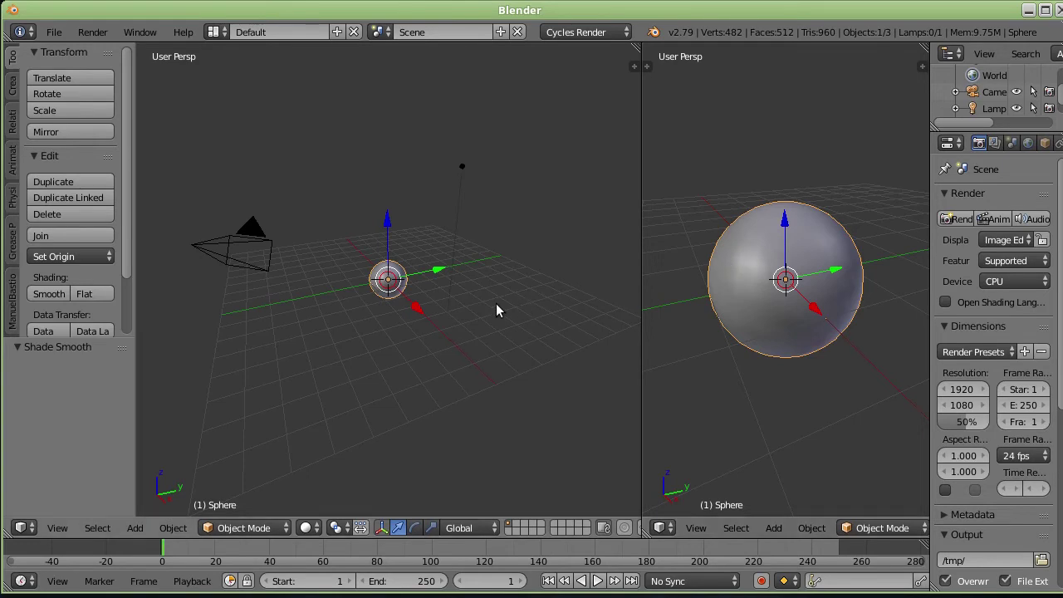
Add a plane and scale it by 10
{"action": "key", "text": "shift+a"}
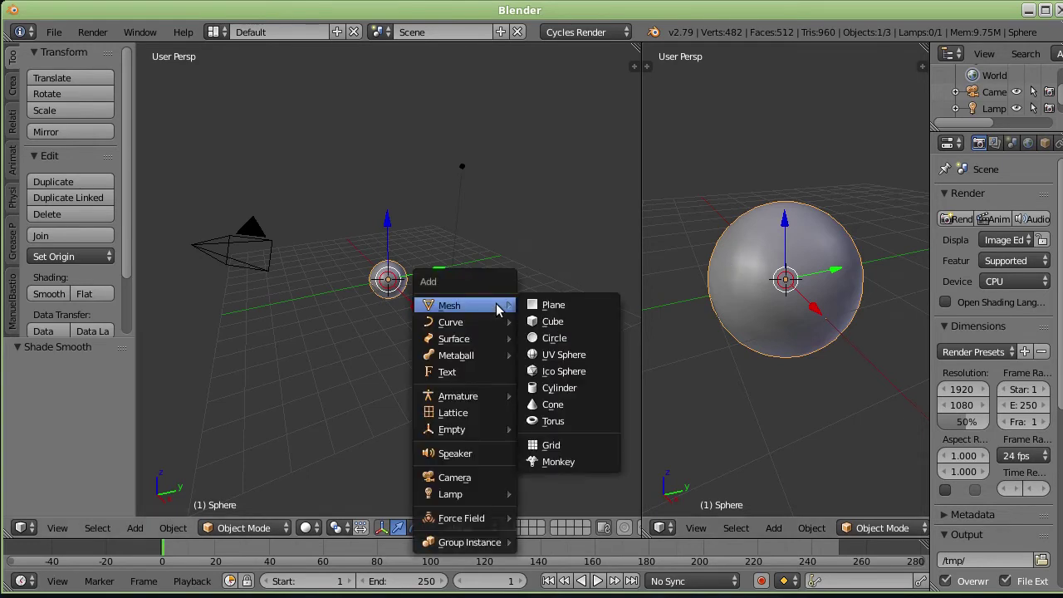
{"action": "left_click", "coordinate": [609, 310]}
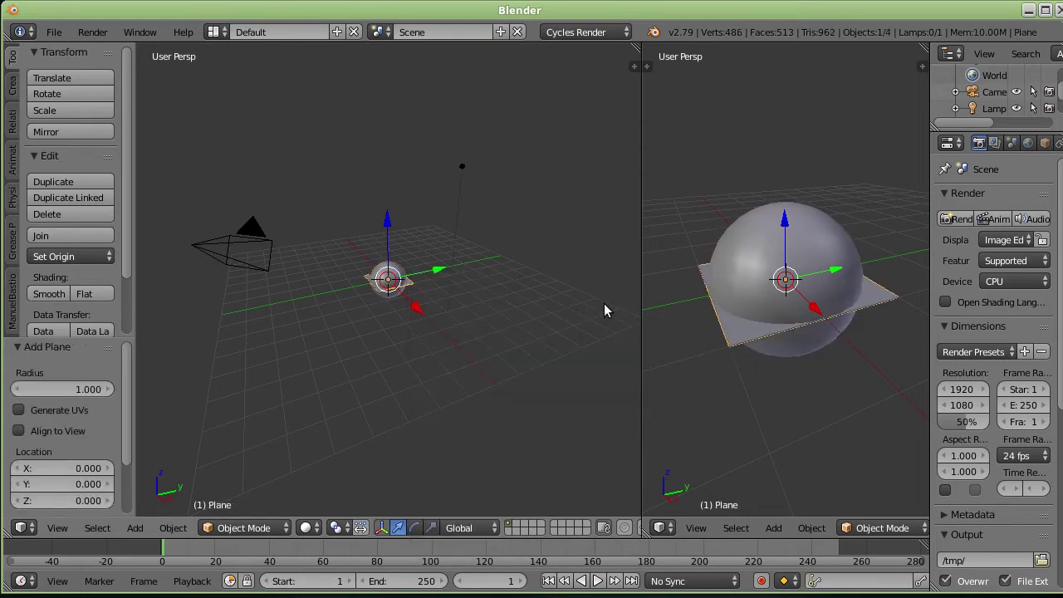
{"action": "key", "text": "s"}
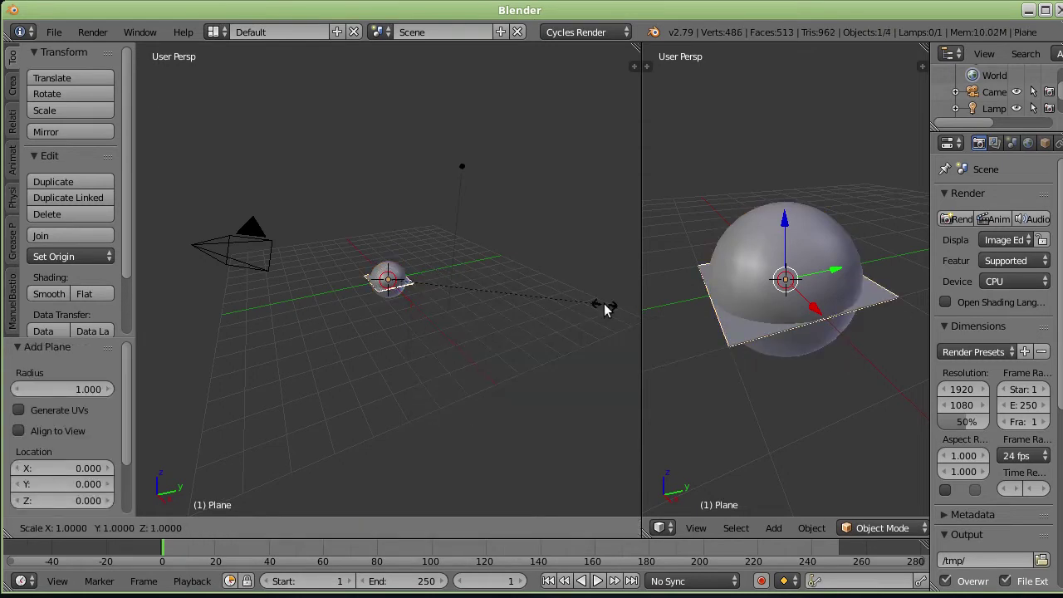
{"action": "type", "text": "1"}
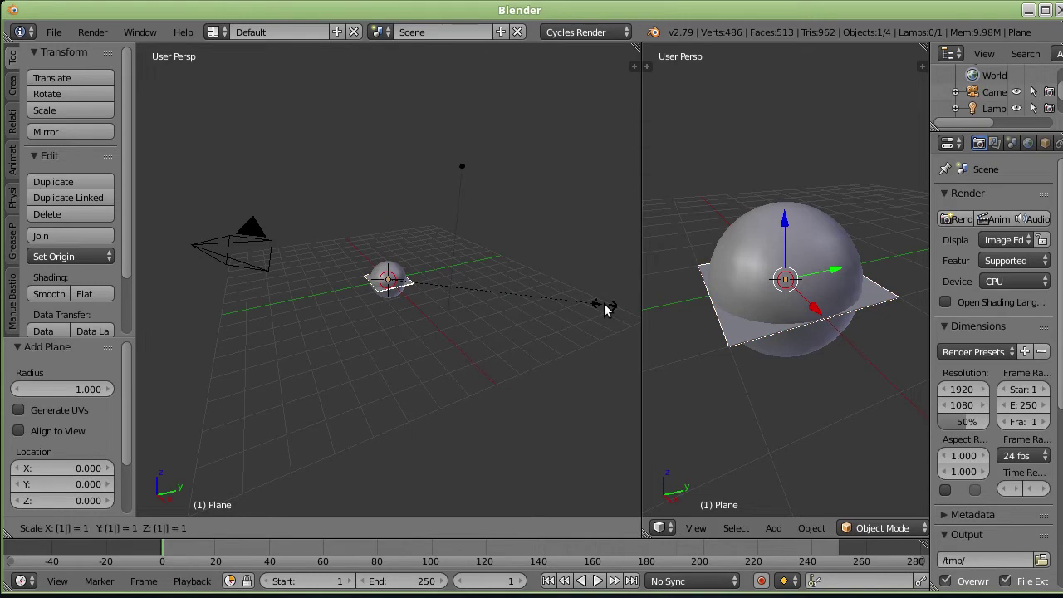
{"action": "type", "text": "0"}
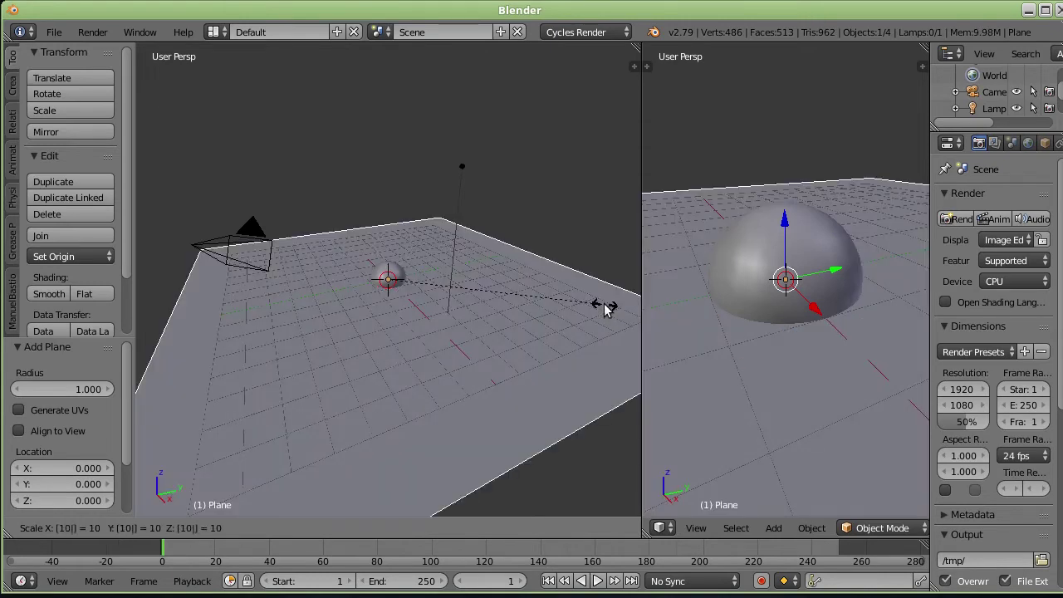
{"action": "key", "text": "Return"}
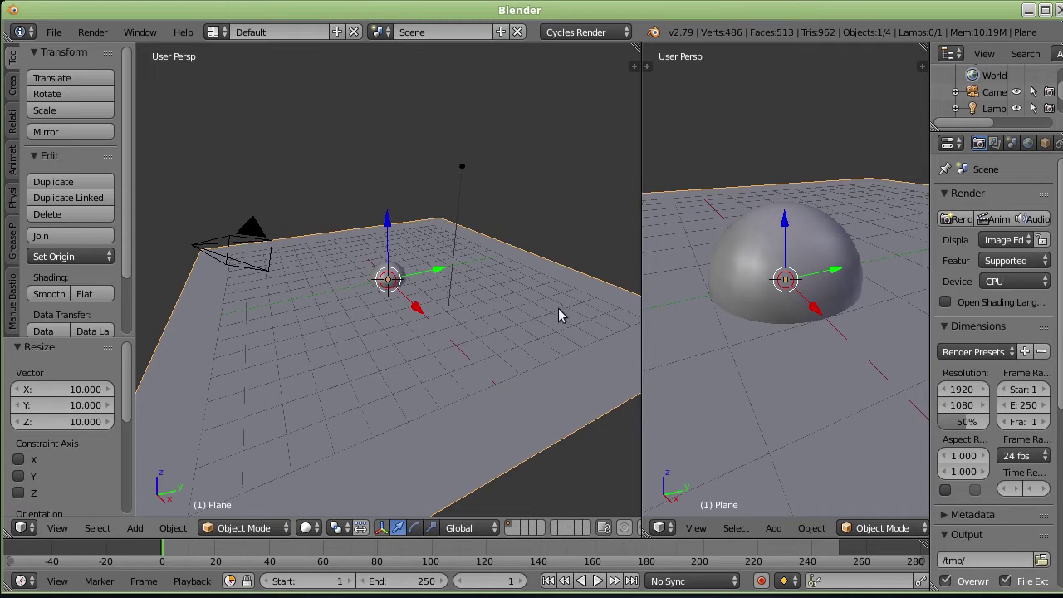
Lower the plane 1.124 units on Z so it lies beneath the sphere
{"action": "middle_click_drag", "start_coordinate": [465, 323], "coordinate": [396, 272]}
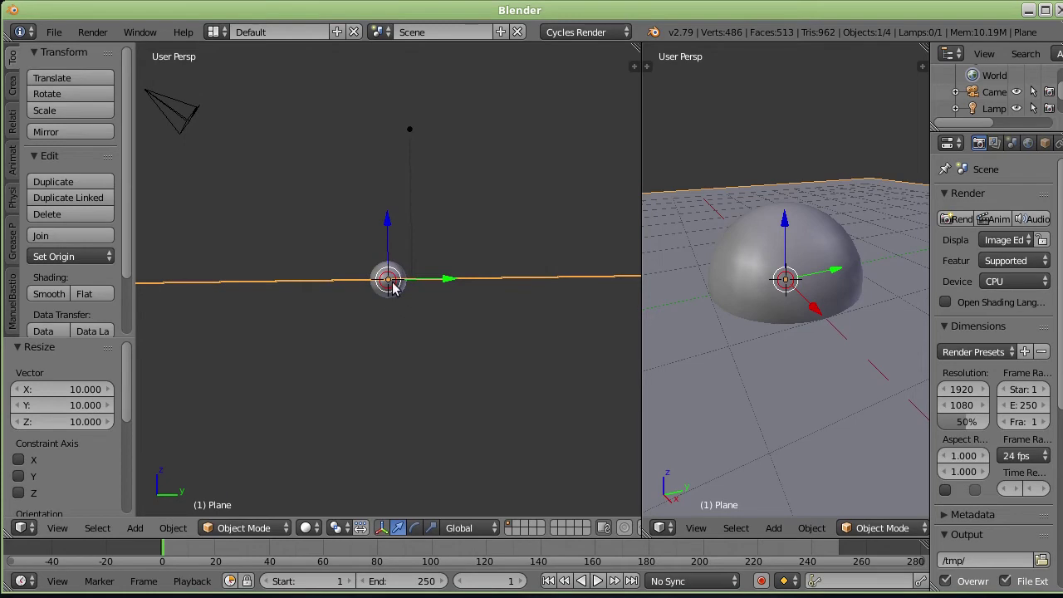
{"action": "mouse_move", "coordinate": [408, 304]}
{"action": "middle_mouse_down"}
{"action": "mouse_move", "coordinate": [373, 311]}
{"action": "mouse_move", "coordinate": [413, 311]}
{"action": "middle_mouse_up"}
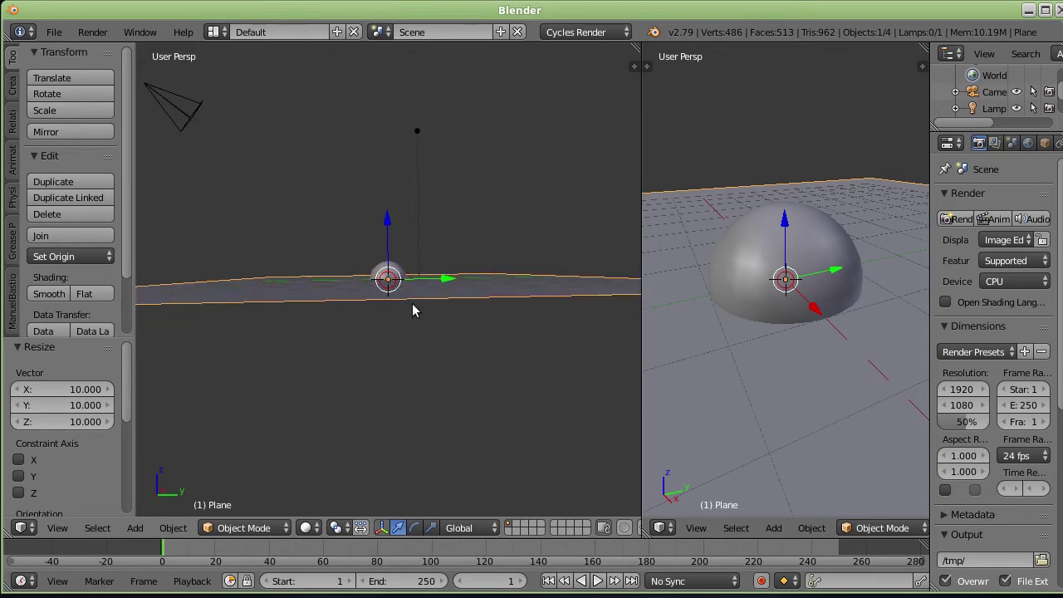
{"action": "middle_click_drag", "start_coordinate": [325, 310], "coordinate": [336, 300]}
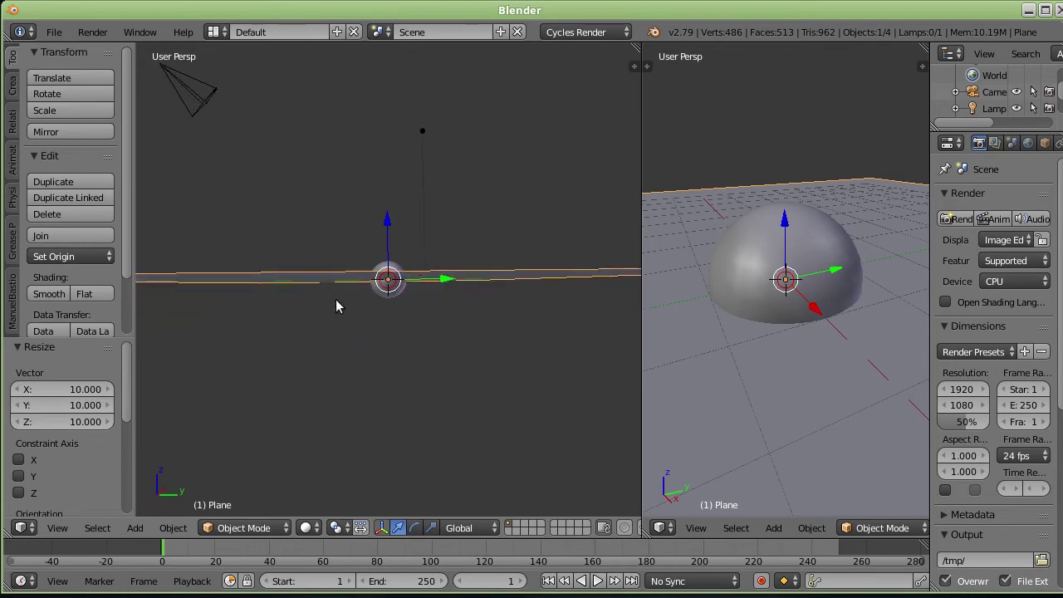
{"action": "left_click_drag", "start_coordinate": [387, 221], "coordinate": [384, 241]}
{"action": "mouse_move", "coordinate": [387, 330]}
{"action": "middle_mouse_down"}
{"action": "mouse_move", "coordinate": [388, 312]}
{"action": "mouse_move", "coordinate": [378, 323]}
{"action": "middle_mouse_up"}
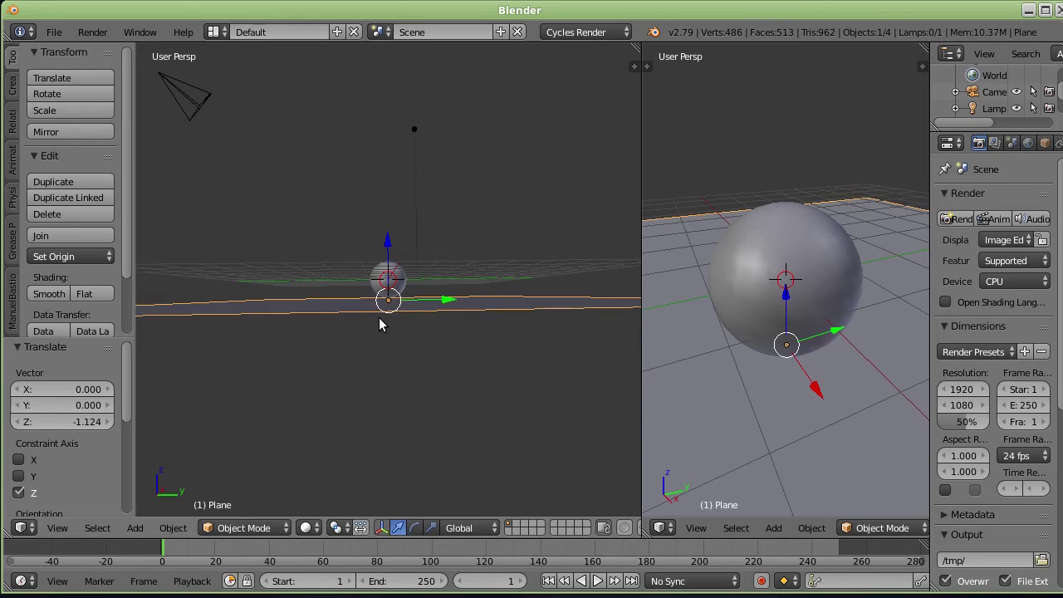
Set the left view to a zoomed-in Right Ortho view
{"action": "key", "text": "KP_5"}
{"action": "middle_click_drag", "start_coordinate": [407, 287], "coordinate": [398, 289]}
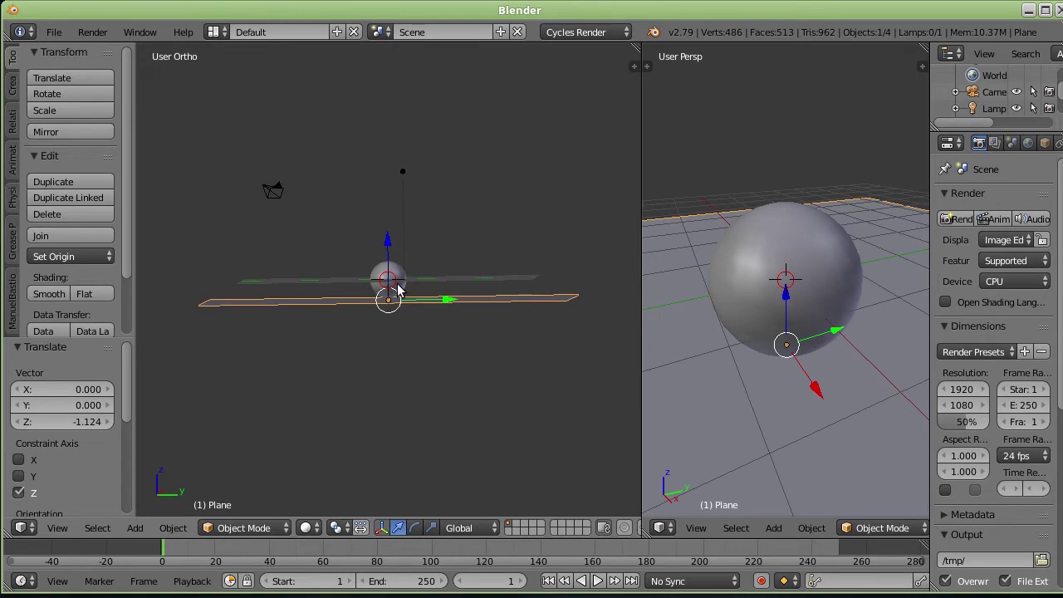
{"action": "key", "text": "KP_7"}
{"action": "key", "text": "KP_3"}
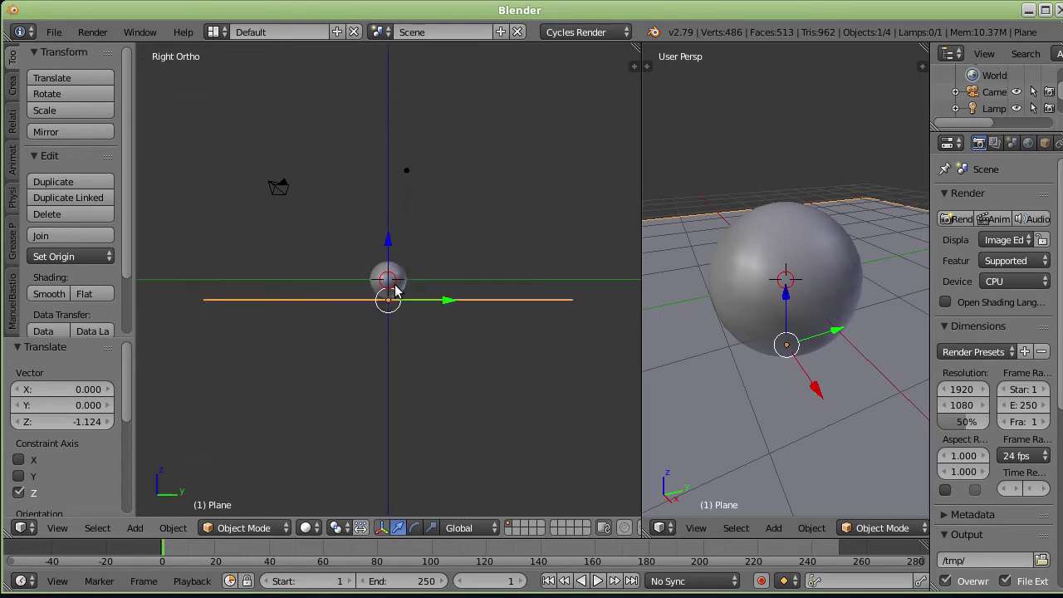
{"action": "scroll", "coordinate": [384, 311], "scroll_direction": "up", "scroll_amount": 7}
{"action": "scroll", "coordinate": [383, 314], "scroll_direction": "up", "scroll_amount": 2}
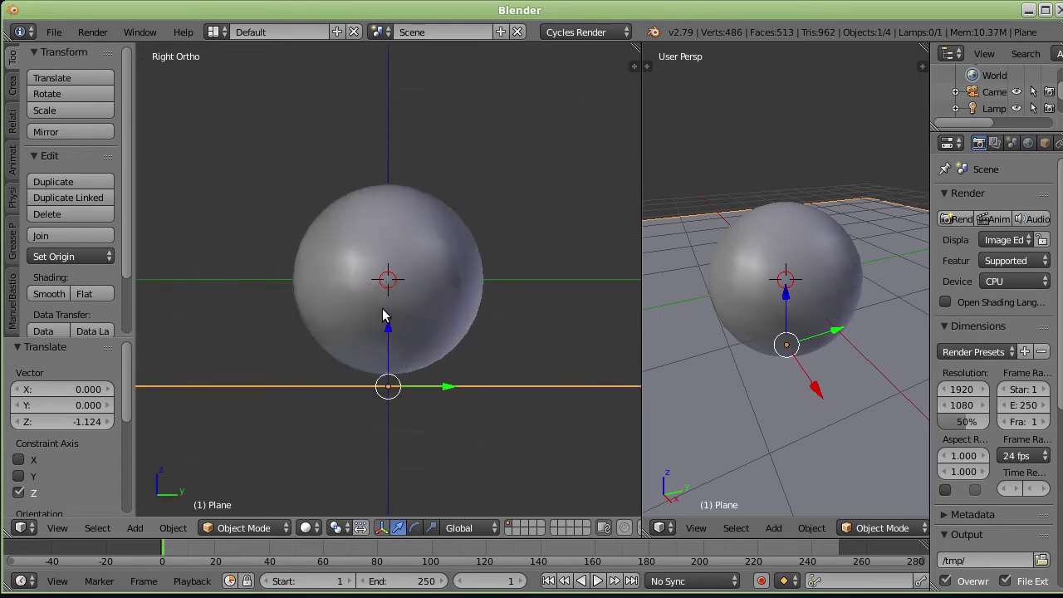
{"action": "scroll", "coordinate": [384, 315], "scroll_direction": "up", "scroll_amount": 2}
Raise the plane 0.133 units on Z so it touches the sphere's underside
{"action": "left_click_drag", "start_coordinate": [387, 370], "coordinate": [387, 352]}
{"action": "scroll", "coordinate": [388, 373], "scroll_direction": "up", "scroll_amount": 3}
{"action": "scroll", "coordinate": [389, 373], "scroll_direction": "down", "scroll_amount": 3}
{"action": "scroll", "coordinate": [387, 425], "scroll_direction": "up", "scroll_amount": 2}
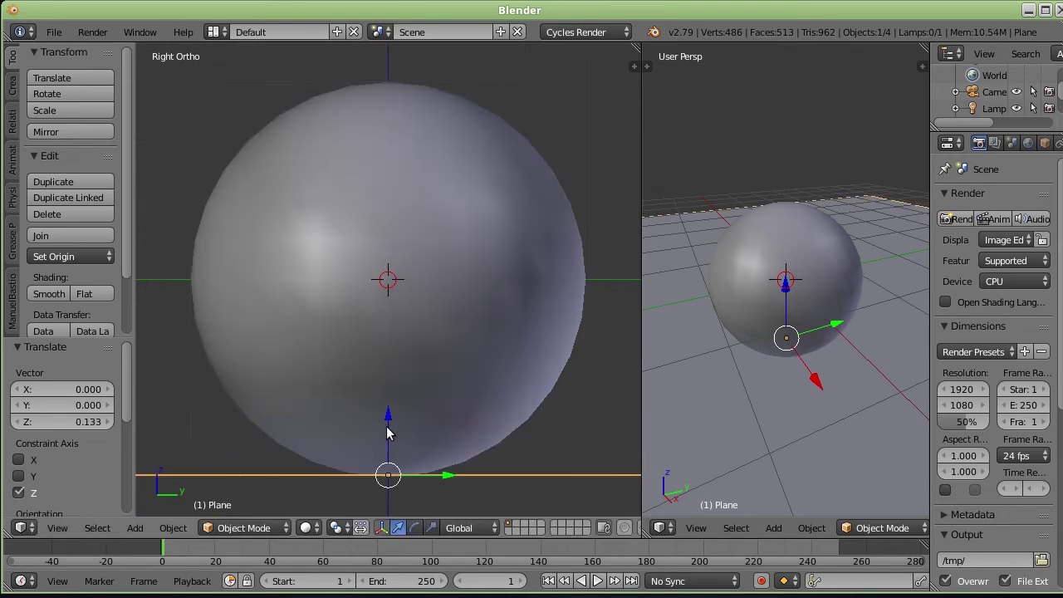
{"action": "scroll", "coordinate": [428, 288], "scroll_direction": "down", "scroll_amount": 5}
{"action": "scroll", "coordinate": [439, 278], "scroll_direction": "down", "scroll_amount": 4}
{"action": "mouse_move", "coordinate": [449, 246]}
{"action": "middle_mouse_down"}
{"action": "mouse_move", "coordinate": [427, 315]}
{"action": "mouse_move", "coordinate": [408, 285]}
{"action": "middle_mouse_up"}
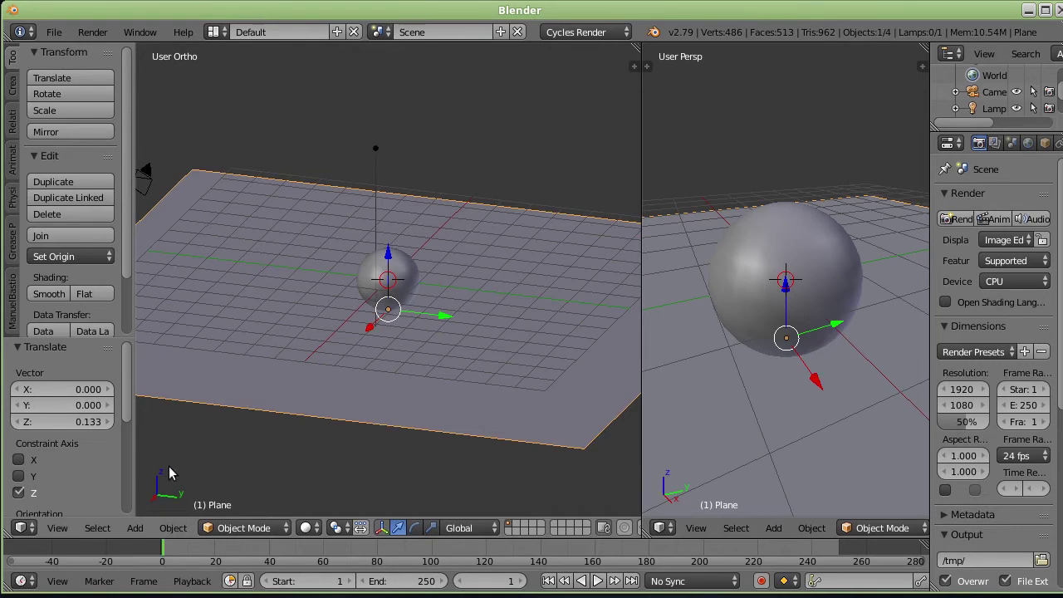
Change the left area's editor type to Node Editor, select the sphere, and narrow the node area
{"action": "left_click", "coordinate": [25, 529]}
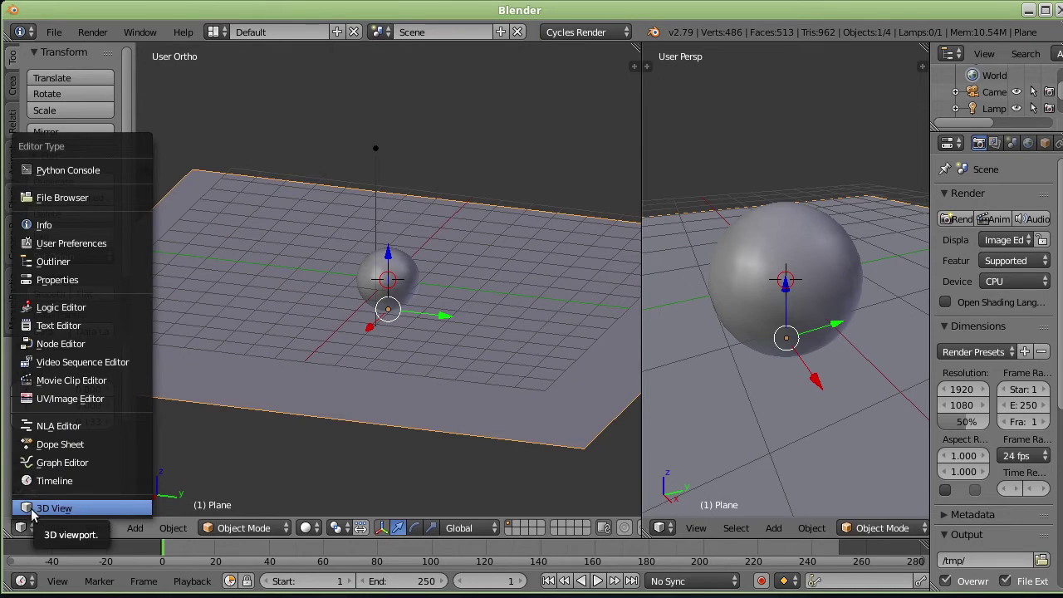
{"action": "left_click", "coordinate": [32, 515]}
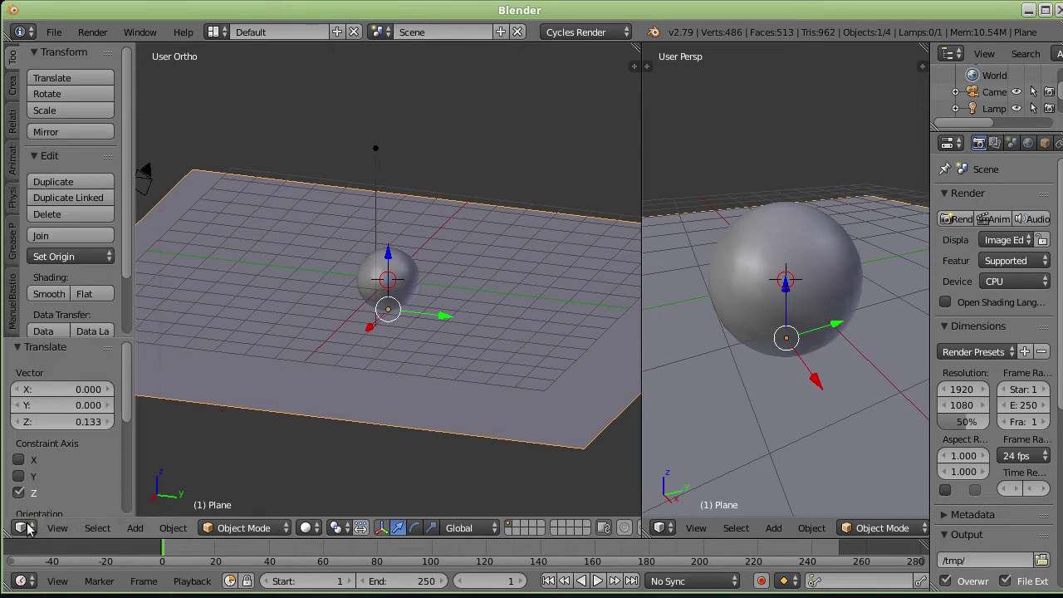
{"action": "left_click", "coordinate": [25, 528]}
{"action": "left_click", "coordinate": [69, 344]}
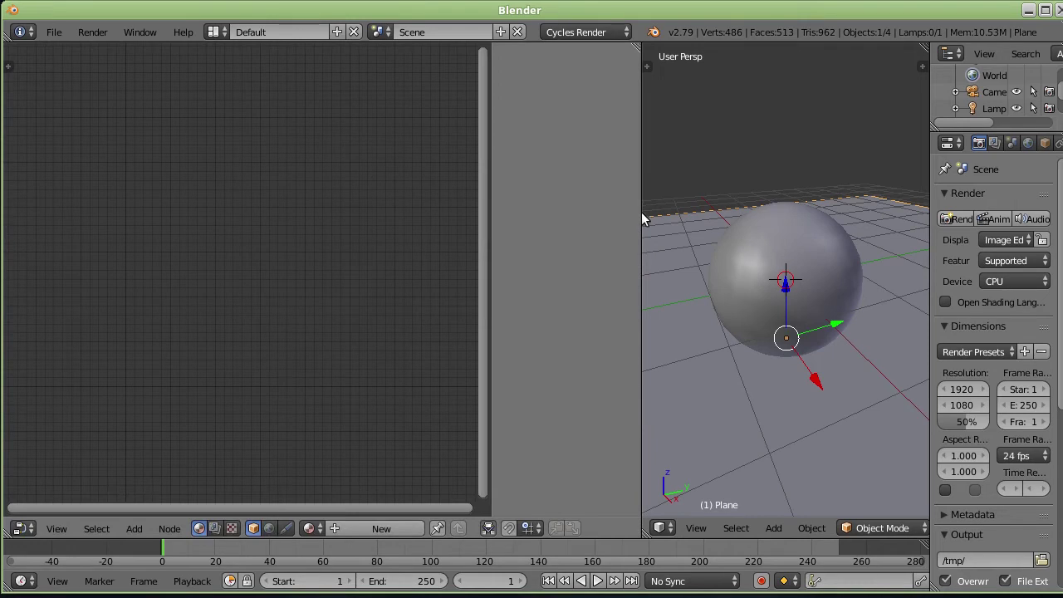
{"action": "key", "text": "n"}
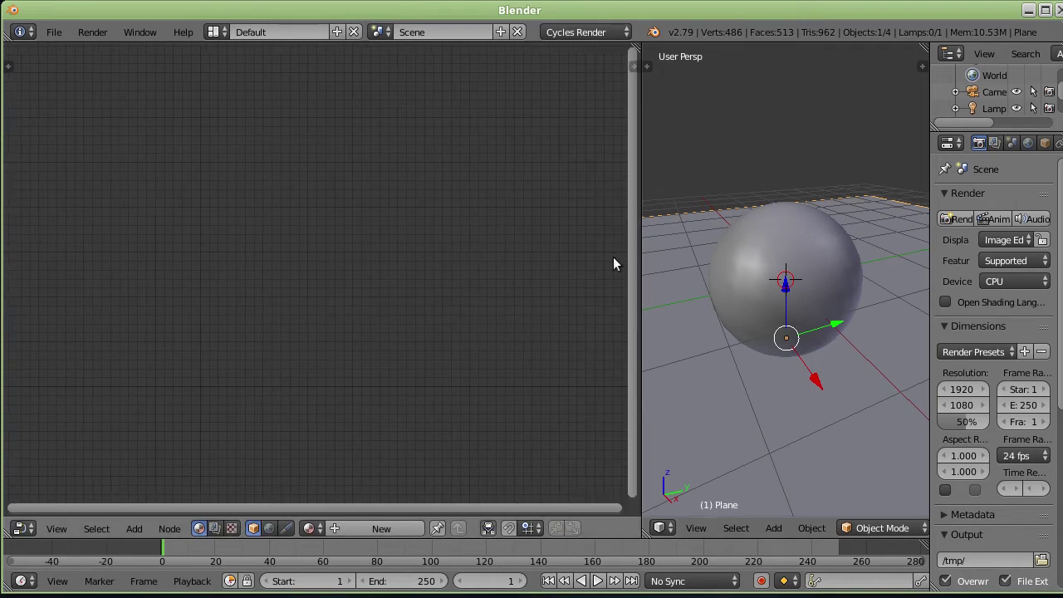
{"action": "key", "text": "n"}
{"action": "key", "text": "n"}
{"action": "key", "text": "n"}
{"action": "key", "text": "n"}
{"action": "right_click", "coordinate": [770, 231]}
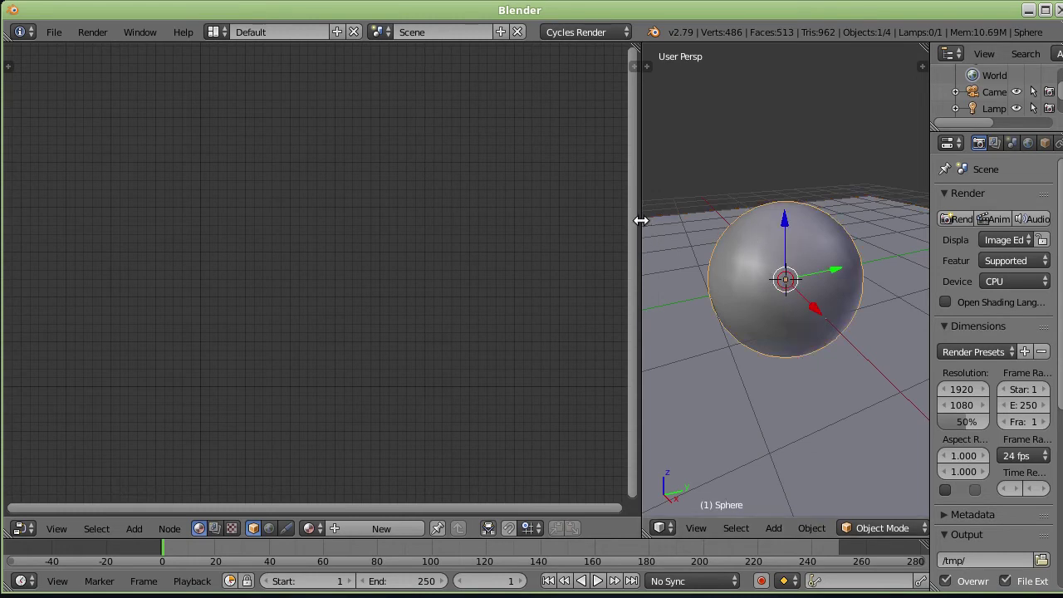
{"action": "left_click_drag", "start_coordinate": [638, 221], "coordinate": [568, 221]}
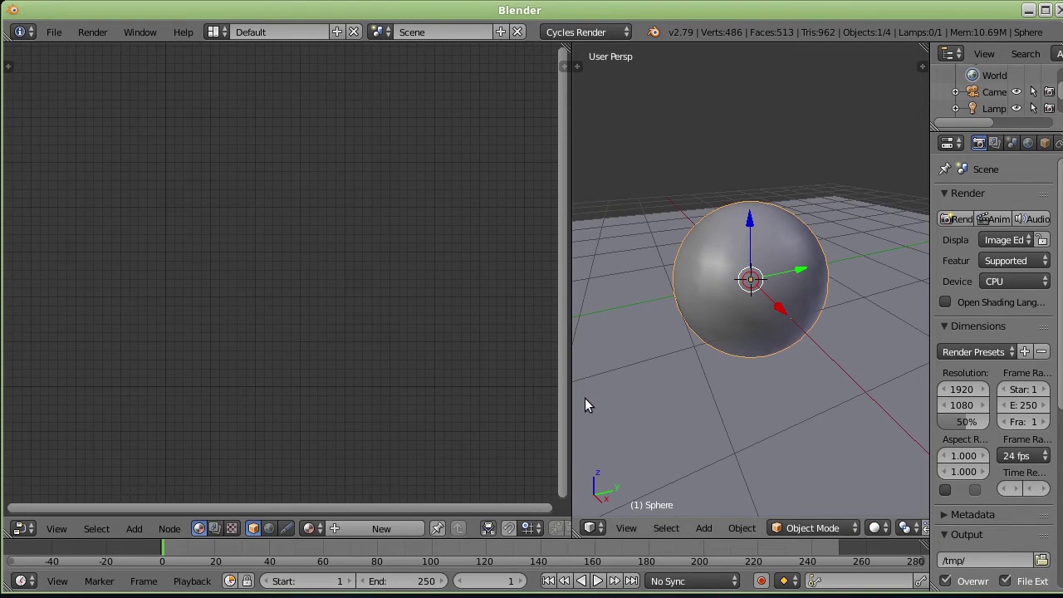
Turn on Use Nodes for the World and set its Color to a Sky Texture
{"action": "left_click", "coordinate": [1028, 142]}
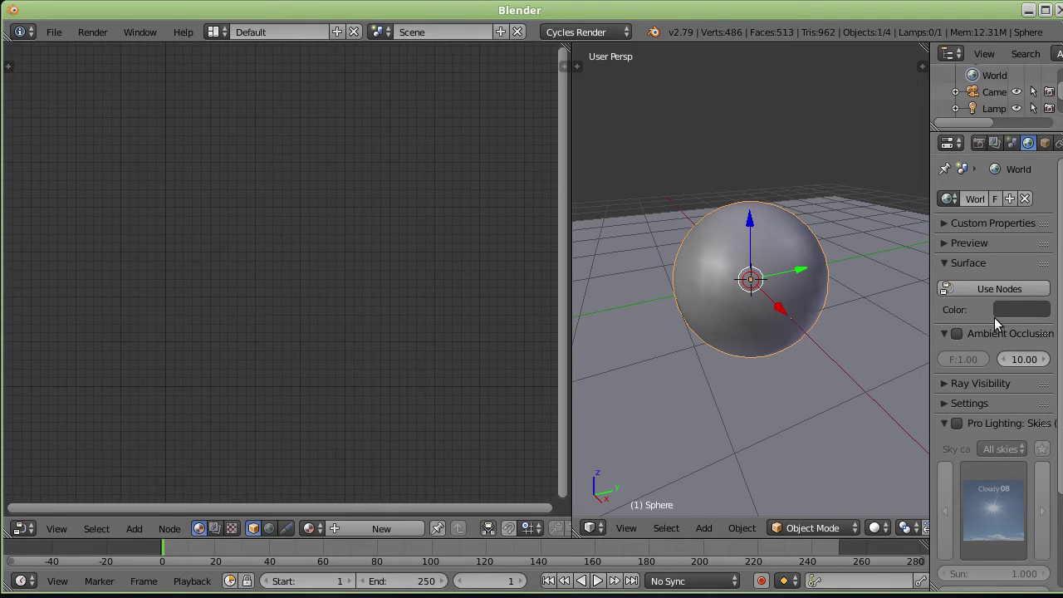
{"action": "left_click", "coordinate": [998, 290]}
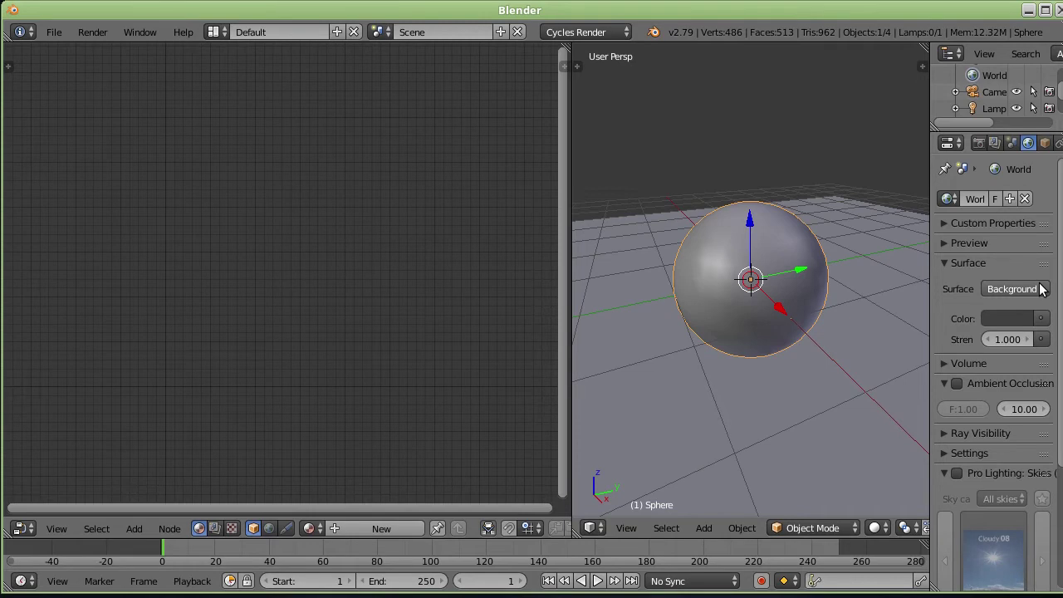
{"action": "left_click", "coordinate": [1044, 319]}
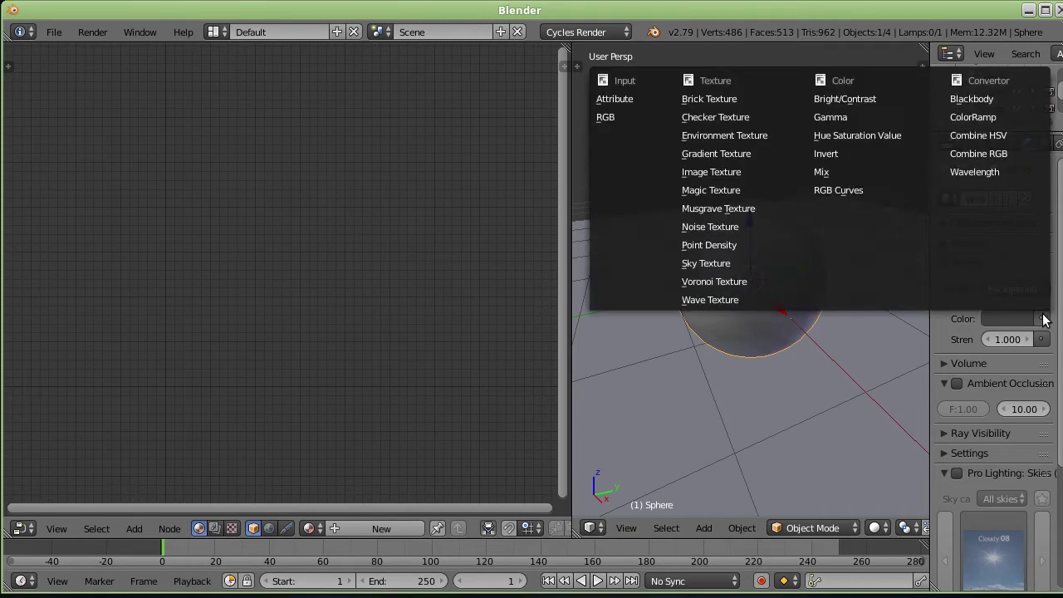
{"action": "left_click", "coordinate": [706, 262]}
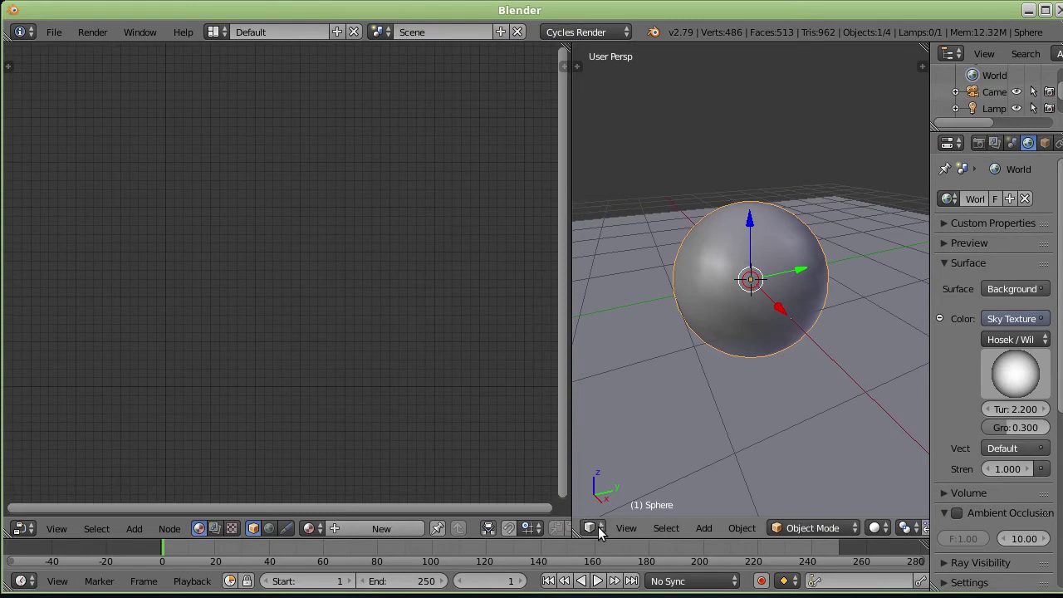
{"action": "left_click", "coordinate": [883, 530]}
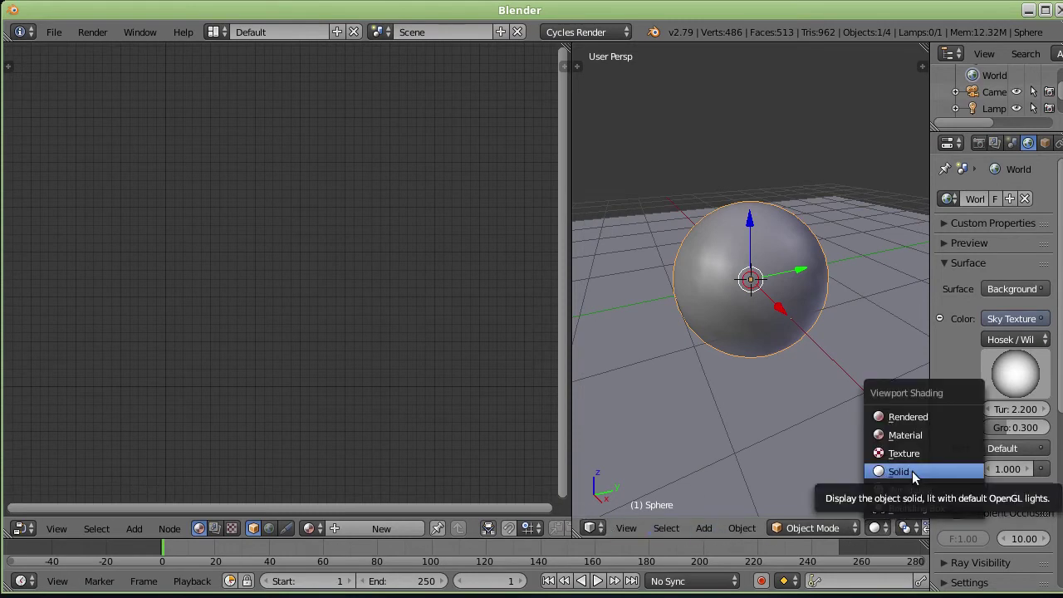
Set the viewport shading to Rendered and orbit down to show the horizon
{"action": "left_click", "coordinate": [916, 415]}
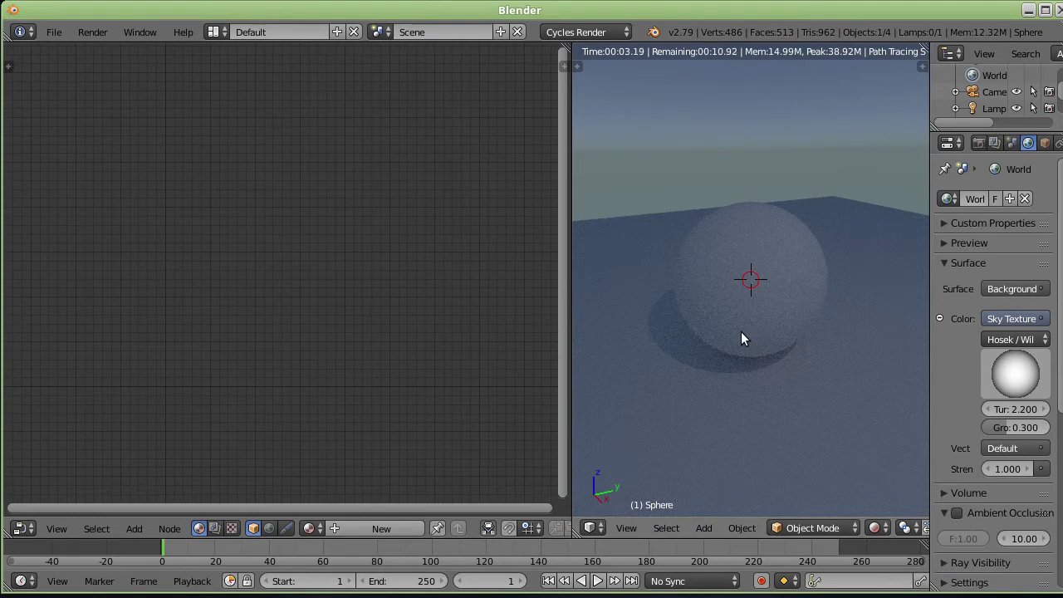
{"action": "mouse_move", "coordinate": [740, 332]}
{"action": "middle_mouse_down"}
{"action": "mouse_move", "coordinate": [729, 301]}
{"action": "mouse_move", "coordinate": [748, 284]}
{"action": "middle_mouse_up"}
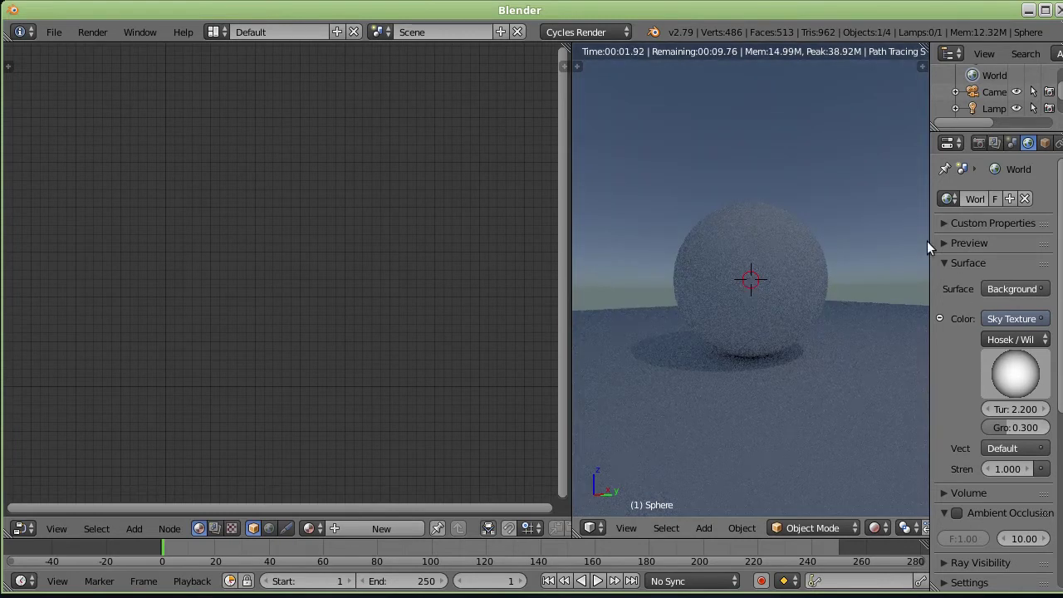
{"action": "left_click_drag", "start_coordinate": [570, 251], "coordinate": [460, 247]}
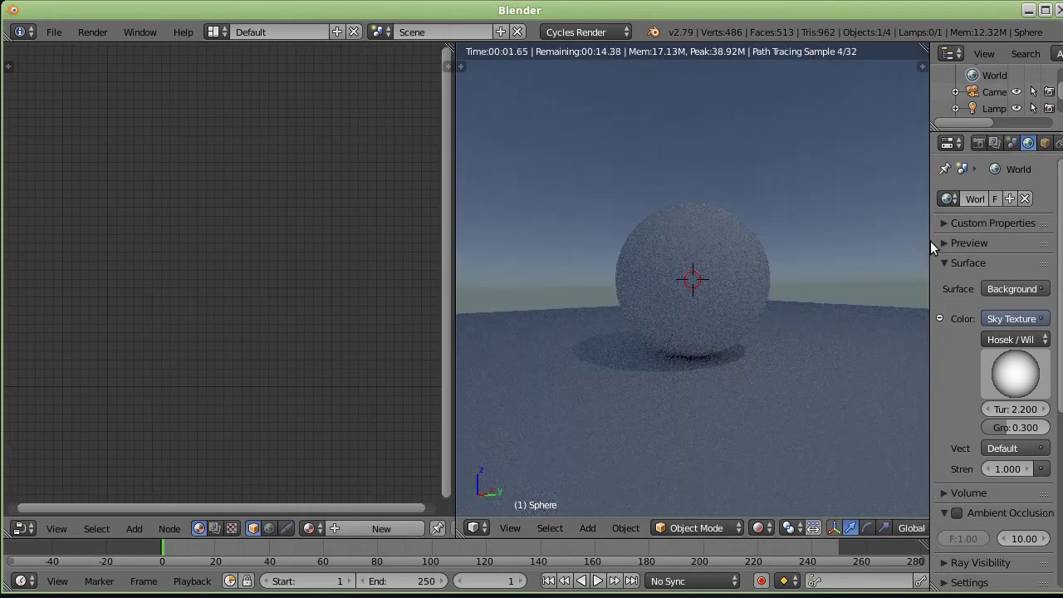
Select the sphere and give it a new material, Material.001
{"action": "left_click", "coordinate": [865, 155]}
{"action": "left_click", "coordinate": [865, 170]}
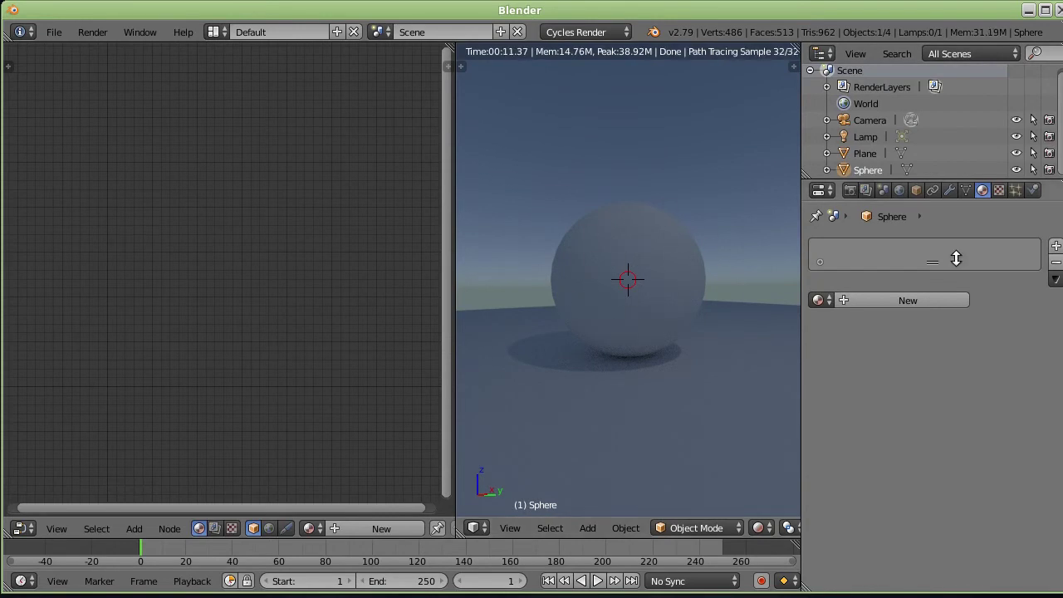
{"action": "left_click", "coordinate": [902, 297]}
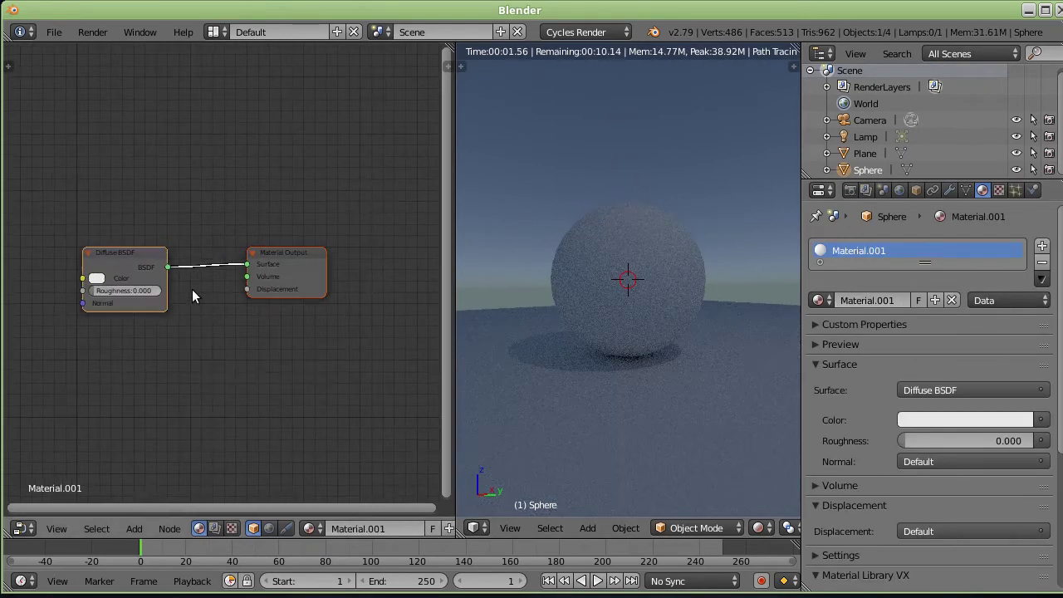
{"action": "left_click_drag", "start_coordinate": [453, 249], "coordinate": [575, 250]}
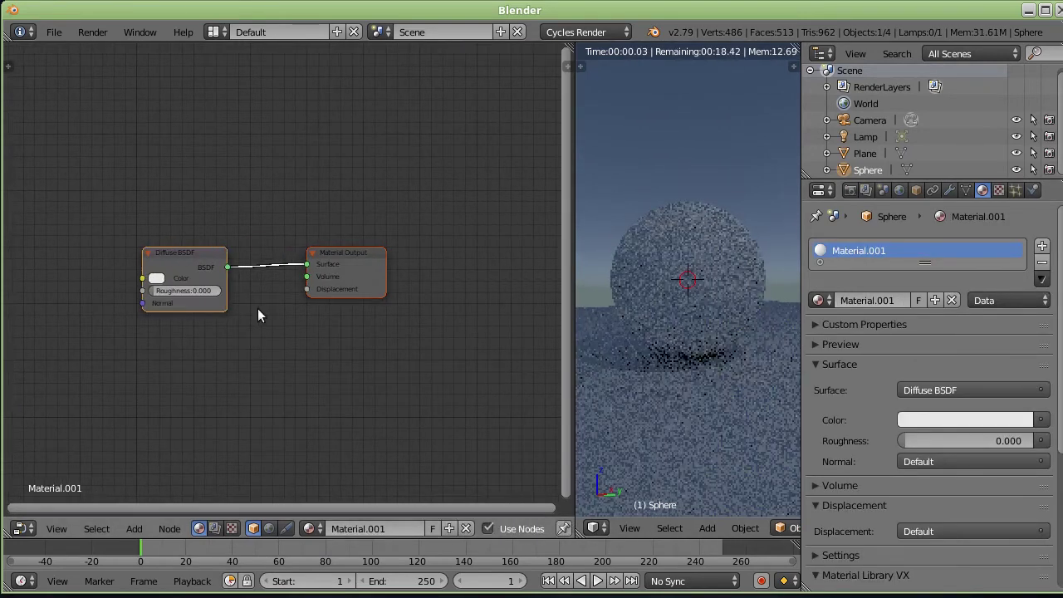
{"action": "scroll", "coordinate": [265, 312], "scroll_direction": "up", "scroll_amount": 1}
{"action": "scroll", "coordinate": [265, 311], "scroll_direction": "up", "scroll_amount": 1}
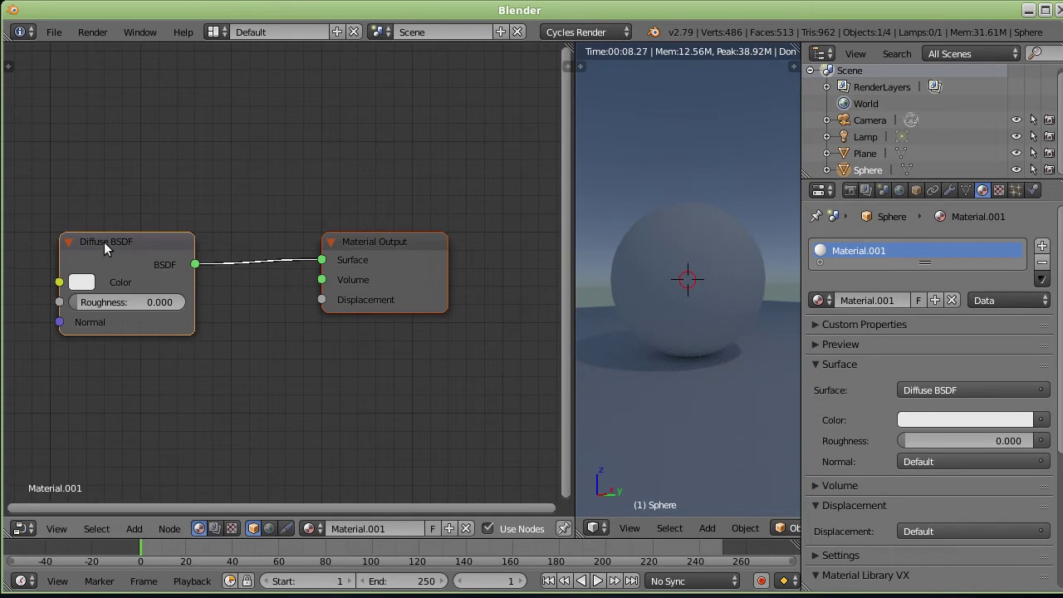
{"action": "scroll", "coordinate": [104, 242], "scroll_direction": "up", "scroll_amount": 2}
{"action": "scroll", "coordinate": [104, 242], "scroll_direction": "up", "scroll_amount": 1}
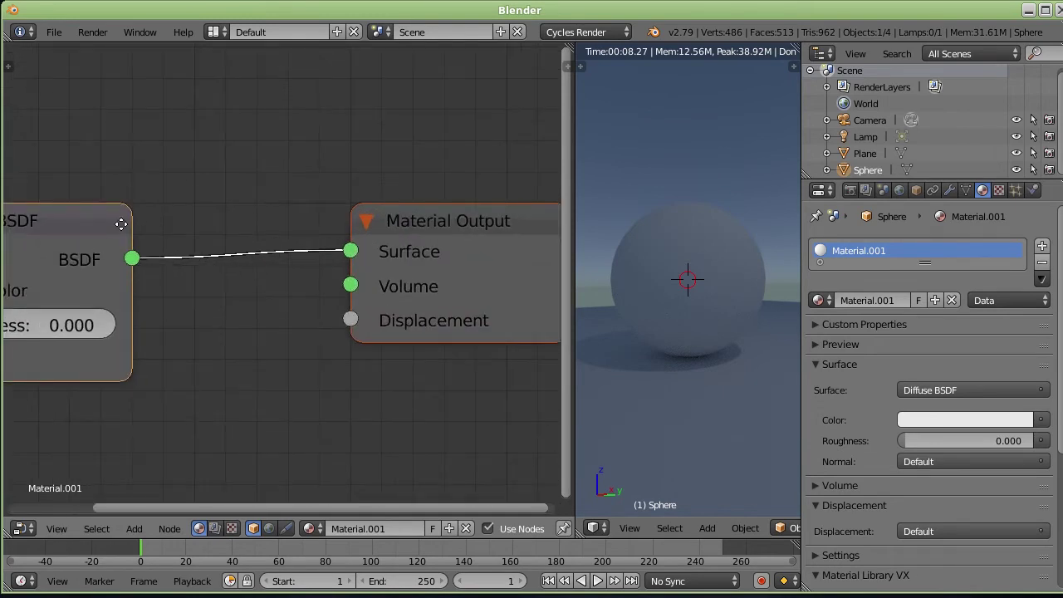
{"action": "scroll", "coordinate": [344, 225], "scroll_direction": "up", "scroll_amount": 5, "text": "ctrl"}
{"action": "scroll", "coordinate": [218, 226], "scroll_direction": "up", "scroll_amount": 3, "text": "ctrl"}
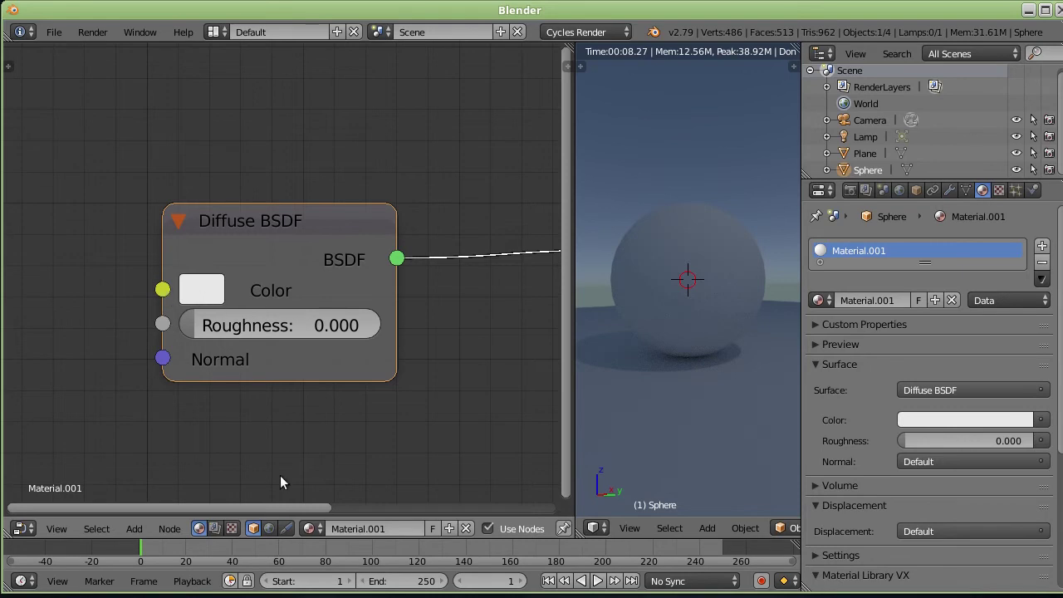
{"action": "left_click_drag", "start_coordinate": [264, 506], "coordinate": [301, 505]}
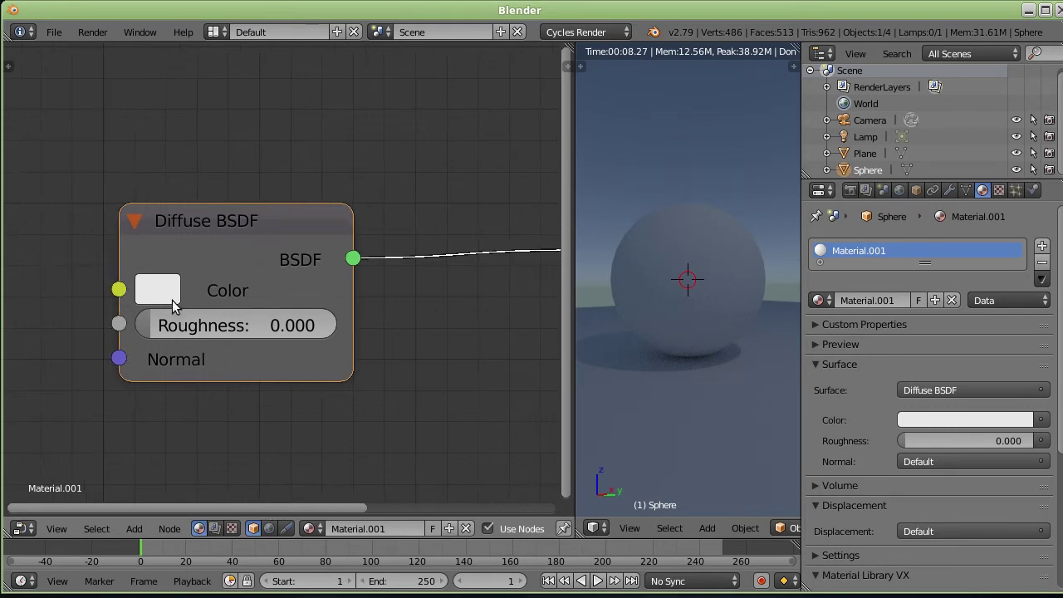
{"action": "left_click_drag", "start_coordinate": [312, 506], "coordinate": [395, 508]}
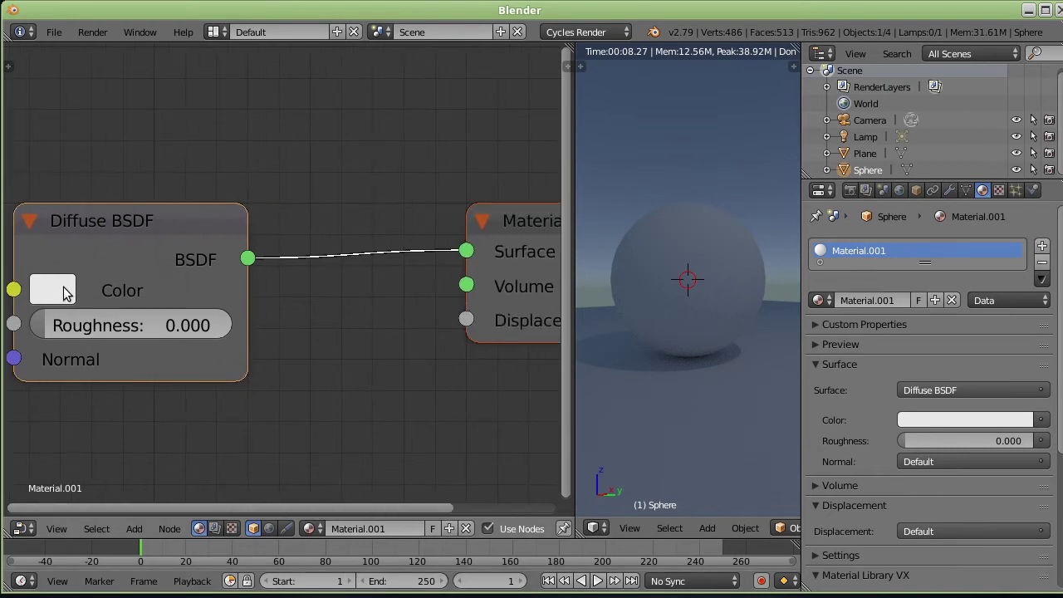
{"action": "left_click", "coordinate": [59, 291]}
{"action": "mouse_move", "coordinate": [161, 437]}
{"action": "left_mouse_down"}
{"action": "mouse_move", "coordinate": [202, 376]}
{"action": "mouse_move", "coordinate": [242, 373]}
{"action": "left_mouse_up"}
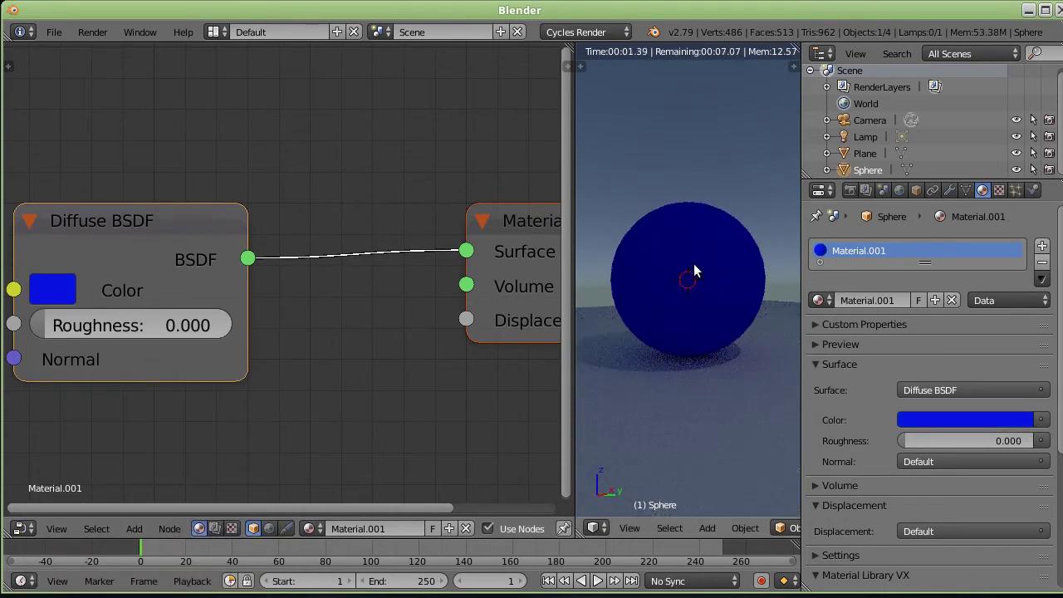
{"action": "left_click", "coordinate": [66, 295]}
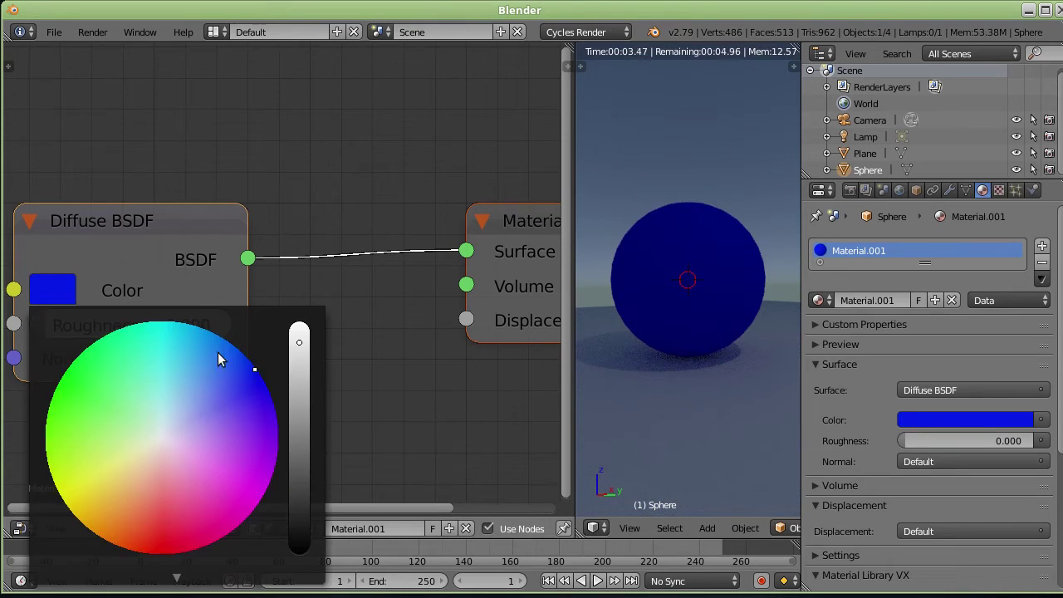
{"action": "mouse_move", "coordinate": [301, 343]}
{"action": "left_mouse_down"}
{"action": "mouse_move", "coordinate": [299, 484]}
{"action": "mouse_move", "coordinate": [312, 548]}
{"action": "left_mouse_up"}
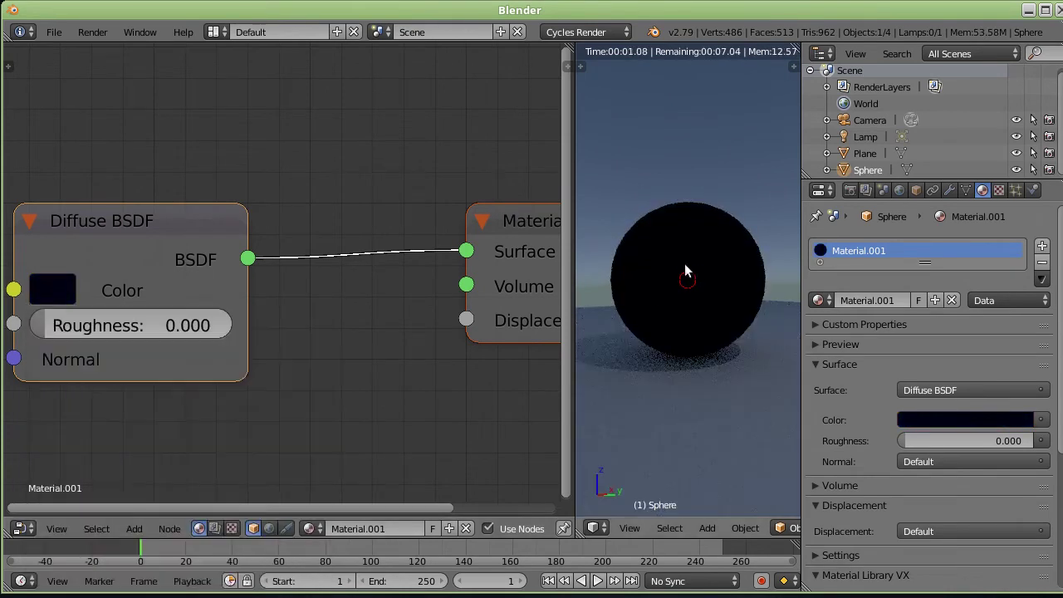
{"action": "left_click", "coordinate": [73, 291]}
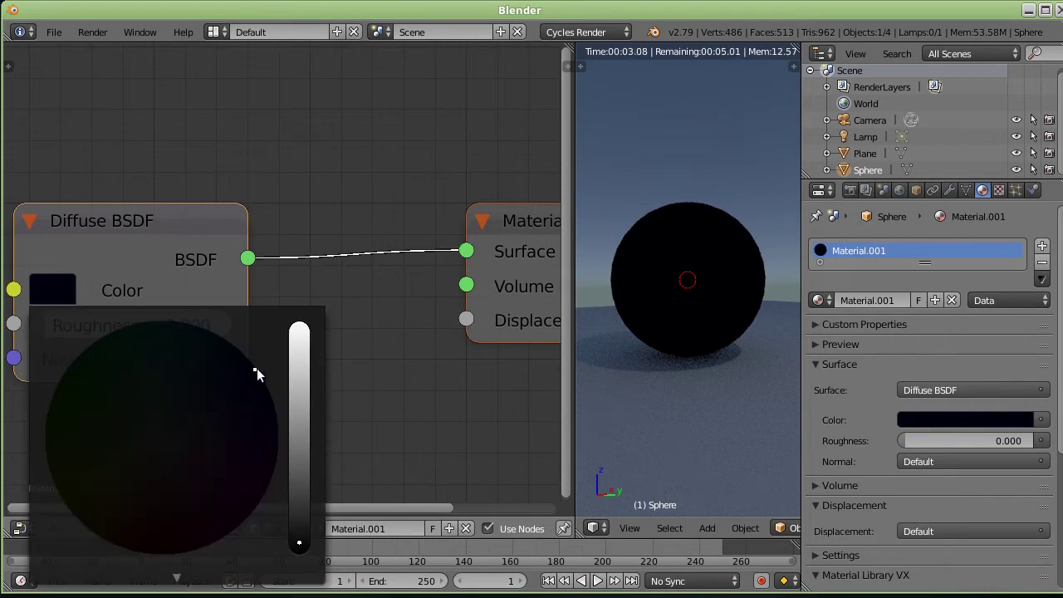
{"action": "left_click_drag", "start_coordinate": [299, 544], "coordinate": [299, 324]}
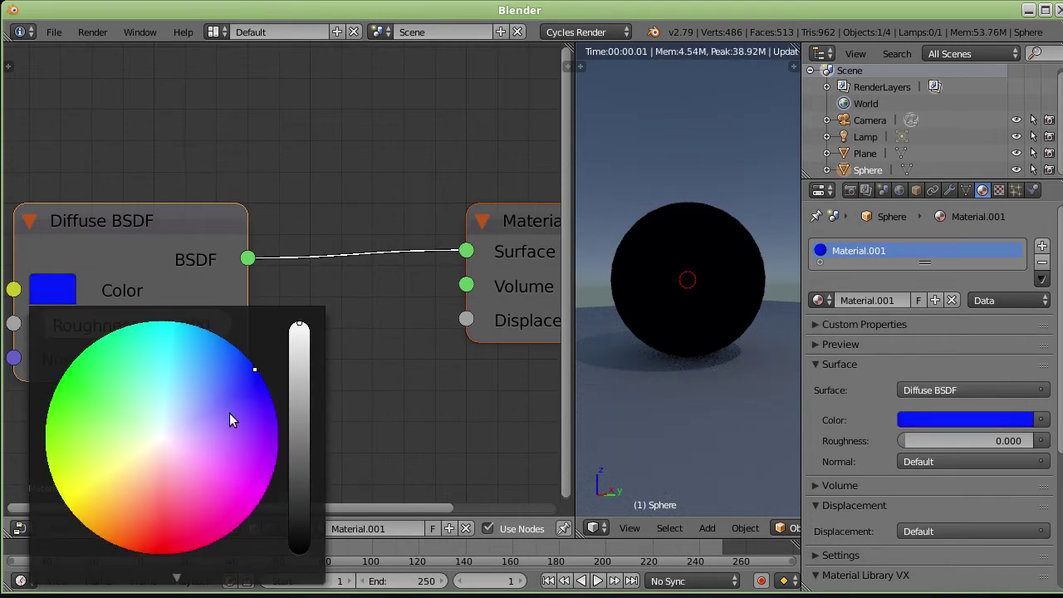
{"action": "left_click_drag", "start_coordinate": [252, 372], "coordinate": [163, 436]}
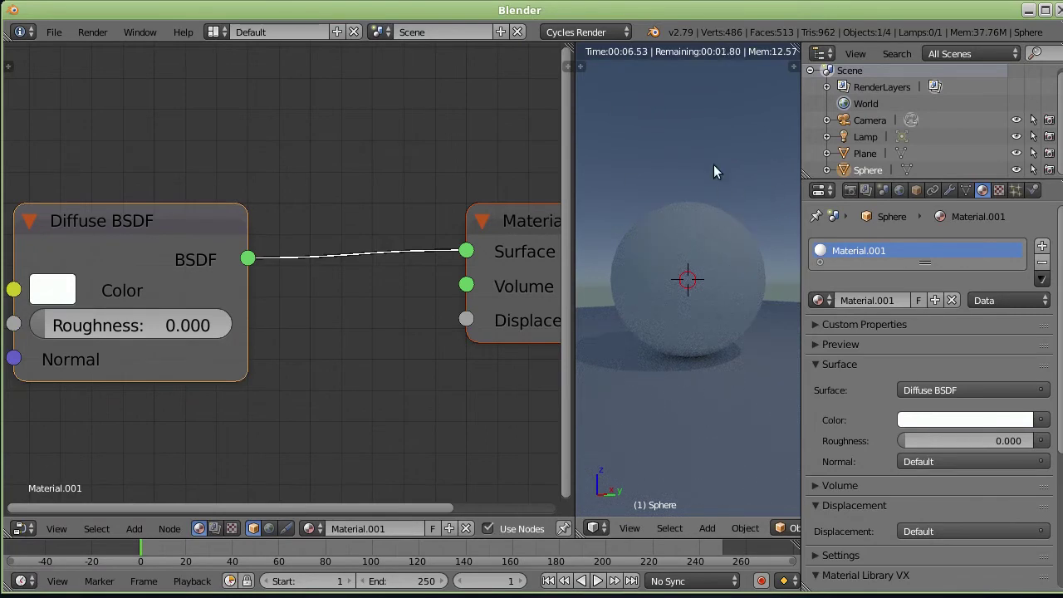
Enable the Pro Lighting: Skies Cloudy 08 sky in the World settings
{"action": "left_click", "coordinate": [900, 190]}
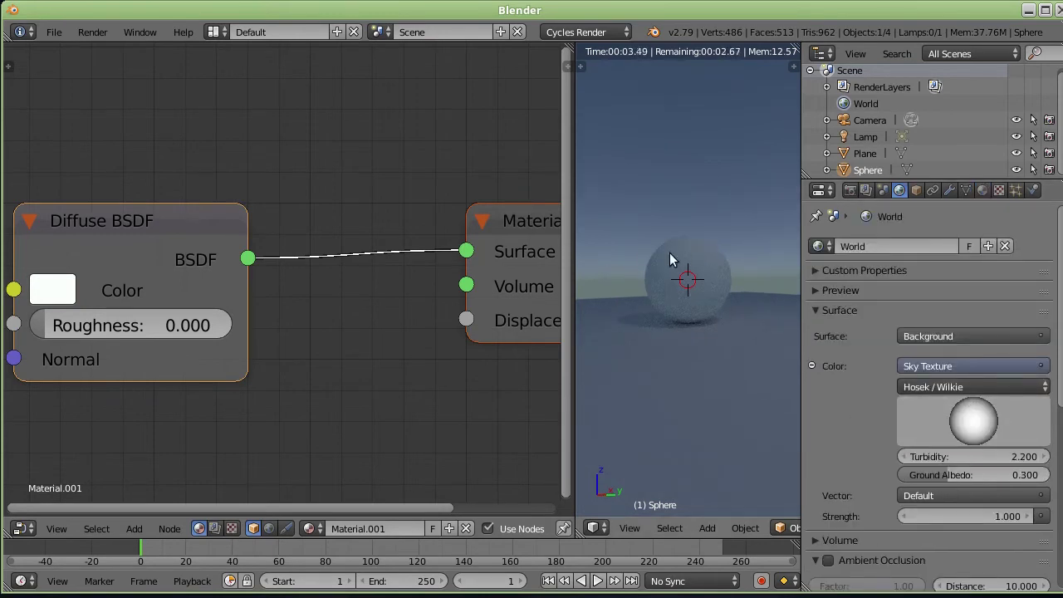
{"action": "scroll", "coordinate": [848, 397], "scroll_direction": "down", "scroll_amount": 1}
{"action": "scroll", "coordinate": [848, 397], "scroll_direction": "down", "scroll_amount": 3}
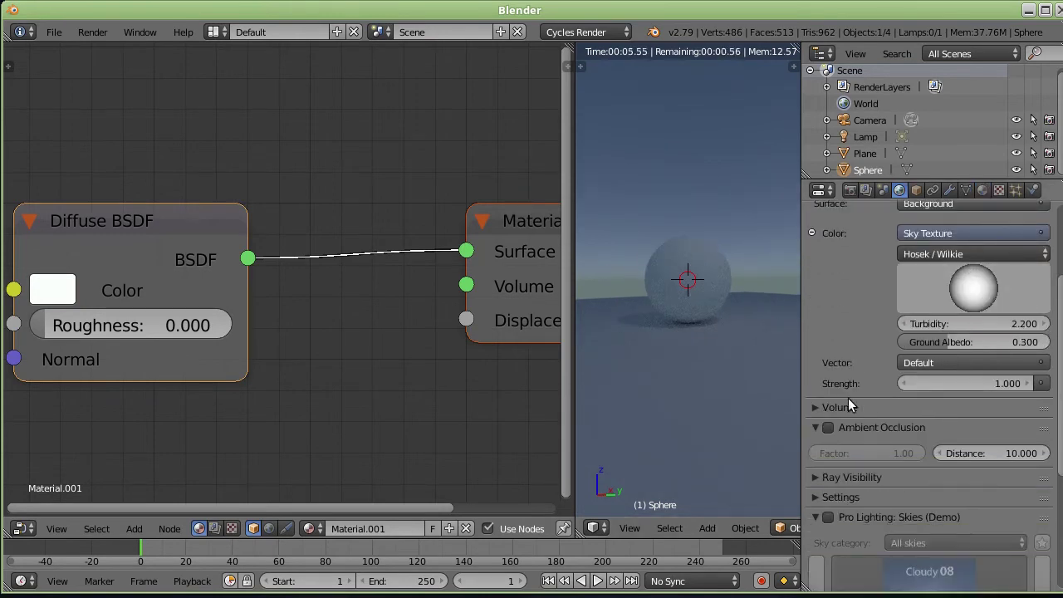
{"action": "scroll", "coordinate": [857, 395], "scroll_direction": "down", "scroll_amount": 3}
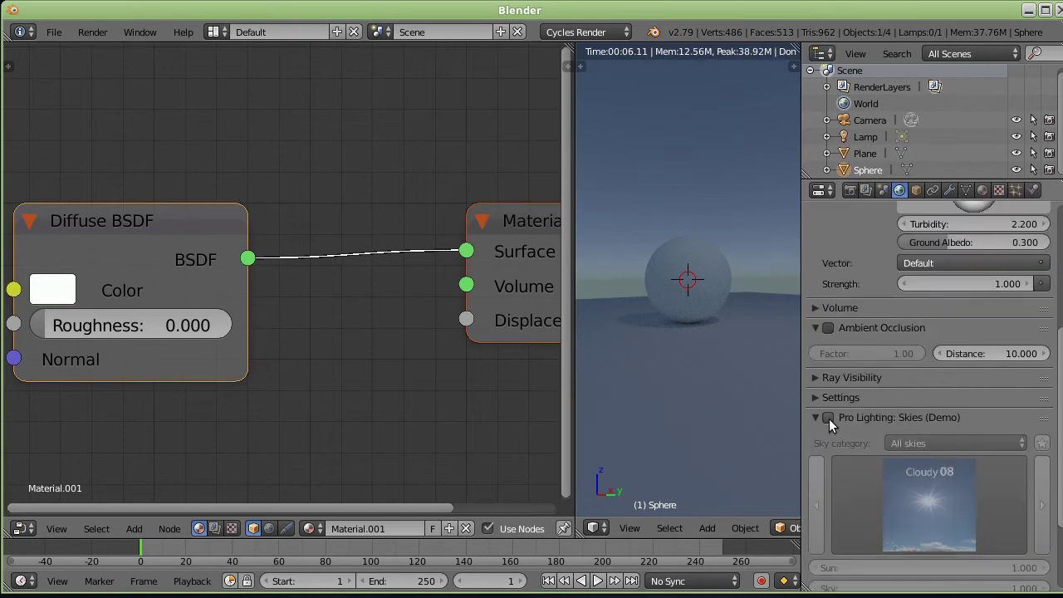
{"action": "left_click", "coordinate": [829, 419]}
{"action": "scroll", "coordinate": [827, 419], "scroll_direction": "down", "scroll_amount": 3}
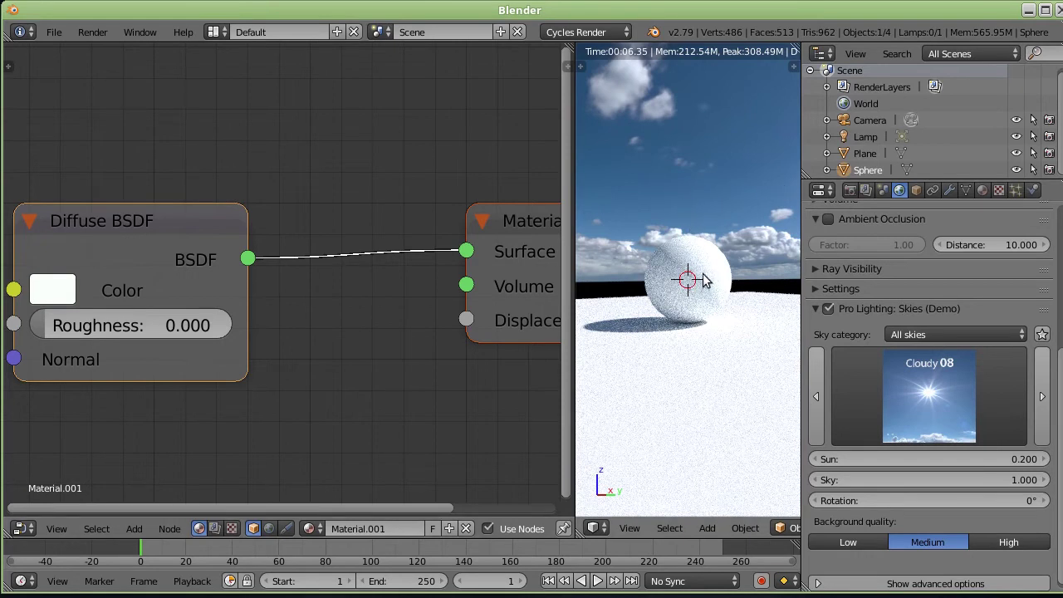
{"action": "left_click", "coordinate": [54, 295]}
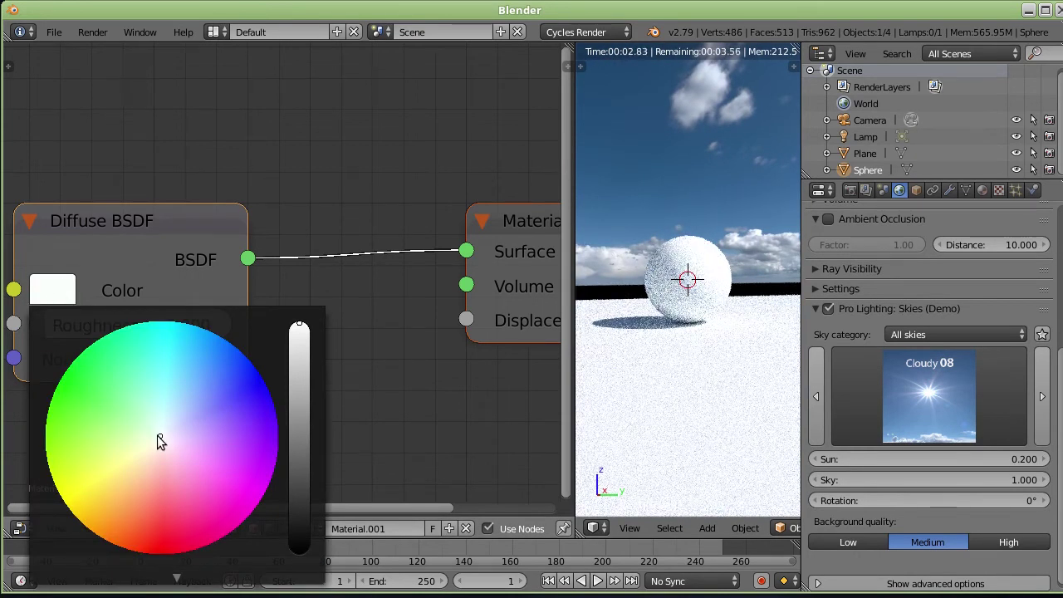
Set the Diffuse BSDF colour to salmon pink and its Roughness to 0.433
{"action": "left_click_drag", "start_coordinate": [158, 436], "coordinate": [158, 470]}
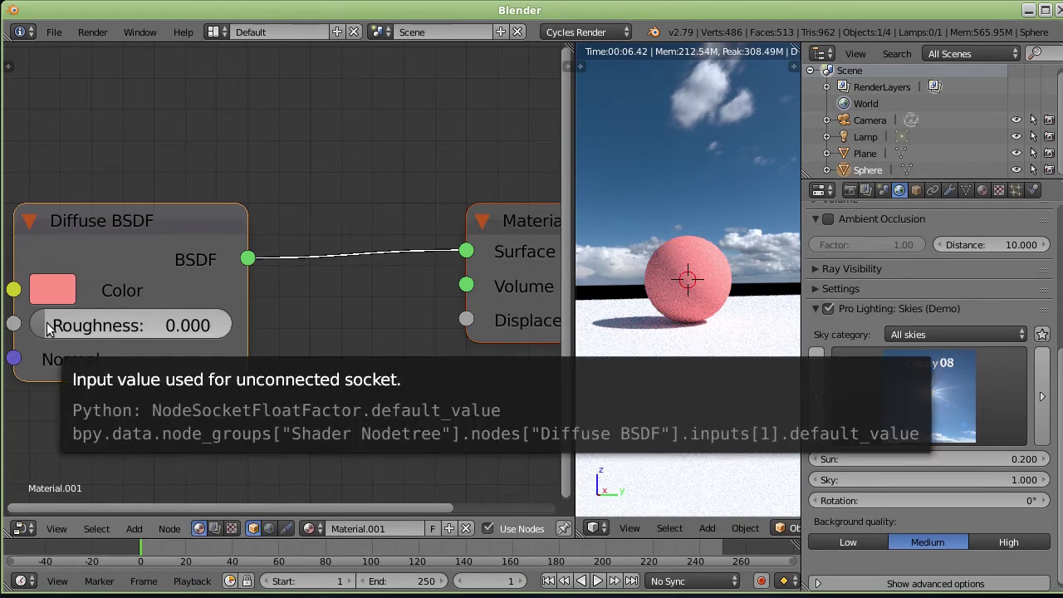
{"action": "mouse_move", "coordinate": [47, 329]}
{"action": "left_mouse_down"}
{"action": "mouse_move", "coordinate": [249, 329]}
{"action": "mouse_move", "coordinate": [48, 329]}
{"action": "mouse_move", "coordinate": [237, 329]}
{"action": "mouse_move", "coordinate": [126, 329]}
{"action": "left_mouse_up"}
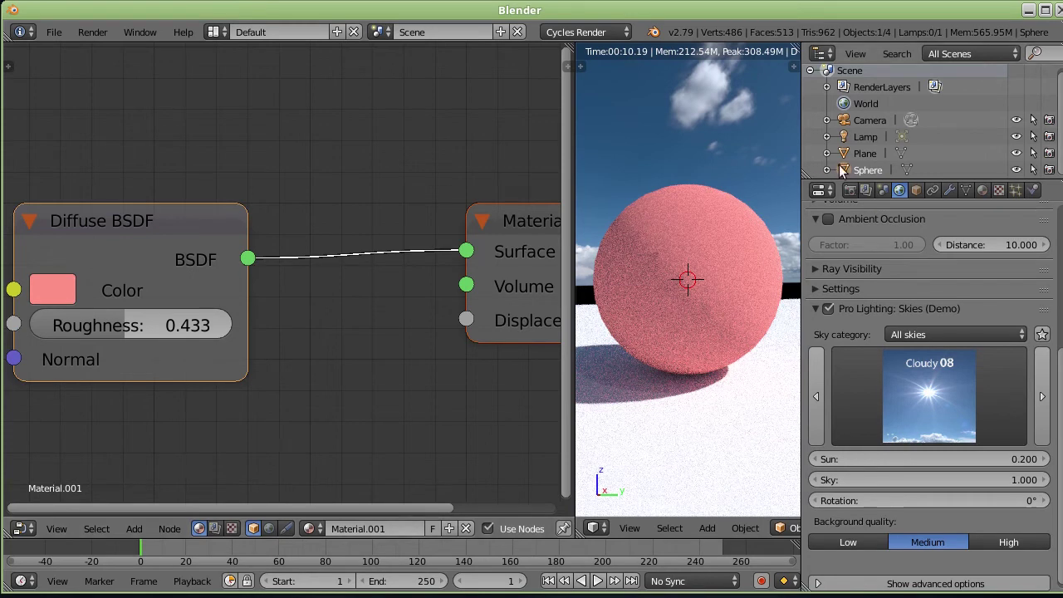
Show the sphere's material settings in the Material tab with the Preview panel expanded
{"action": "left_click", "coordinate": [983, 190]}
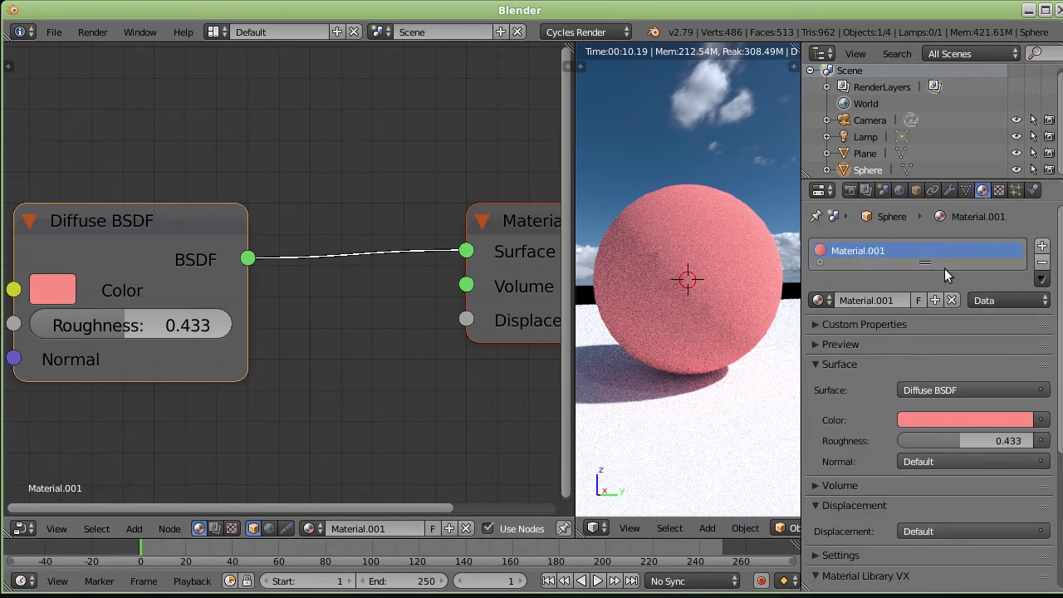
{"action": "left_click", "coordinate": [820, 346]}
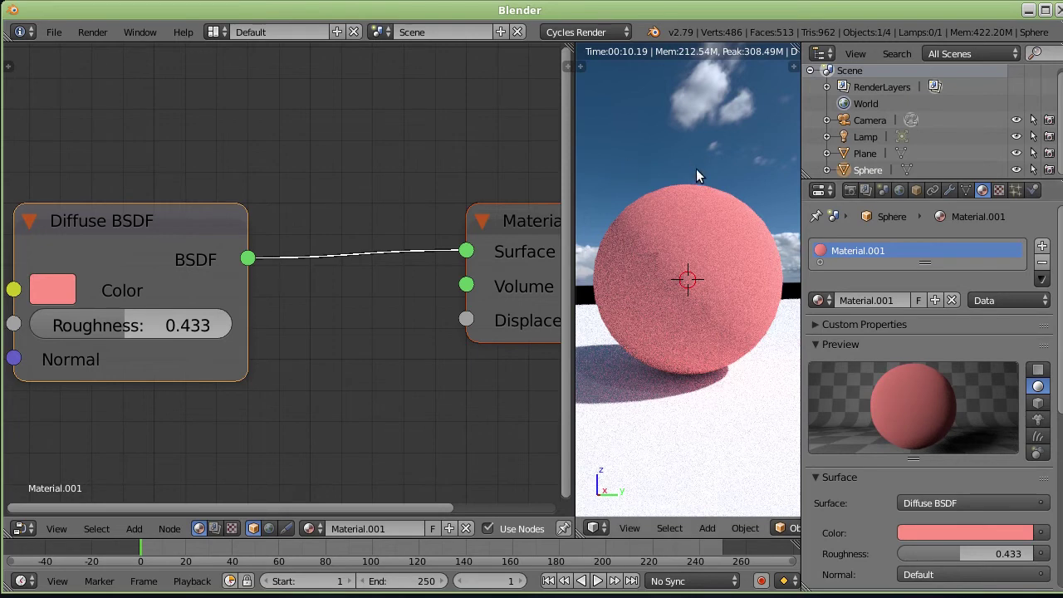
{"action": "middle_click_drag", "start_coordinate": [696, 168], "coordinate": [687, 182]}
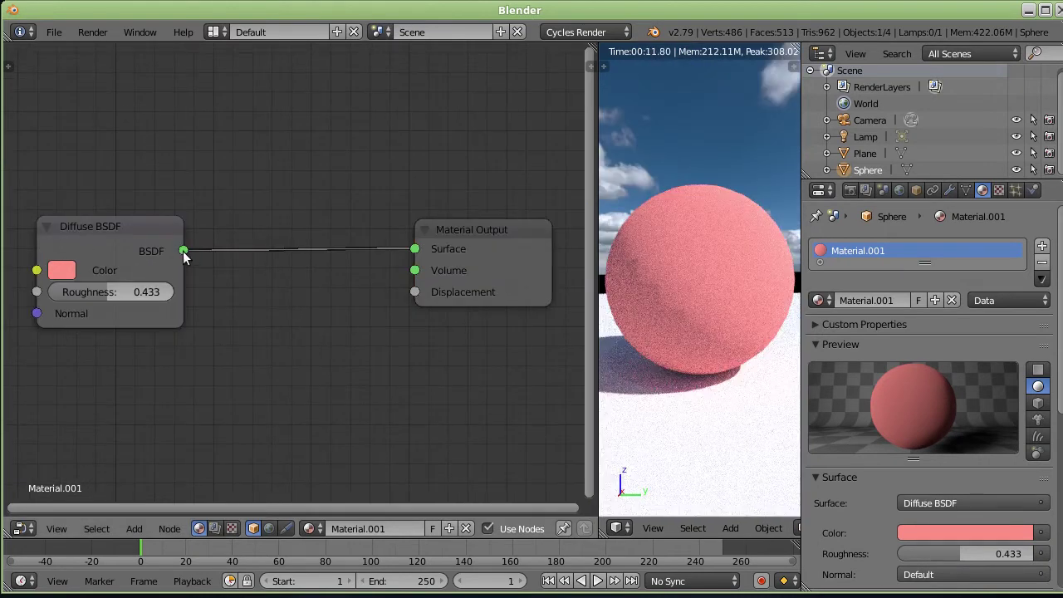
Move the Diffuse BSDF node higher, keeping its BSDF linked to the Material Output Surface
{"action": "left_click_drag", "start_coordinate": [105, 226], "coordinate": [110, 228]}
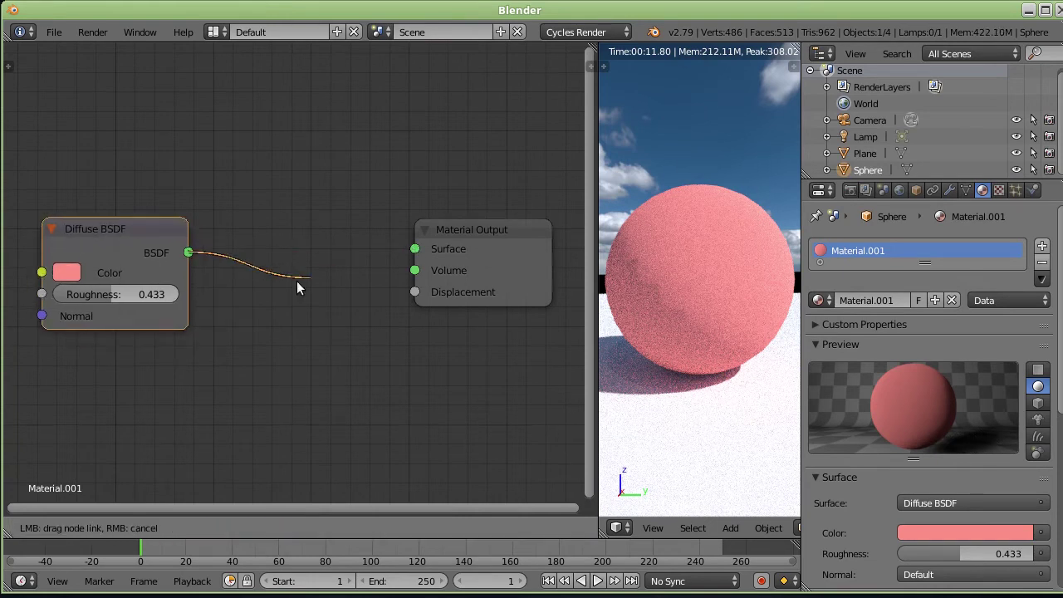
{"action": "left_click_drag", "start_coordinate": [415, 250], "coordinate": [236, 282]}
{"action": "left_click_drag", "start_coordinate": [190, 256], "coordinate": [412, 254]}
{"action": "left_click_drag", "start_coordinate": [149, 223], "coordinate": [150, 142]}
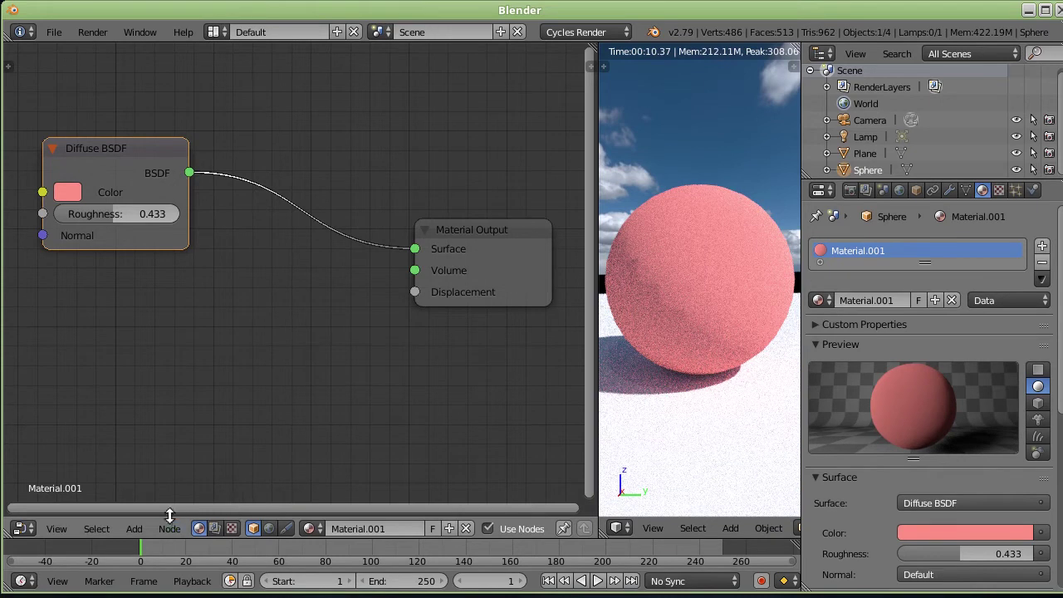
{"action": "left_click", "coordinate": [139, 531]}
Add a Glossy BSDF below the Diffuse node and wire it into the Material Output Surface
{"action": "mouse_move", "coordinate": [208, 358]}
{"action": "left_click", "coordinate": [137, 531]}
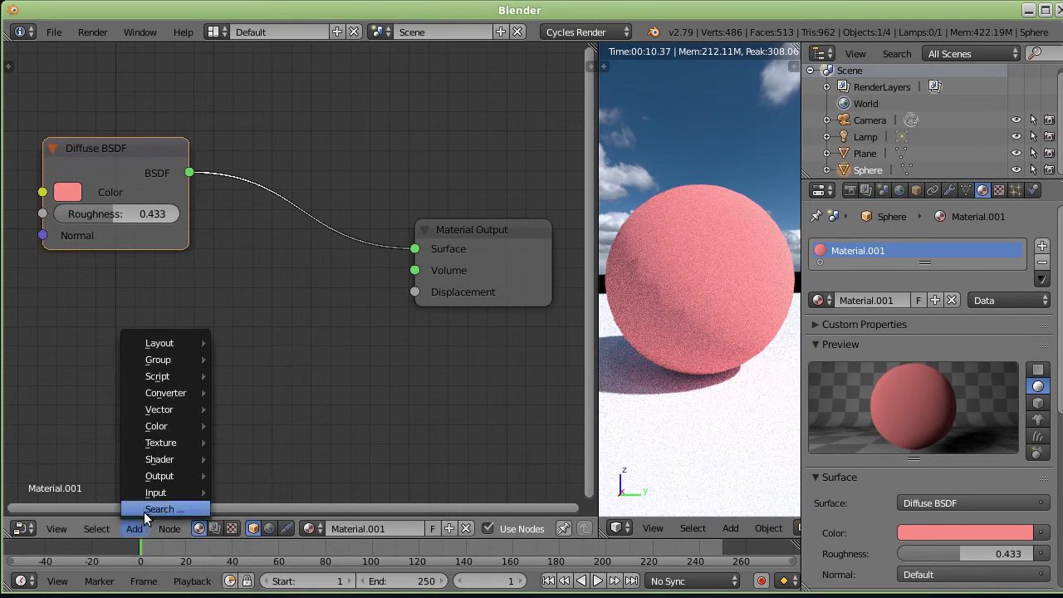
{"action": "mouse_move", "coordinate": [159, 459]}
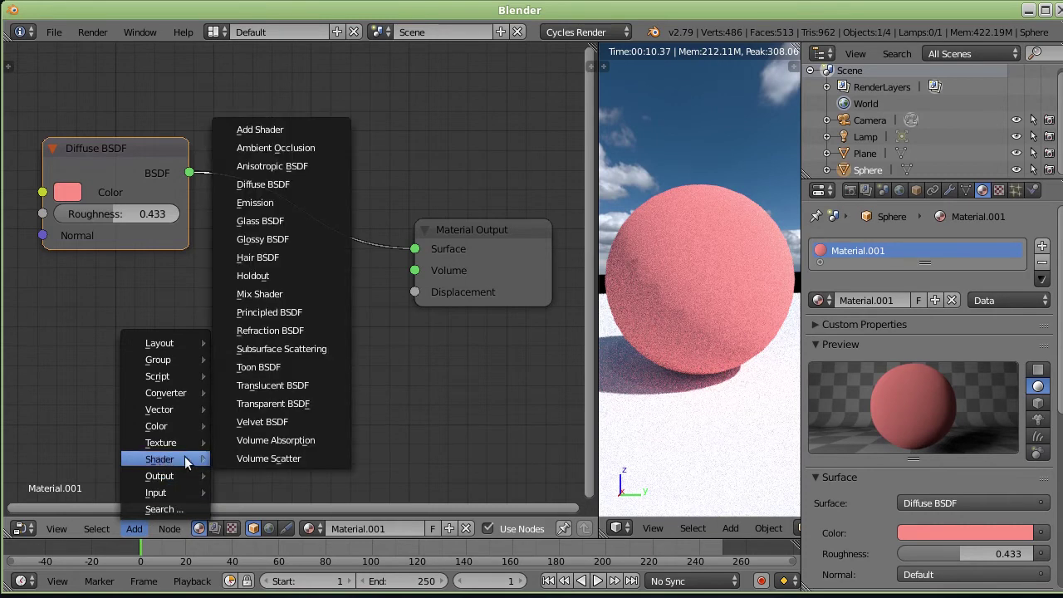
{"action": "left_click", "coordinate": [291, 239]}
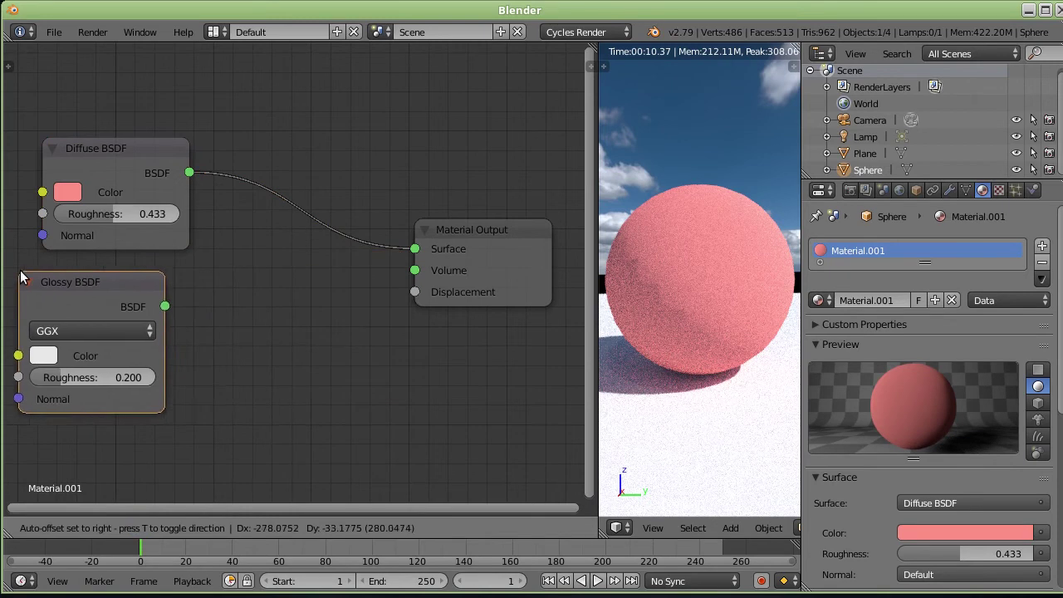
{"action": "left_click", "coordinate": [41, 281]}
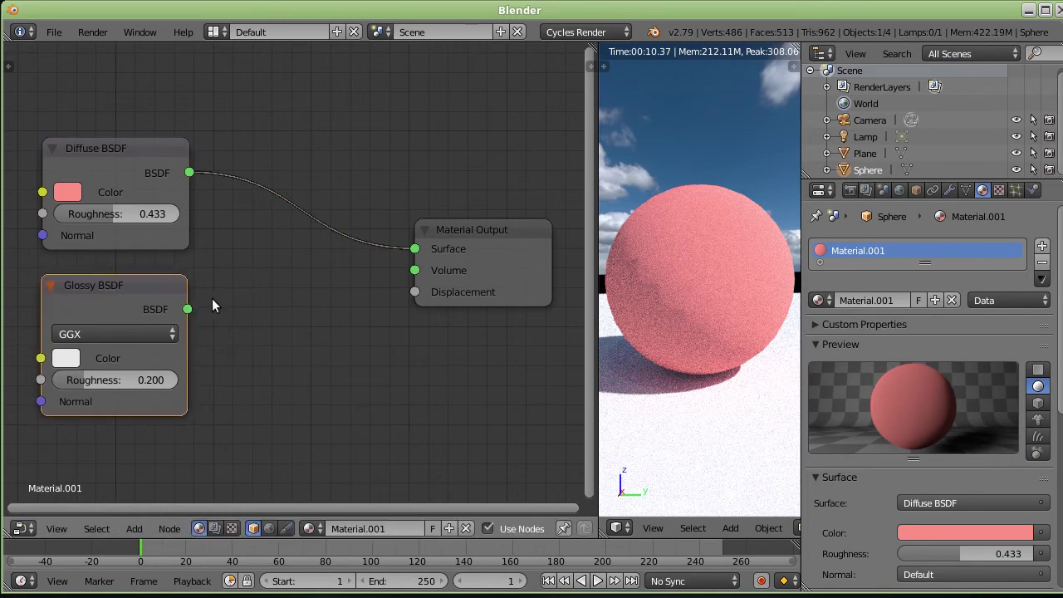
{"action": "mouse_move", "coordinate": [188, 309]}
{"action": "left_mouse_down"}
{"action": "mouse_move", "coordinate": [409, 259]}
{"action": "mouse_move", "coordinate": [414, 249]}
{"action": "left_mouse_up"}
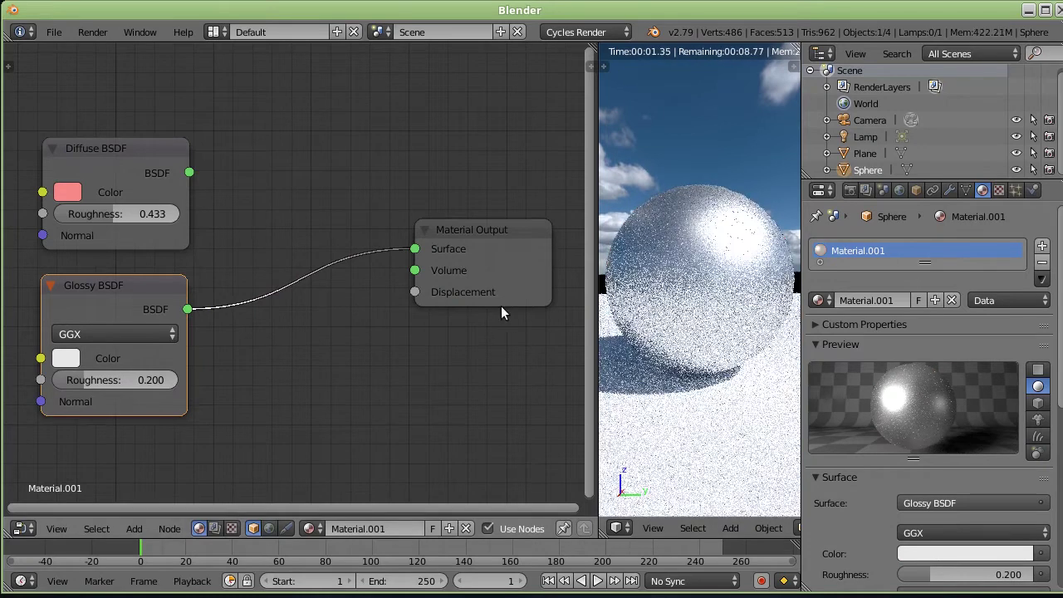
{"action": "left_click_drag", "start_coordinate": [596, 290], "coordinate": [524, 291]}
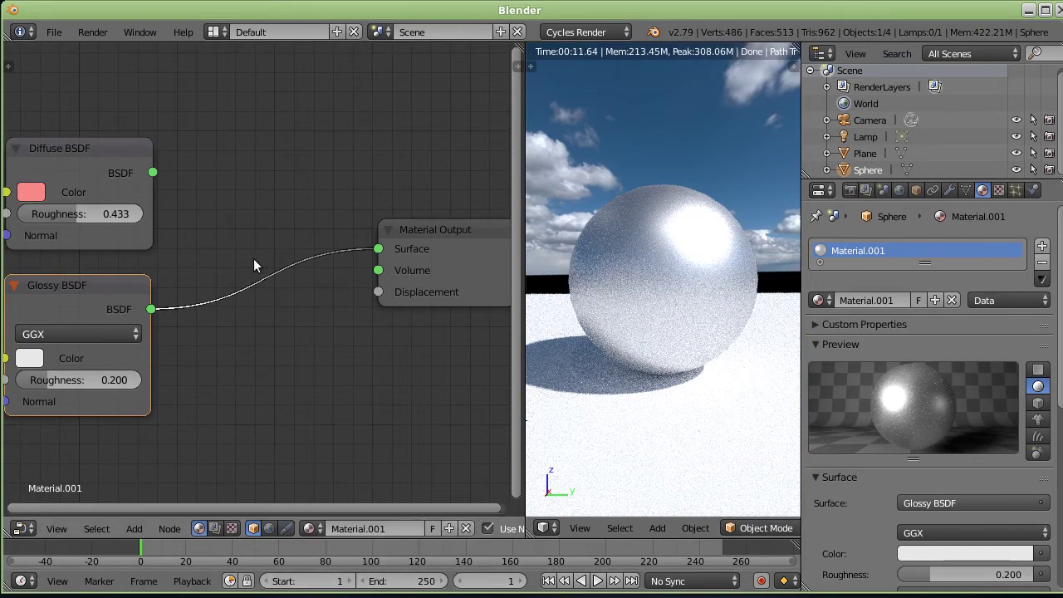
{"action": "left_click", "coordinate": [135, 529]}
Insert a Mix Shader at Fac 0.500 with Diffuse in the first and Glossy in the second input
{"action": "left_click", "coordinate": [141, 527]}
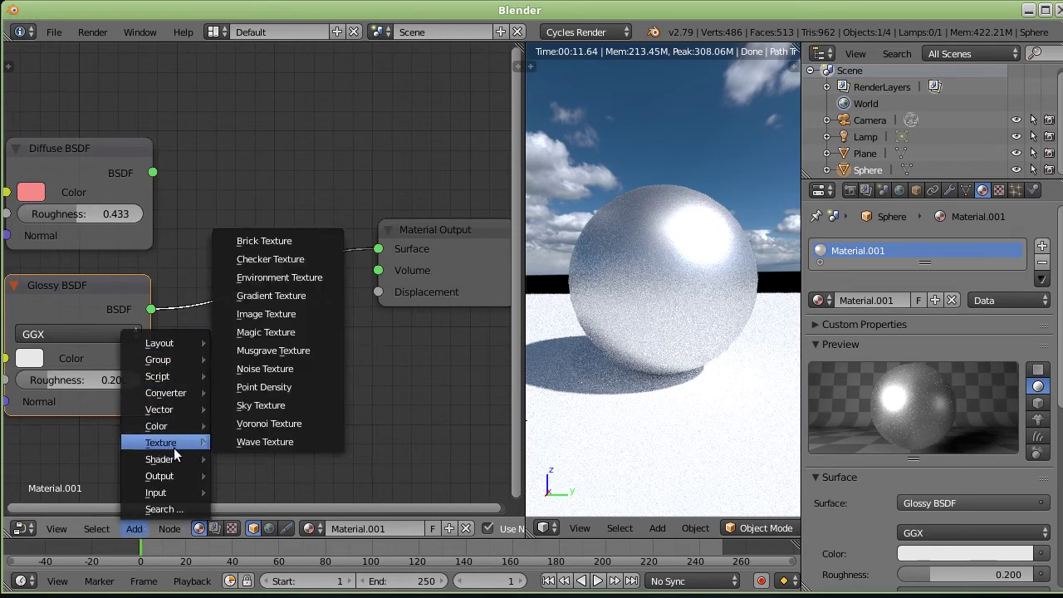
{"action": "mouse_move", "coordinate": [160, 460]}
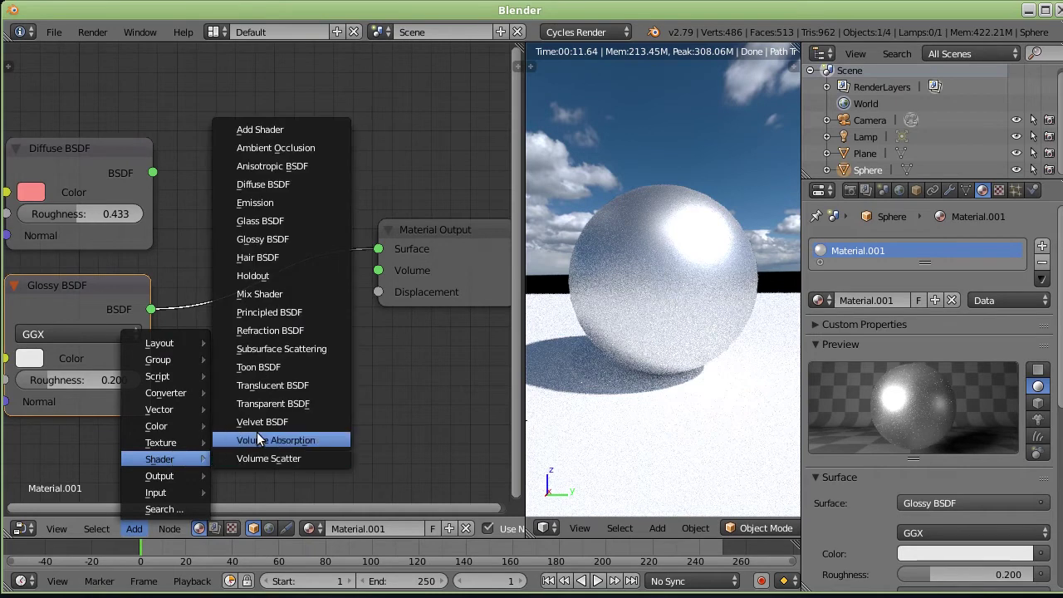
{"action": "left_click", "coordinate": [289, 298]}
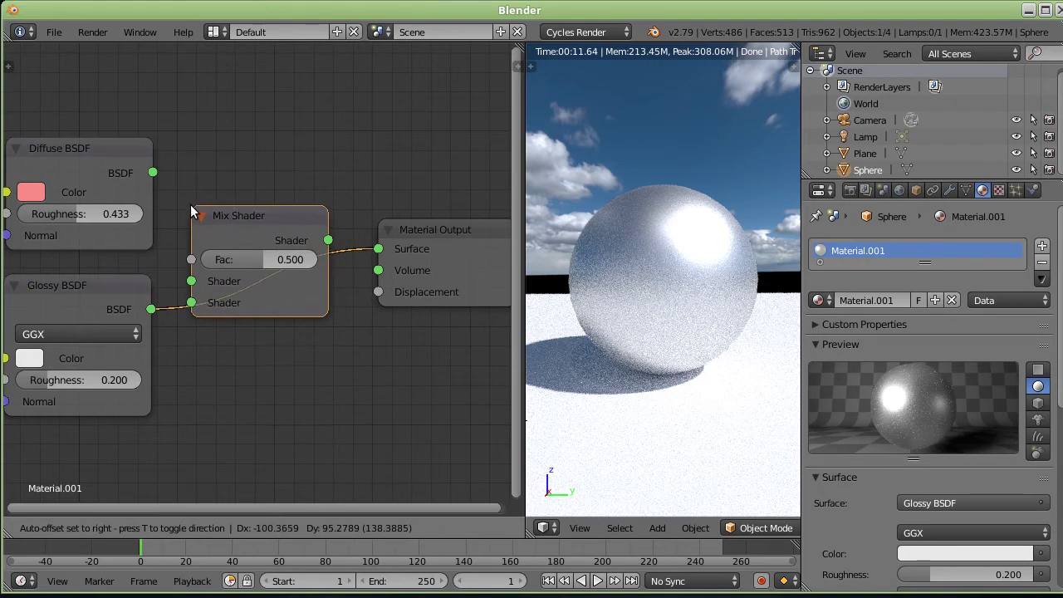
{"action": "left_click", "coordinate": [191, 212]}
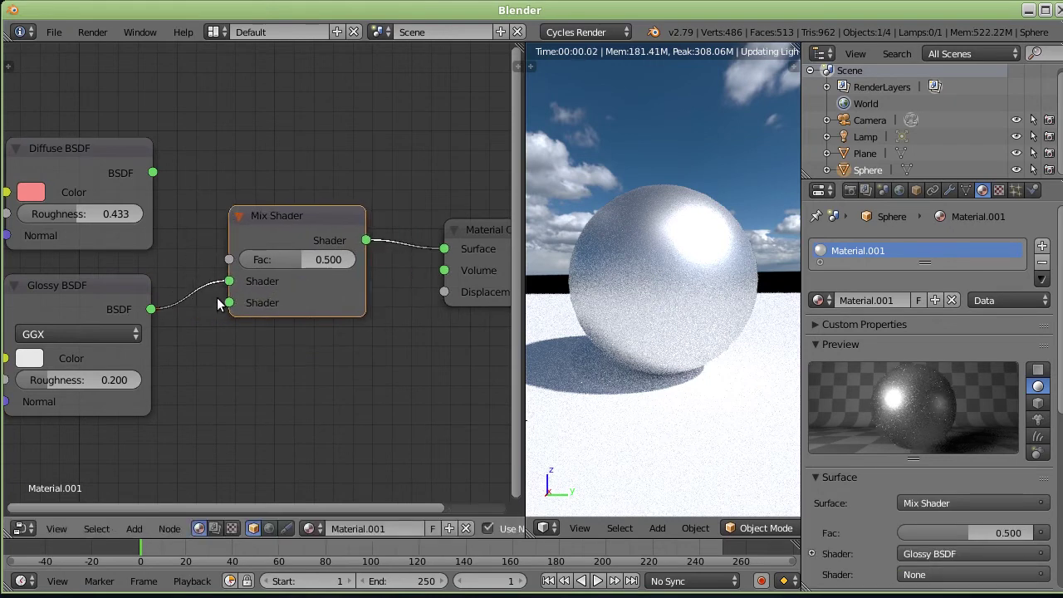
{"action": "left_click_drag", "start_coordinate": [228, 282], "coordinate": [229, 302]}
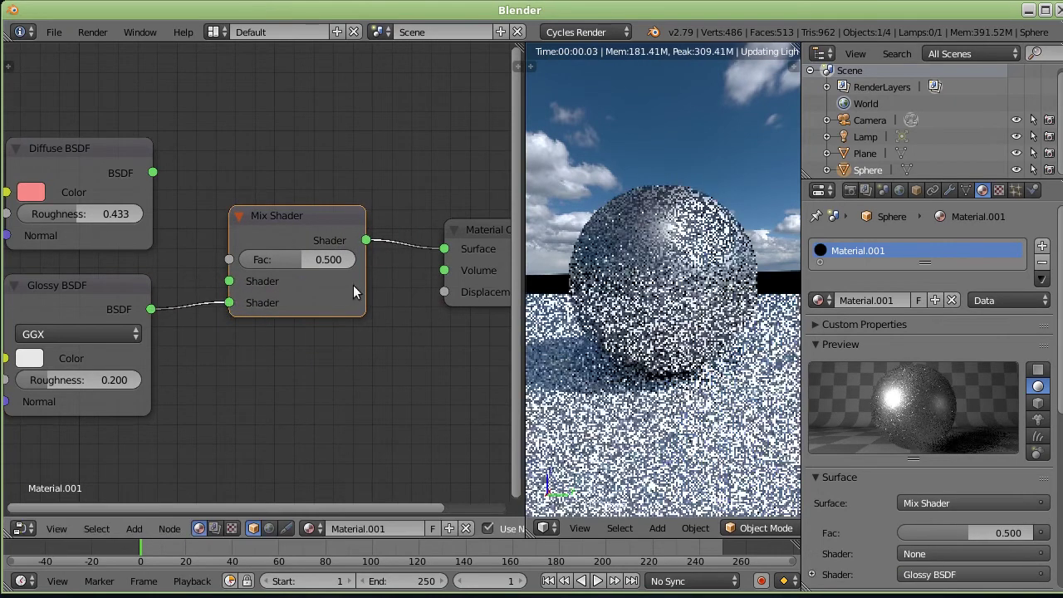
{"action": "mouse_move", "coordinate": [151, 172]}
{"action": "left_mouse_down"}
{"action": "mouse_move", "coordinate": [178, 205]}
{"action": "mouse_move", "coordinate": [185, 239]}
{"action": "mouse_move", "coordinate": [125, 189]}
{"action": "mouse_move", "coordinate": [228, 282]}
{"action": "left_mouse_up"}
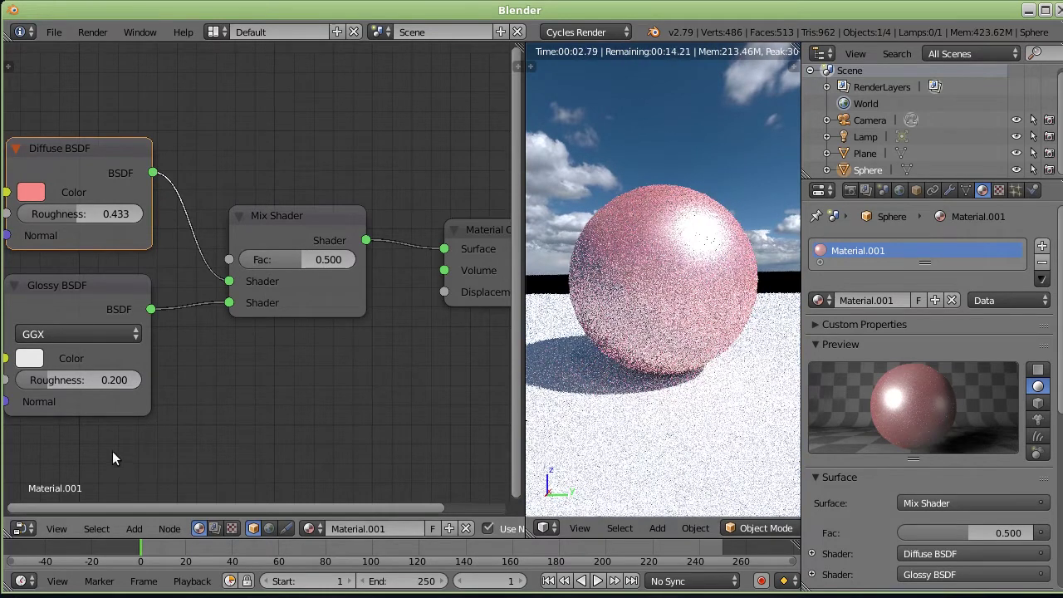
Change the Diffuse BSDF colour from salmon pink to bright green
{"action": "left_click", "coordinate": [31, 193]}
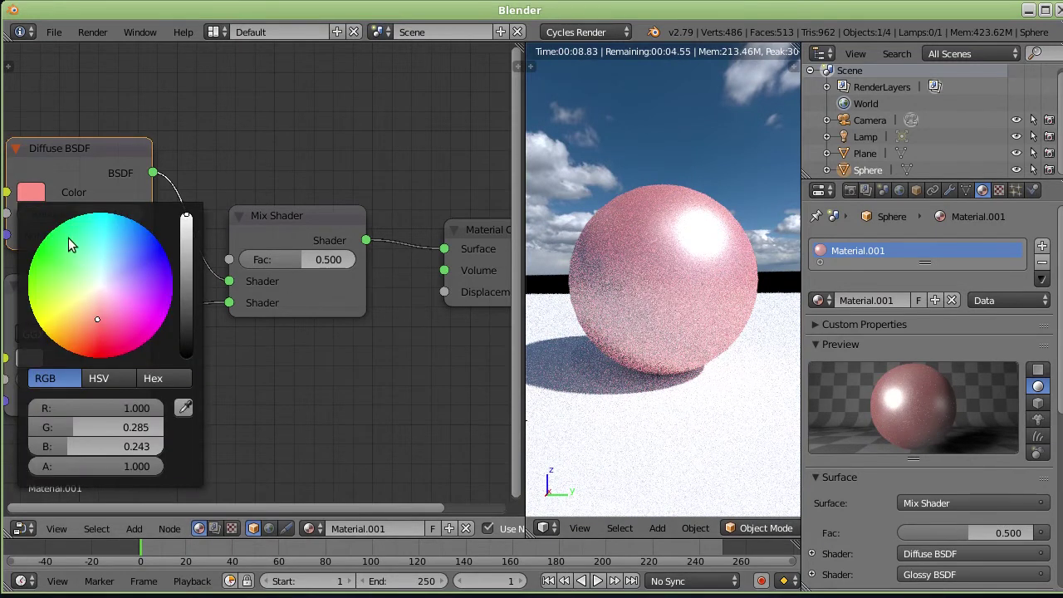
{"action": "mouse_move", "coordinate": [97, 319]}
{"action": "left_mouse_down"}
{"action": "mouse_move", "coordinate": [134, 264]}
{"action": "mouse_move", "coordinate": [125, 249]}
{"action": "mouse_move", "coordinate": [71, 223]}
{"action": "mouse_move", "coordinate": [40, 251]}
{"action": "left_mouse_up"}
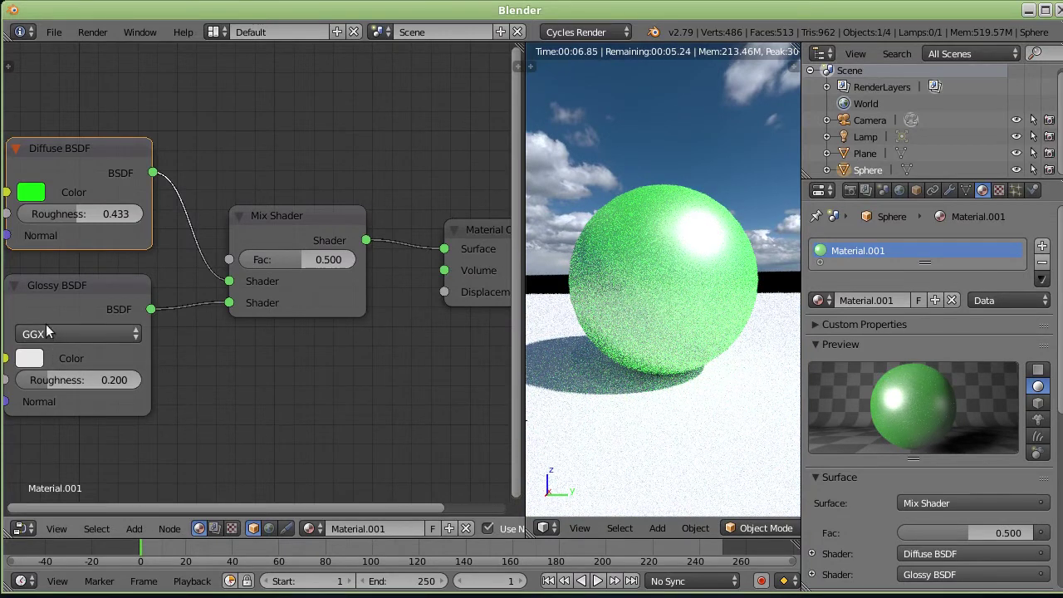
{"action": "left_click_drag", "start_coordinate": [51, 291], "coordinate": [57, 284]}
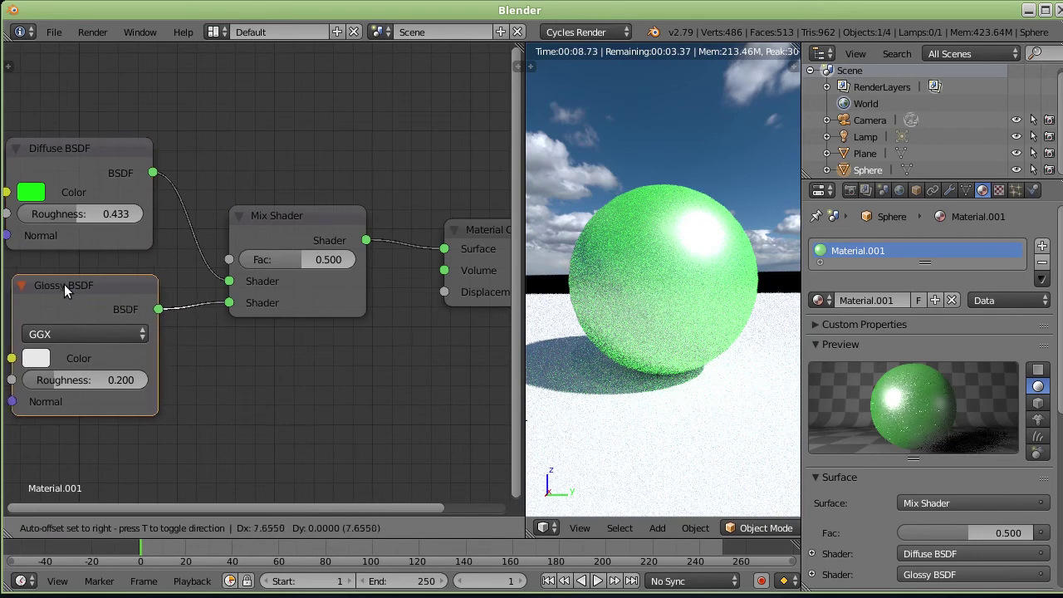
Set Roughness to 0.000 on both the Diffuse and Glossy BSDF nodes
{"action": "mouse_move", "coordinate": [79, 218]}
{"action": "left_mouse_down"}
{"action": "mouse_move", "coordinate": [133, 217]}
{"action": "mouse_move", "coordinate": [33, 213]}
{"action": "left_mouse_up"}
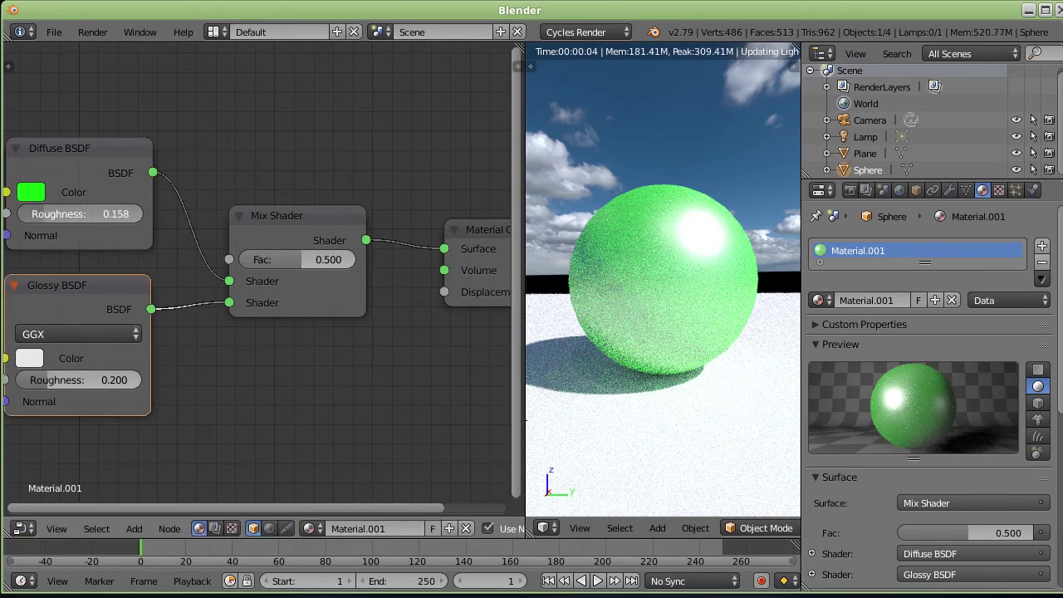
{"action": "left_click_drag", "start_coordinate": [67, 213], "coordinate": [127, 213]}
{"action": "mouse_move", "coordinate": [83, 214]}
{"action": "left_mouse_down"}
{"action": "mouse_move", "coordinate": [141, 213]}
{"action": "mouse_move", "coordinate": [33, 213]}
{"action": "mouse_move", "coordinate": [100, 211]}
{"action": "left_mouse_up"}
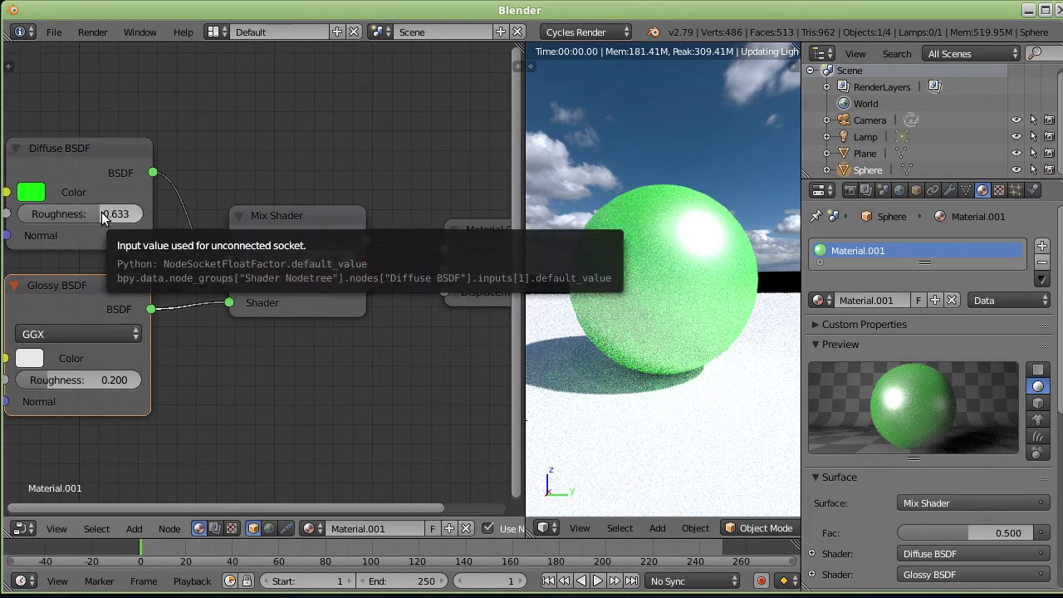
{"action": "left_click_drag", "start_coordinate": [100, 215], "coordinate": [27, 218]}
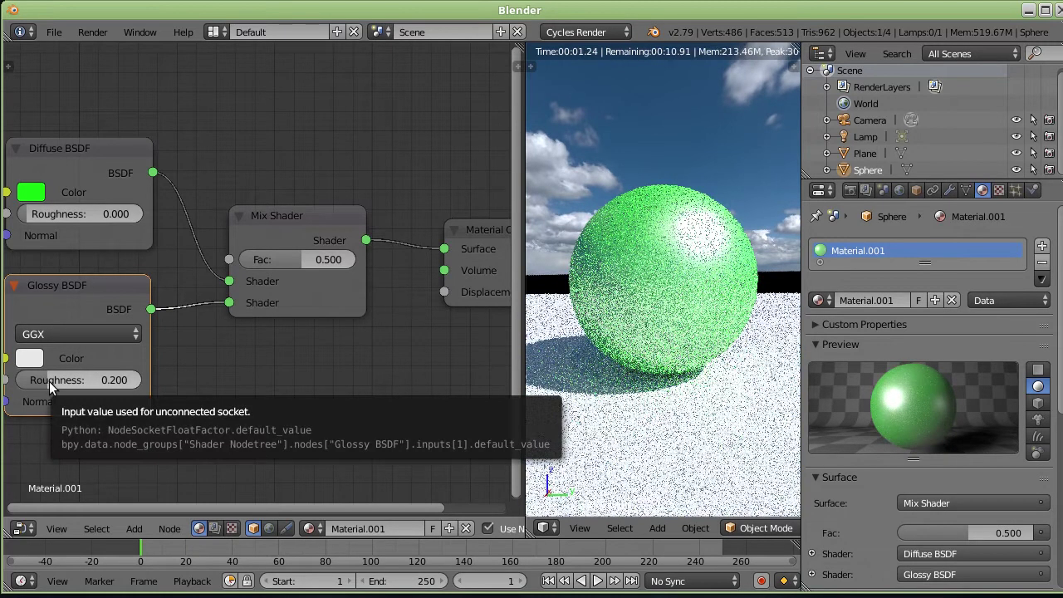
{"action": "left_click_drag", "start_coordinate": [46, 382], "coordinate": [25, 382]}
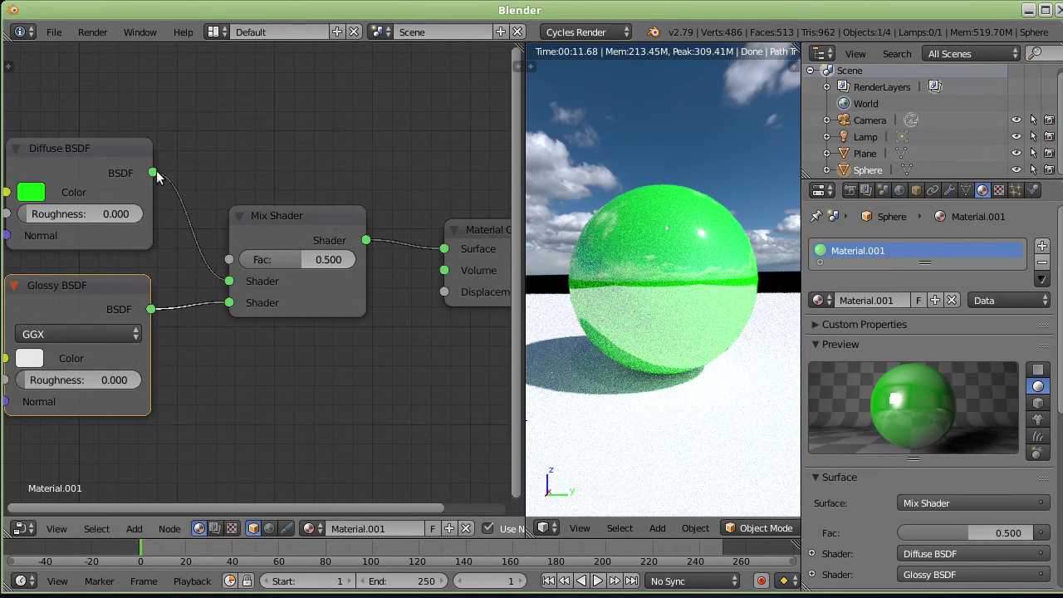
Unlink Diffuse to view the mirror-only Glossy sphere up close, then relink Diffuse to the Mix Shader
{"action": "left_click_drag", "start_coordinate": [232, 285], "coordinate": [204, 291]}
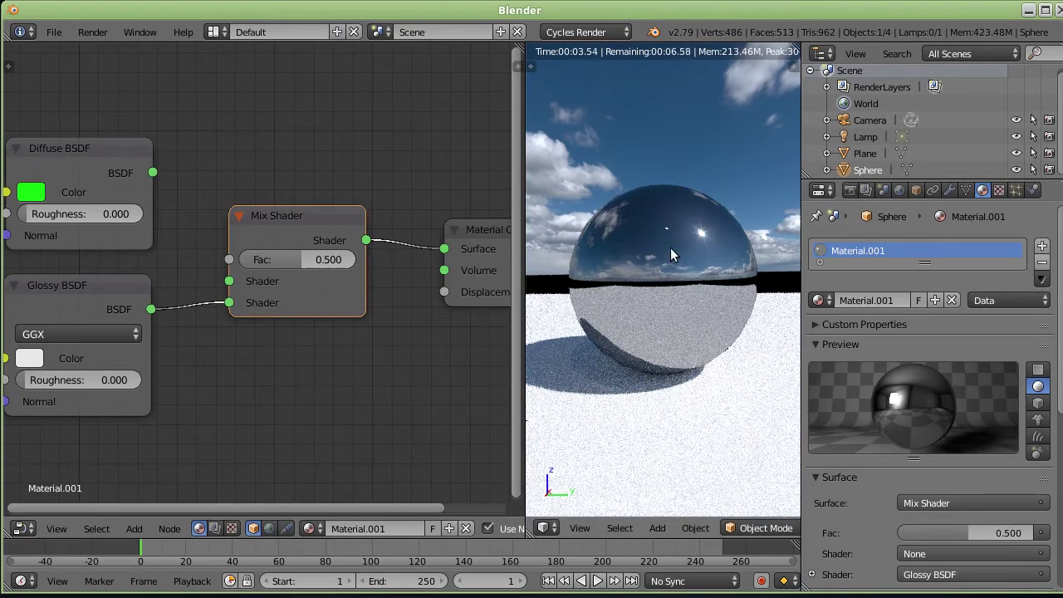
{"action": "key", "text": "g"}
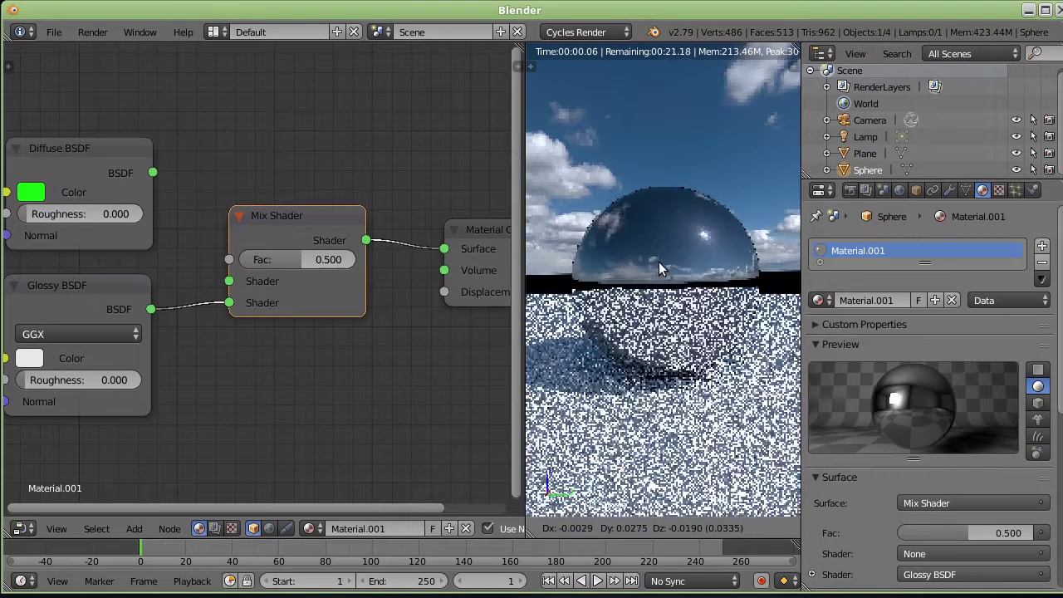
{"action": "left_click", "coordinate": [710, 389]}
{"action": "middle_click_drag", "start_coordinate": [710, 388], "coordinate": [649, 415]}
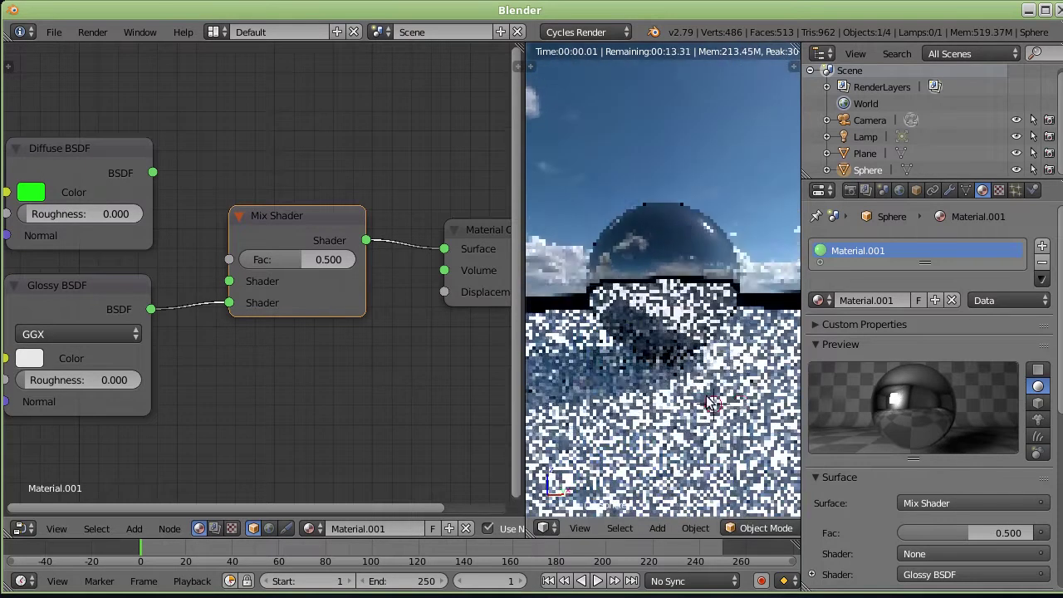
{"action": "scroll", "coordinate": [648, 415], "scroll_direction": "up", "scroll_amount": 2}
{"action": "scroll", "coordinate": [649, 415], "scroll_direction": "up", "scroll_amount": 1}
{"action": "scroll", "coordinate": [648, 415], "scroll_direction": "up", "scroll_amount": 1}
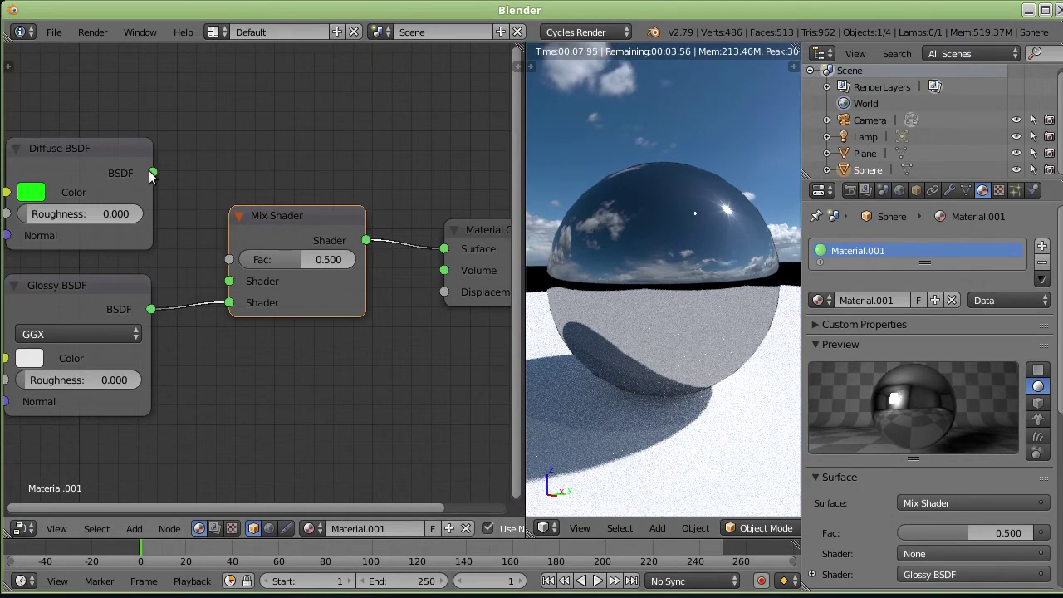
{"action": "left_click_drag", "start_coordinate": [152, 173], "coordinate": [225, 281]}
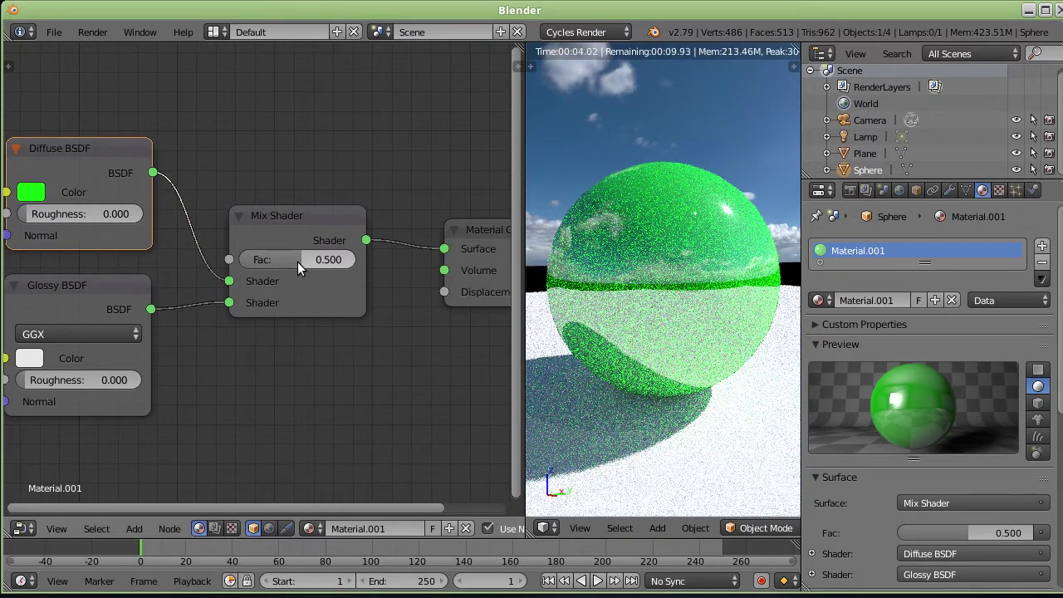
Set the Mix Shader Fac to 0.5, compare it at 1.0, then return it to about 0.5
{"action": "mouse_move", "coordinate": [300, 262]}
{"action": "left_mouse_down"}
{"action": "mouse_move", "coordinate": [249, 262]}
{"action": "mouse_move", "coordinate": [355, 259]}
{"action": "mouse_move", "coordinate": [246, 259]}
{"action": "left_mouse_up"}
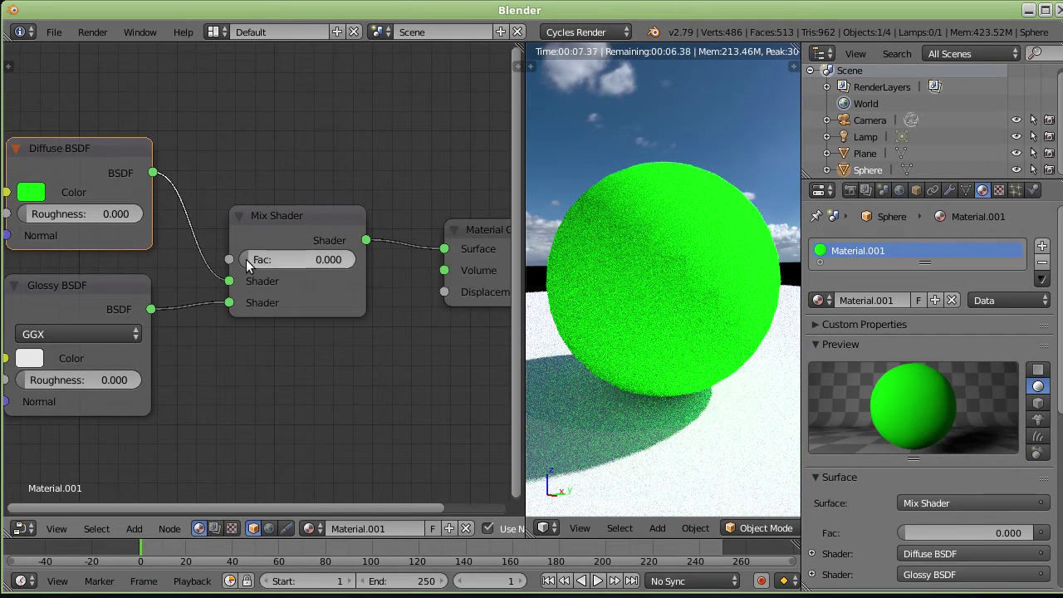
{"action": "left_click", "coordinate": [332, 259]}
{"action": "key", "text": "BackSpace"}
{"action": "type", "text": ".5"}
{"action": "key", "text": "Return"}
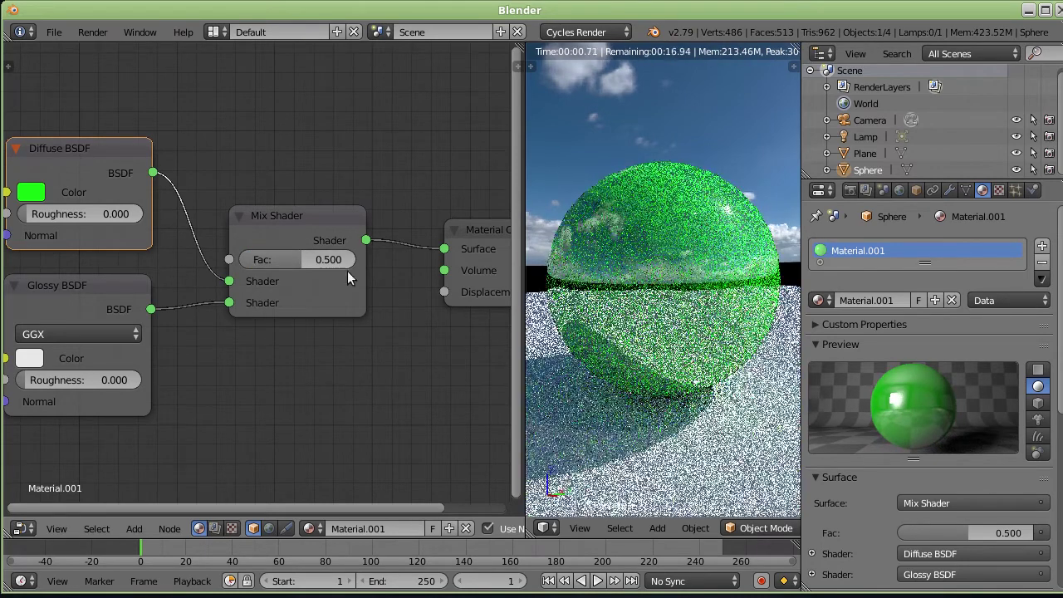
{"action": "left_click_drag", "start_coordinate": [300, 260], "coordinate": [352, 259]}
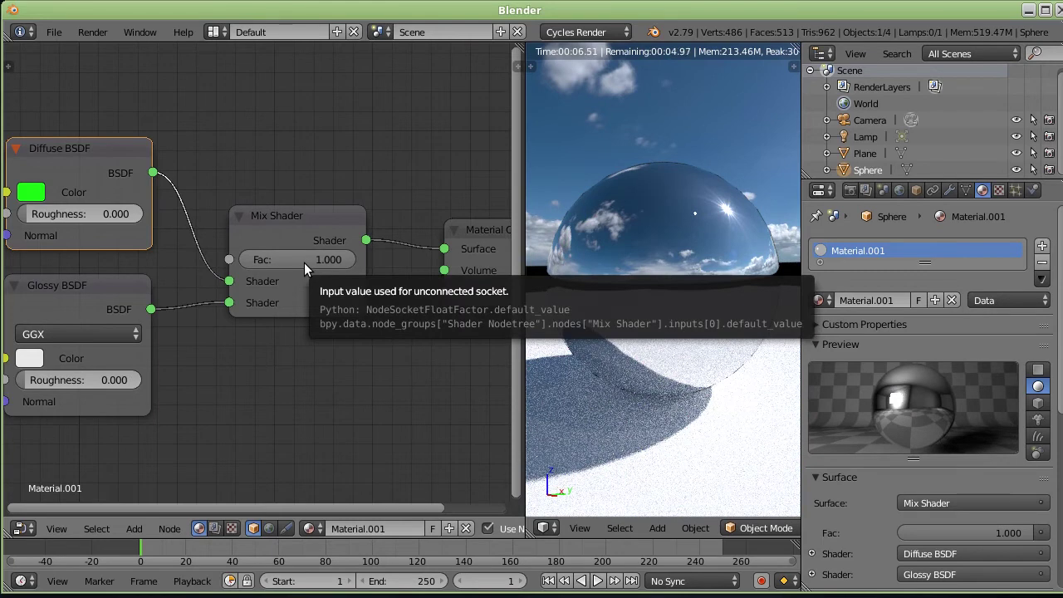
{"action": "left_click_drag", "start_coordinate": [340, 262], "coordinate": [294, 259]}
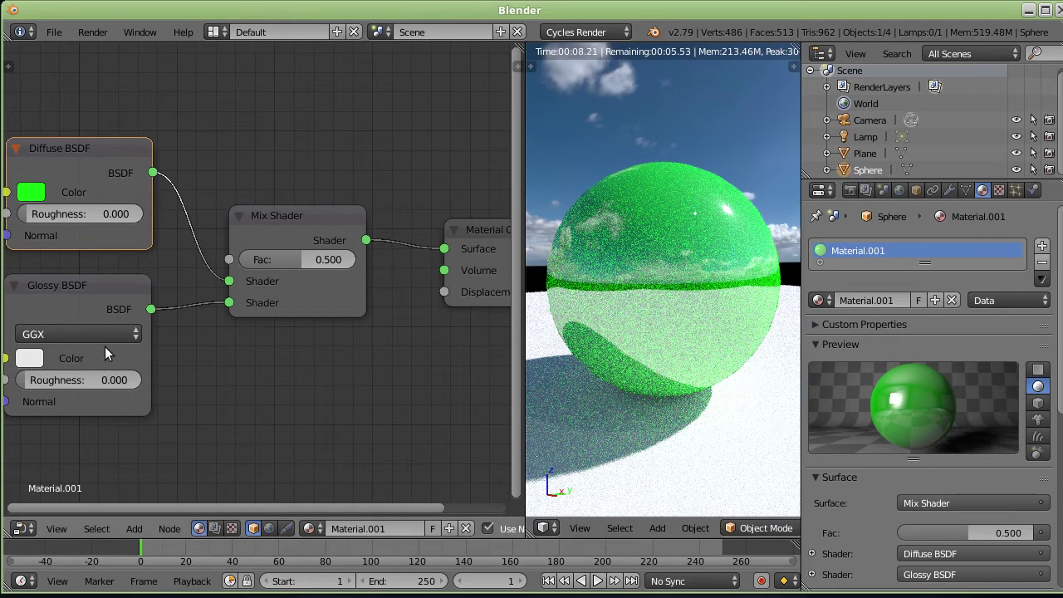
Raise the Glossy Roughness to 1.0, settle it at 0.583, and frame all nodes
{"action": "mouse_move", "coordinate": [33, 379]}
{"action": "left_mouse_down"}
{"action": "mouse_move", "coordinate": [43, 379]}
{"action": "mouse_move", "coordinate": [33, 379]}
{"action": "left_mouse_up"}
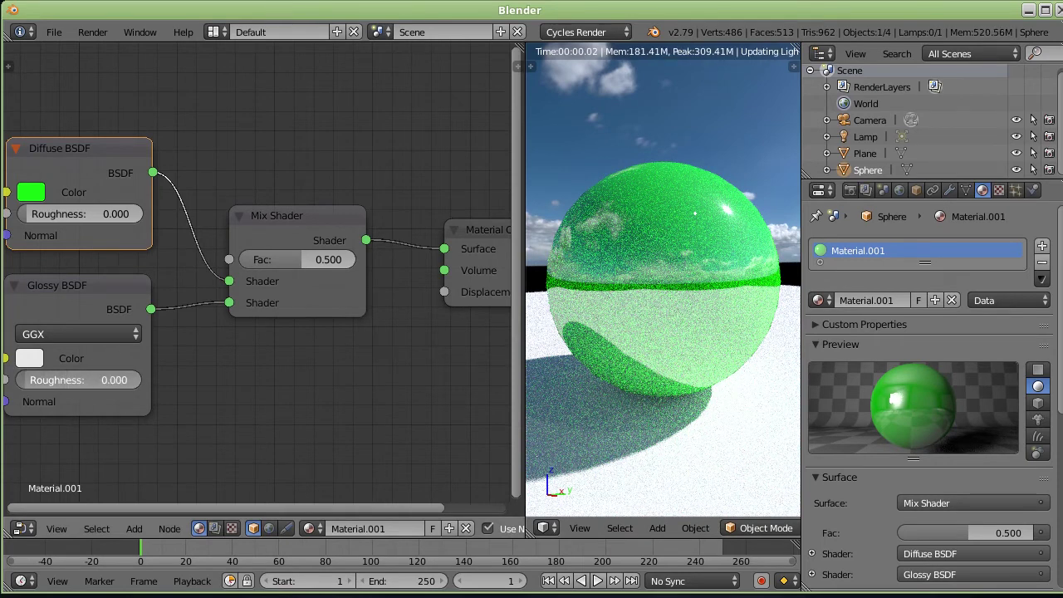
{"action": "left_click_drag", "start_coordinate": [33, 380], "coordinate": [140, 379]}
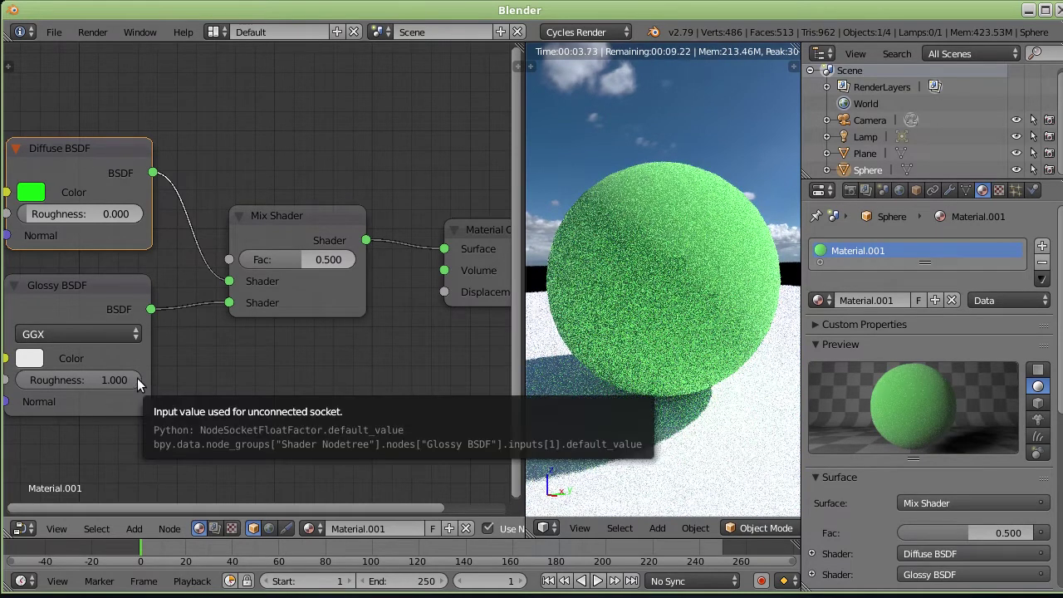
{"action": "left_click_drag", "start_coordinate": [137, 378], "coordinate": [119, 379]}
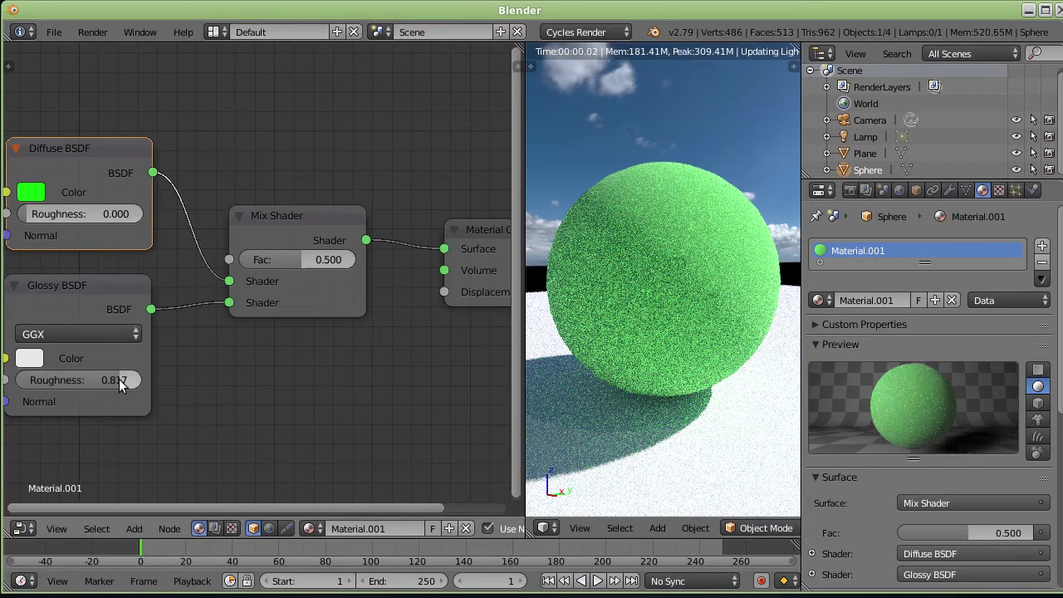
{"action": "left_click_drag", "start_coordinate": [118, 378], "coordinate": [92, 379]}
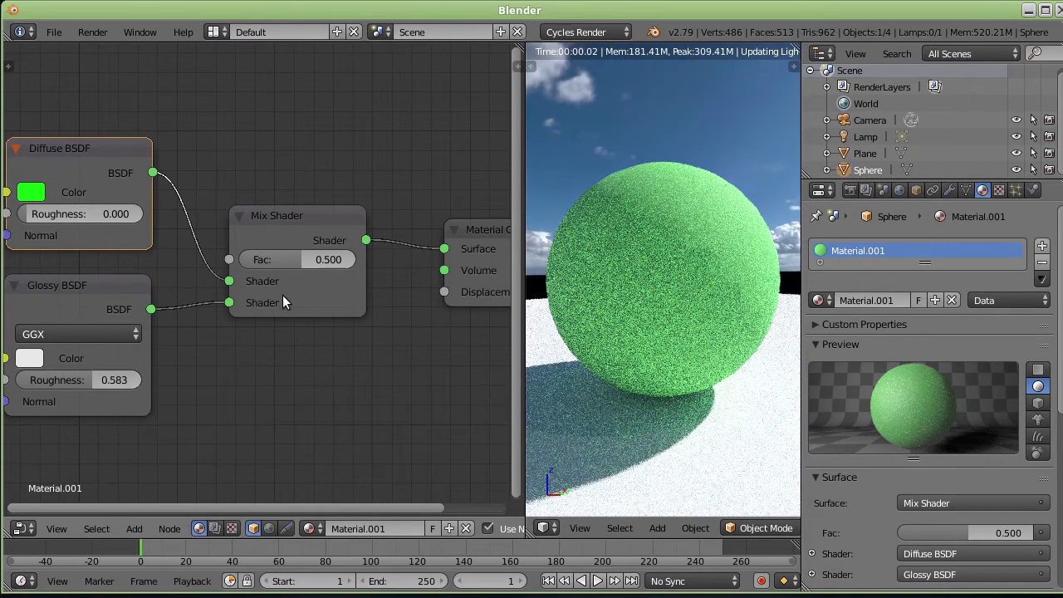
{"action": "key", "text": "Home"}
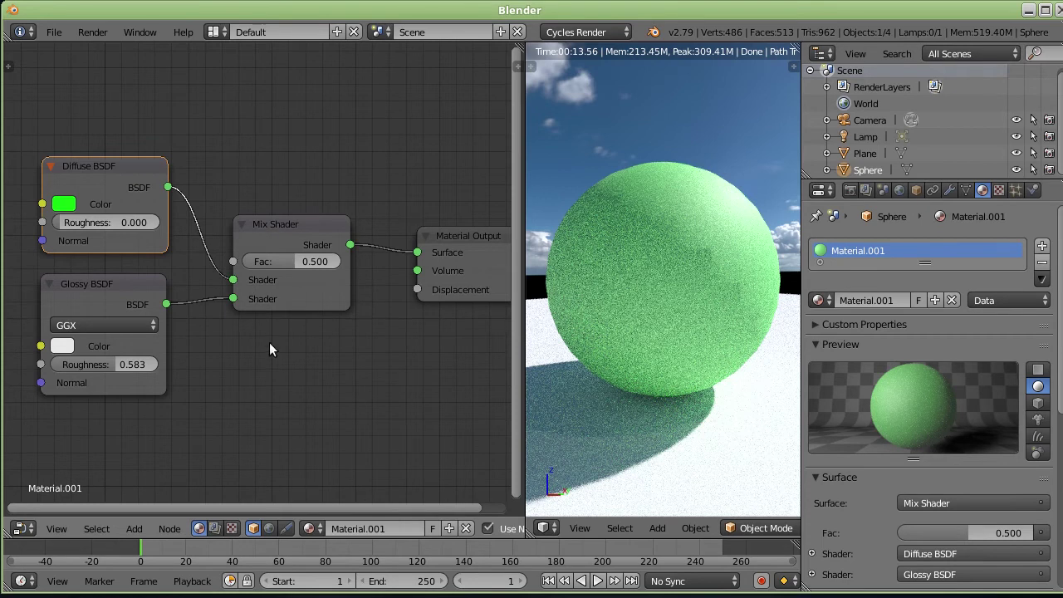
Add a Fresnel node (IOR 1.450) by searching 'fres' and move it to the upper left
{"action": "scroll", "coordinate": [241, 169], "scroll_direction": "down", "scroll_amount": 2}
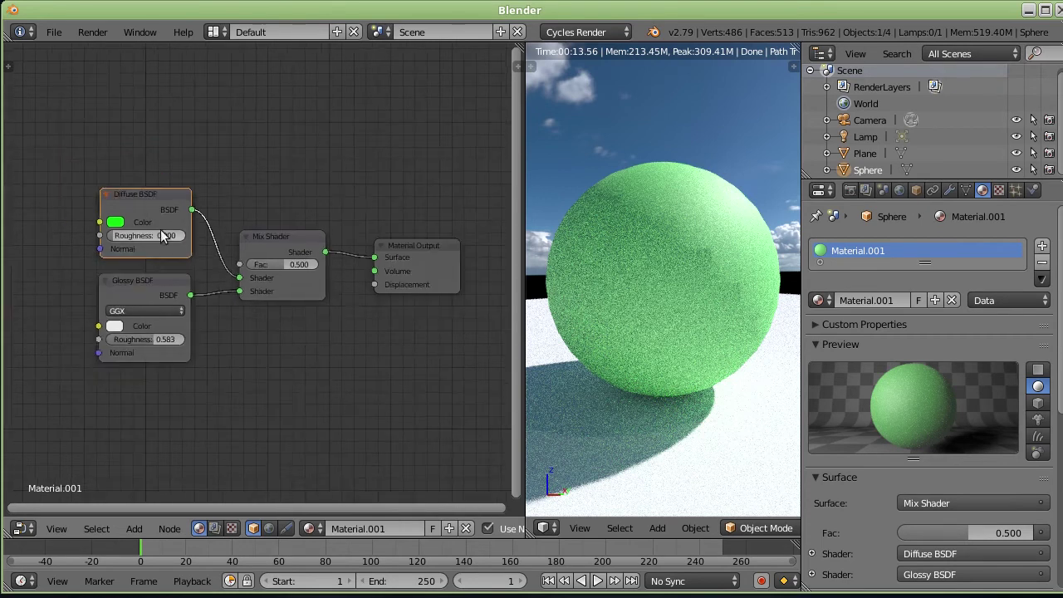
{"action": "scroll", "coordinate": [160, 230], "scroll_direction": "up", "scroll_amount": 1}
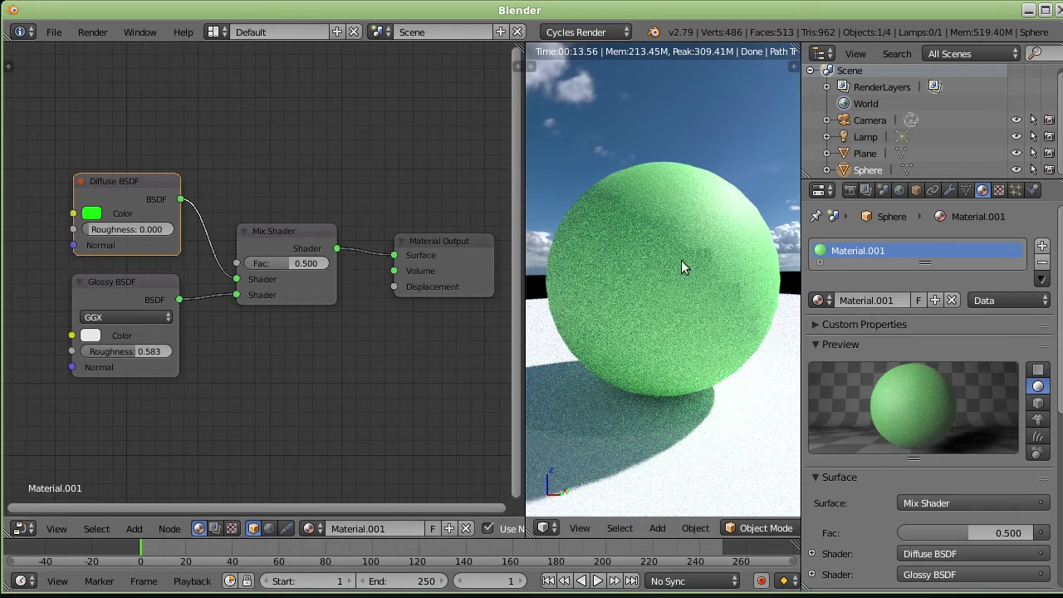
{"action": "left_click", "coordinate": [133, 528]}
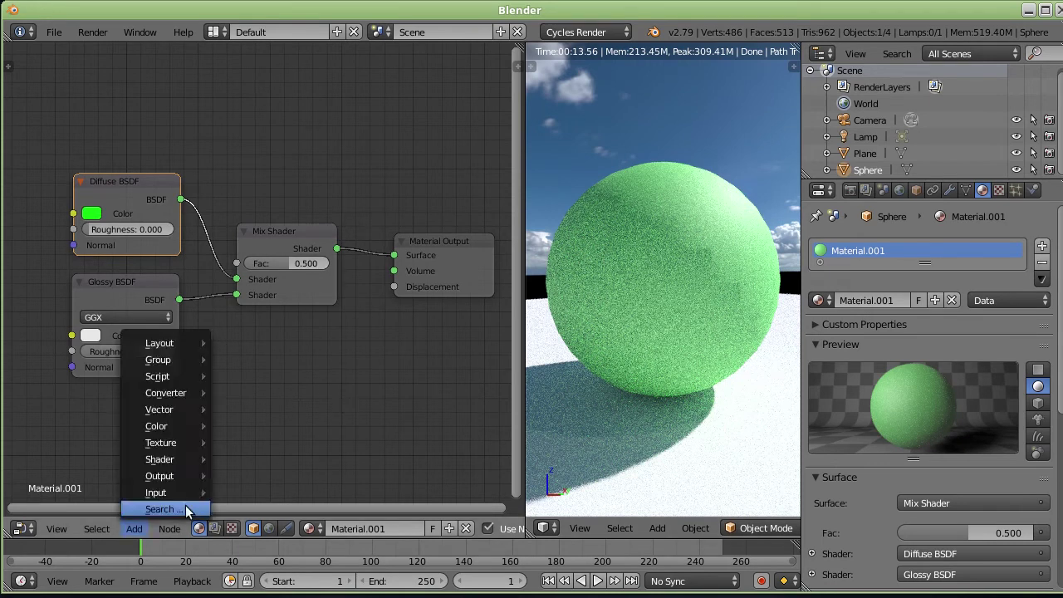
{"action": "left_click", "coordinate": [185, 505]}
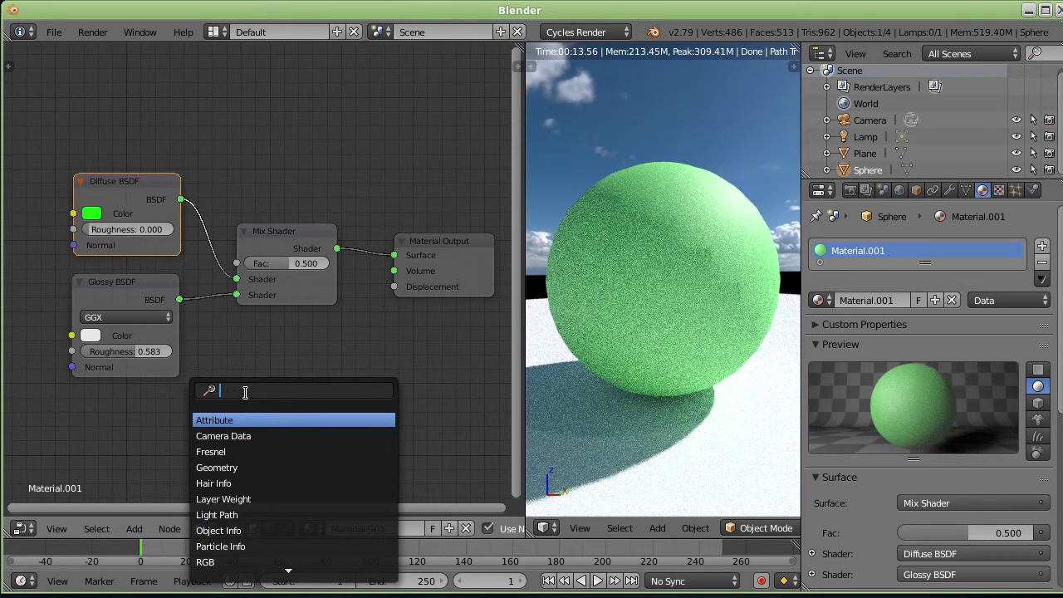
{"action": "type", "text": "fres"}
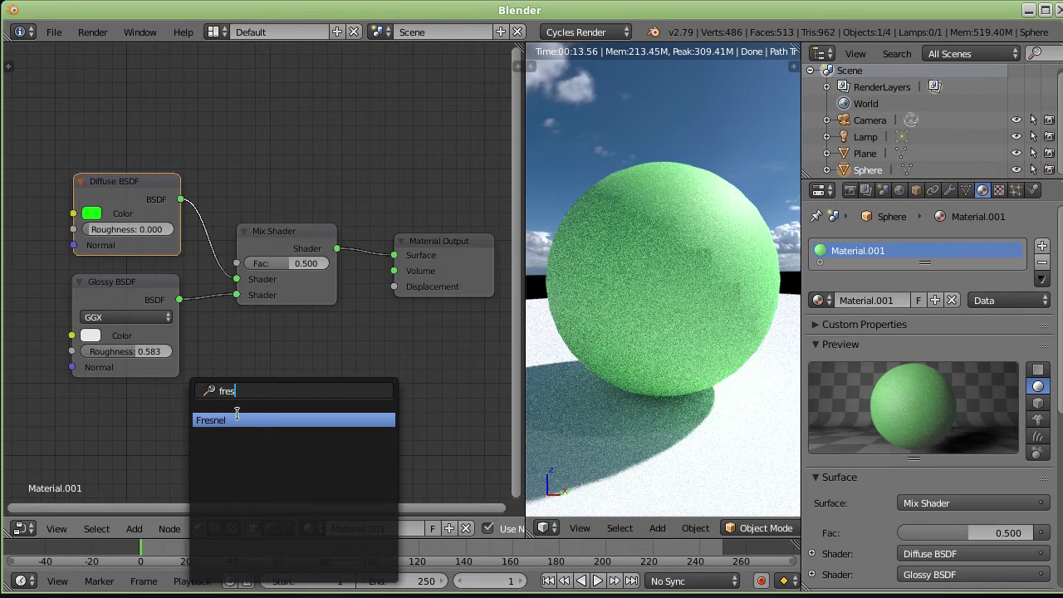
{"action": "left_click", "coordinate": [228, 423]}
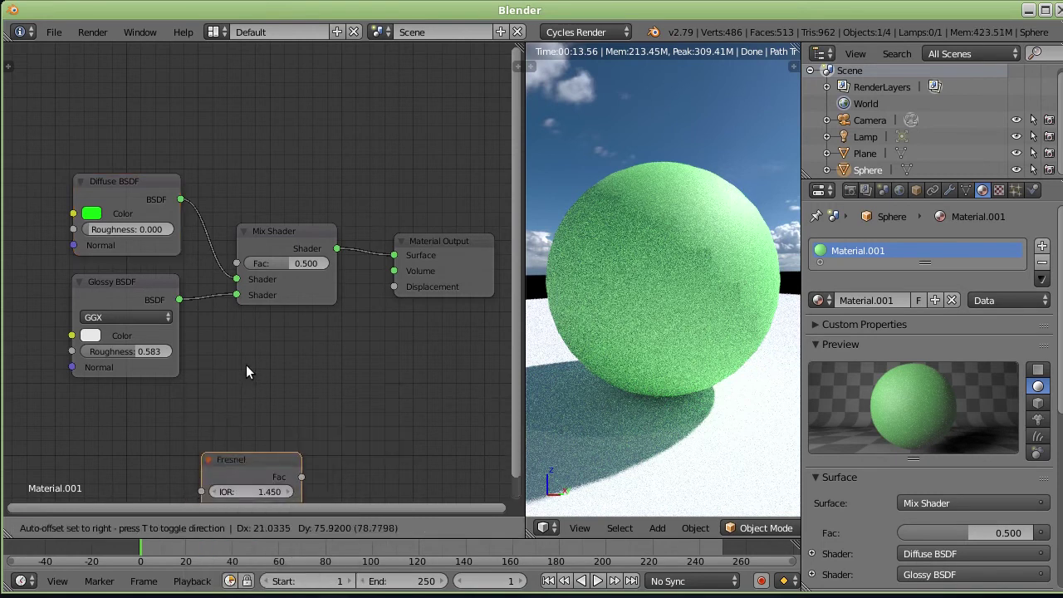
{"action": "left_click", "coordinate": [303, 56]}
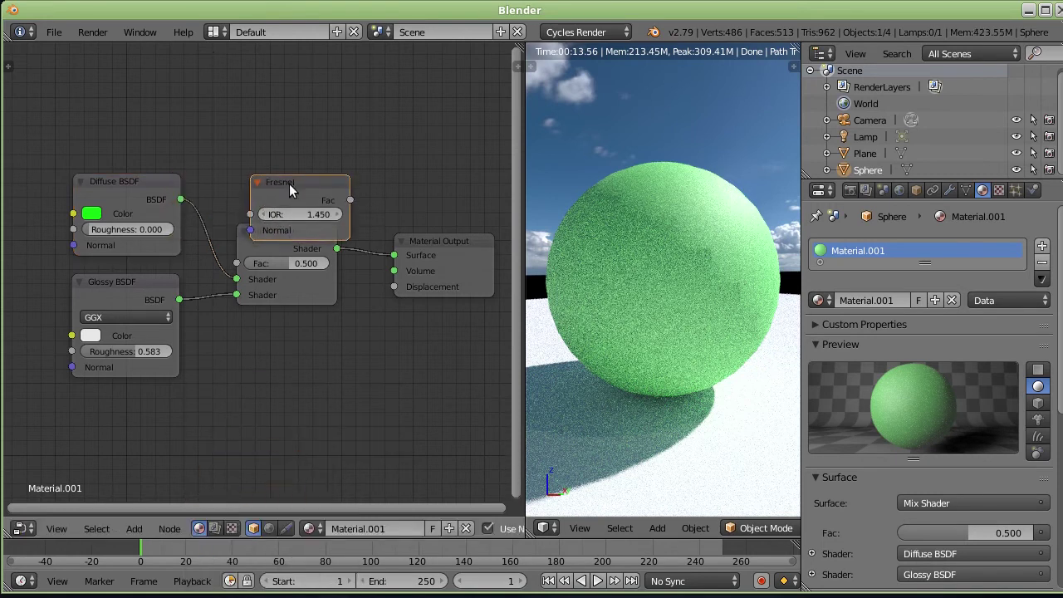
{"action": "left_click_drag", "start_coordinate": [289, 183], "coordinate": [126, 78]}
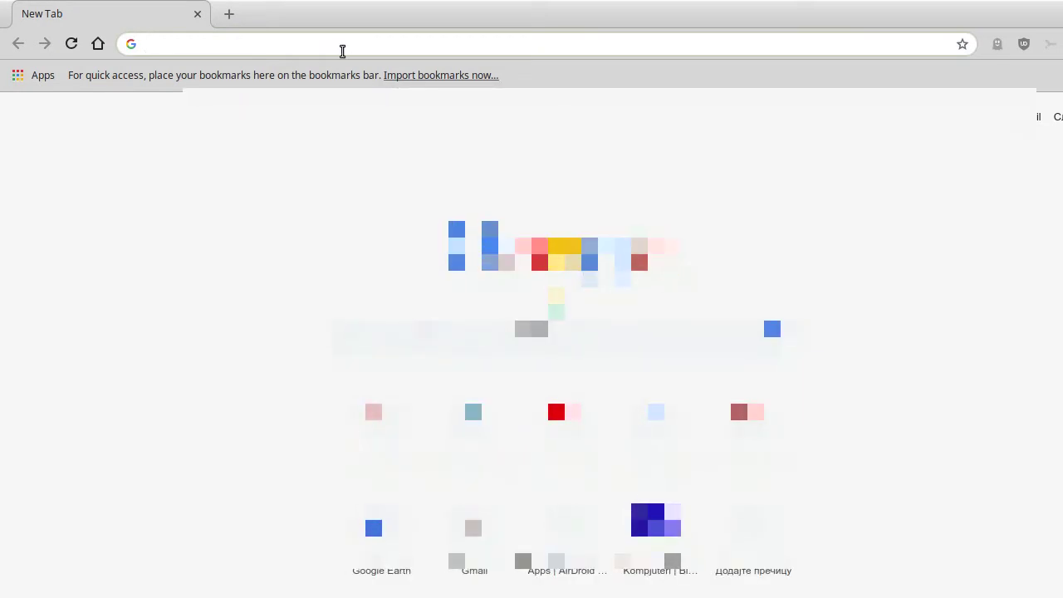
Search 'ior materials' and find Plastic's IOR of 1.460 on the Pixel and Poly list
{"action": "type", "text": "io"}
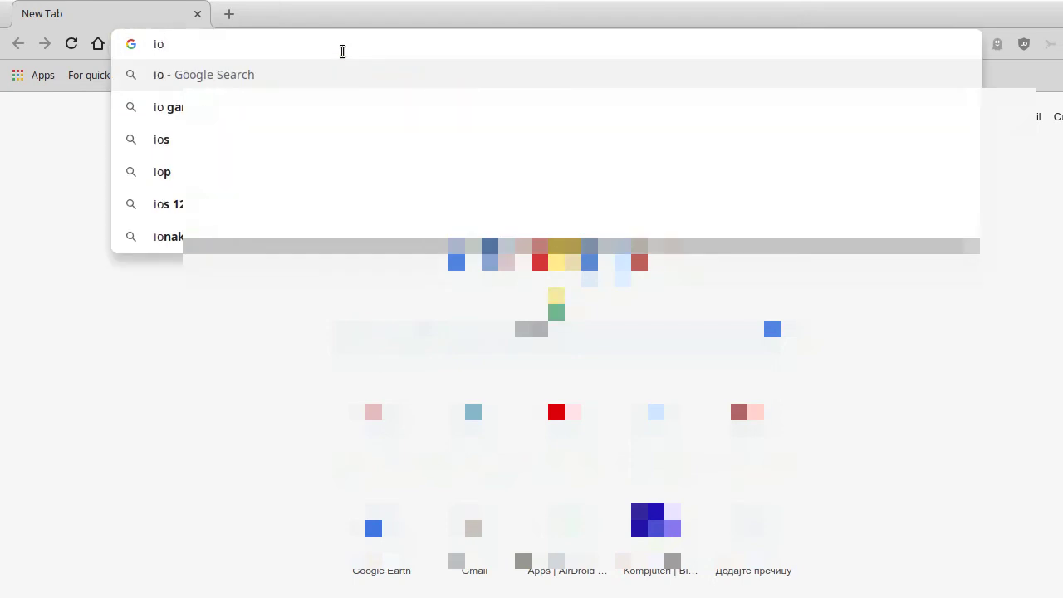
{"action": "type", "text": "r m"}
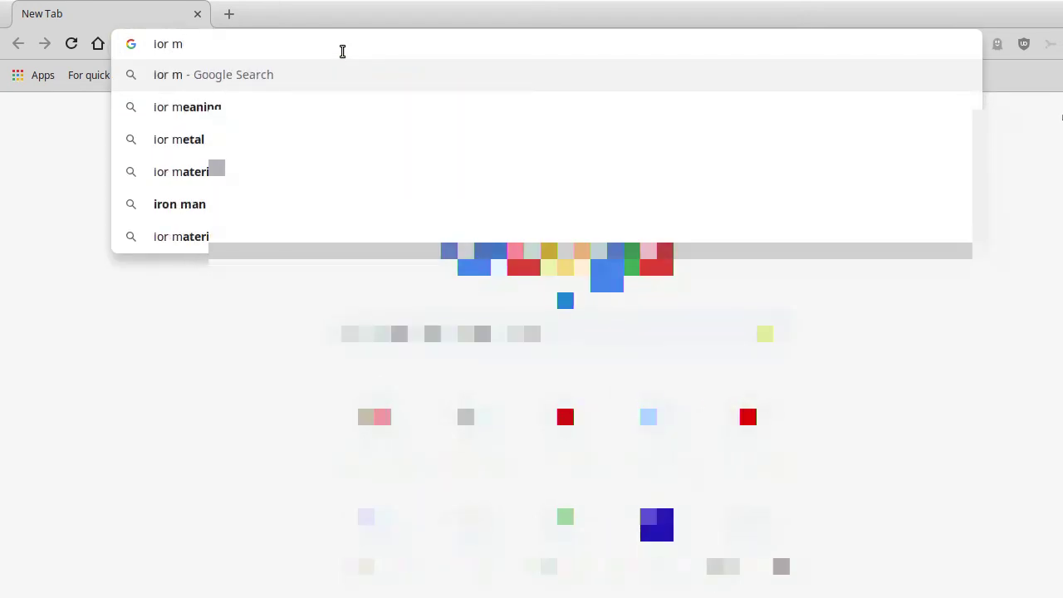
{"action": "type", "text": "aterials"}
{"action": "key", "text": "Return"}
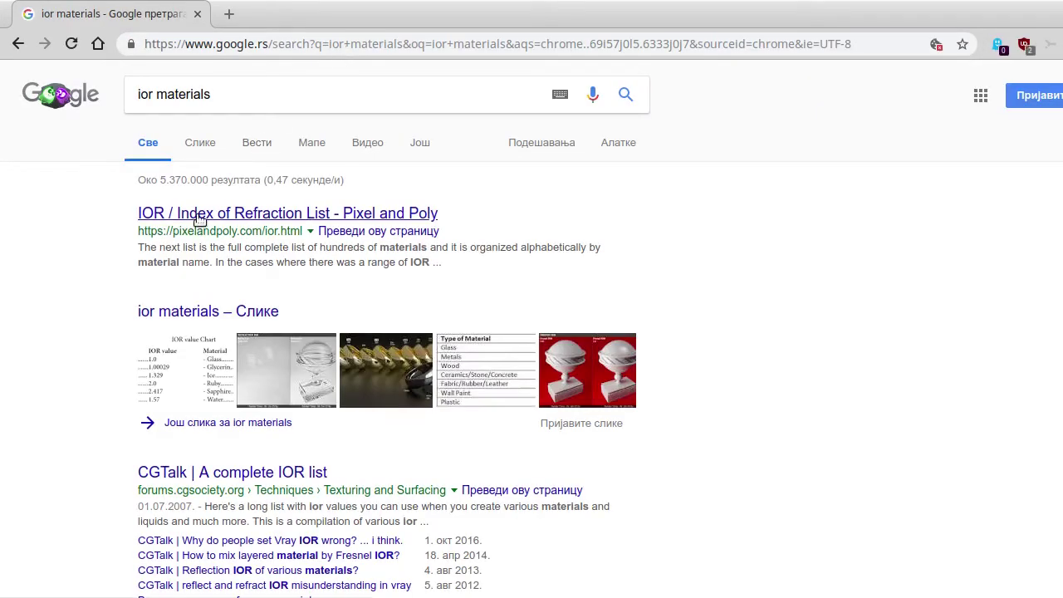
{"action": "left_click", "coordinate": [251, 223]}
{"action": "scroll", "coordinate": [451, 282], "scroll_direction": "down", "scroll_amount": 3}
{"action": "scroll", "coordinate": [451, 282], "scroll_direction": "down", "scroll_amount": 3}
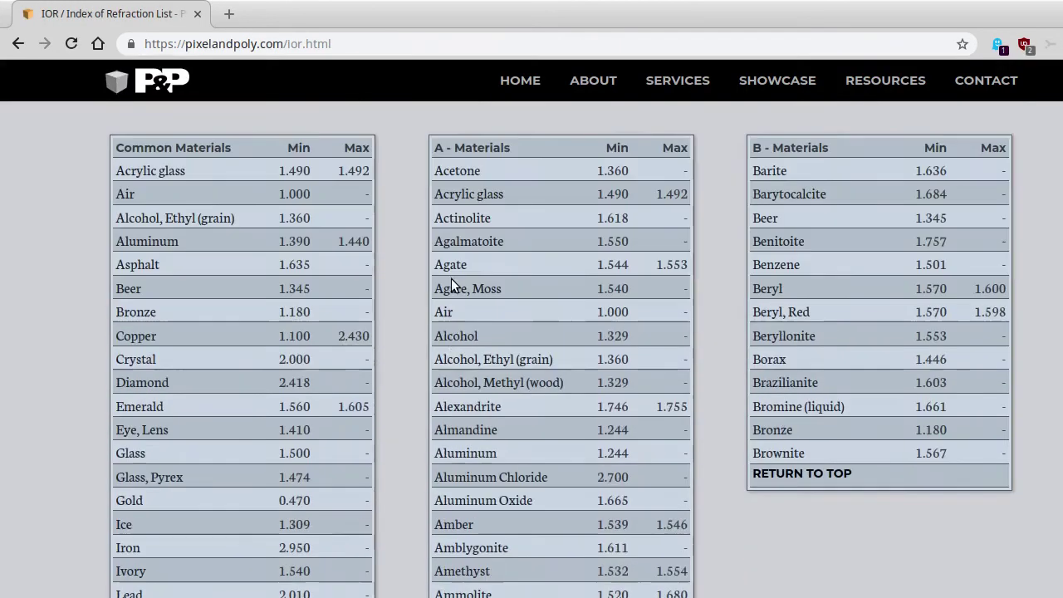
{"action": "scroll", "coordinate": [451, 278], "scroll_direction": "down", "scroll_amount": 1}
{"action": "scroll", "coordinate": [451, 279], "scroll_direction": "up", "scroll_amount": 3}
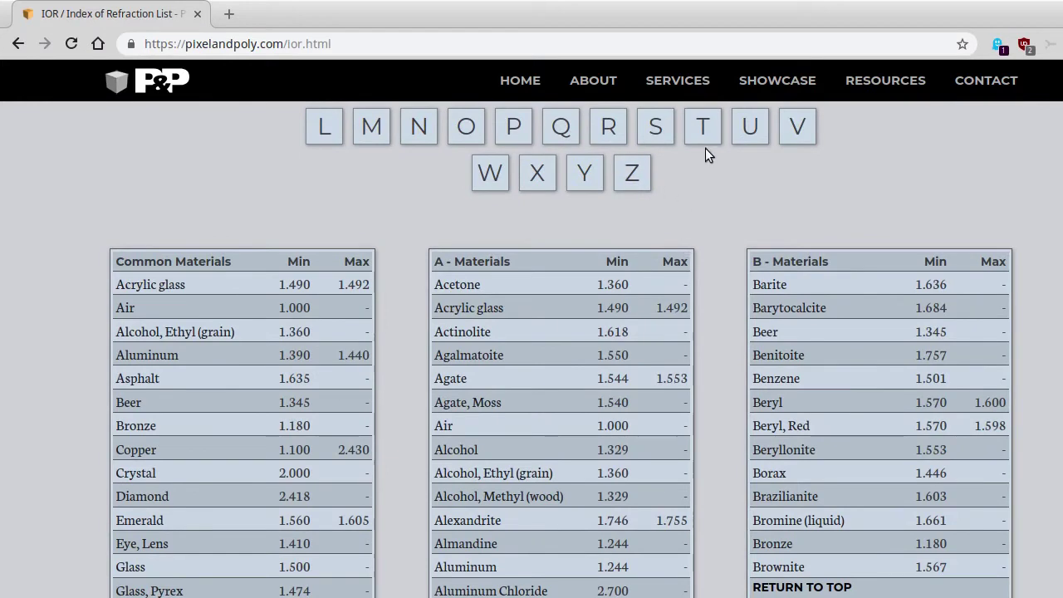
{"action": "left_click", "coordinate": [523, 125]}
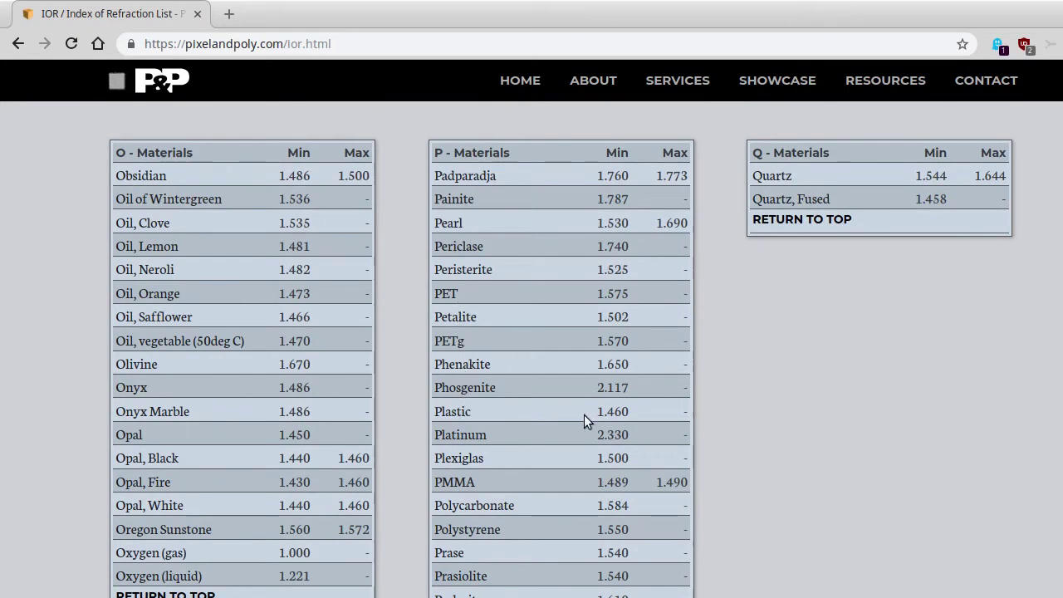
{"action": "left_click_drag", "start_coordinate": [595, 412], "coordinate": [657, 413]}
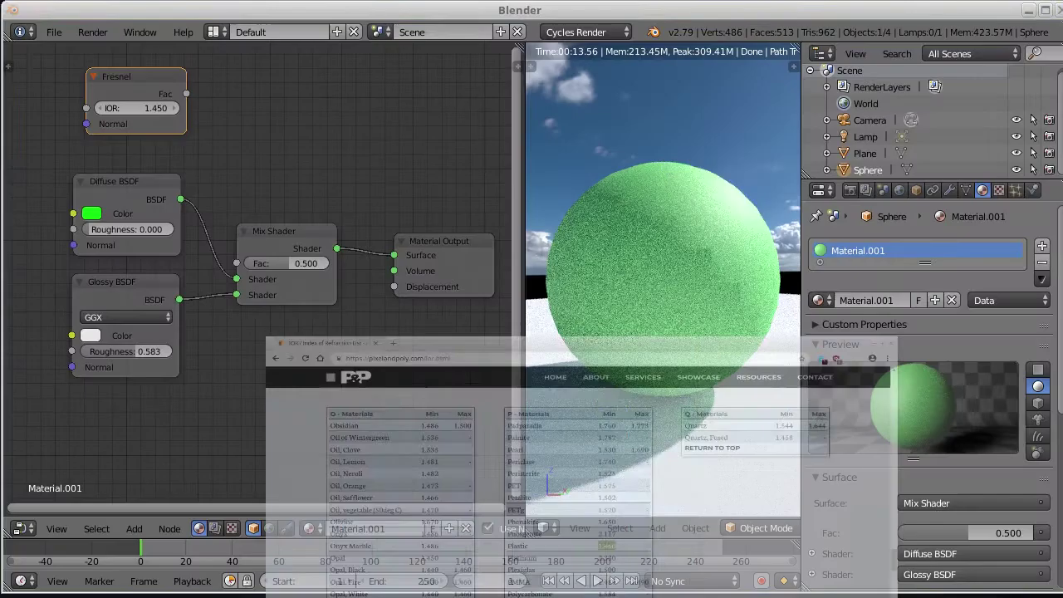
Set the Fresnel node's IOR to 1.460
{"action": "left_click", "coordinate": [157, 107]}
{"action": "left_click", "coordinate": [157, 107]}
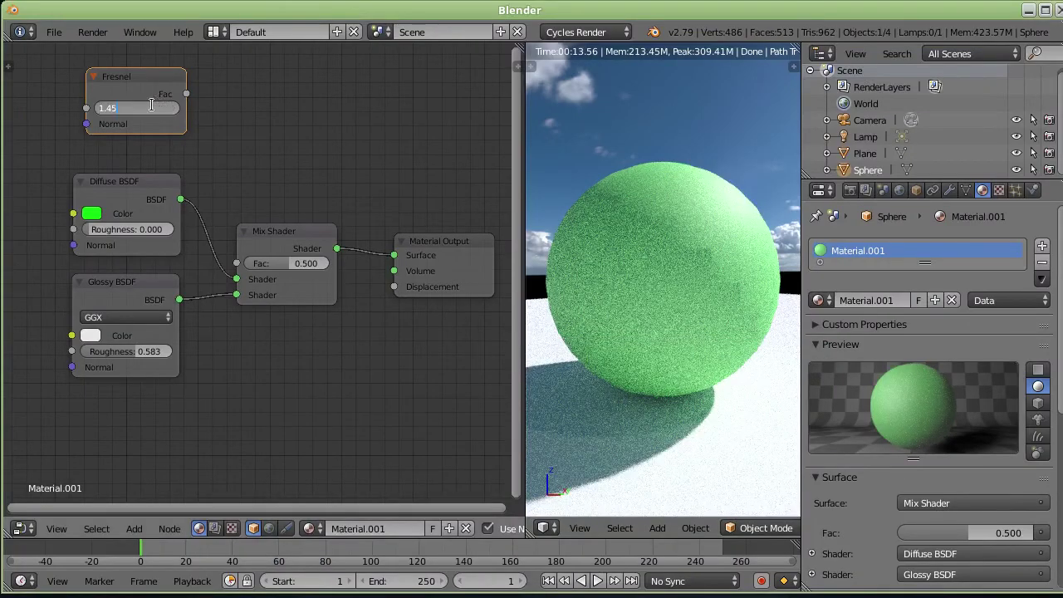
{"action": "type", "text": "1.46"}
{"action": "key", "text": "Return"}
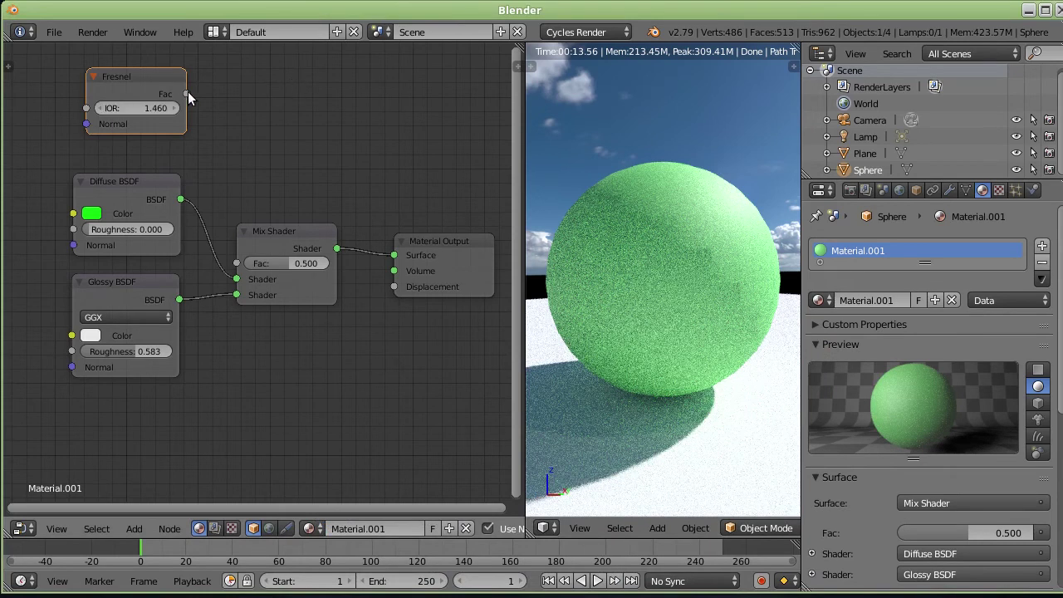
{"action": "scroll", "coordinate": [196, 103], "scroll_direction": "up", "scroll_amount": 1}
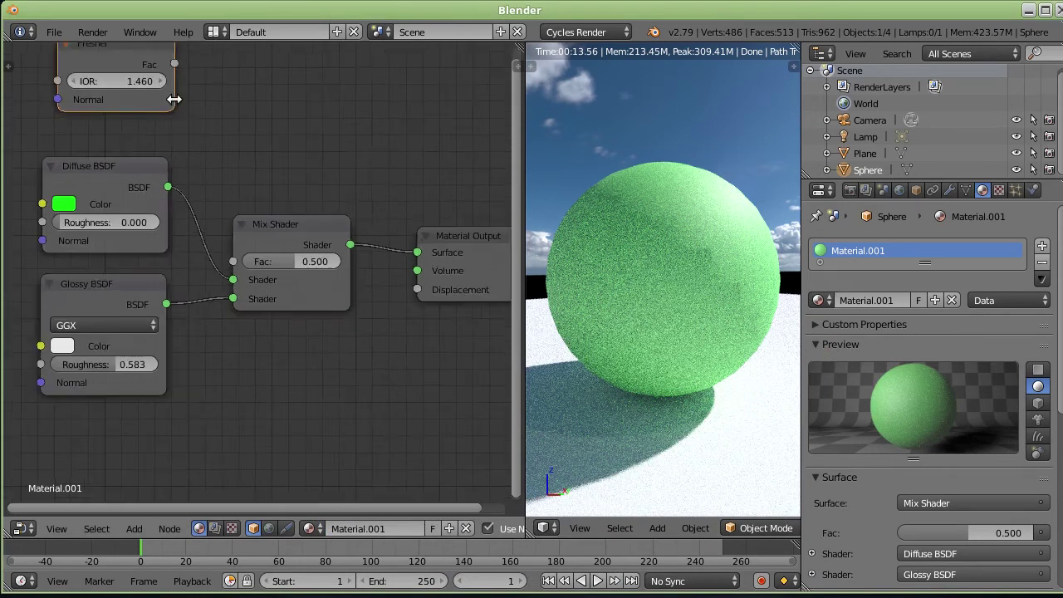
Connect the Fresnel Fac output to the Mix Shader's Fac input
{"action": "left_click_drag", "start_coordinate": [174, 64], "coordinate": [233, 262]}
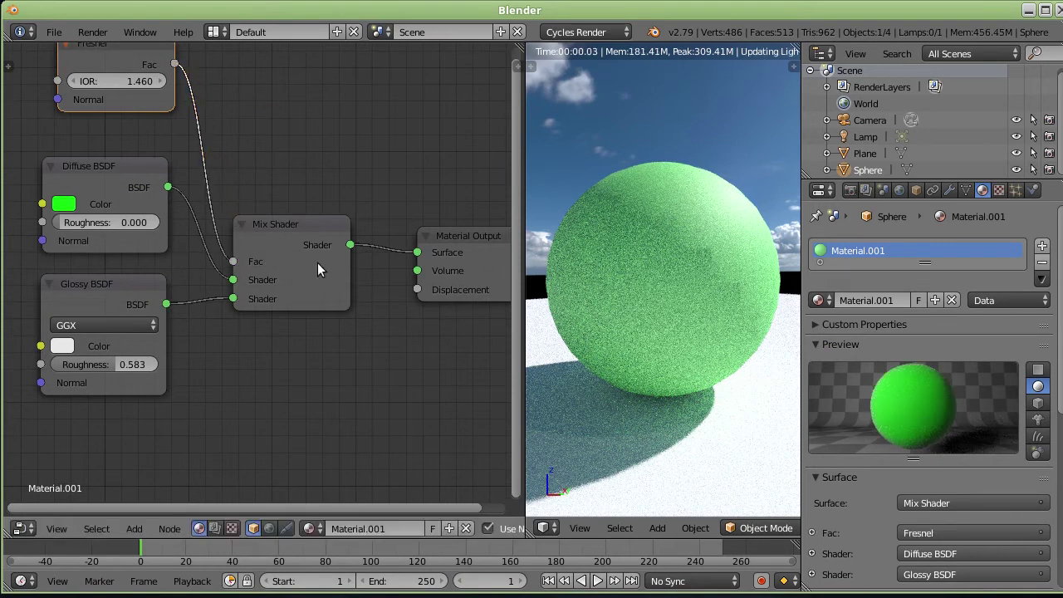
{"action": "left_click_drag", "start_coordinate": [234, 262], "coordinate": [217, 175]}
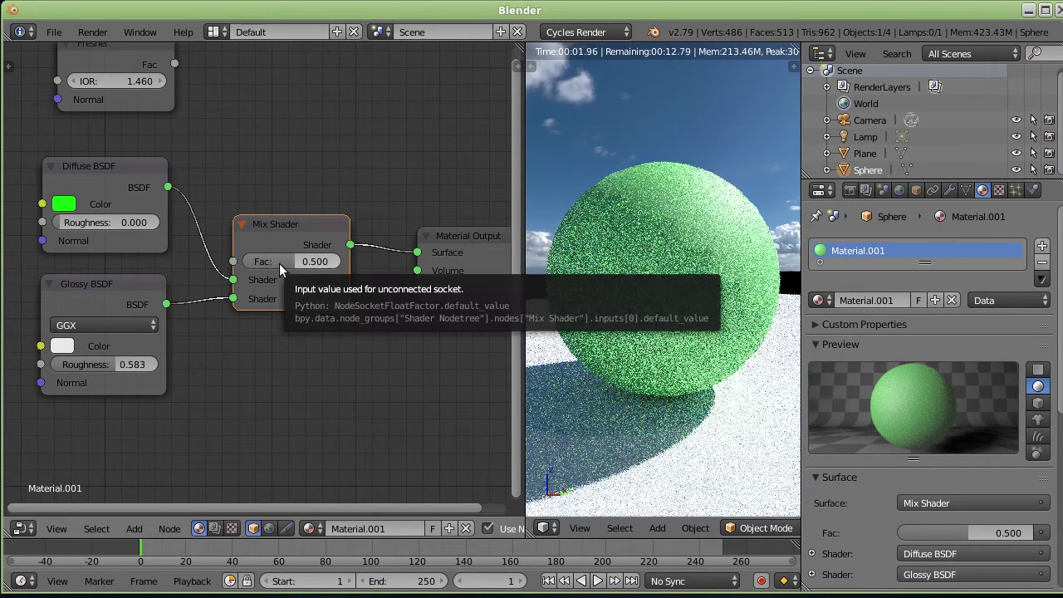
{"action": "left_click_drag", "start_coordinate": [174, 64], "coordinate": [233, 262]}
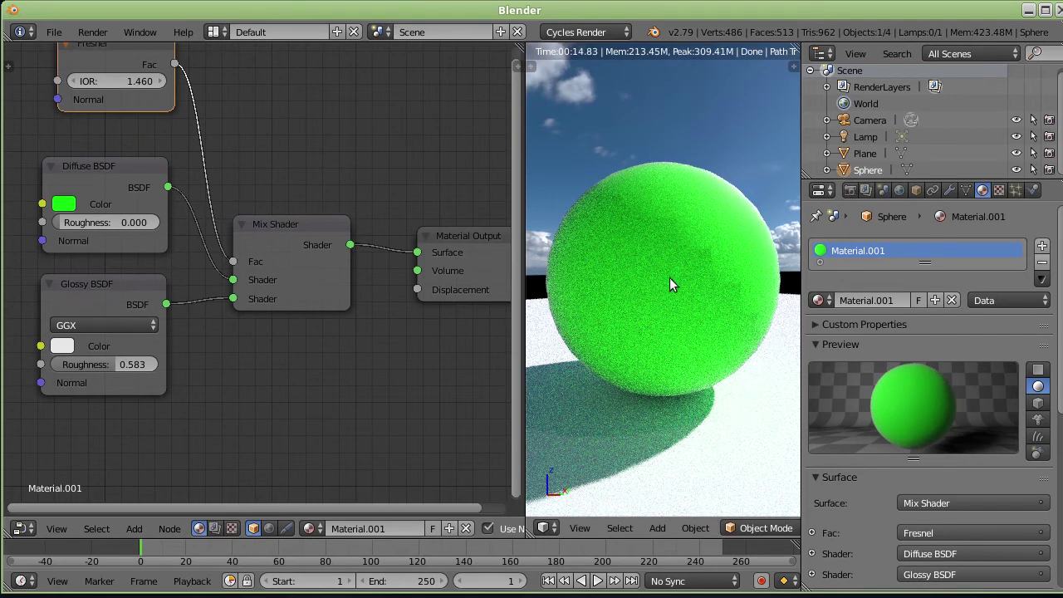
{"action": "middle_click_drag", "start_coordinate": [679, 239], "coordinate": [724, 274]}
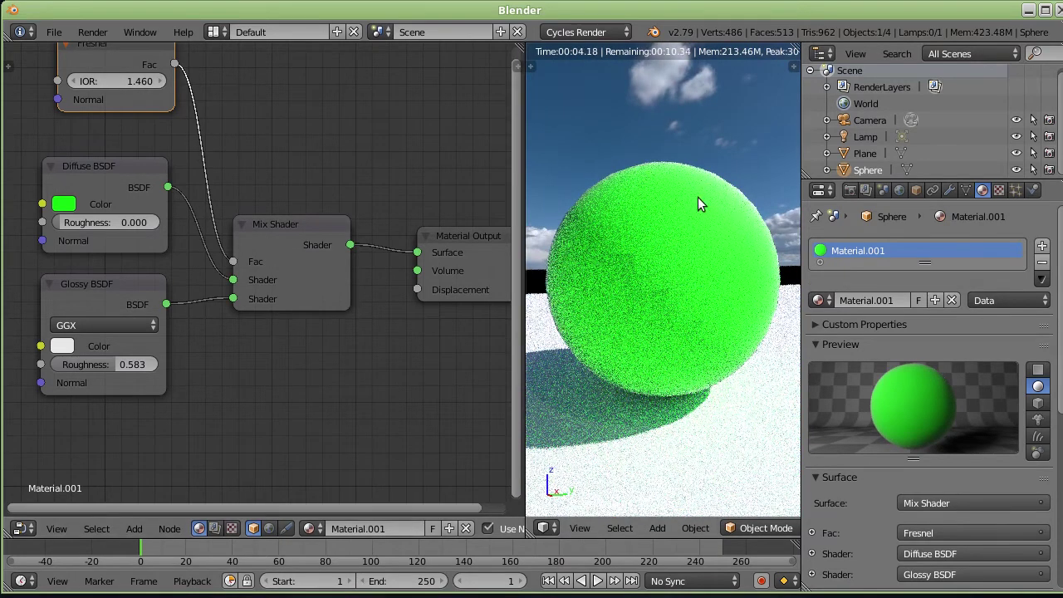
Frame the rendered green sphere from above and the side, then select the unmaterialled ground plane
{"action": "scroll", "coordinate": [731, 170], "scroll_direction": "up", "scroll_amount": 5}
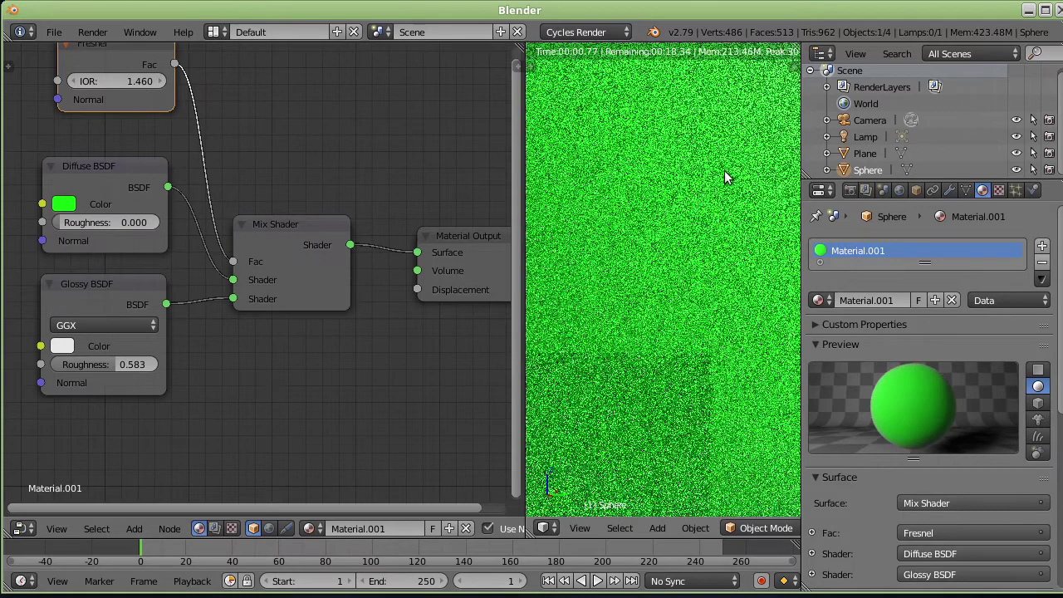
{"action": "scroll", "coordinate": [688, 197], "scroll_direction": "down", "scroll_amount": 3}
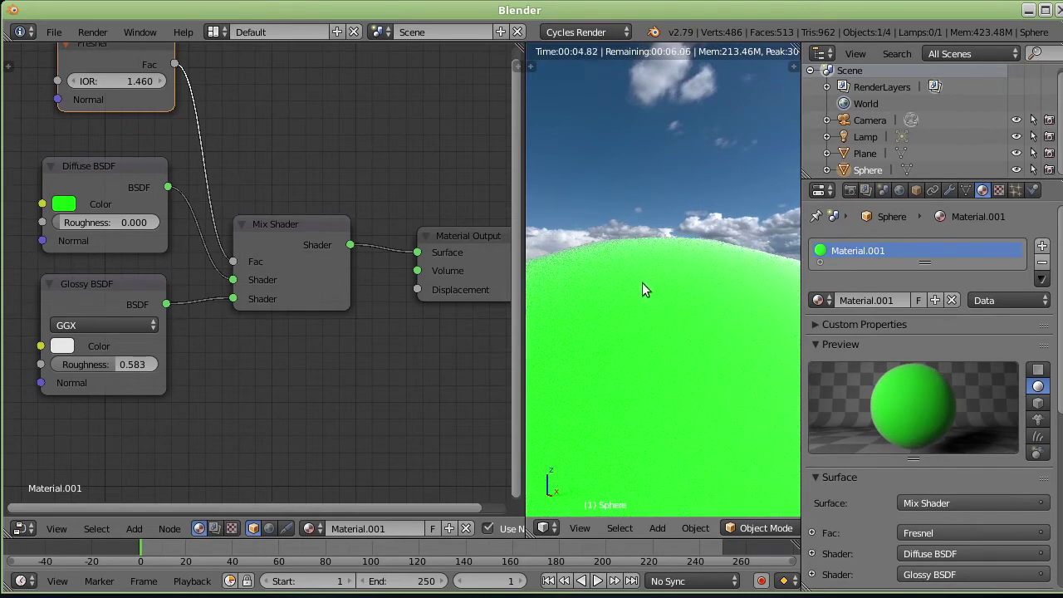
{"action": "scroll", "coordinate": [642, 282], "scroll_direction": "down", "scroll_amount": 2}
{"action": "scroll", "coordinate": [667, 412], "scroll_direction": "down", "scroll_amount": 2}
{"action": "scroll", "coordinate": [662, 437], "scroll_direction": "down", "scroll_amount": 1}
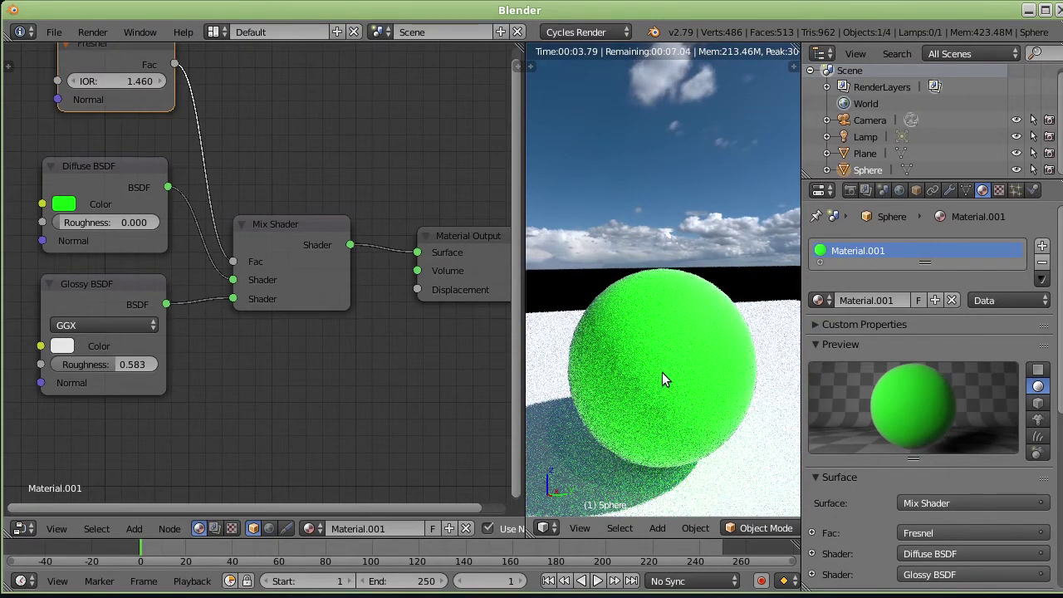
{"action": "middle_click_drag", "start_coordinate": [696, 334], "coordinate": [652, 375]}
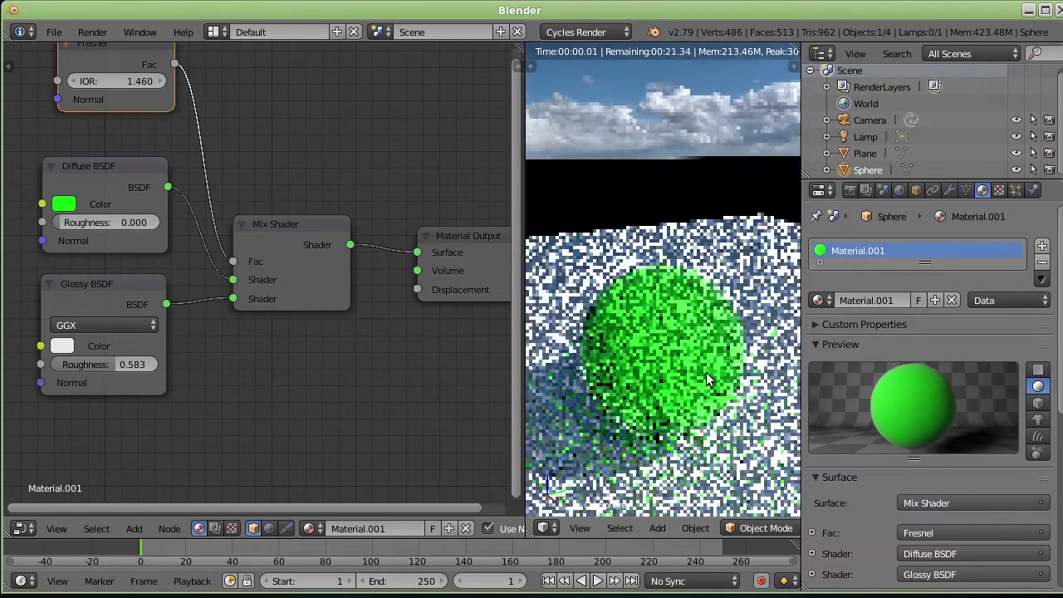
{"action": "mouse_move", "coordinate": [652, 376]}
{"action": "middle_mouse_down"}
{"action": "mouse_move", "coordinate": [704, 312]}
{"action": "mouse_move", "coordinate": [757, 285]}
{"action": "mouse_move", "coordinate": [554, 279]}
{"action": "mouse_move", "coordinate": [604, 357]}
{"action": "middle_mouse_up"}
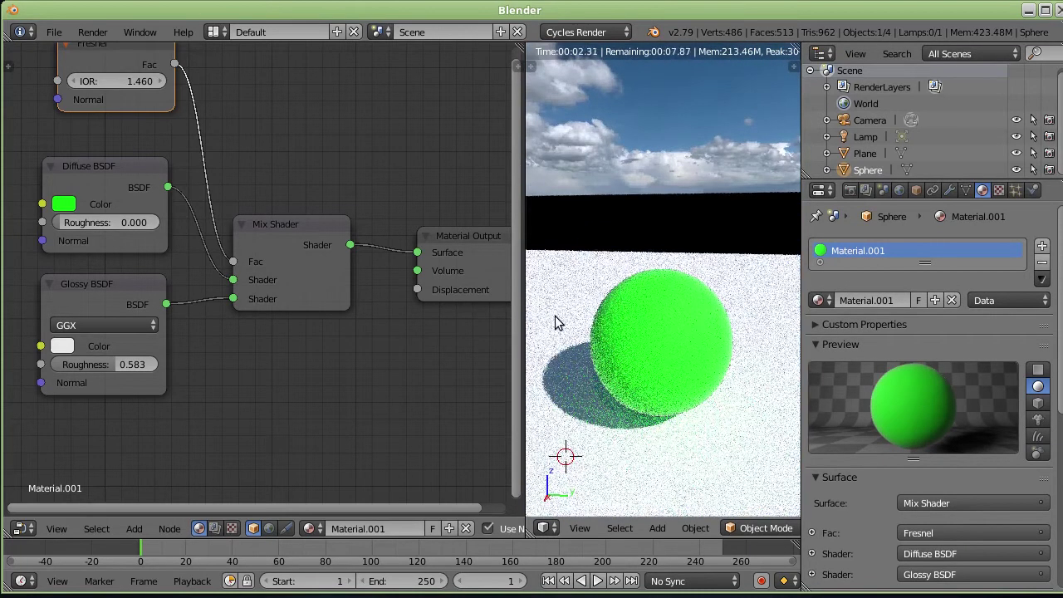
{"action": "right_click", "coordinate": [557, 322]}
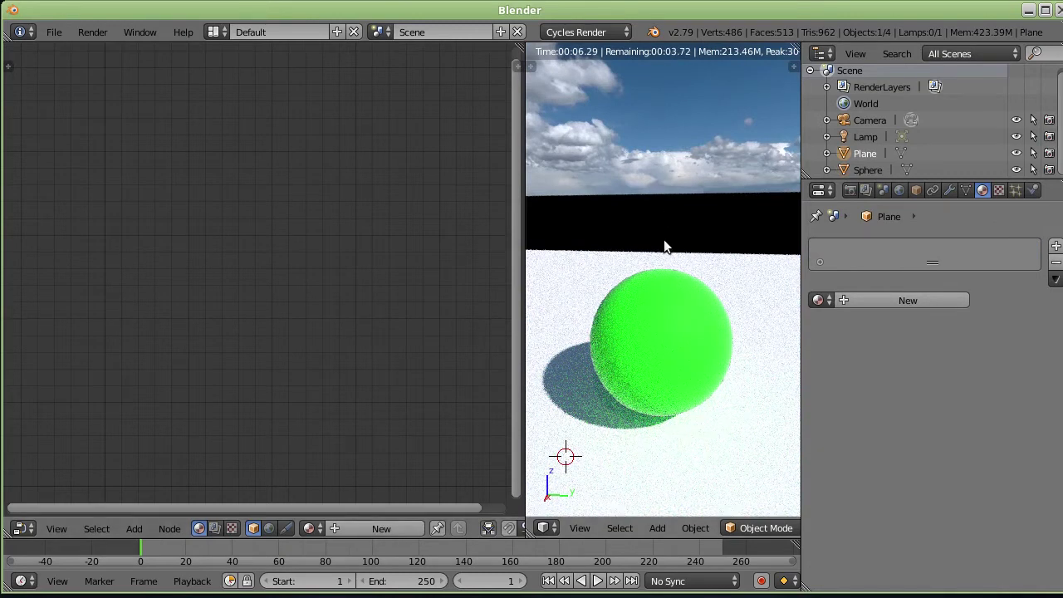
Create a new material for the plane and add an Image Texture node
{"action": "left_click", "coordinate": [355, 531]}
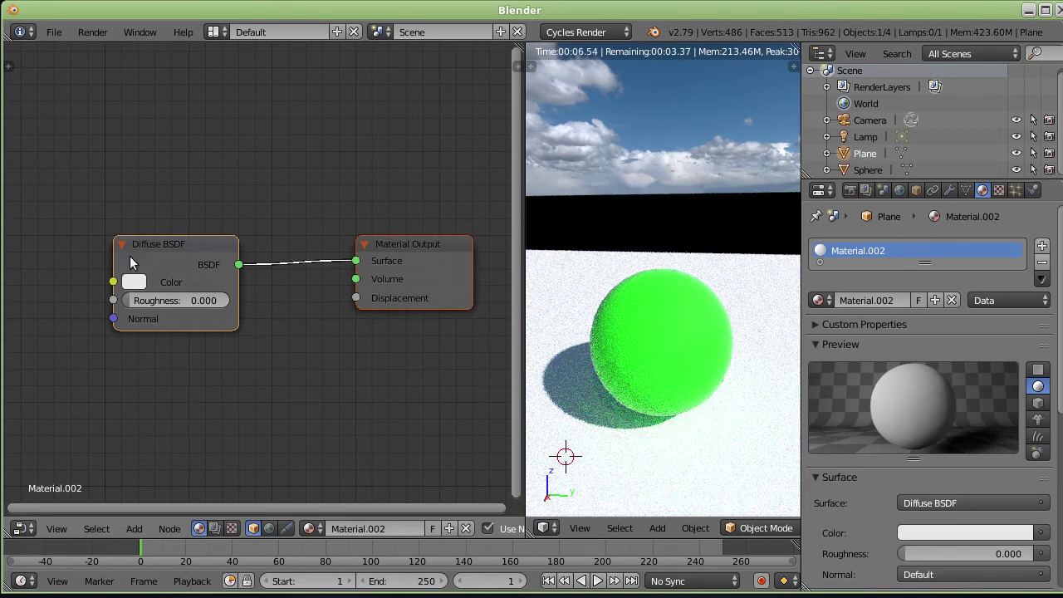
{"action": "left_click", "coordinate": [135, 529]}
{"action": "mouse_move", "coordinate": [161, 443]}
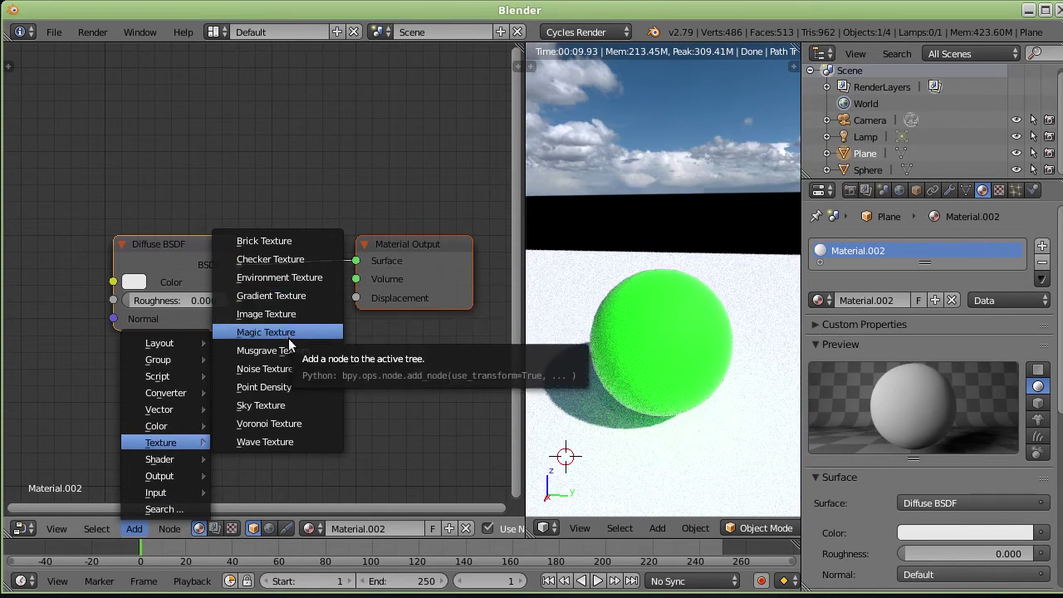
{"action": "left_click", "coordinate": [301, 314]}
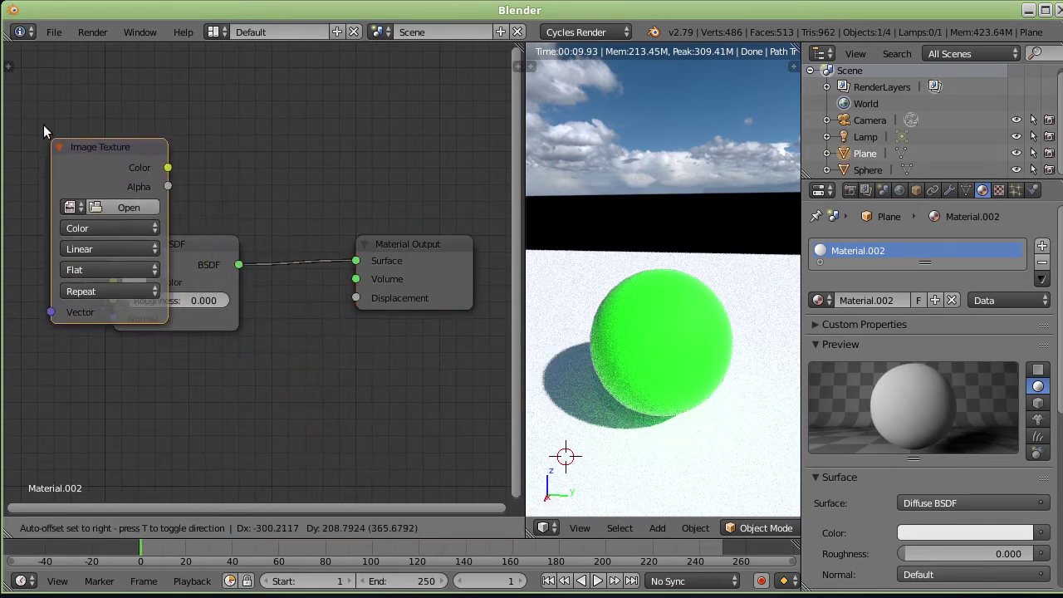
{"action": "left_click", "coordinate": [10, 199]}
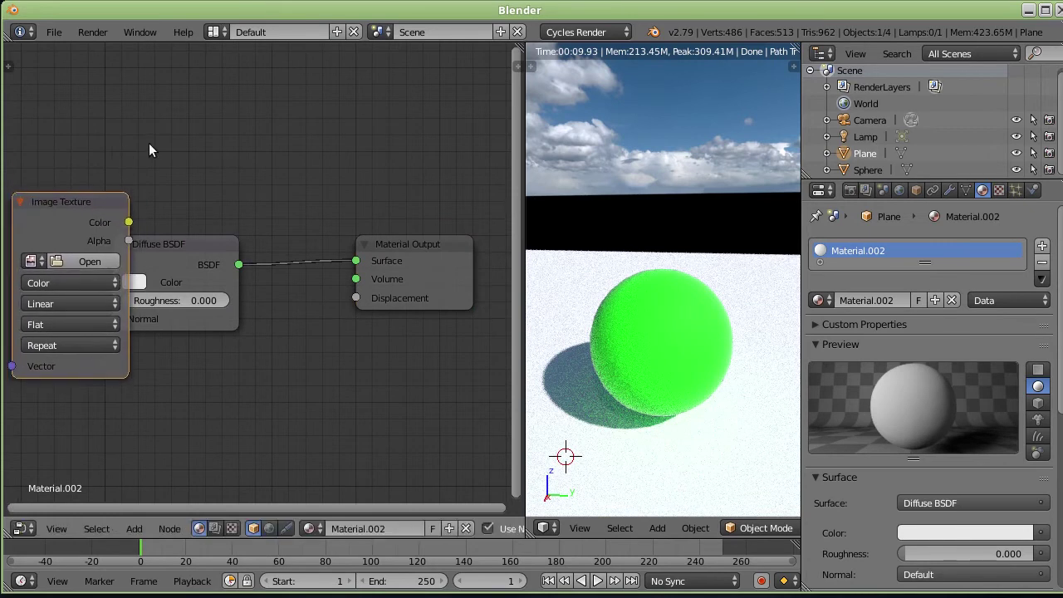
Arrange the Image Texture left of the Diffuse BSDF and link its Color to the diffuse Color
{"action": "middle_click_drag", "start_coordinate": [149, 146], "coordinate": [321, 145]}
{"action": "mouse_move", "coordinate": [110, 200]}
{"action": "left_mouse_down"}
{"action": "mouse_move", "coordinate": [170, 201]}
{"action": "mouse_move", "coordinate": [149, 227]}
{"action": "left_mouse_up"}
{"action": "scroll", "coordinate": [336, 173], "scroll_direction": "down", "scroll_amount": 1}
{"action": "scroll", "coordinate": [336, 174], "scroll_direction": "down", "scroll_amount": 1}
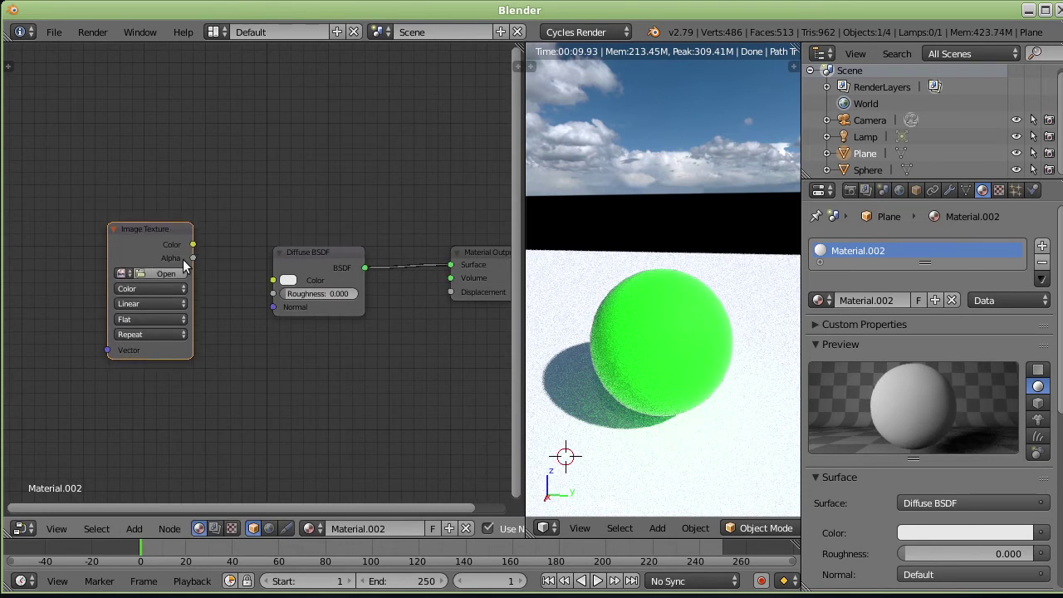
{"action": "mouse_move", "coordinate": [152, 230]}
{"action": "left_mouse_down"}
{"action": "mouse_move", "coordinate": [127, 251]}
{"action": "mouse_move", "coordinate": [164, 236]}
{"action": "left_mouse_up"}
{"action": "left_click_drag", "start_coordinate": [310, 251], "coordinate": [298, 248]}
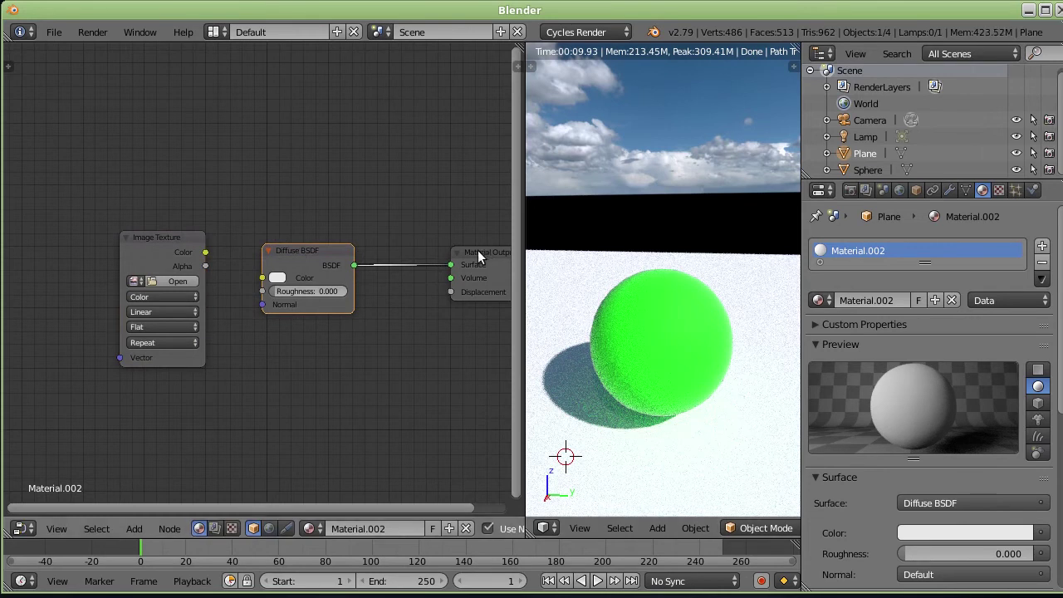
{"action": "left_click_drag", "start_coordinate": [478, 250], "coordinate": [458, 250]}
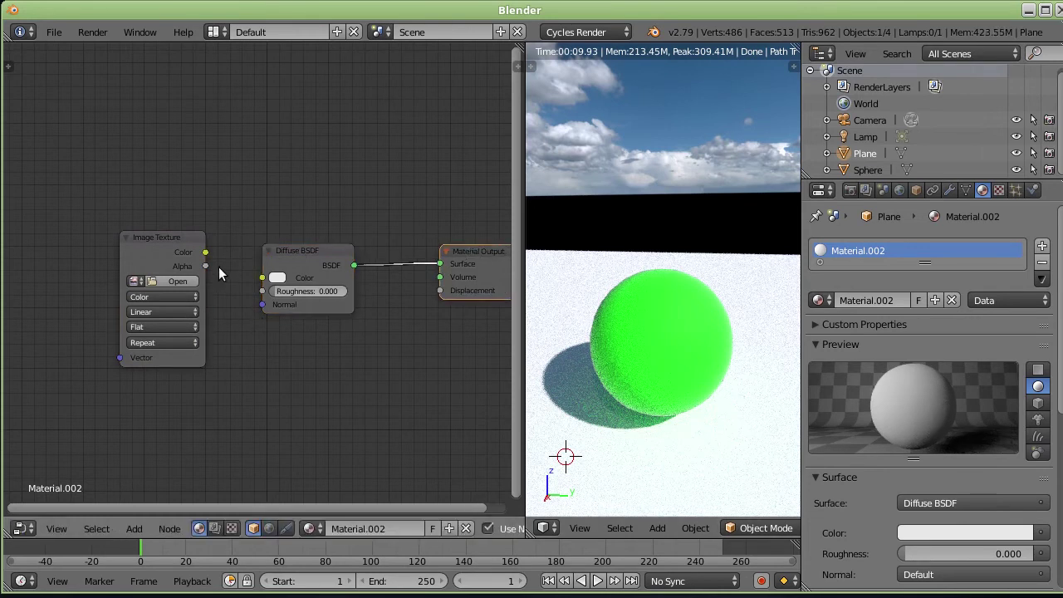
{"action": "left_click_drag", "start_coordinate": [205, 251], "coordinate": [261, 278]}
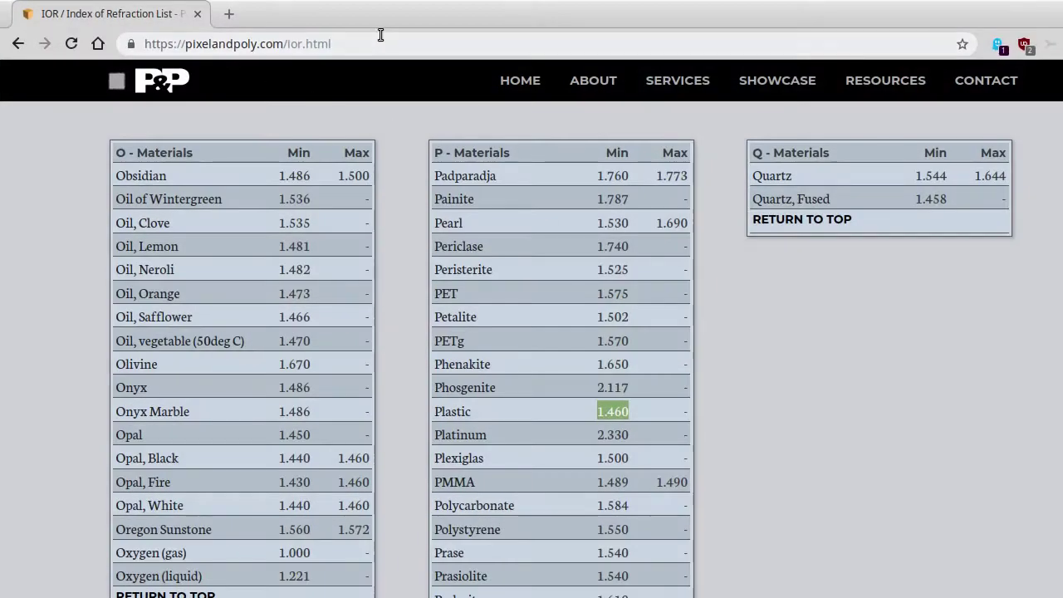
Search Google Images for marble texture and open a grey marble photo's Pexels source page
{"action": "left_click_drag", "start_coordinate": [330, 46], "coordinate": [32, 13]}
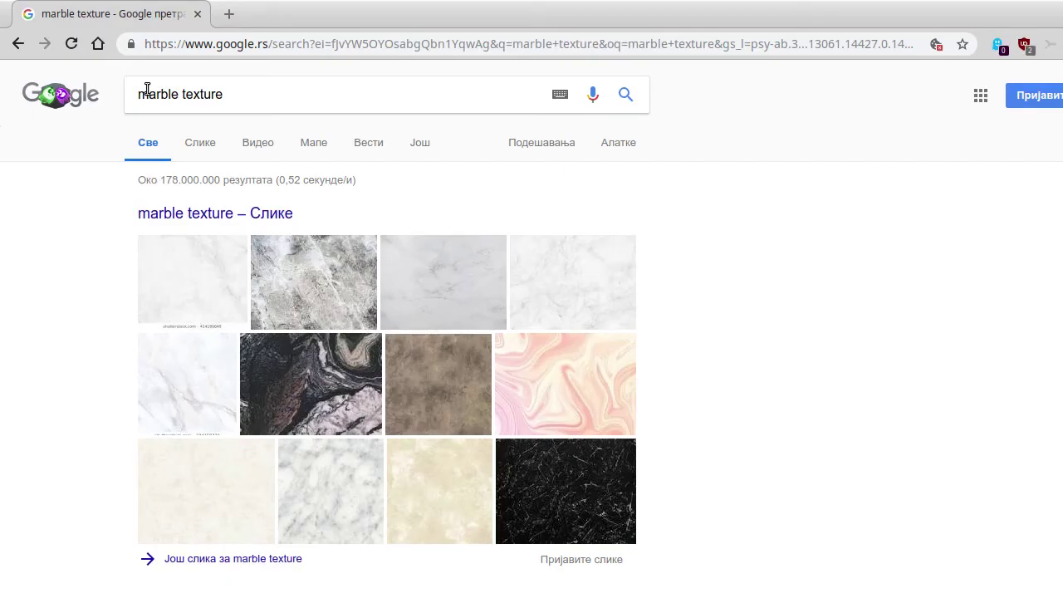
{"action": "left_click", "coordinate": [322, 279]}
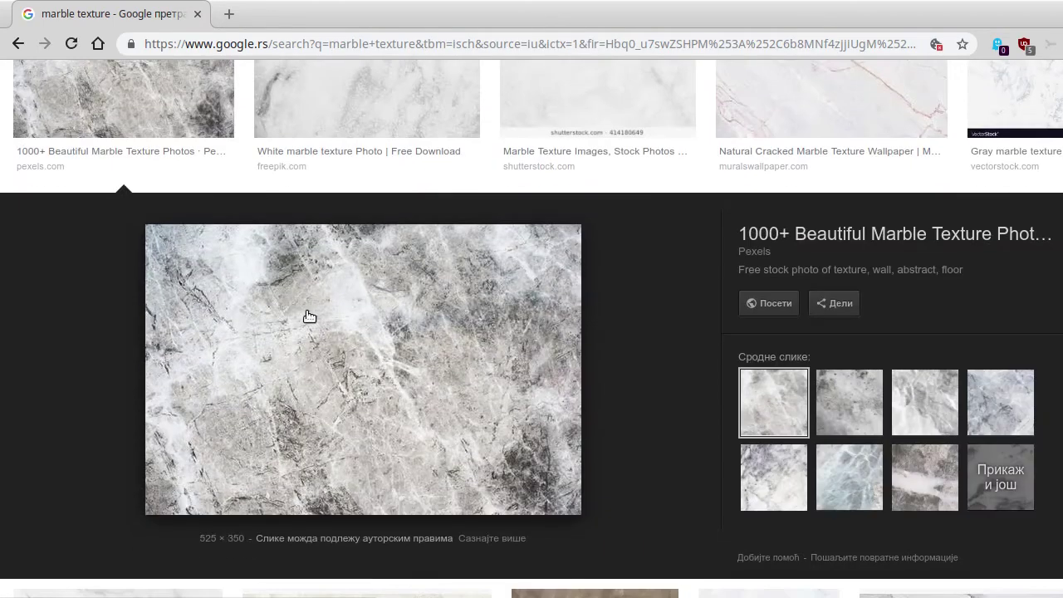
{"action": "left_click", "coordinate": [307, 312]}
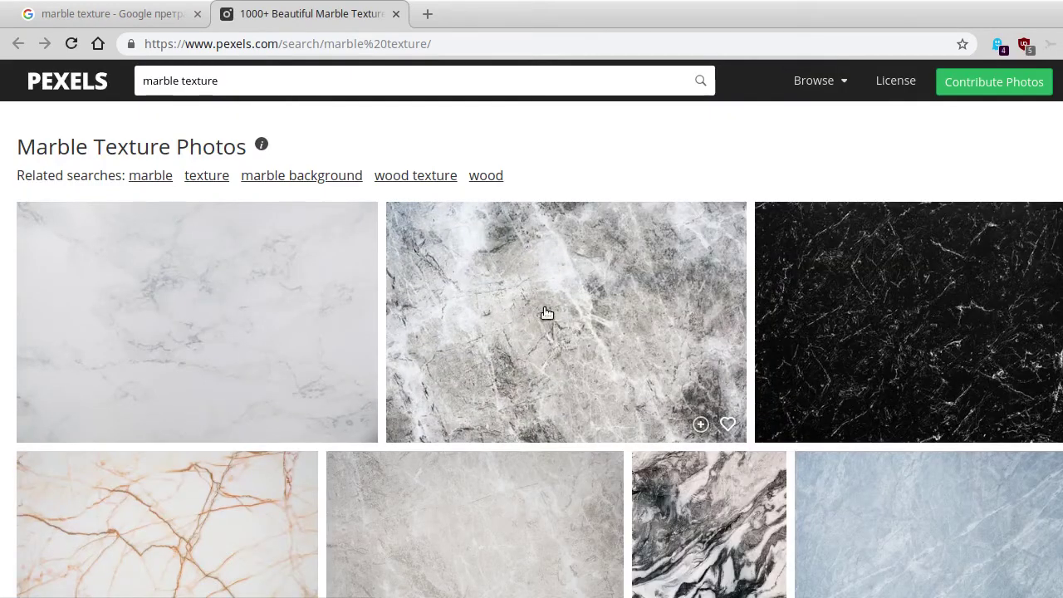
Download the grey marble photo from Pexels at the Original 2500 x 1668 size
{"action": "left_click", "coordinate": [548, 312]}
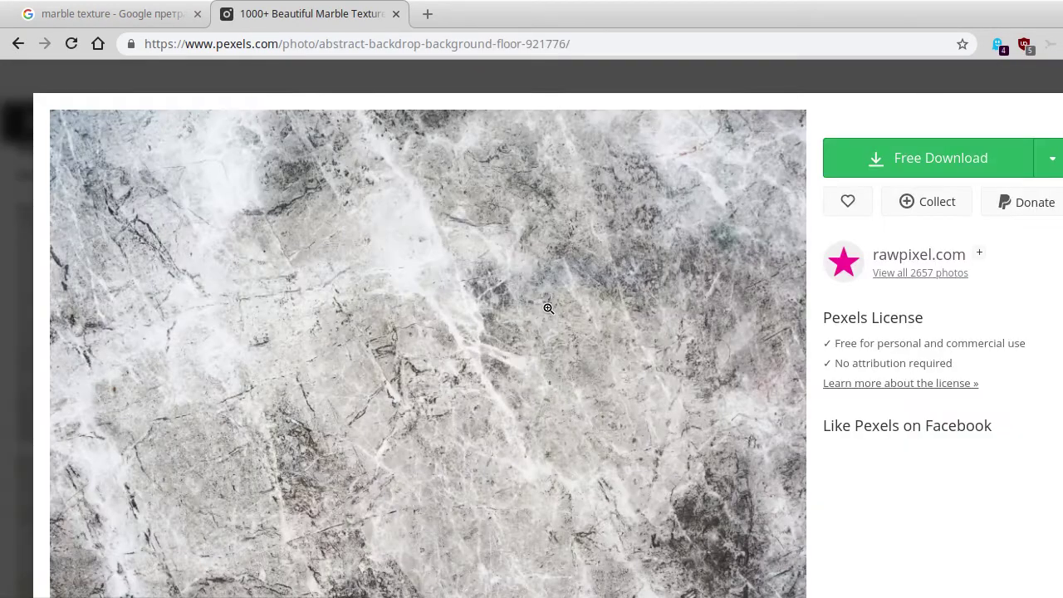
{"action": "left_click", "coordinate": [1044, 155]}
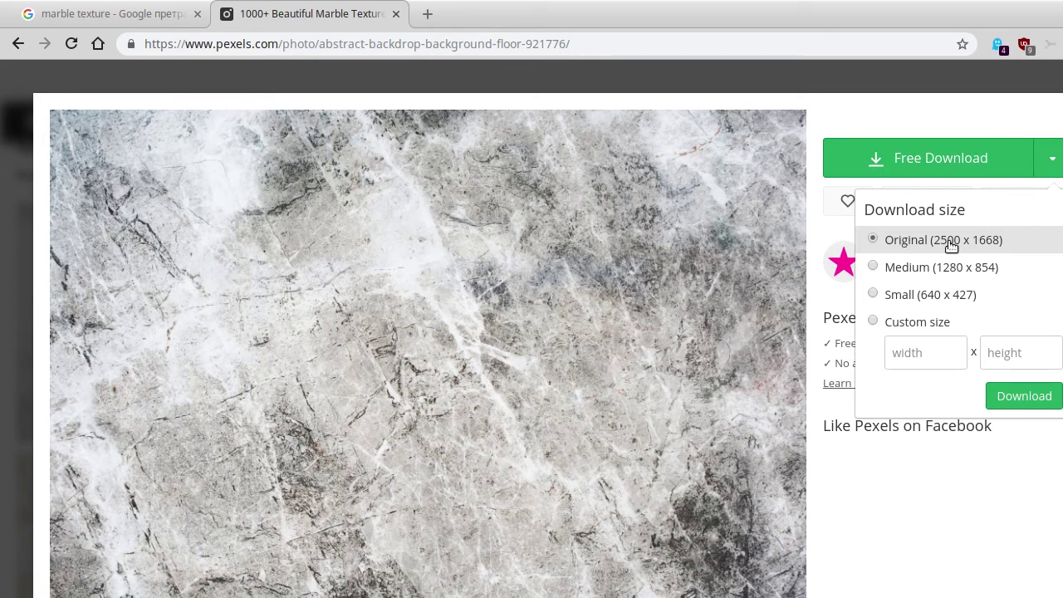
{"action": "left_click", "coordinate": [1038, 397]}
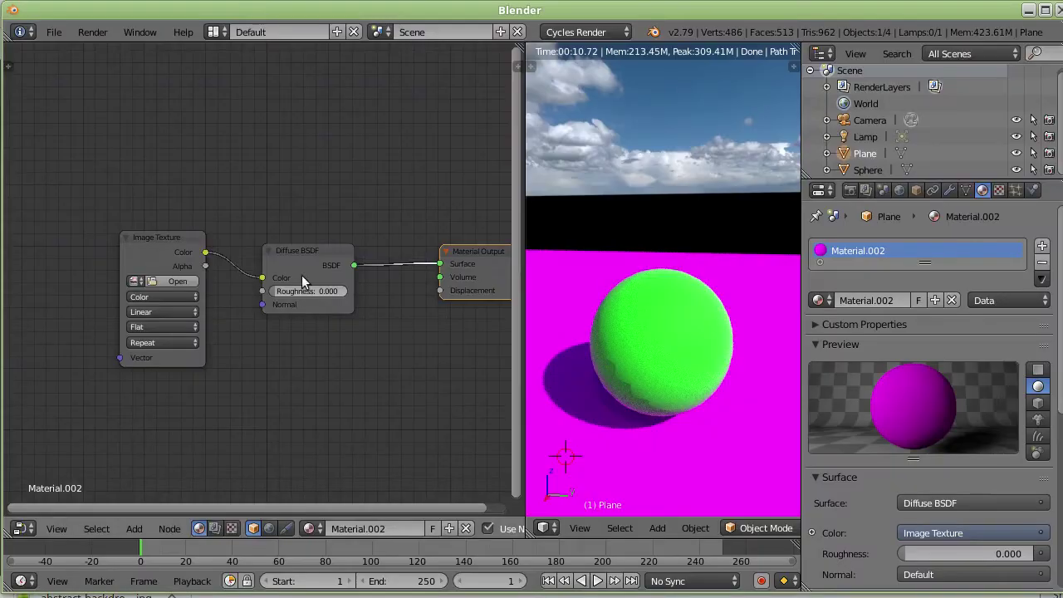
Load abstract-backdrop-background-921776.jpg from Downloads into the plane's Image Texture node
{"action": "left_click", "coordinate": [154, 283]}
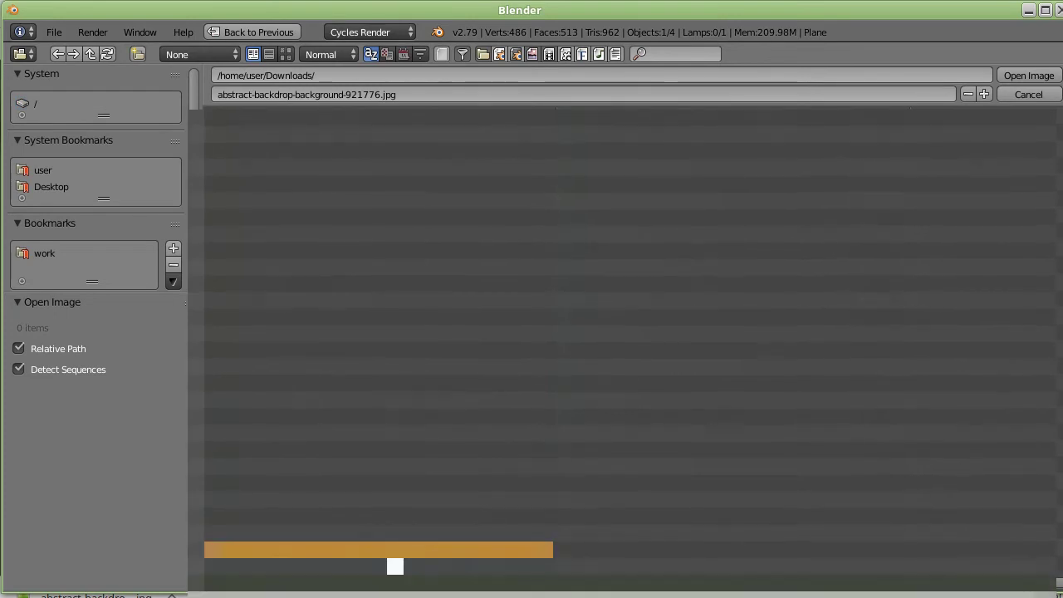
{"action": "key", "text": "Return"}
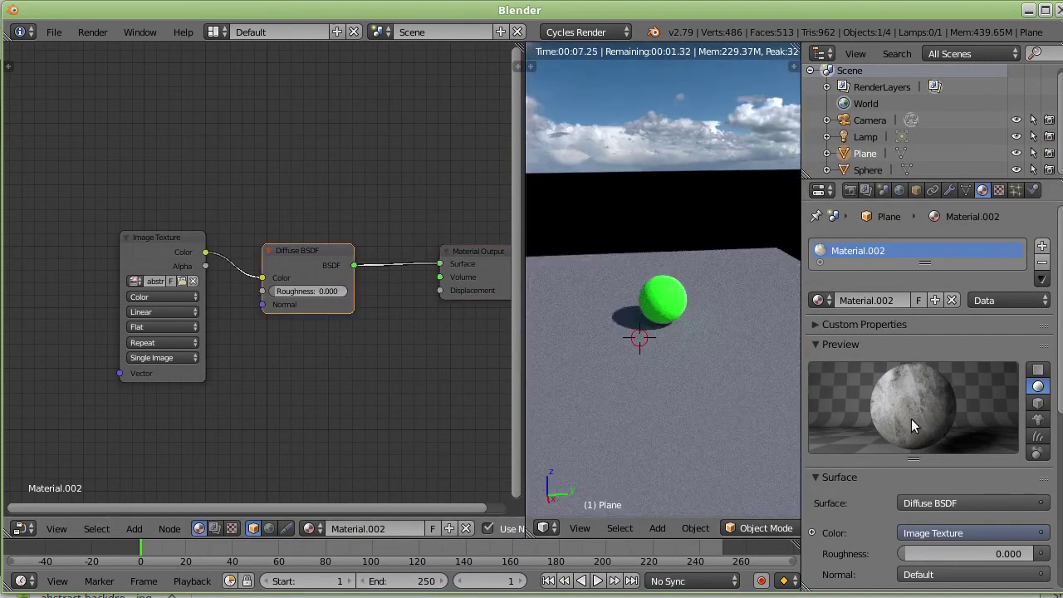
{"action": "scroll", "coordinate": [689, 397], "scroll_direction": "up", "scroll_amount": 2}
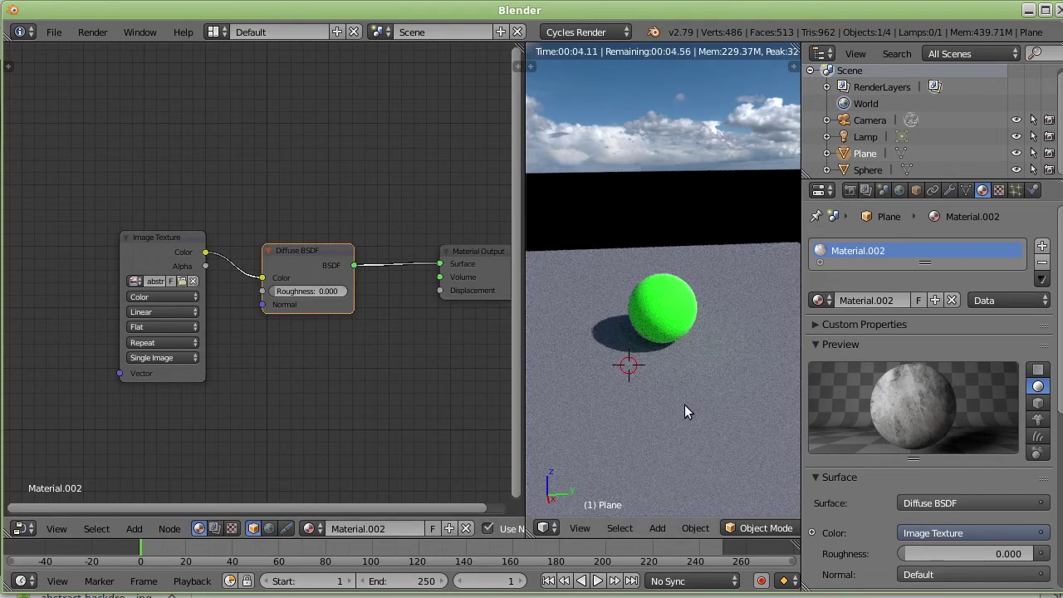
{"action": "mouse_move", "coordinate": [638, 404]}
{"action": "middle_mouse_down"}
{"action": "mouse_move", "coordinate": [602, 406]}
{"action": "mouse_move", "coordinate": [667, 404]}
{"action": "middle_mouse_up"}
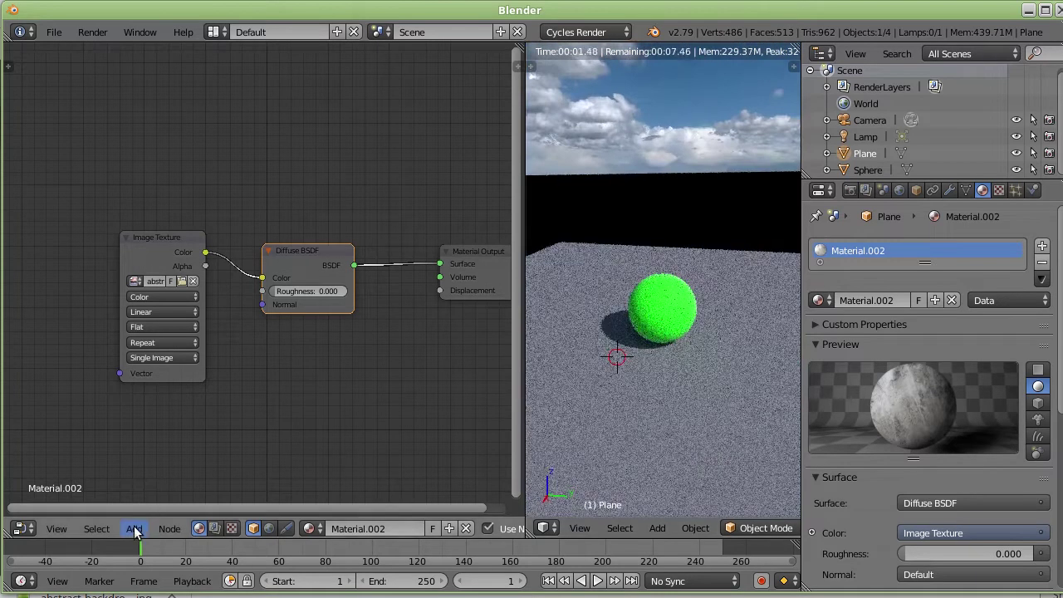
Add a Texture Coordinate node left of the Image Texture, linking Generated to its Vector input
{"action": "left_click", "coordinate": [135, 529]}
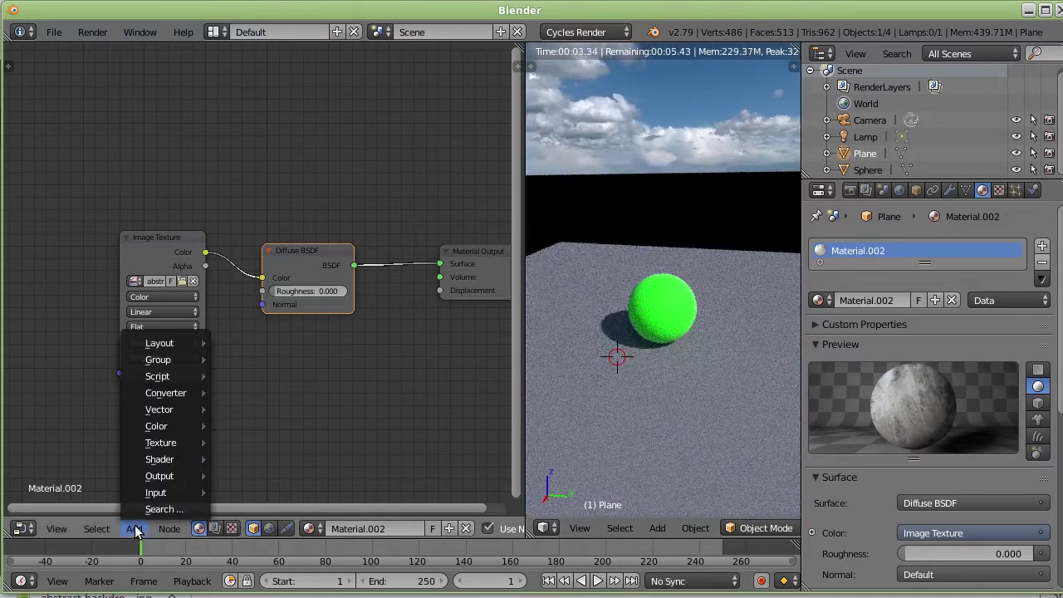
{"action": "mouse_move", "coordinate": [156, 492]}
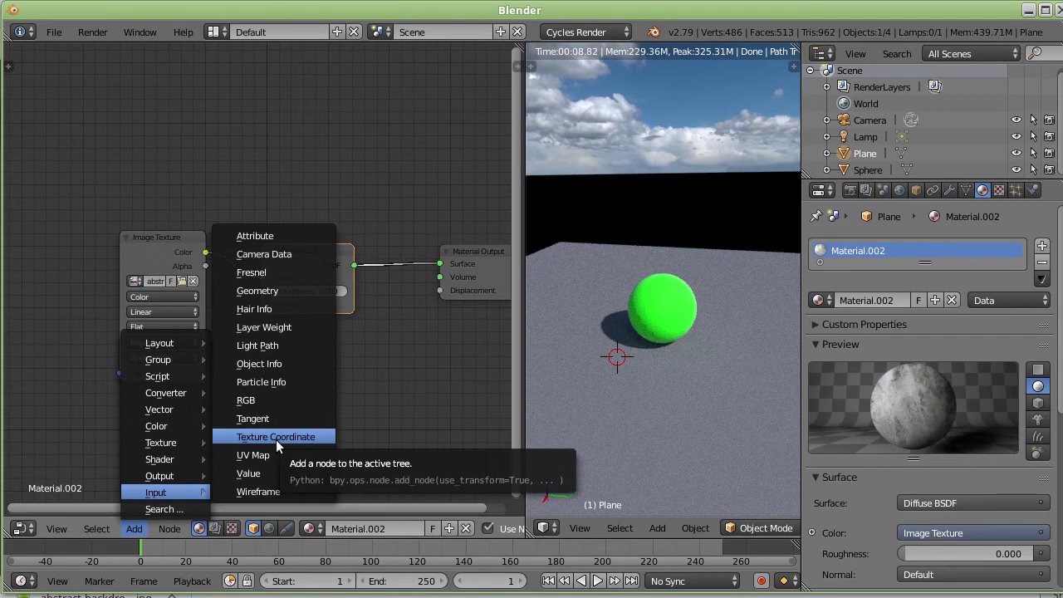
{"action": "left_click", "coordinate": [278, 447]}
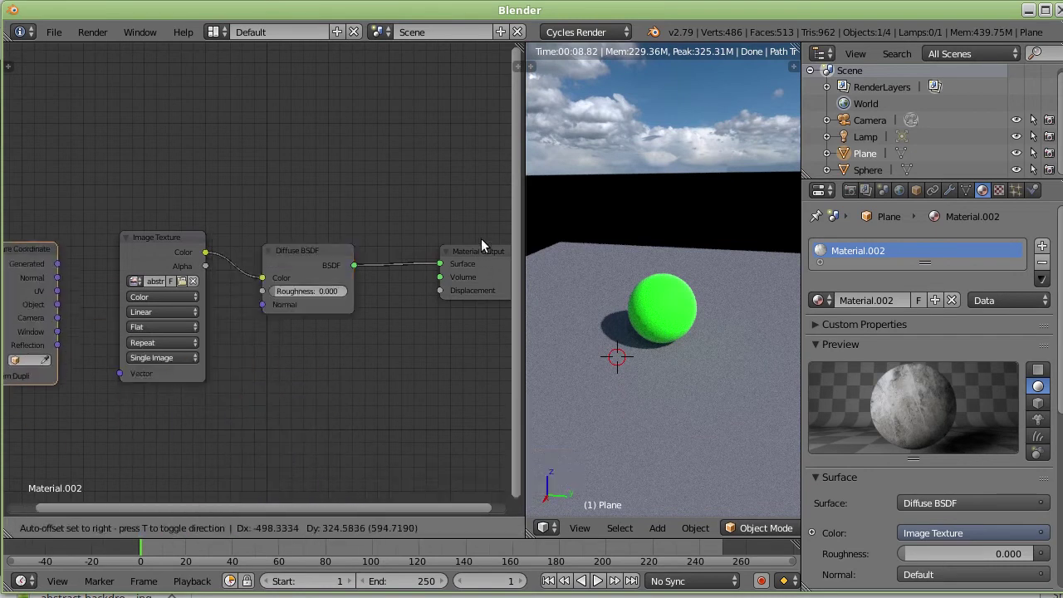
{"action": "left_click", "coordinate": [14, 219]}
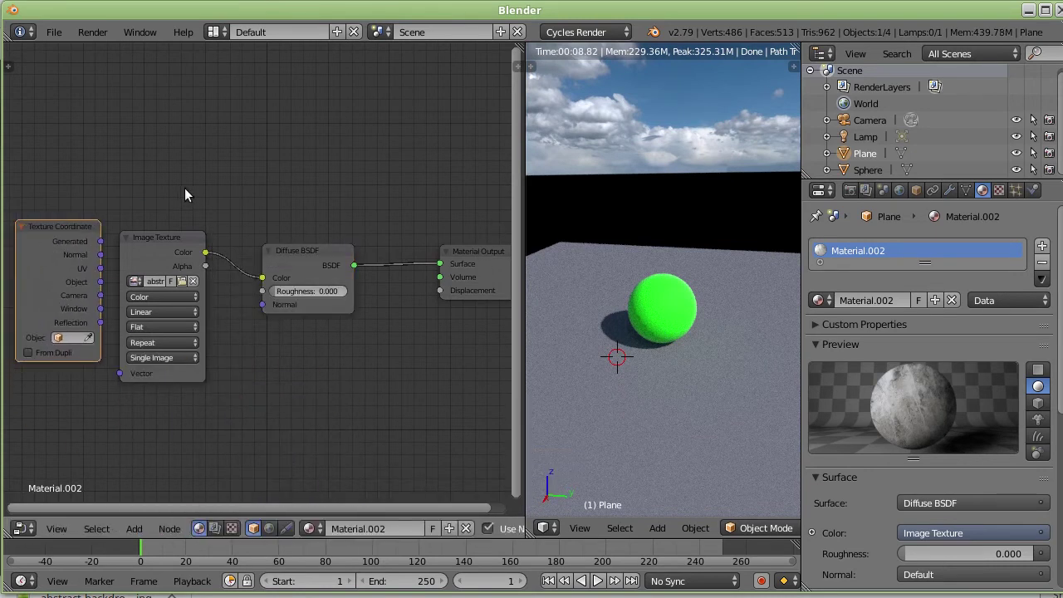
{"action": "middle_click_drag", "start_coordinate": [79, 218], "coordinate": [320, 218]}
{"action": "mouse_move", "coordinate": [310, 226]}
{"action": "left_mouse_down"}
{"action": "mouse_move", "coordinate": [261, 233]}
{"action": "mouse_move", "coordinate": [361, 380]}
{"action": "left_mouse_up"}
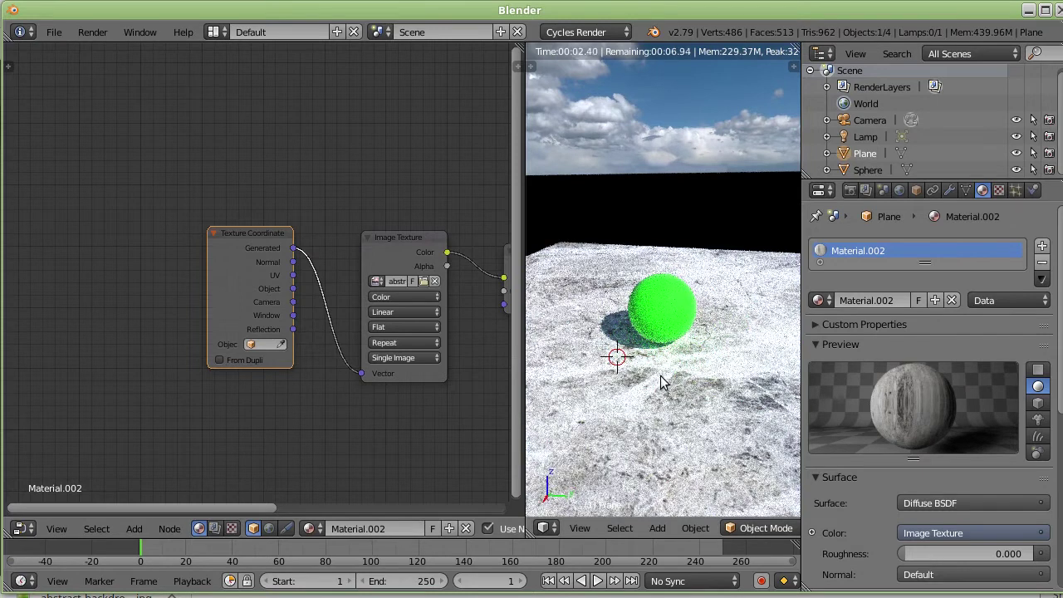
{"action": "middle_click_drag", "start_coordinate": [672, 399], "coordinate": [745, 423]}
{"action": "scroll", "coordinate": [745, 423], "scroll_direction": "down", "scroll_amount": 2}
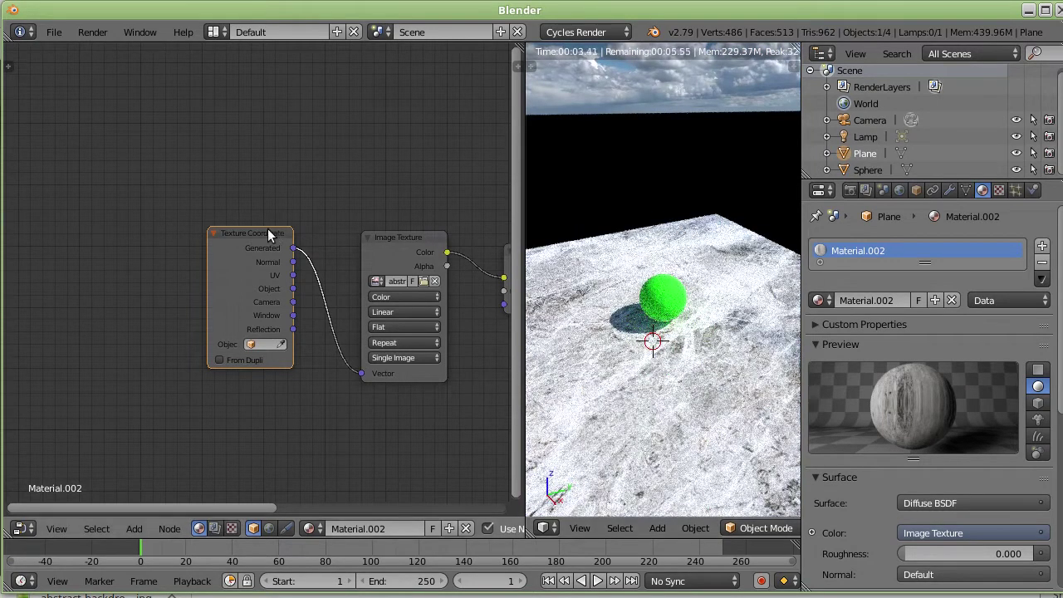
{"action": "key", "text": "ctrl+z"}
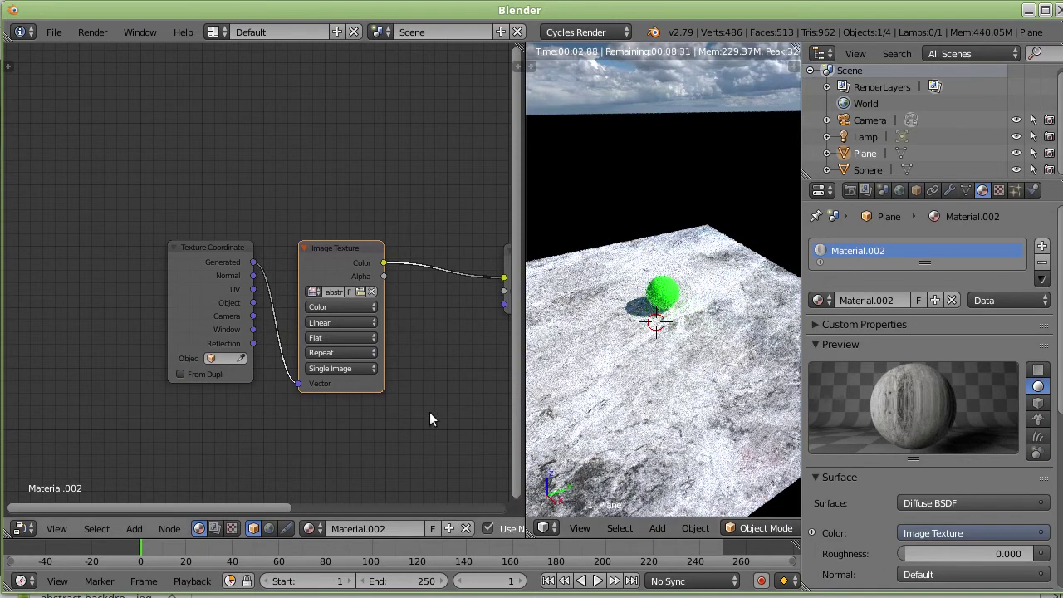
Add a Mapping node and insert it into the Texture Coordinate to Image Texture link
{"action": "left_click", "coordinate": [127, 531]}
{"action": "mouse_move", "coordinate": [160, 409]}
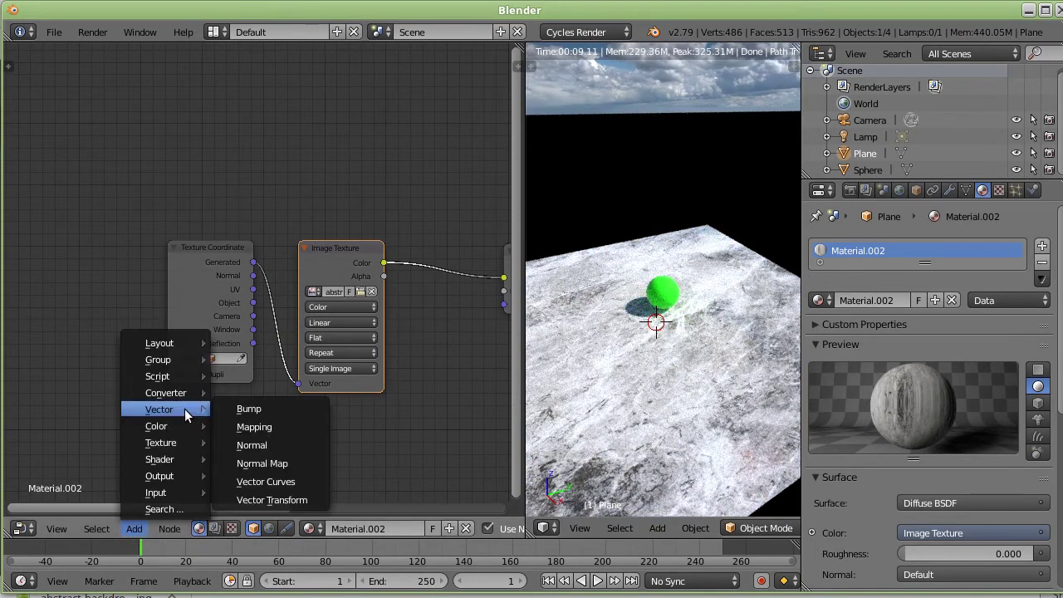
{"action": "left_click", "coordinate": [275, 427]}
{"action": "left_click", "coordinate": [254, 412]}
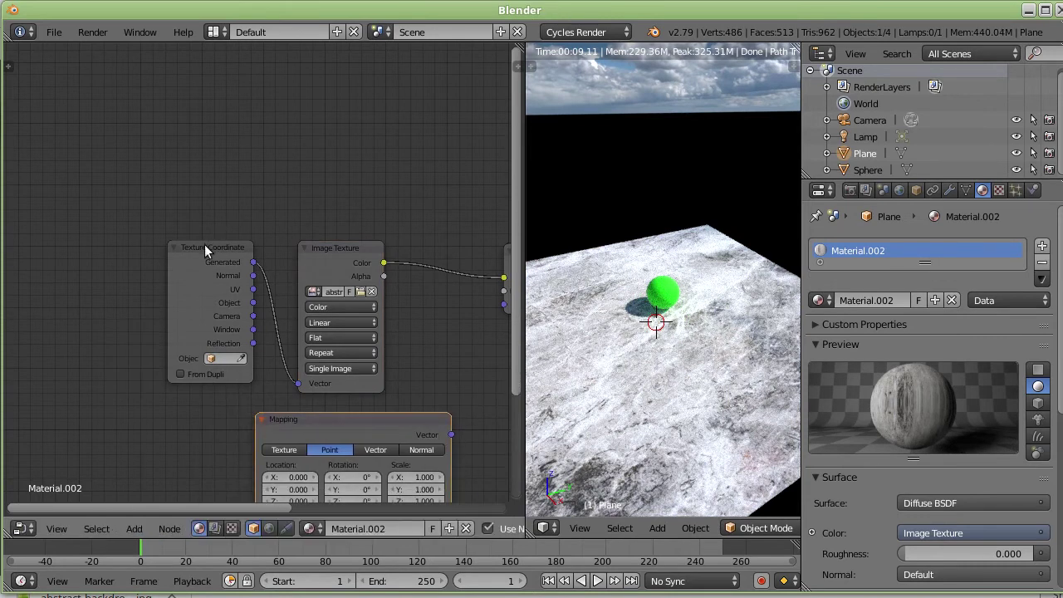
{"action": "left_click_drag", "start_coordinate": [204, 244], "coordinate": [481, 253]}
{"action": "mouse_move", "coordinate": [363, 416]}
{"action": "left_mouse_down"}
{"action": "mouse_move", "coordinate": [176, 333]}
{"action": "mouse_move", "coordinate": [175, 238]}
{"action": "left_mouse_up"}
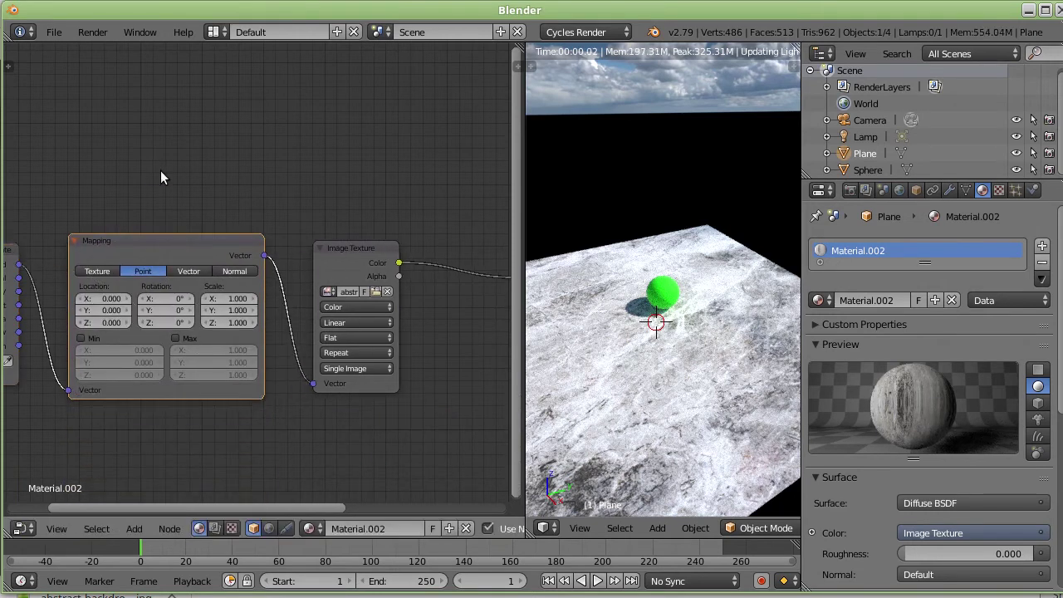
Tidy the Texture Coordinate, Mapping and Image Texture layout and widen the rendered viewport
{"action": "middle_click_drag", "start_coordinate": [179, 172], "coordinate": [333, 172]}
{"action": "left_click_drag", "start_coordinate": [143, 247], "coordinate": [109, 244]}
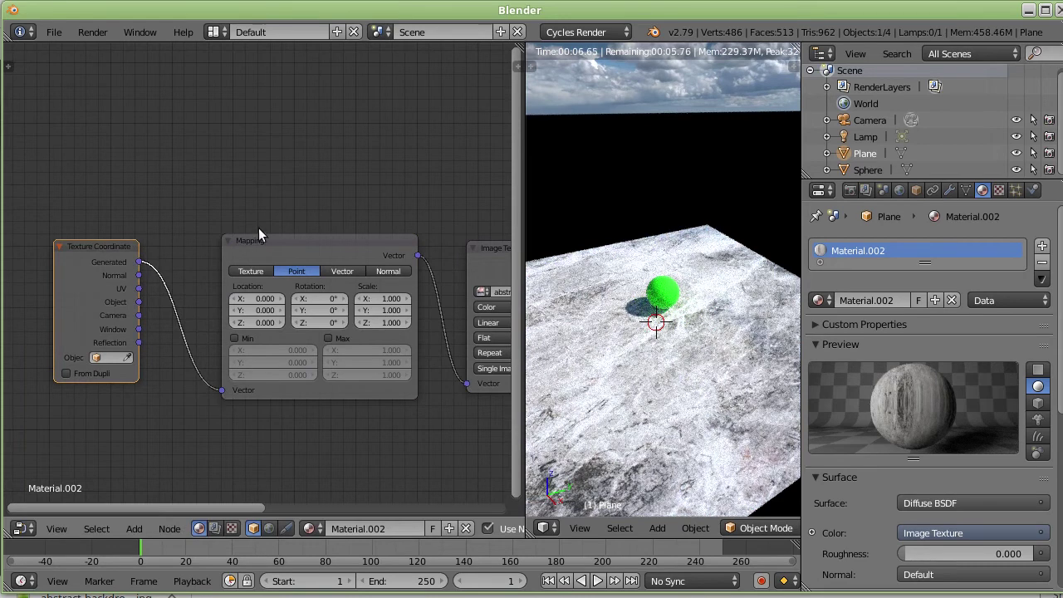
{"action": "left_click_drag", "start_coordinate": [252, 240], "coordinate": [208, 240]}
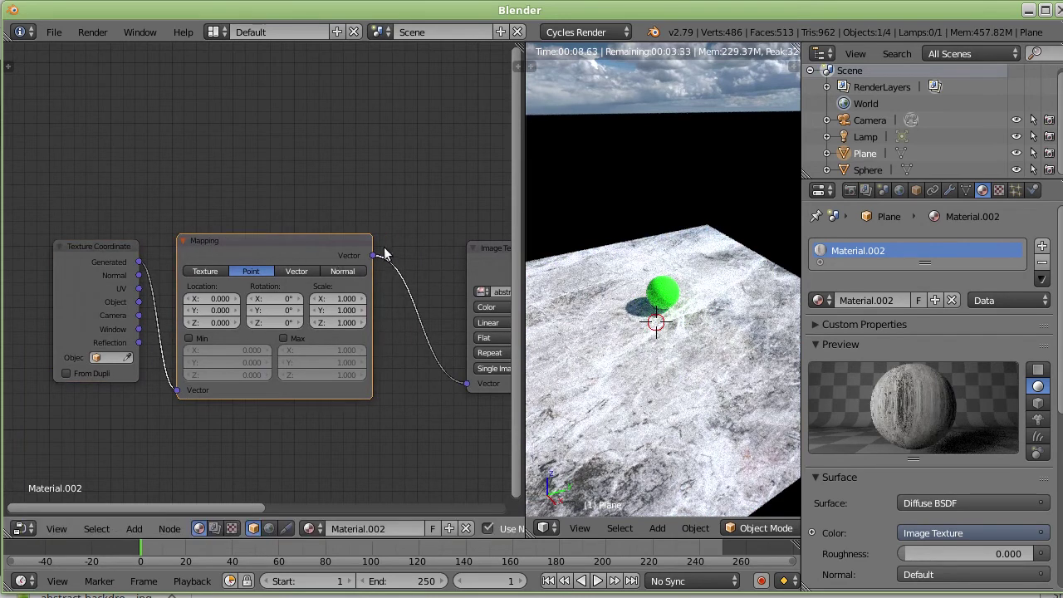
{"action": "middle_click_drag", "start_coordinate": [495, 252], "coordinate": [372, 240]}
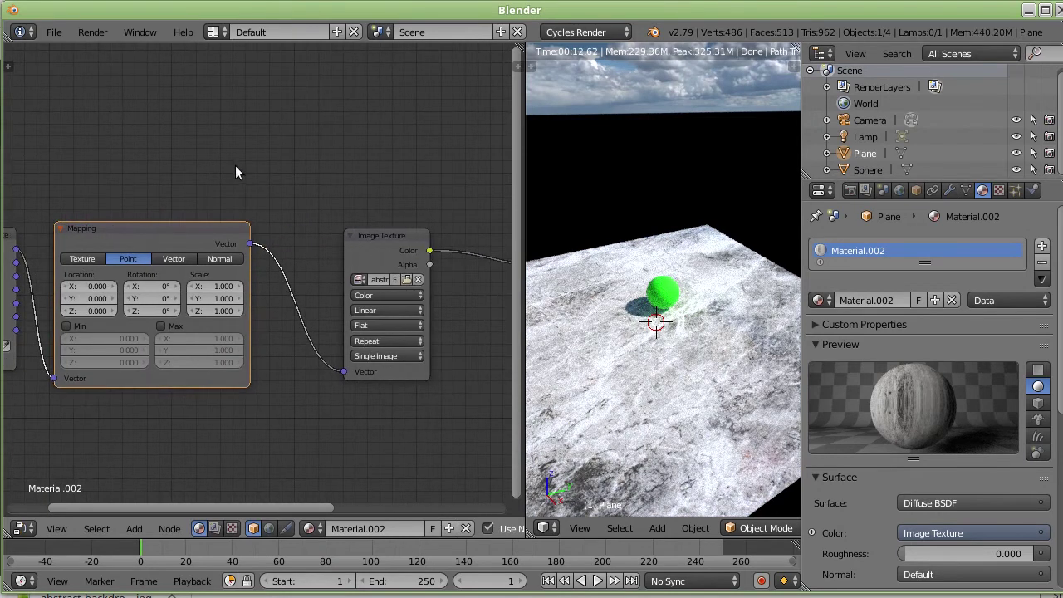
{"action": "middle_click_drag", "start_coordinate": [237, 169], "coordinate": [358, 154]}
{"action": "mouse_move", "coordinate": [384, 197]}
{"action": "middle_mouse_down"}
{"action": "mouse_move", "coordinate": [359, 181]}
{"action": "mouse_move", "coordinate": [403, 137]}
{"action": "middle_mouse_up"}
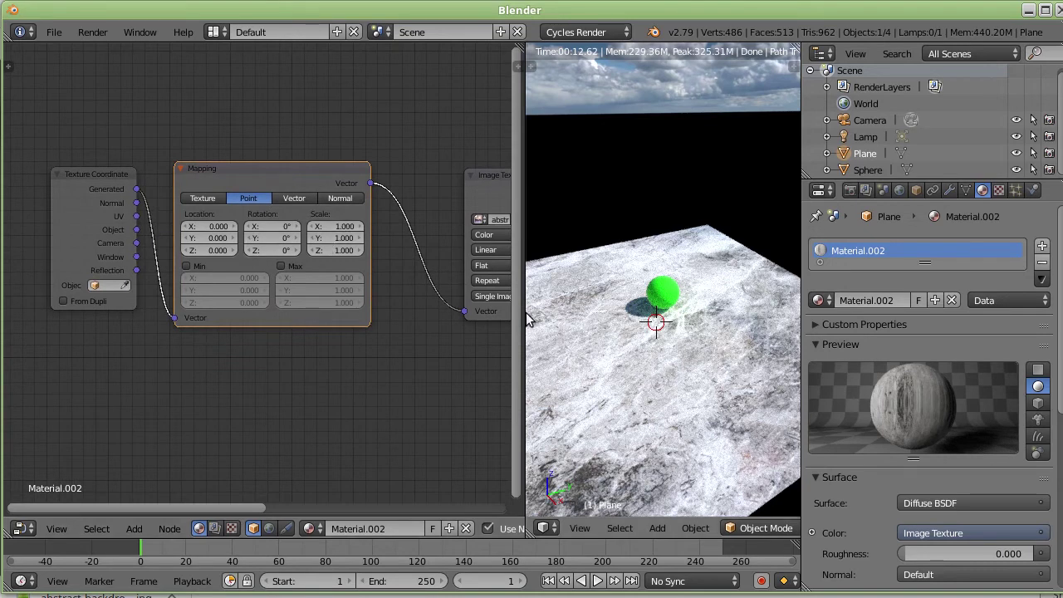
{"action": "left_click_drag", "start_coordinate": [521, 316], "coordinate": [438, 316]}
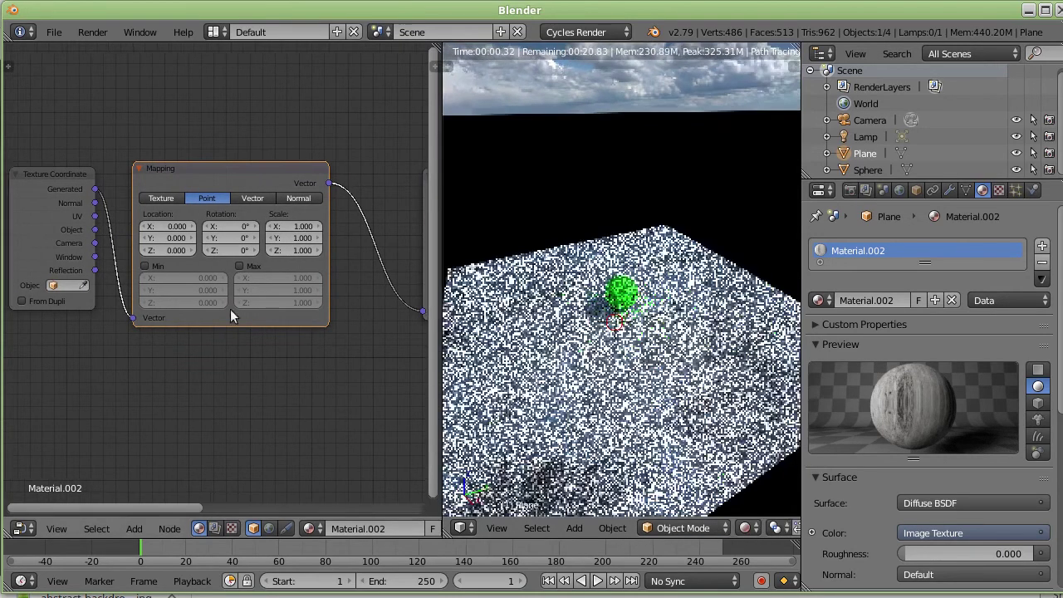
Set the Mapping node's Scale X, Y and Z to 2
{"action": "left_click", "coordinate": [299, 226]}
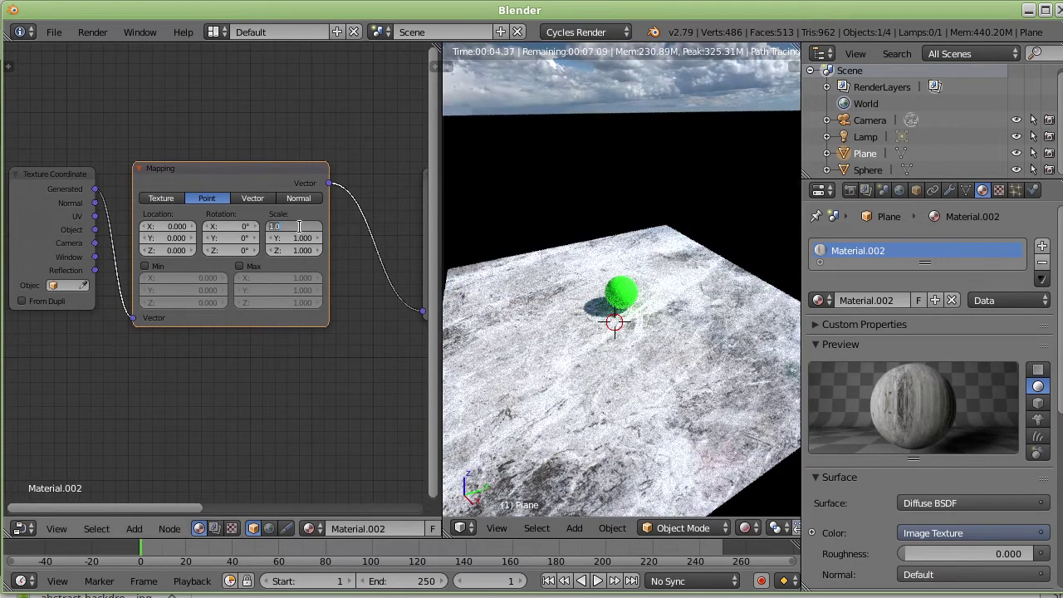
{"action": "type", "text": "20"}
{"action": "key", "text": "Return"}
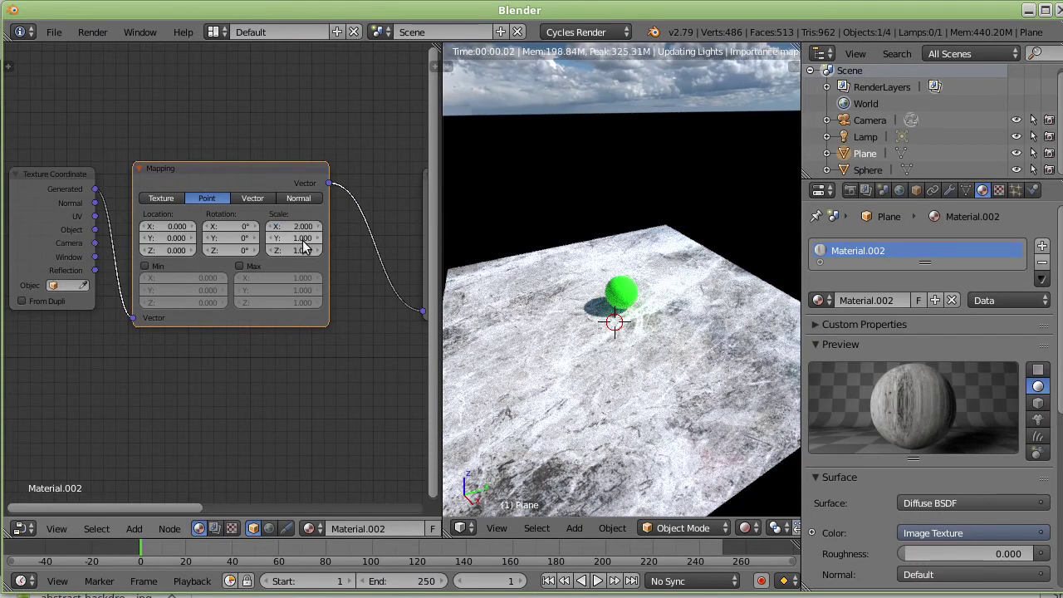
{"action": "left_click", "coordinate": [302, 239]}
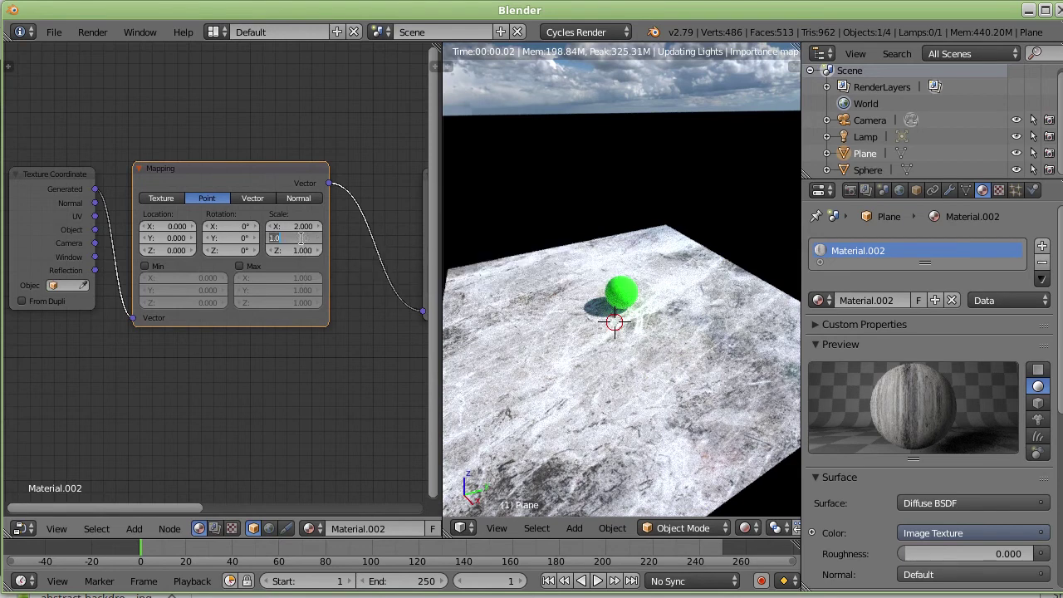
{"action": "type", "text": "2"}
{"action": "key", "text": "Return"}
{"action": "left_click", "coordinate": [295, 250]}
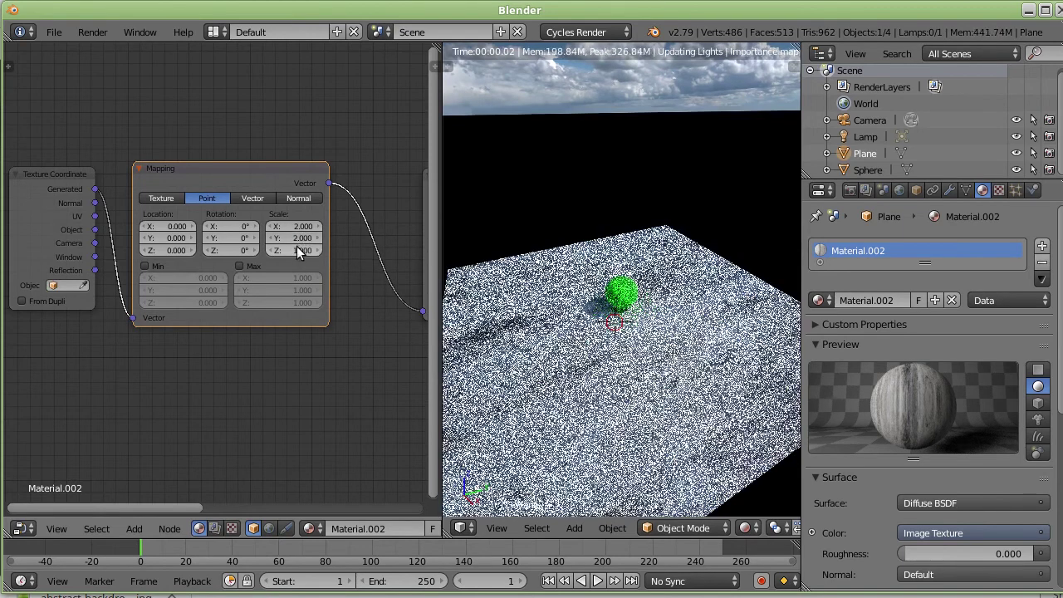
{"action": "type", "text": "2"}
{"action": "key", "text": "Return"}
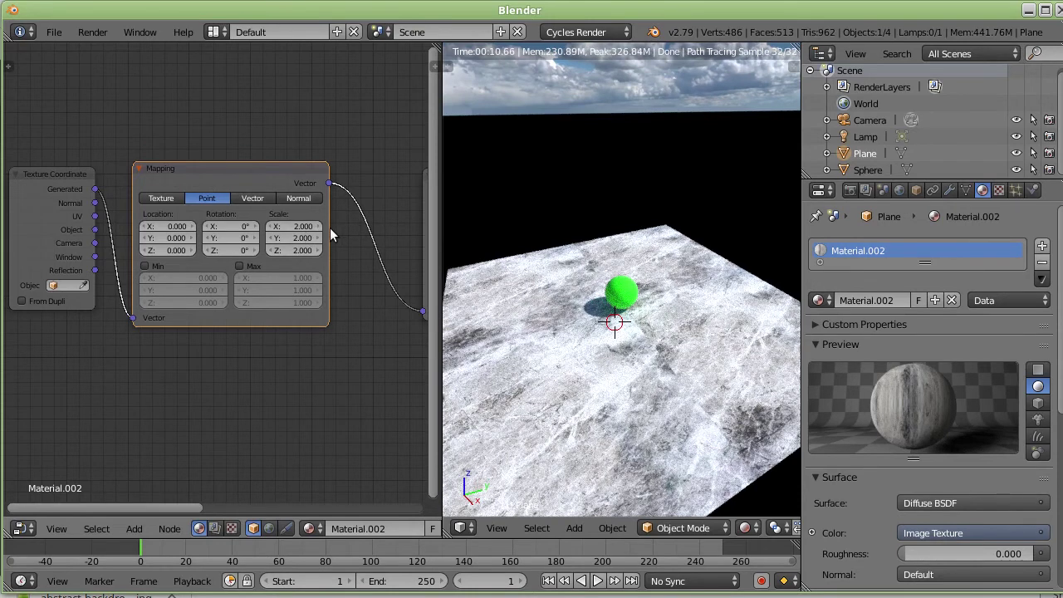
Try a Mapping scale of 10 on X, Y and Z
{"action": "left_click", "coordinate": [282, 226]}
{"action": "key", "text": "Return"}
{"action": "left_click", "coordinate": [301, 238]}
{"action": "type", "text": "1"}
{"action": "key", "text": "Return"}
{"action": "left_click", "coordinate": [298, 250]}
{"action": "type", "text": "1"}
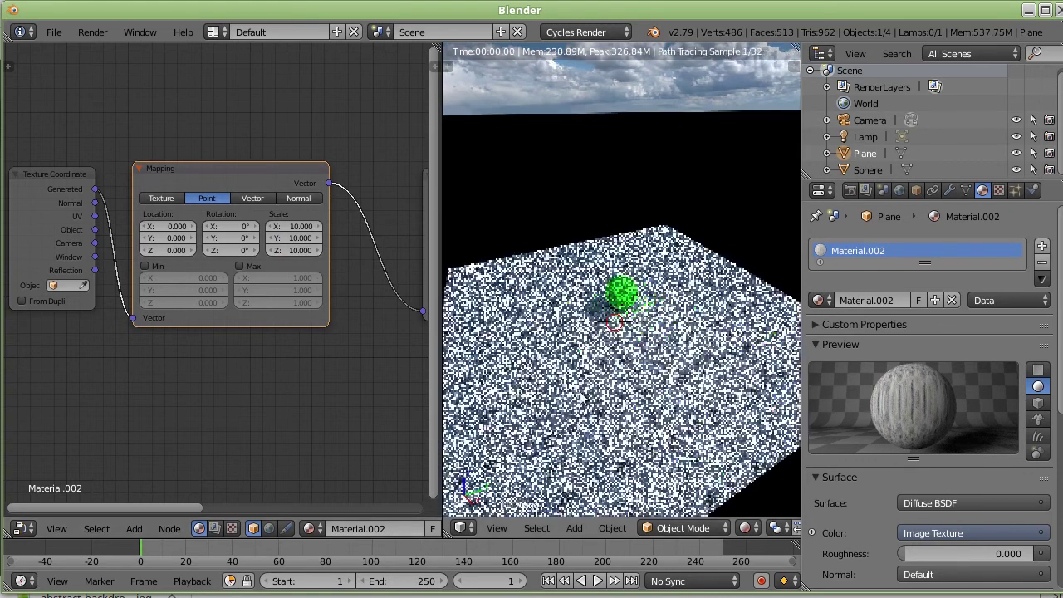
{"action": "scroll", "coordinate": [631, 424], "scroll_direction": "up", "scroll_amount": 2}
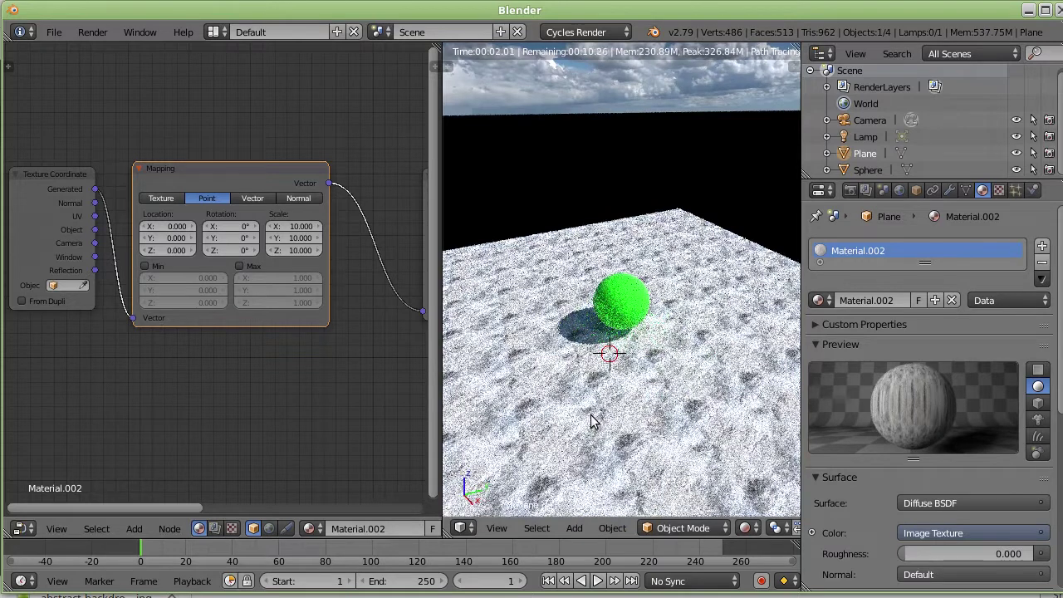
{"action": "scroll", "coordinate": [593, 423], "scroll_direction": "up", "scroll_amount": 3}
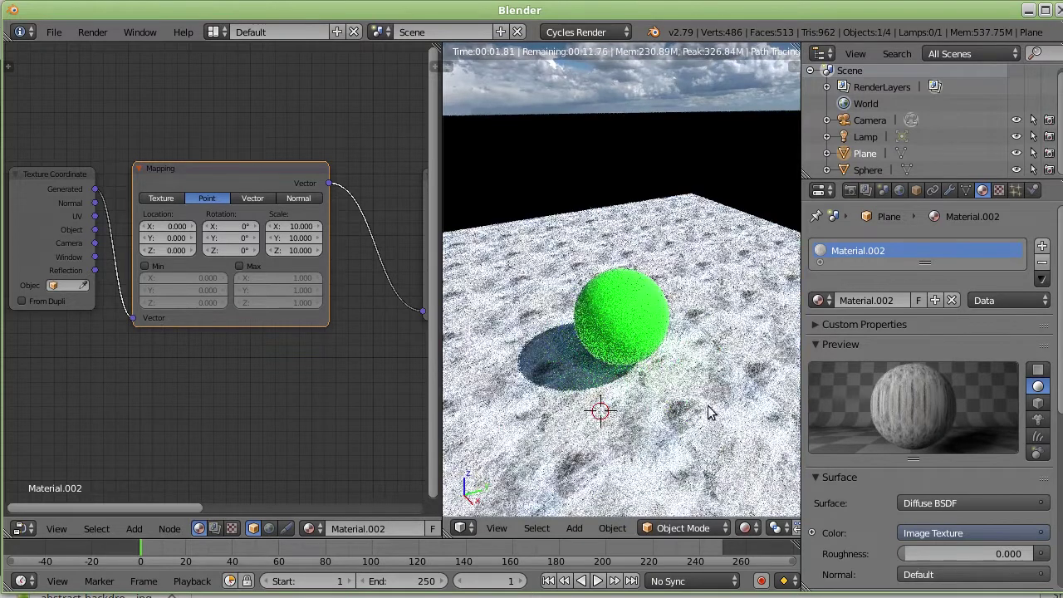
{"action": "scroll", "coordinate": [613, 399], "scroll_direction": "down", "scroll_amount": 3}
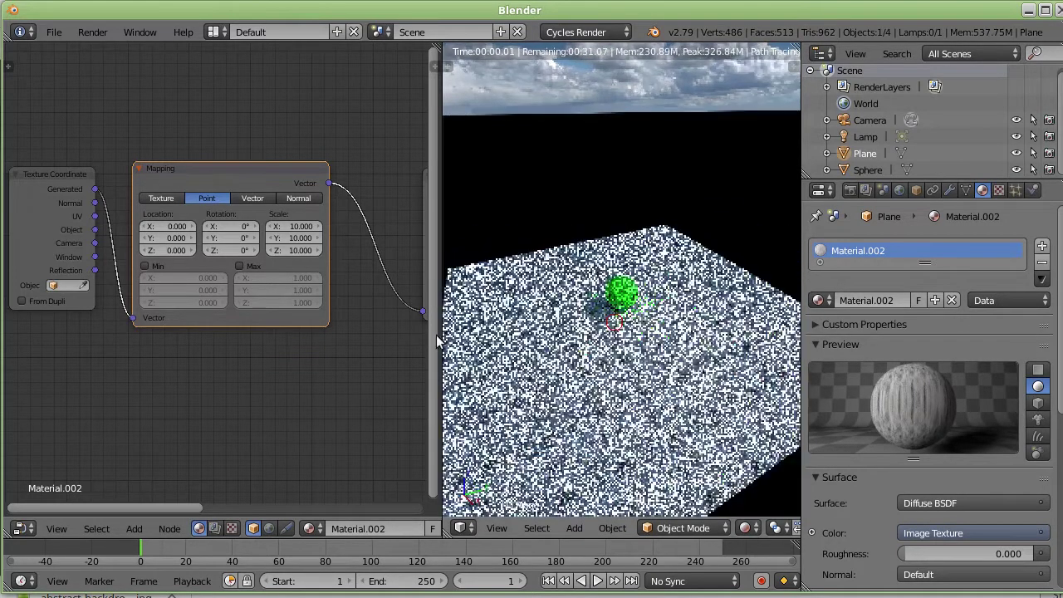
Return the Mapping scale to 2 on all three axes and check the floor from lower
{"action": "left_click", "coordinate": [285, 226]}
{"action": "type", "text": "2"}
{"action": "key", "text": "Tab"}
{"action": "type", "text": "2"}
{"action": "key", "text": "Tab"}
{"action": "type", "text": "2"}
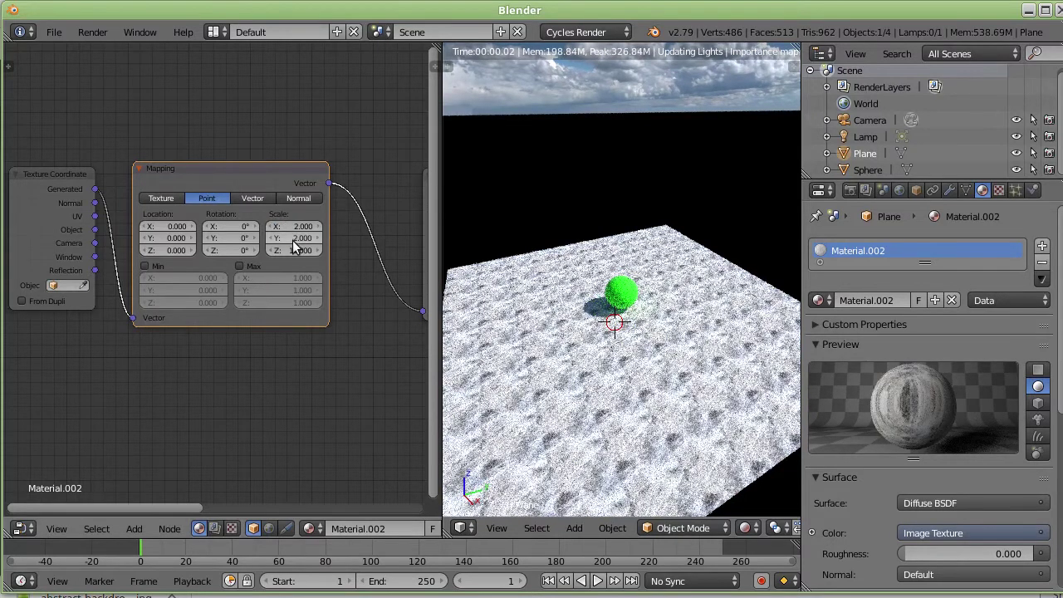
{"action": "key", "text": "Return"}
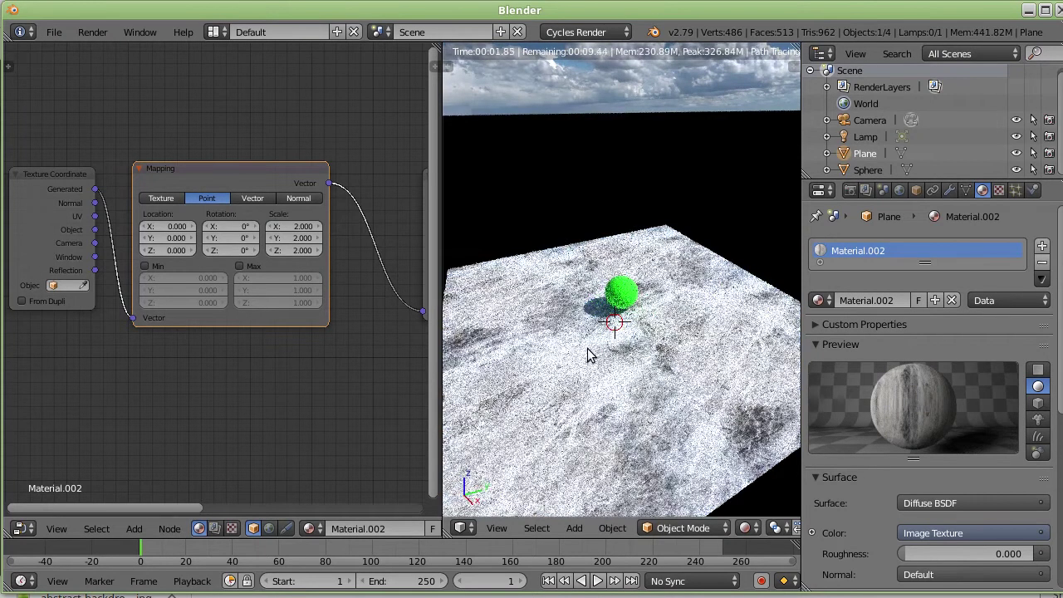
{"action": "middle_click_drag", "start_coordinate": [587, 368], "coordinate": [587, 340]}
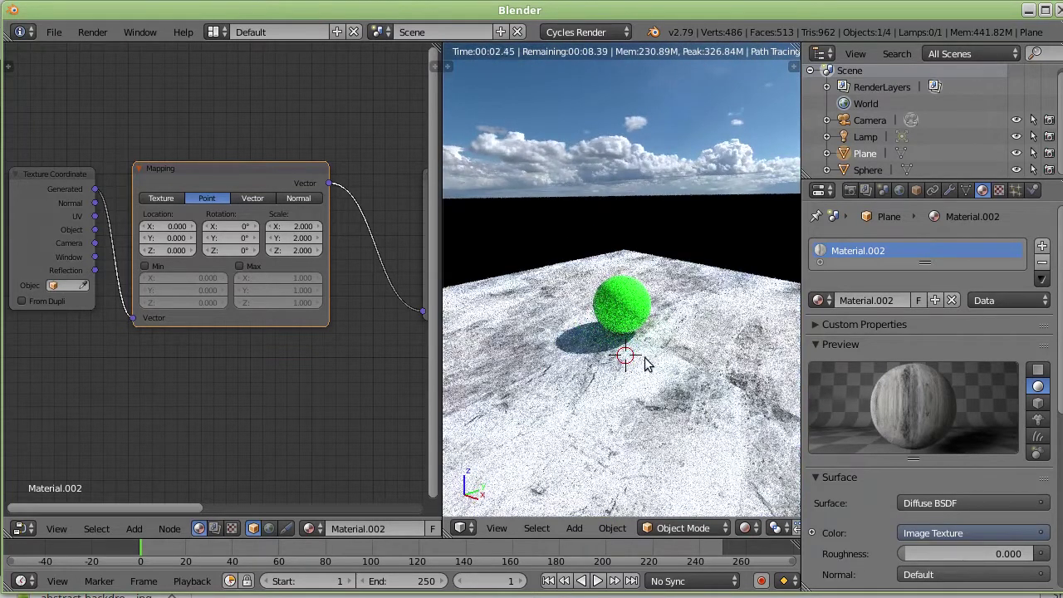
{"action": "scroll", "coordinate": [628, 360], "scroll_direction": "up", "scroll_amount": 2}
{"action": "left_click", "coordinate": [233, 228]}
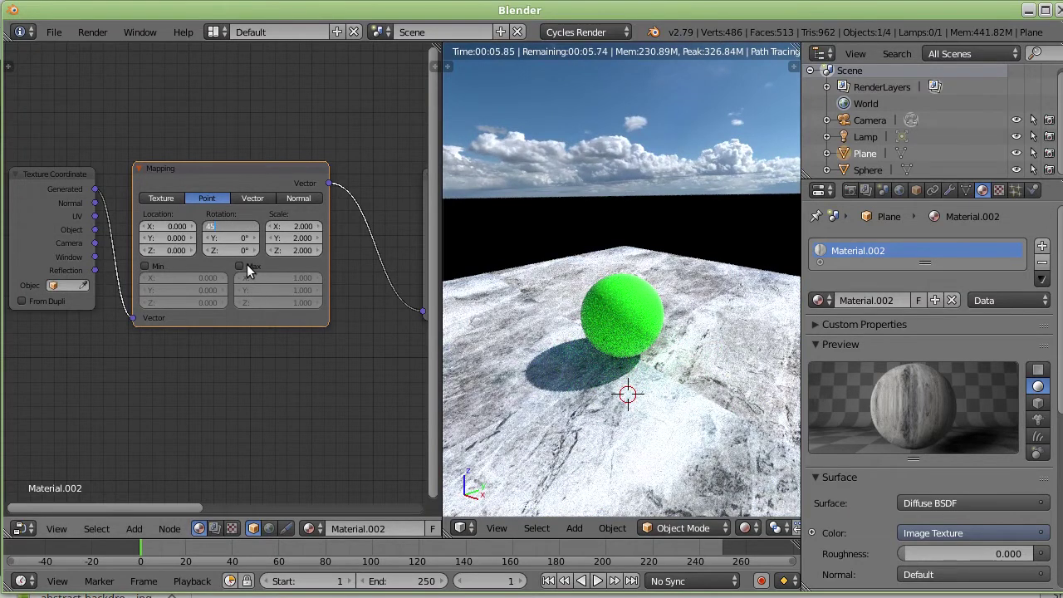
{"action": "key", "text": "Return"}
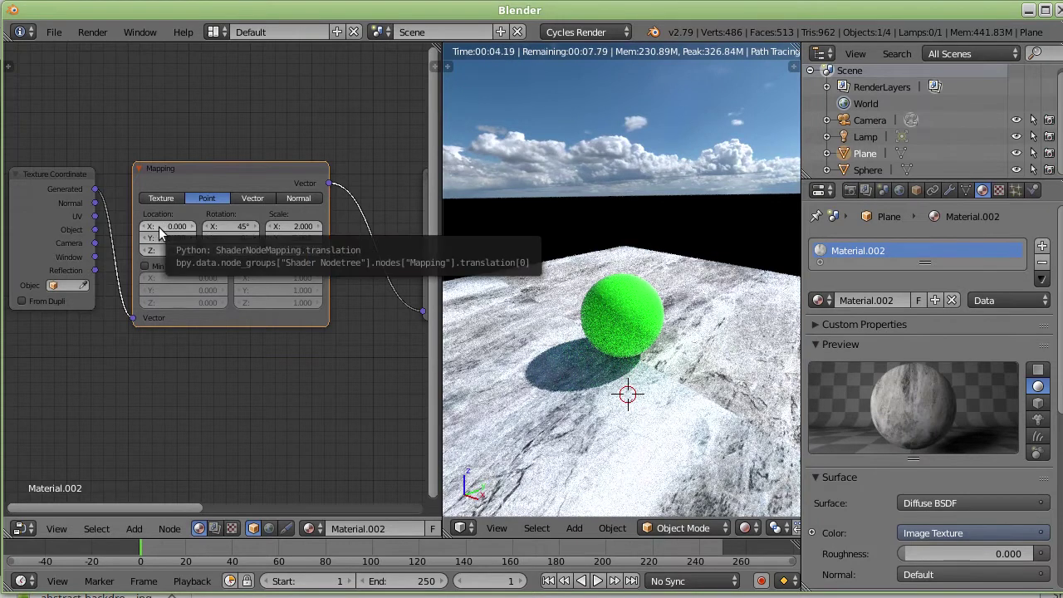
{"action": "left_click", "coordinate": [233, 226]}
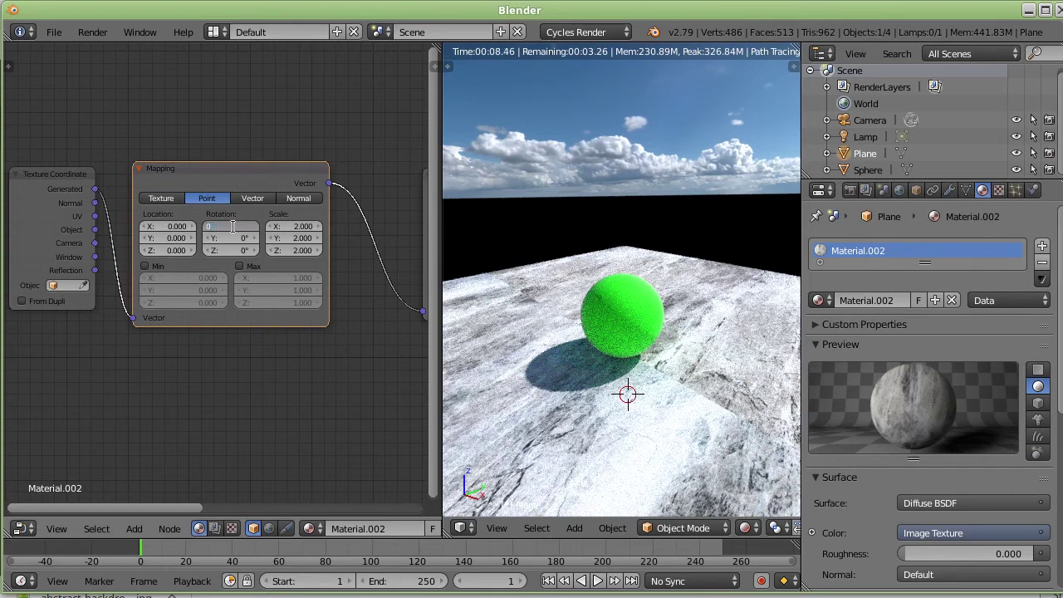
{"action": "key", "text": "Return"}
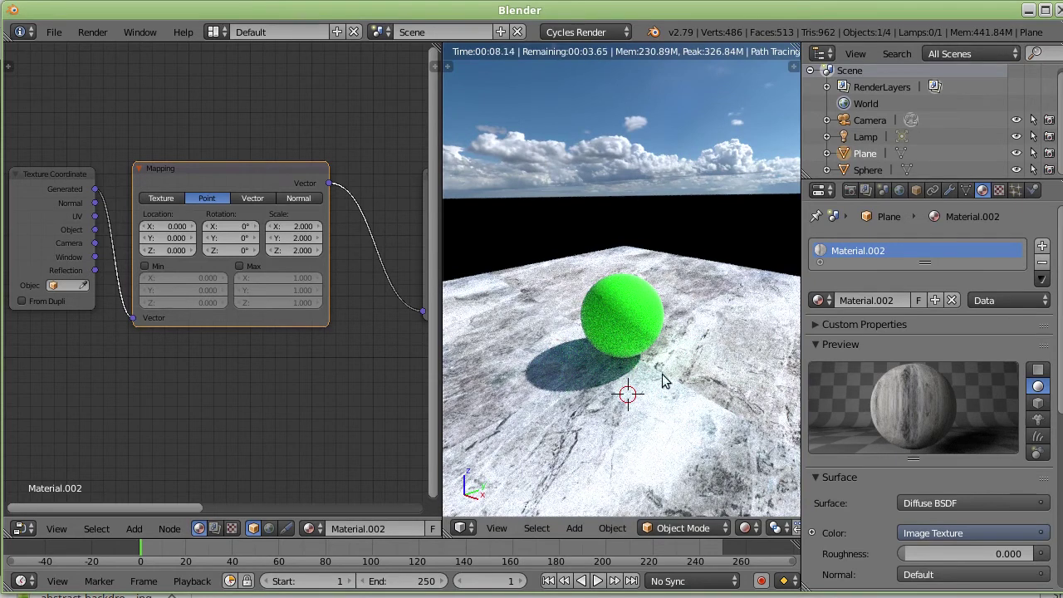
Set the Mapping node's Scale X, Y and Z back to 1
{"action": "left_click", "coordinate": [294, 227]}
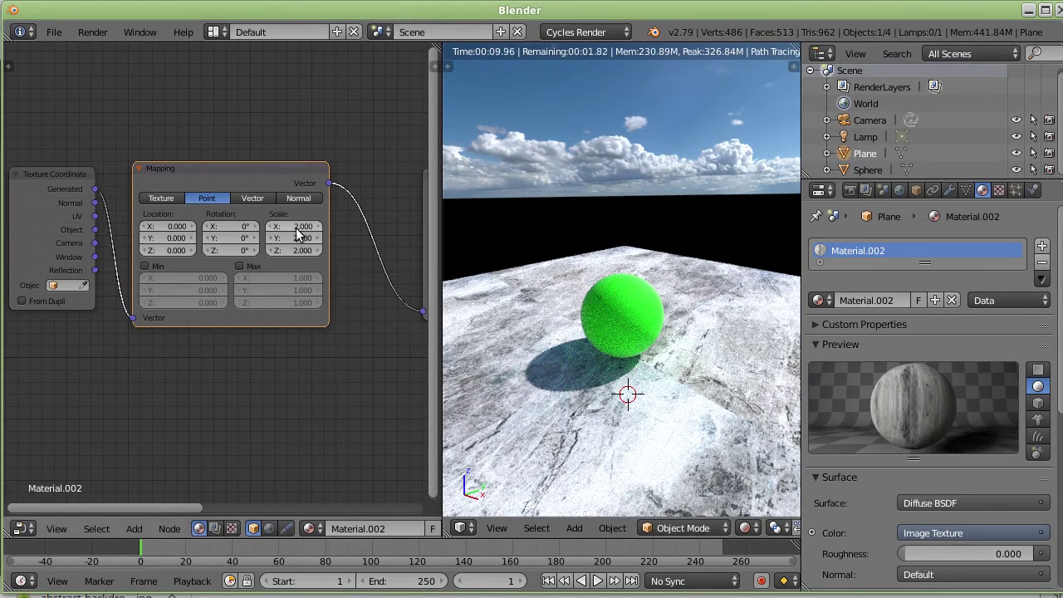
{"action": "type", "text": "1"}
{"action": "key", "text": "Return"}
{"action": "left_click", "coordinate": [291, 238]}
{"action": "left_click", "coordinate": [291, 250]}
{"action": "type", "text": "1"}
{"action": "key", "text": "Return"}
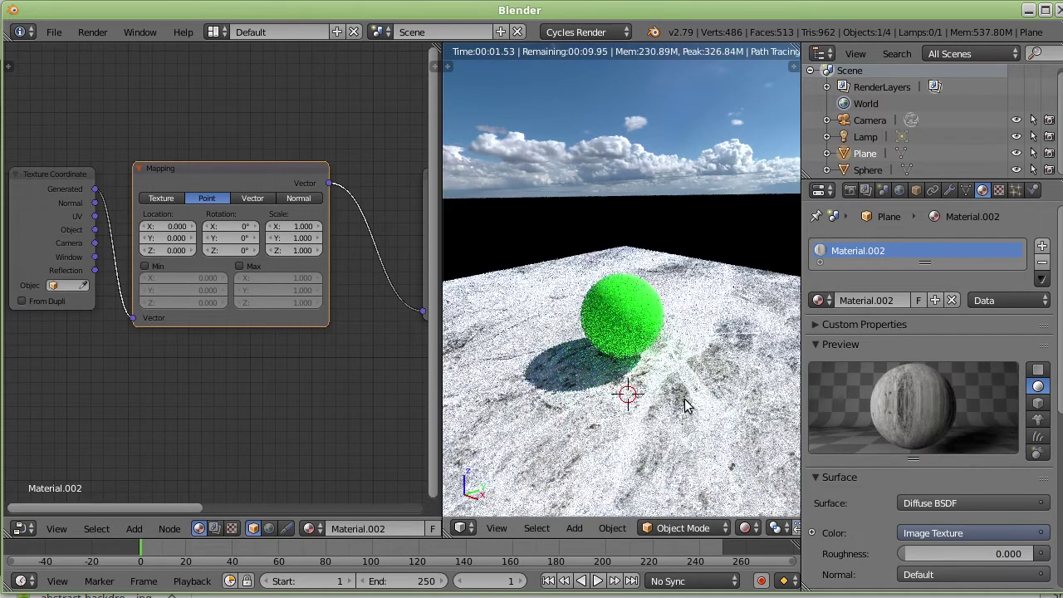
View the floor from higher and pan the node editor over to the Diffuse BSDF
{"action": "scroll", "coordinate": [655, 385], "scroll_direction": "down", "scroll_amount": 2}
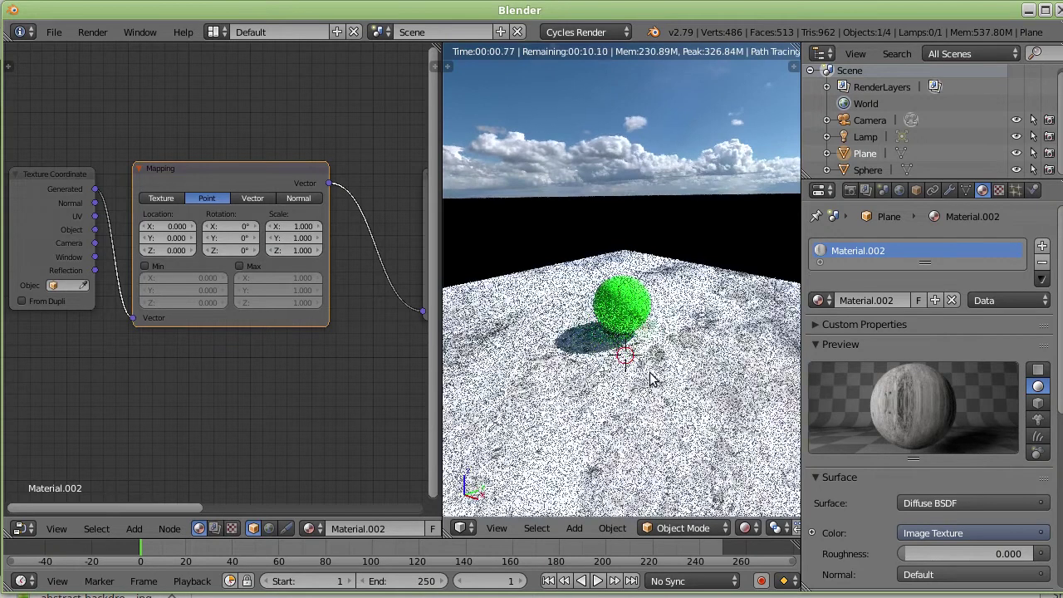
{"action": "middle_click_drag", "start_coordinate": [652, 378], "coordinate": [652, 416]}
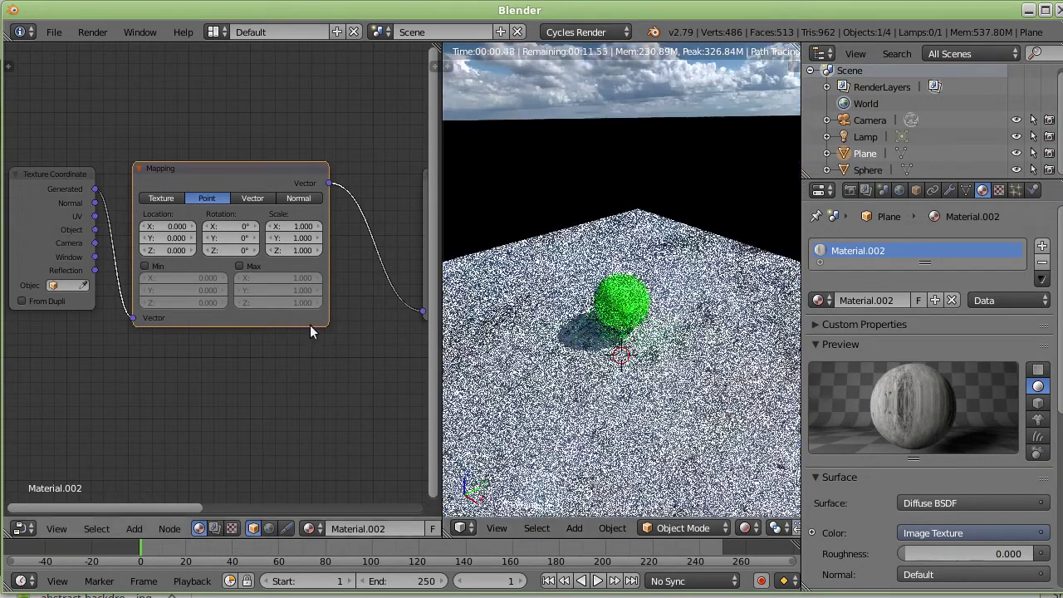
{"action": "middle_click_drag", "start_coordinate": [344, 135], "coordinate": [114, 131]}
{"action": "middle_click_drag", "start_coordinate": [605, 415], "coordinate": [604, 382]}
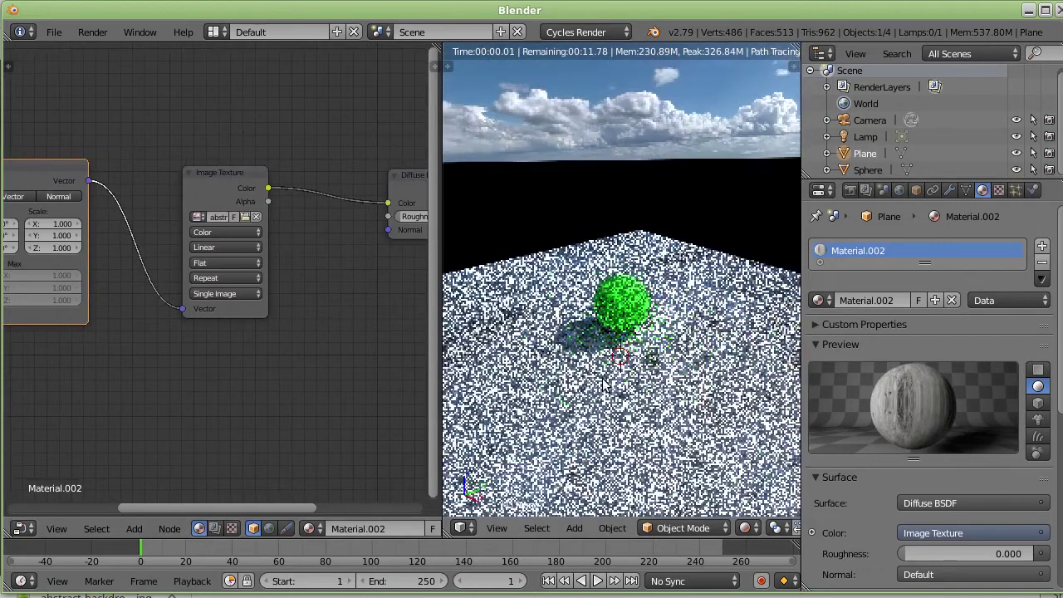
{"action": "middle_click_drag", "start_coordinate": [322, 349], "coordinate": [125, 344]}
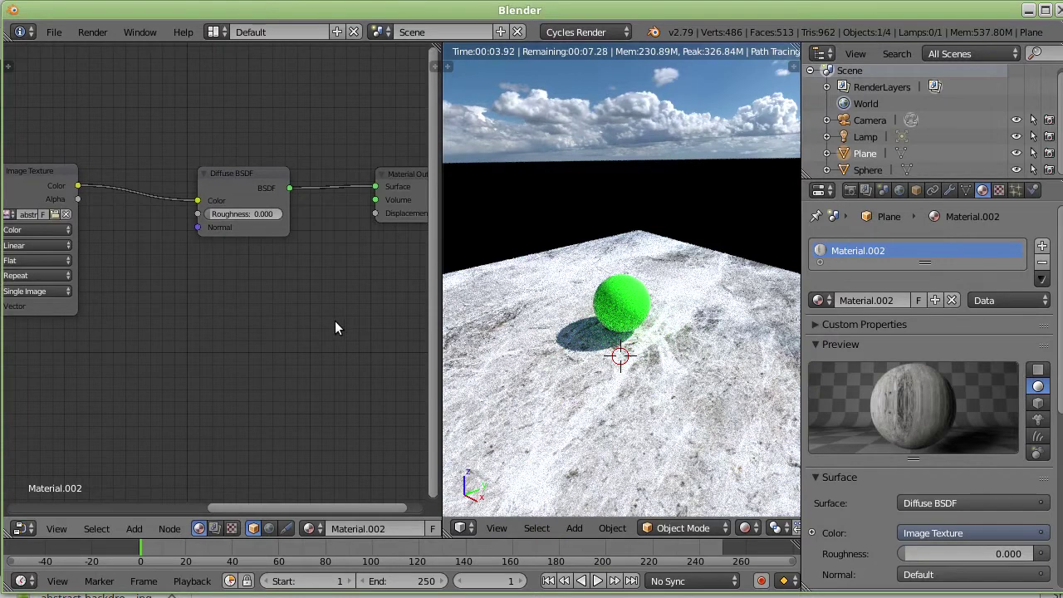
{"action": "key", "text": "shift+a"}
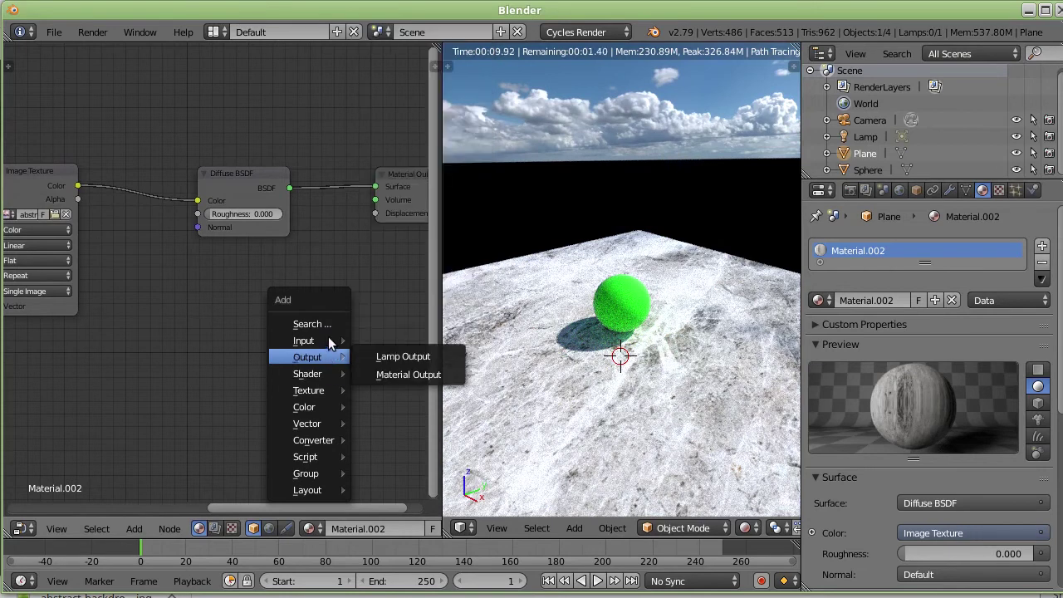
{"action": "mouse_move", "coordinate": [304, 341]}
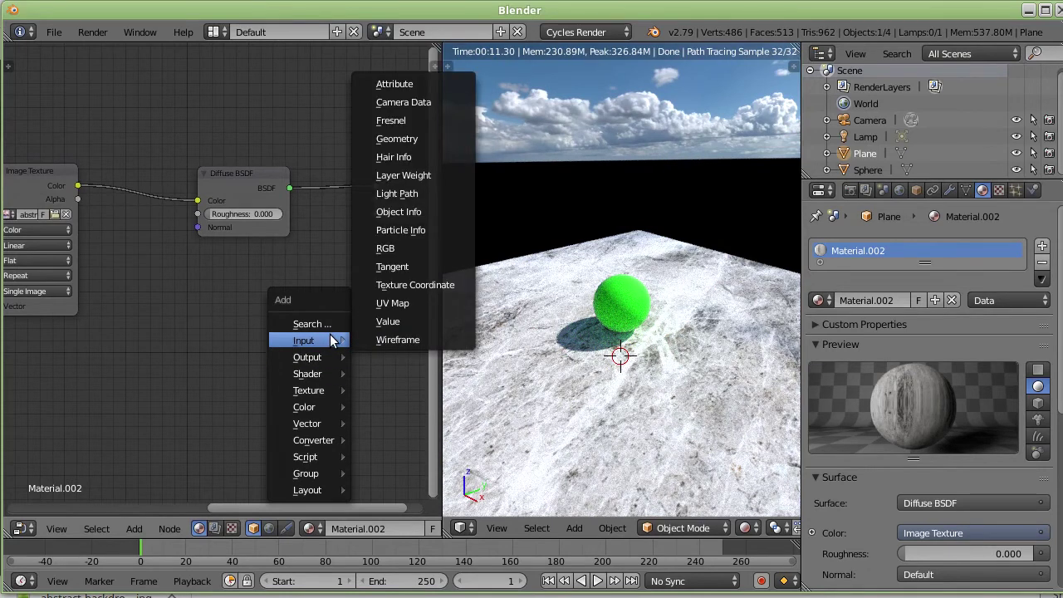
Add a Fresnel node above the shaders and a Glossy BSDF below the Diffuse BSDF
{"action": "left_click", "coordinate": [415, 121]}
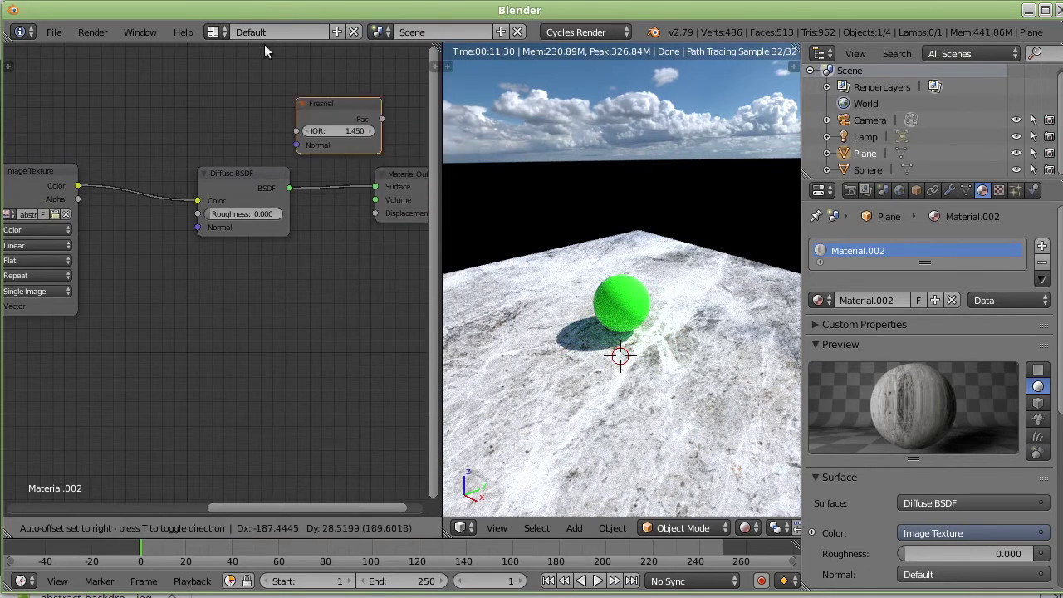
{"action": "left_click", "coordinate": [307, 80]}
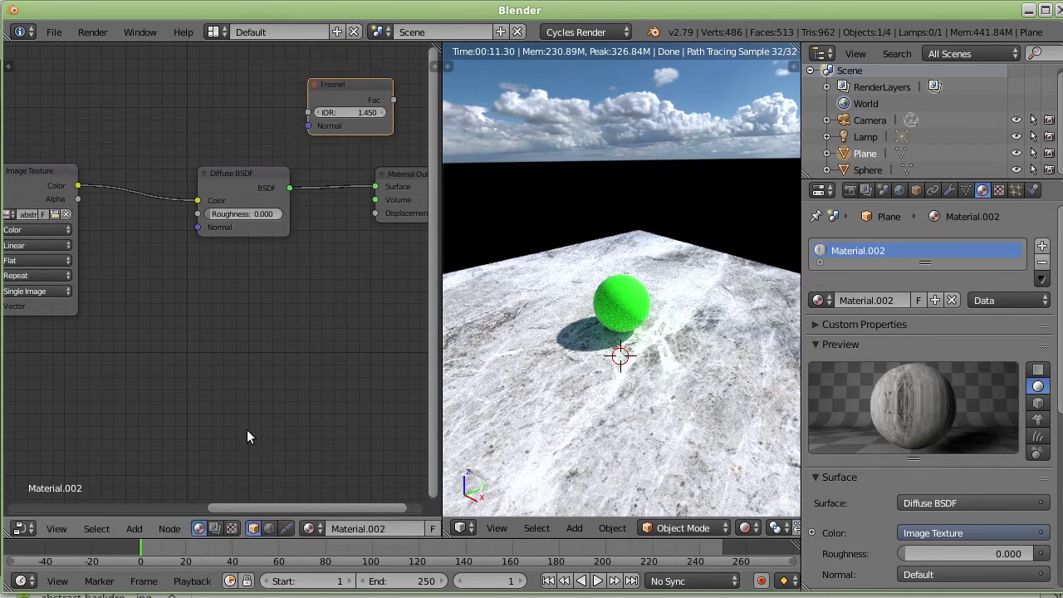
{"action": "left_click", "coordinate": [127, 530]}
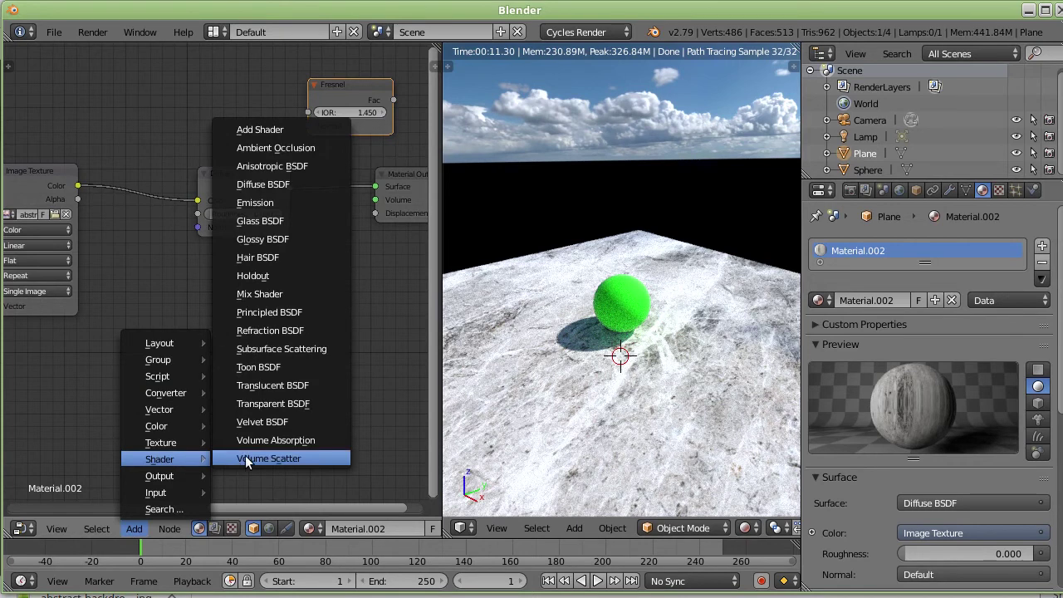
{"action": "mouse_move", "coordinate": [159, 459]}
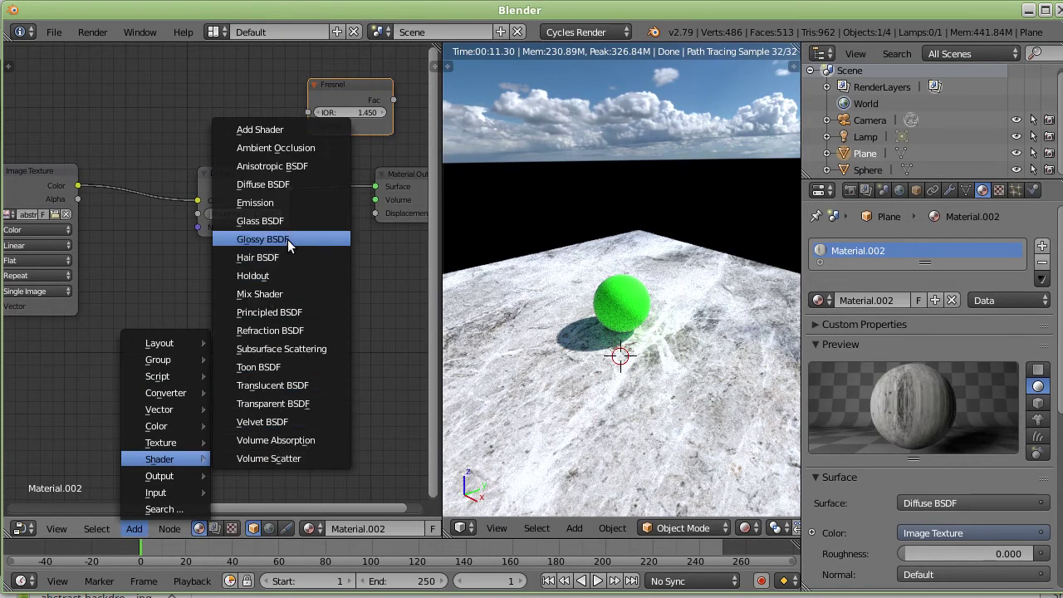
{"action": "left_click", "coordinate": [288, 239]}
{"action": "left_click", "coordinate": [253, 278]}
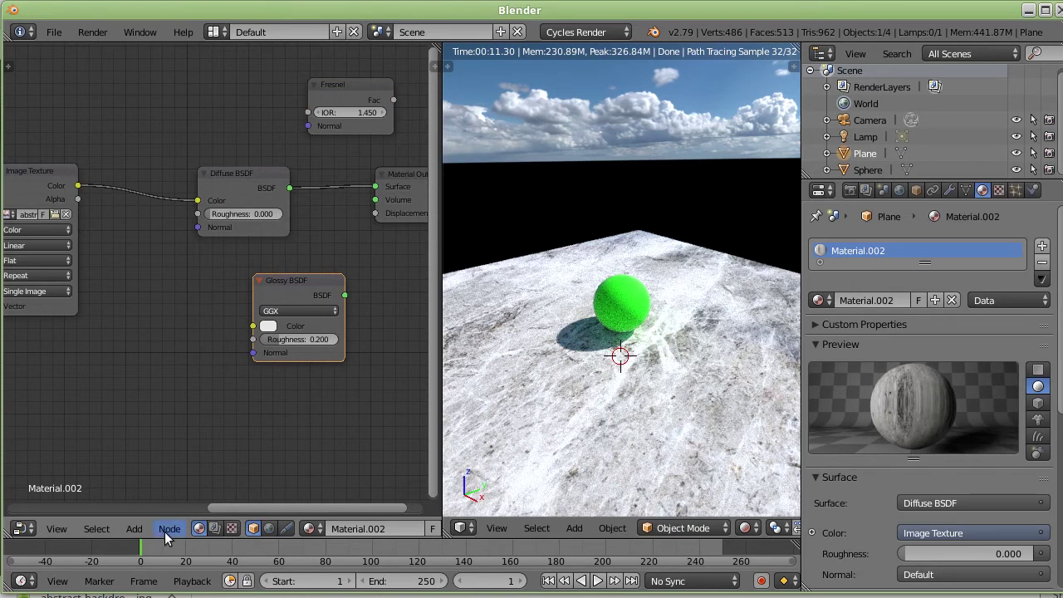
Insert a Mix Shader on the Diffuse-to-Output link and connect Glossy BSDF to its second shader input
{"action": "left_click", "coordinate": [131, 530]}
{"action": "mouse_move", "coordinate": [160, 476]}
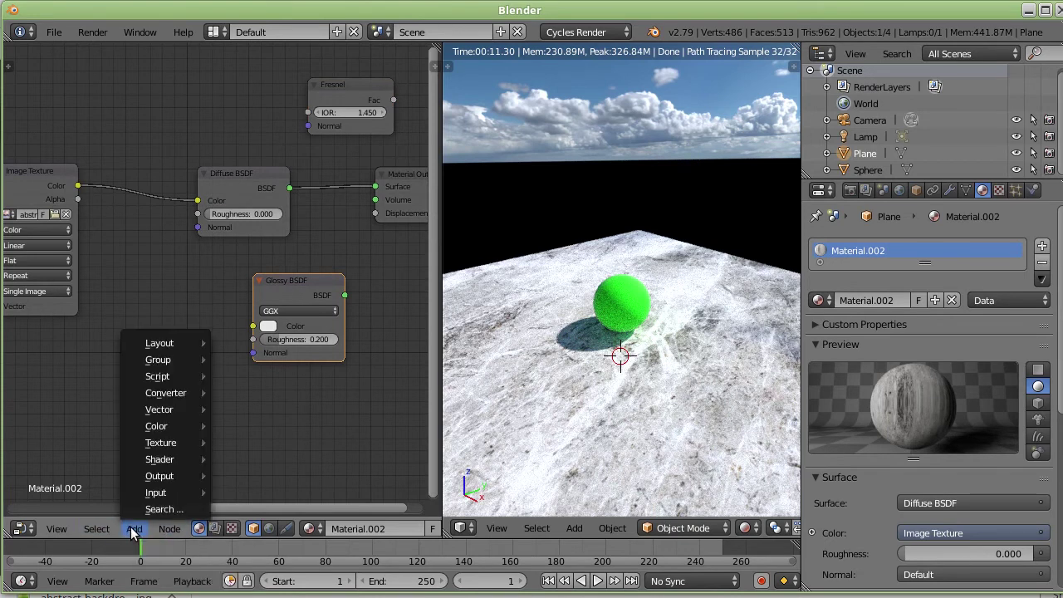
{"action": "left_click", "coordinate": [241, 299]}
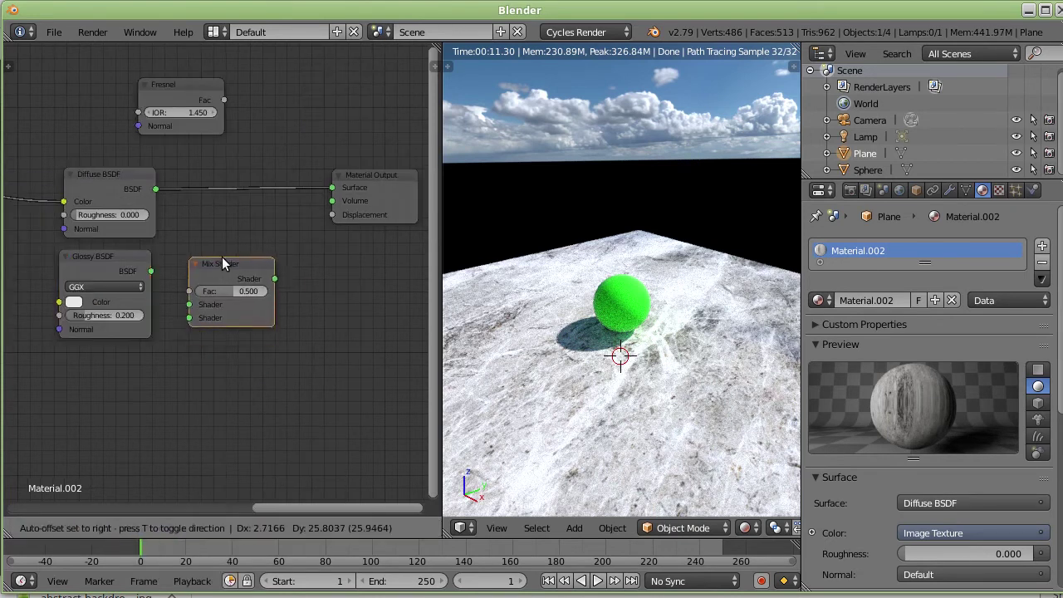
{"action": "left_click", "coordinate": [228, 180]}
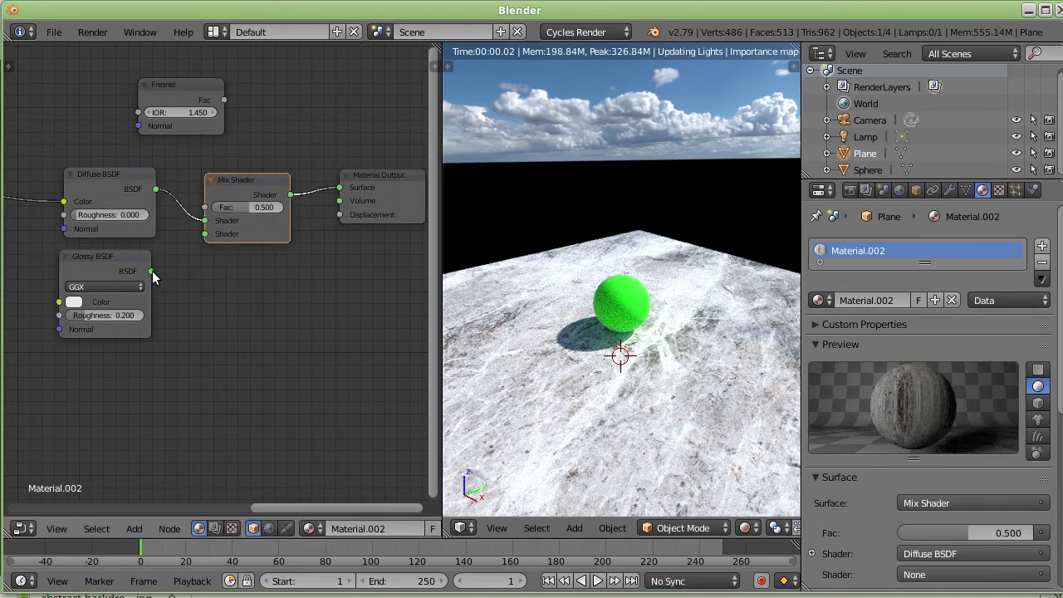
{"action": "left_click_drag", "start_coordinate": [151, 271], "coordinate": [205, 233]}
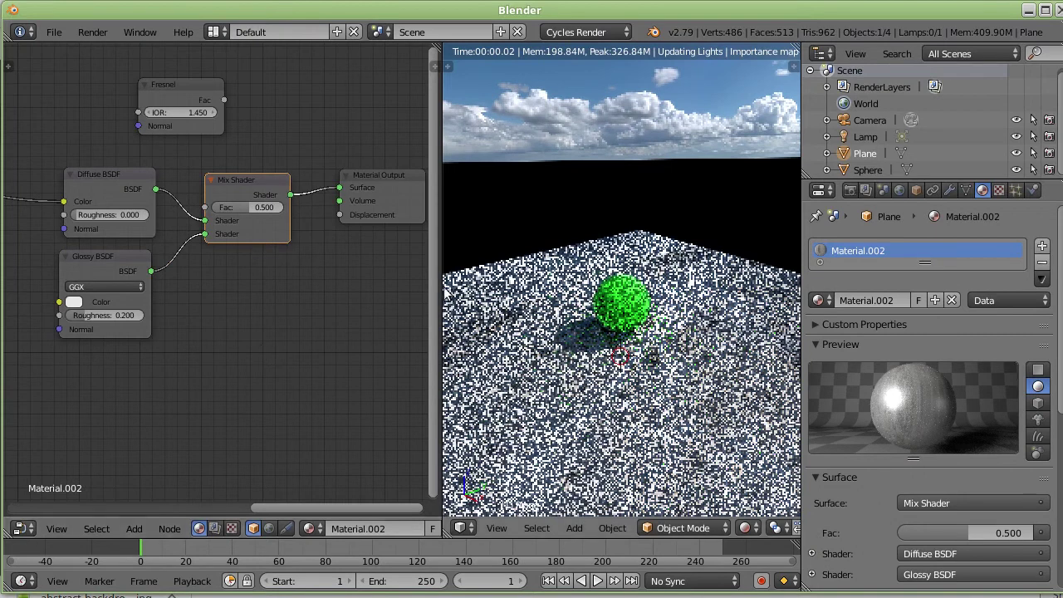
Move the Fresnel node further left and orbit the view to check the new render
{"action": "left_click", "coordinate": [160, 89]}
{"action": "left_click_drag", "start_coordinate": [160, 89], "coordinate": [93, 93]}
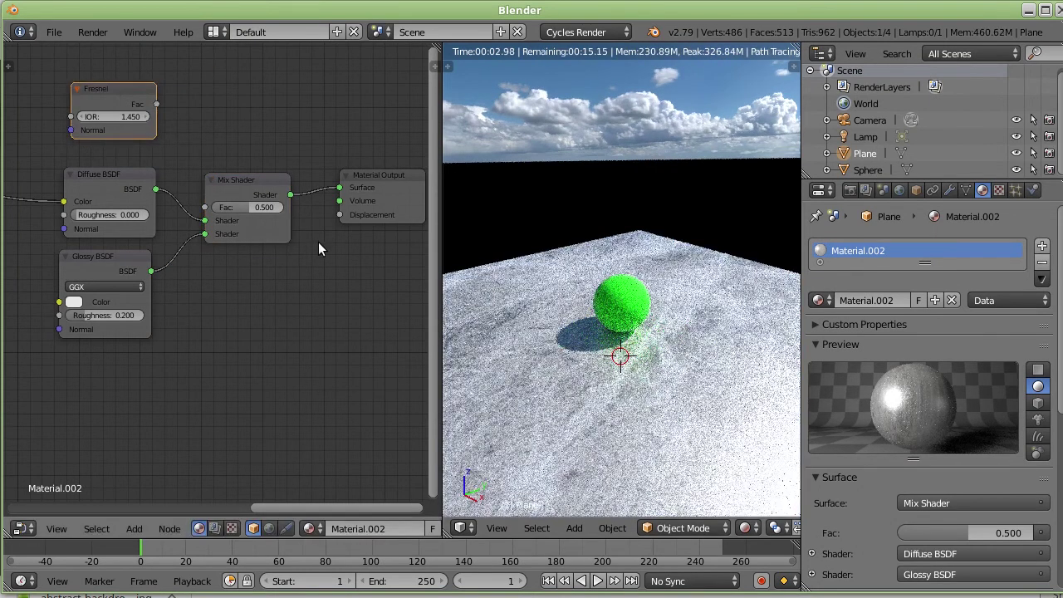
{"action": "middle_click_drag", "start_coordinate": [604, 382], "coordinate": [686, 381]}
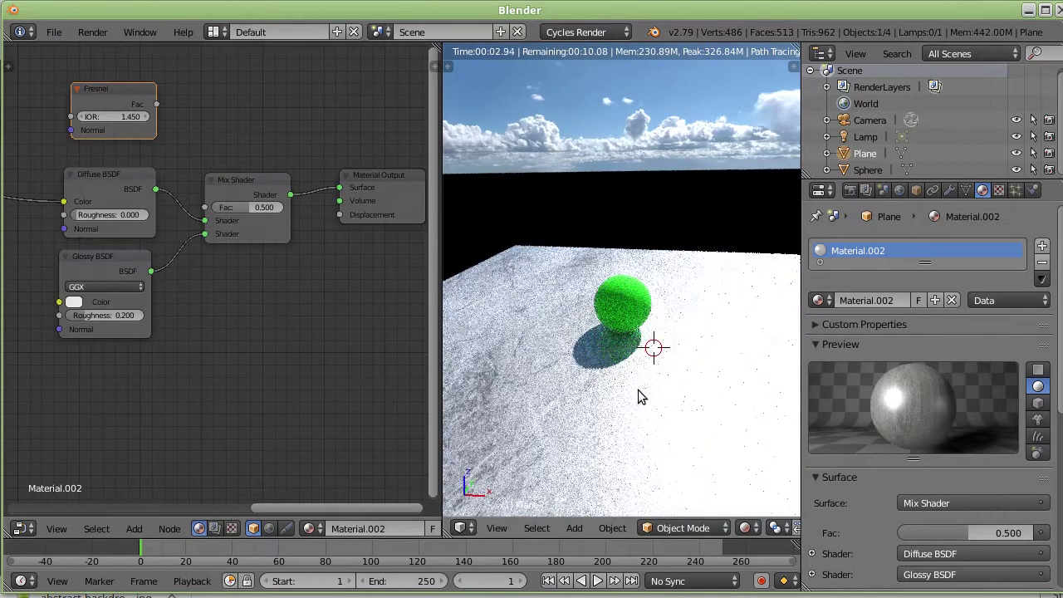
{"action": "middle_click_drag", "start_coordinate": [638, 397], "coordinate": [584, 427]}
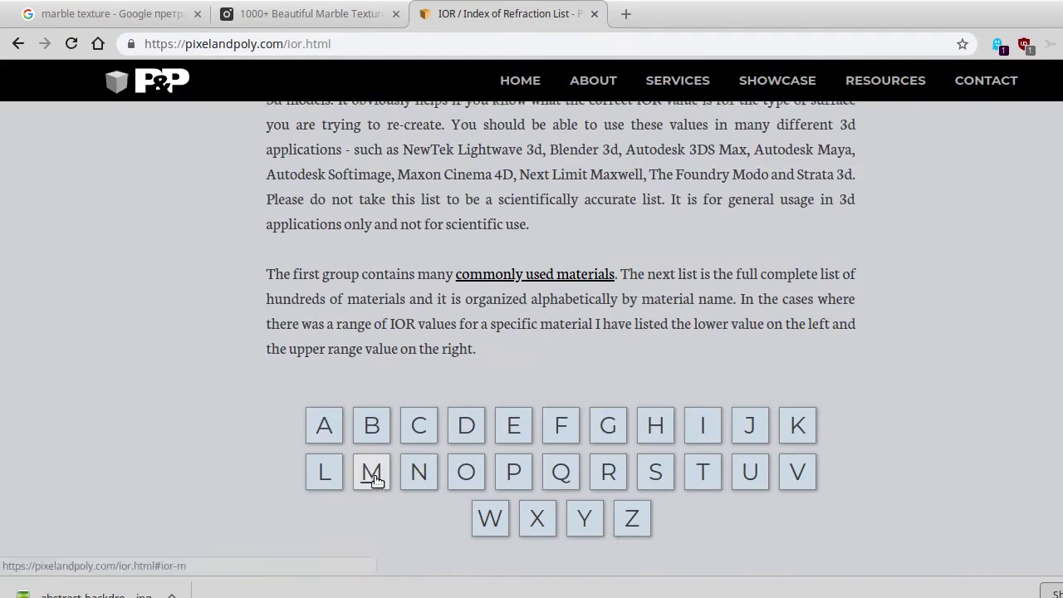
Jump to the M materials in the Pixel & Poly IOR list and browse the I–N tables
{"action": "left_click", "coordinate": [371, 470]}
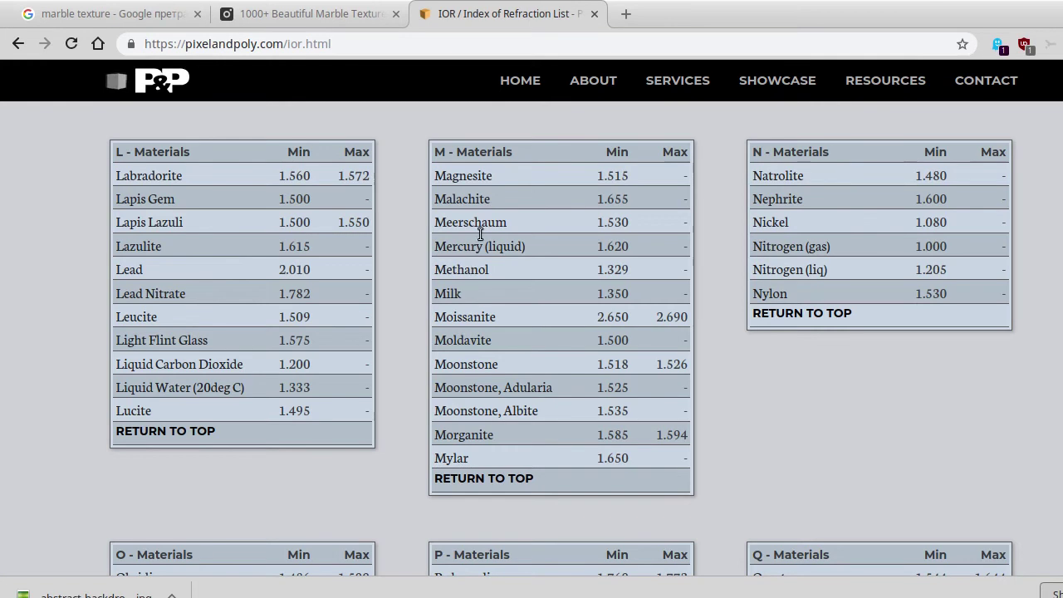
{"action": "scroll", "coordinate": [486, 241], "scroll_direction": "up", "scroll_amount": 5}
{"action": "scroll", "coordinate": [488, 244], "scroll_direction": "down", "scroll_amount": 3}
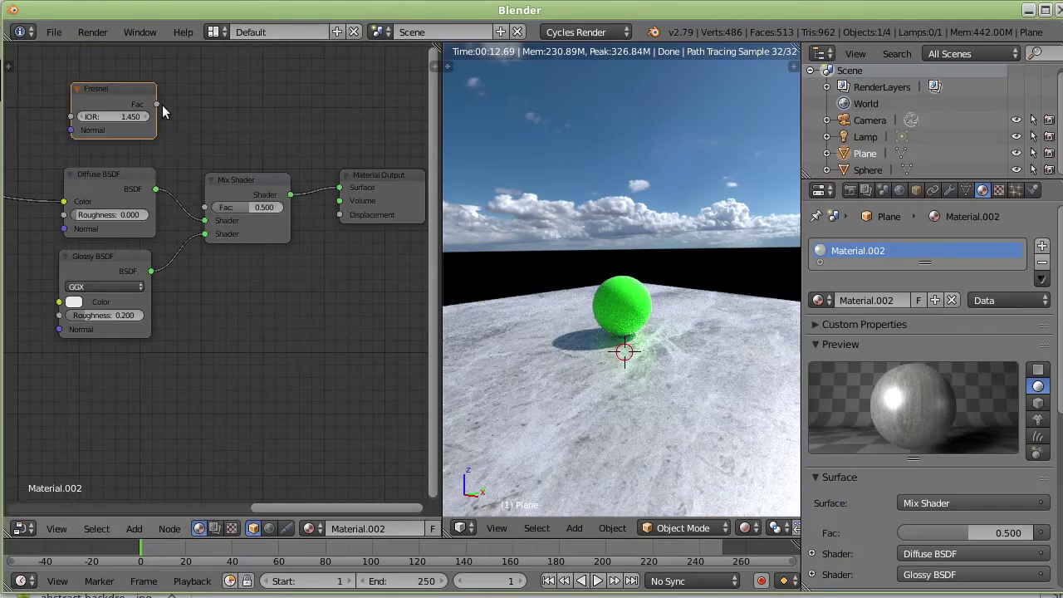
Link Fresnel Fac into the Mix Shader Fac and drag the Glossy BSDF roughness down to 0
{"action": "left_click_drag", "start_coordinate": [159, 108], "coordinate": [206, 207]}
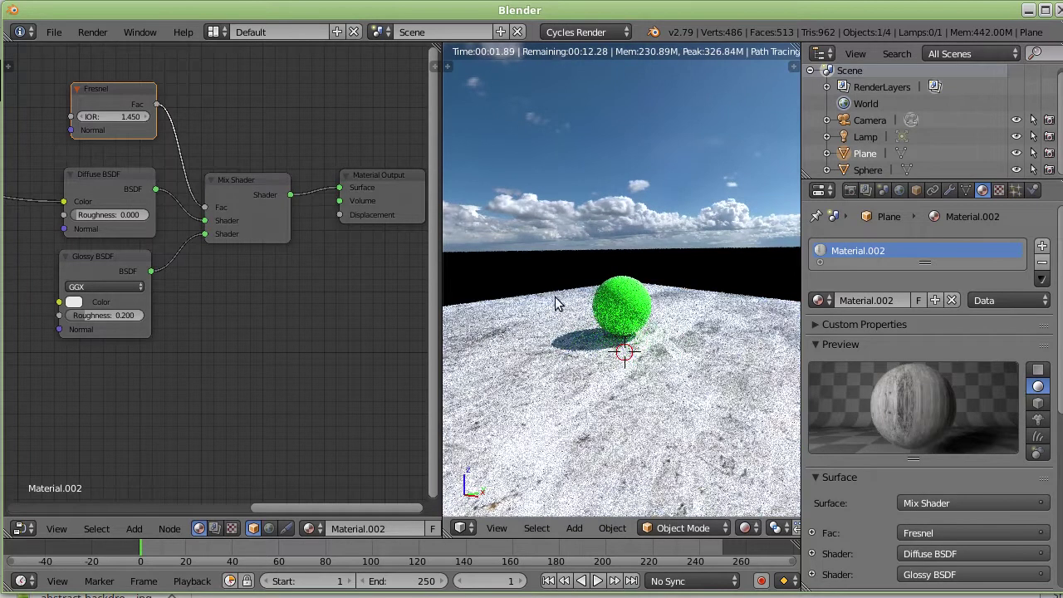
{"action": "middle_click_drag", "start_coordinate": [551, 299], "coordinate": [655, 296]}
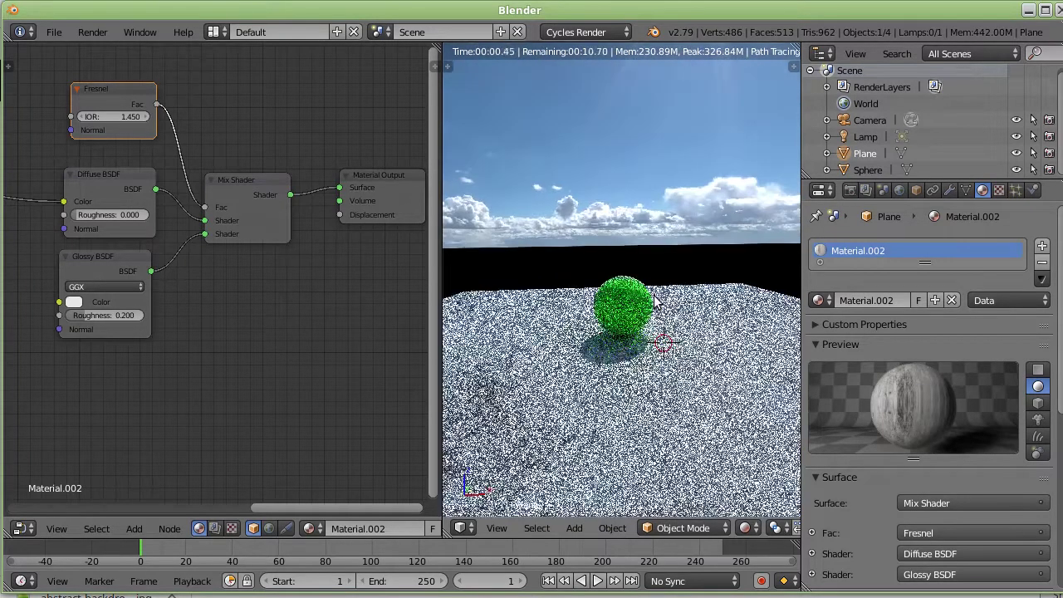
{"action": "middle_click_drag", "start_coordinate": [642, 336], "coordinate": [567, 278]}
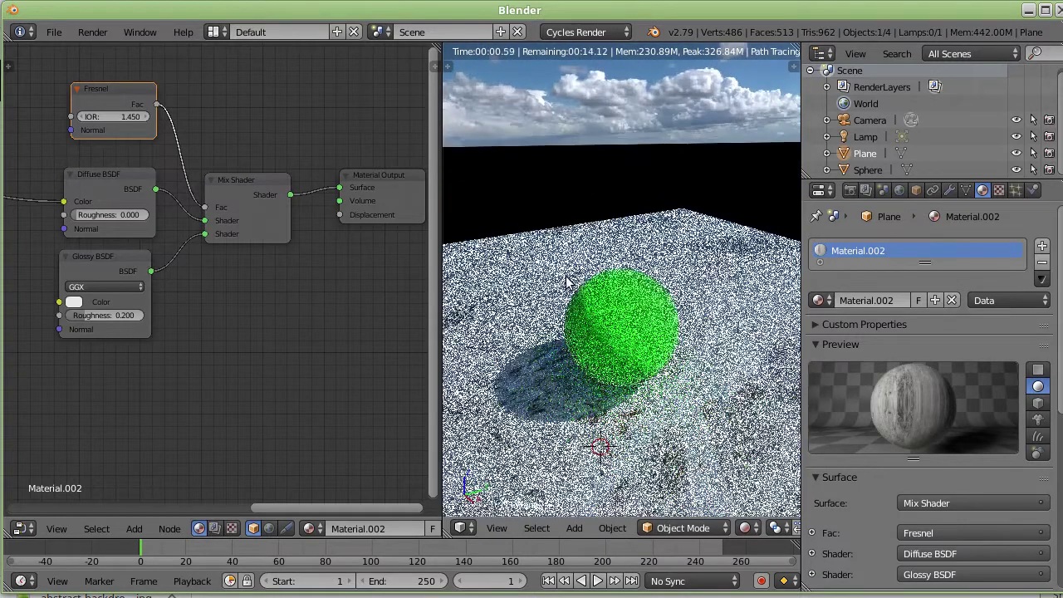
{"action": "middle_click_drag", "start_coordinate": [550, 296], "coordinate": [540, 388]}
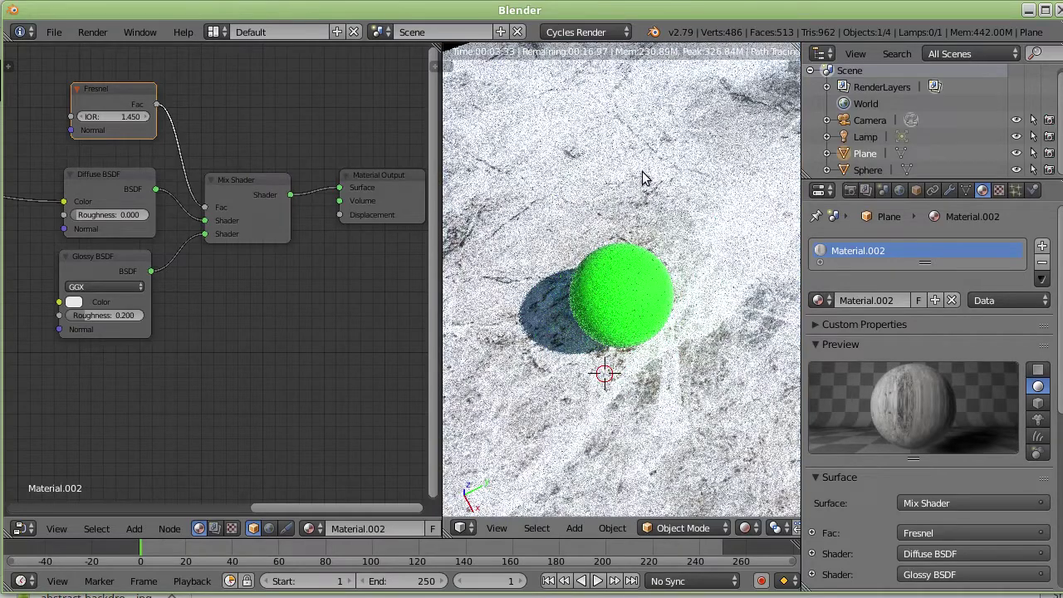
{"action": "mouse_move", "coordinate": [644, 178]}
{"action": "middle_mouse_down"}
{"action": "mouse_move", "coordinate": [561, 195]}
{"action": "mouse_move", "coordinate": [594, 87]}
{"action": "middle_mouse_up"}
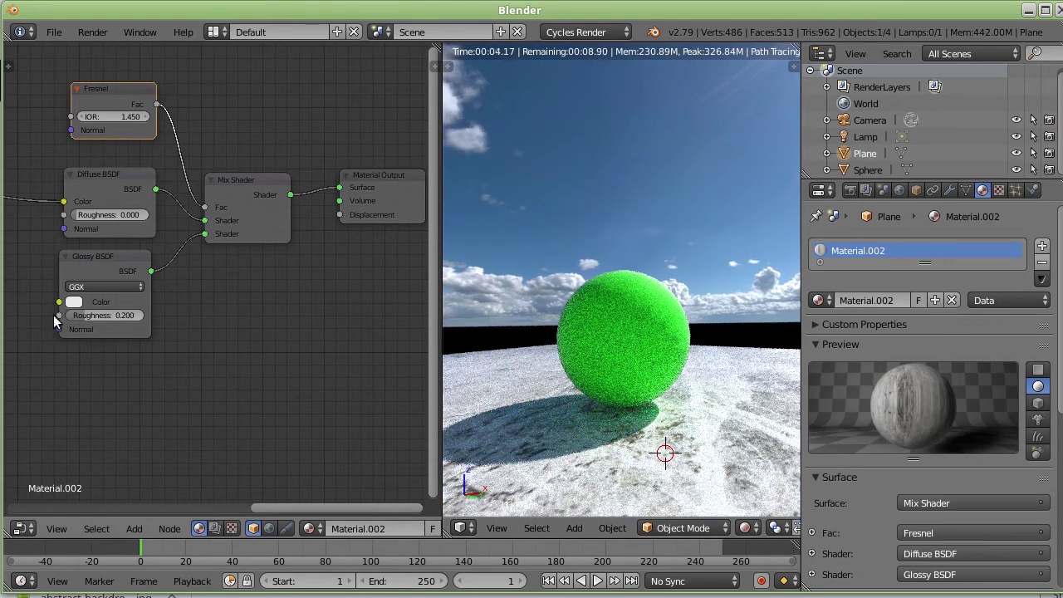
{"action": "left_click_drag", "start_coordinate": [103, 315], "coordinate": [80, 315]}
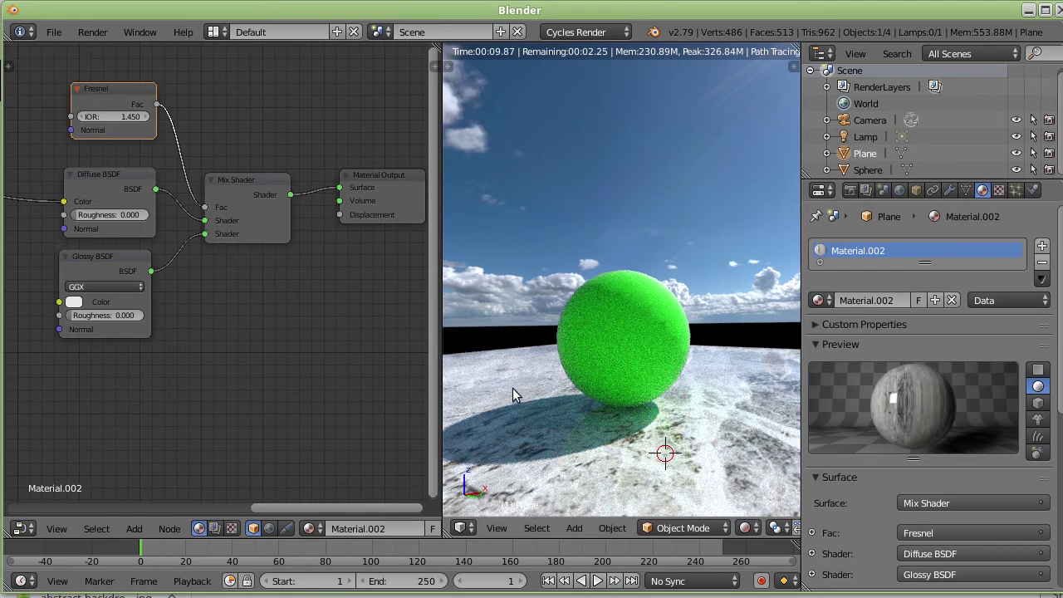
{"action": "left_click", "coordinate": [704, 442]}
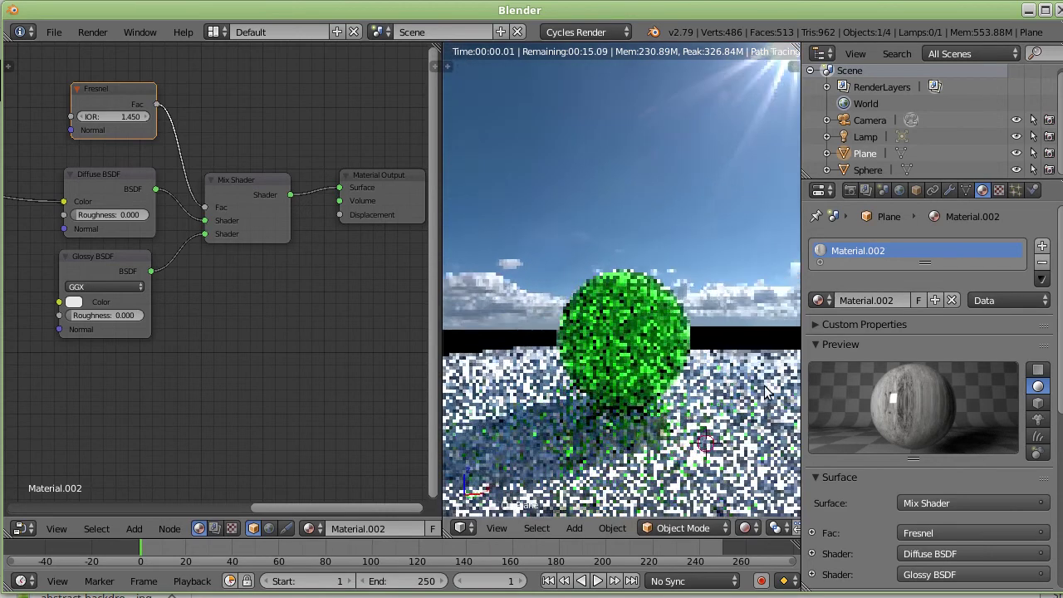
{"action": "middle_click_drag", "start_coordinate": [725, 376], "coordinate": [739, 352]}
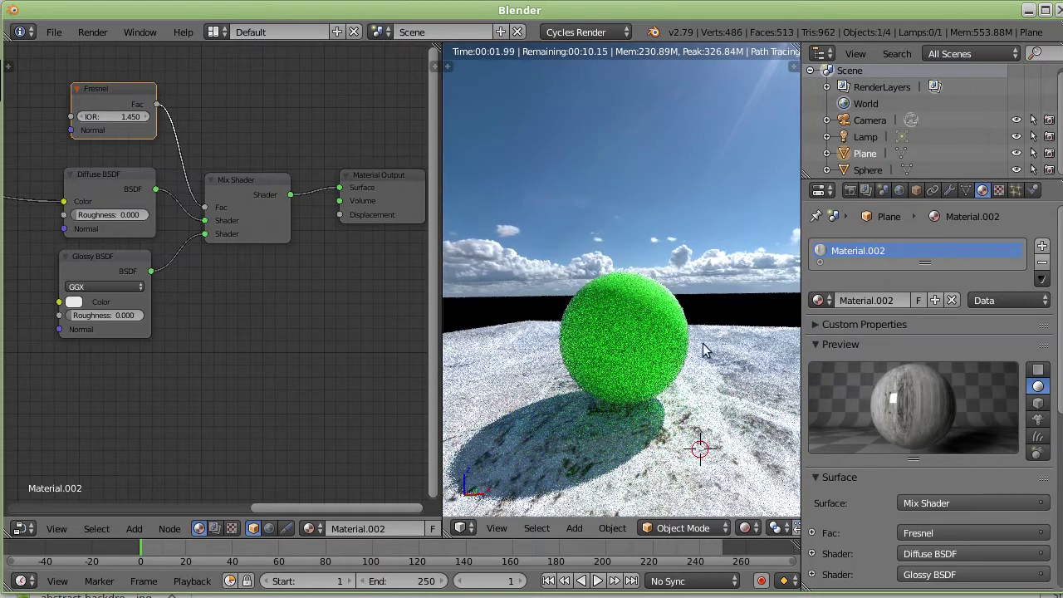
{"action": "middle_click_drag", "start_coordinate": [710, 390], "coordinate": [721, 351]}
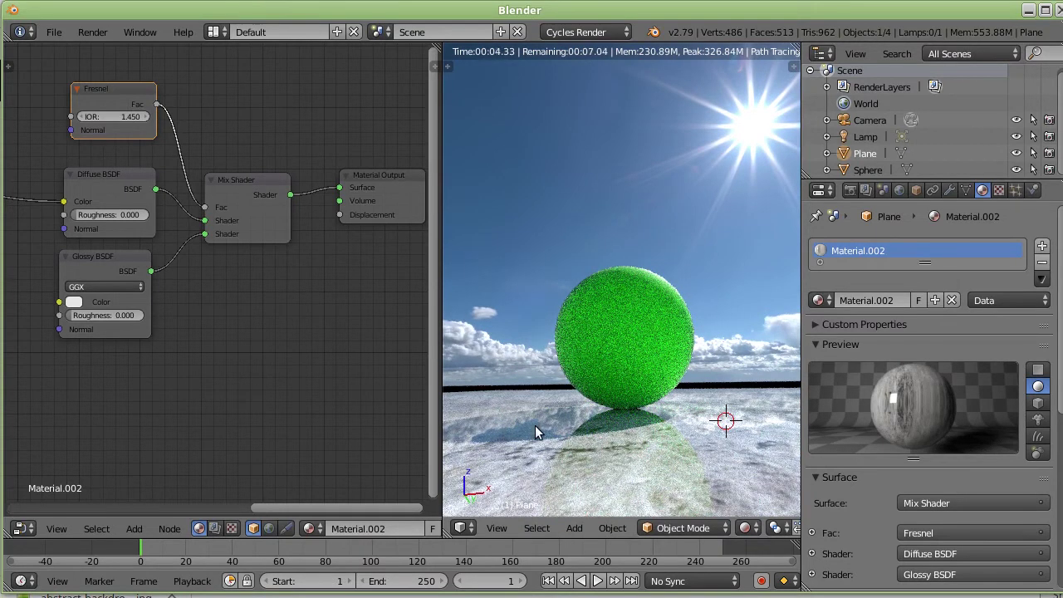
{"action": "middle_click_drag", "start_coordinate": [686, 428], "coordinate": [684, 50]}
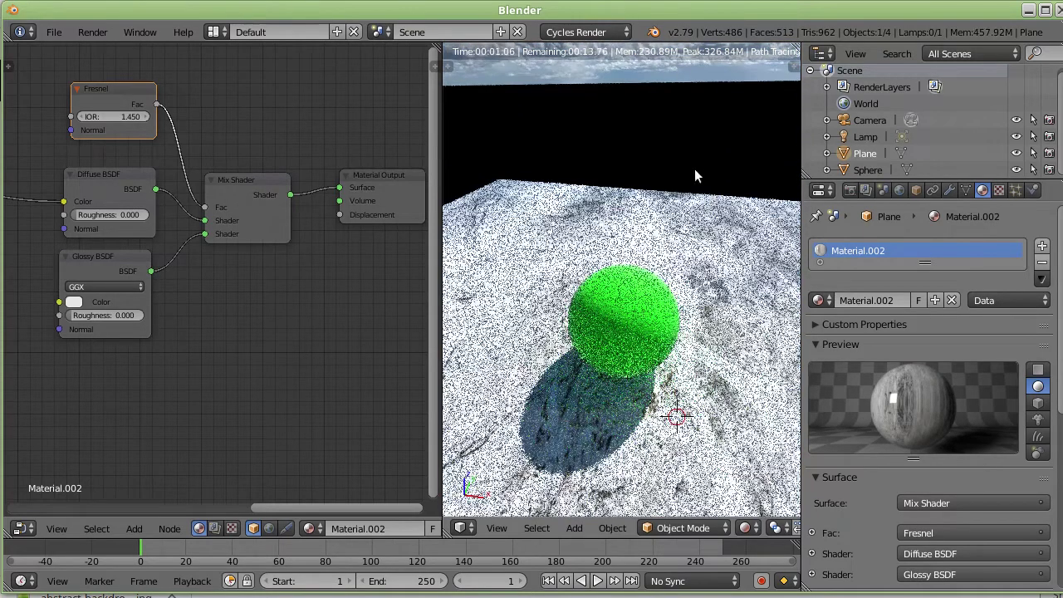
{"action": "middle_click_drag", "start_coordinate": [694, 169], "coordinate": [629, 193]}
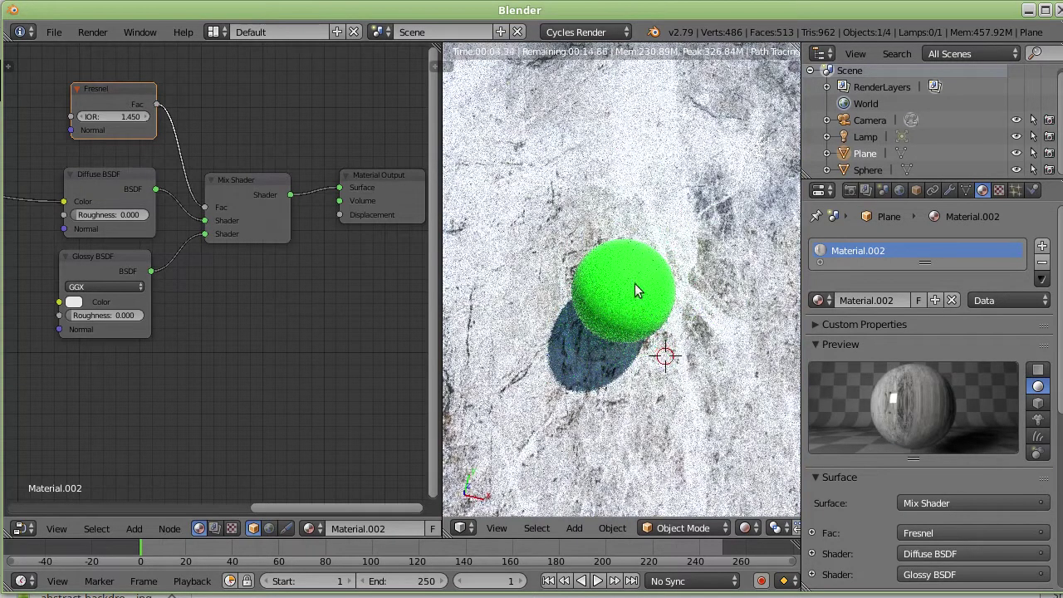
{"action": "middle_click_drag", "start_coordinate": [635, 283], "coordinate": [654, 249]}
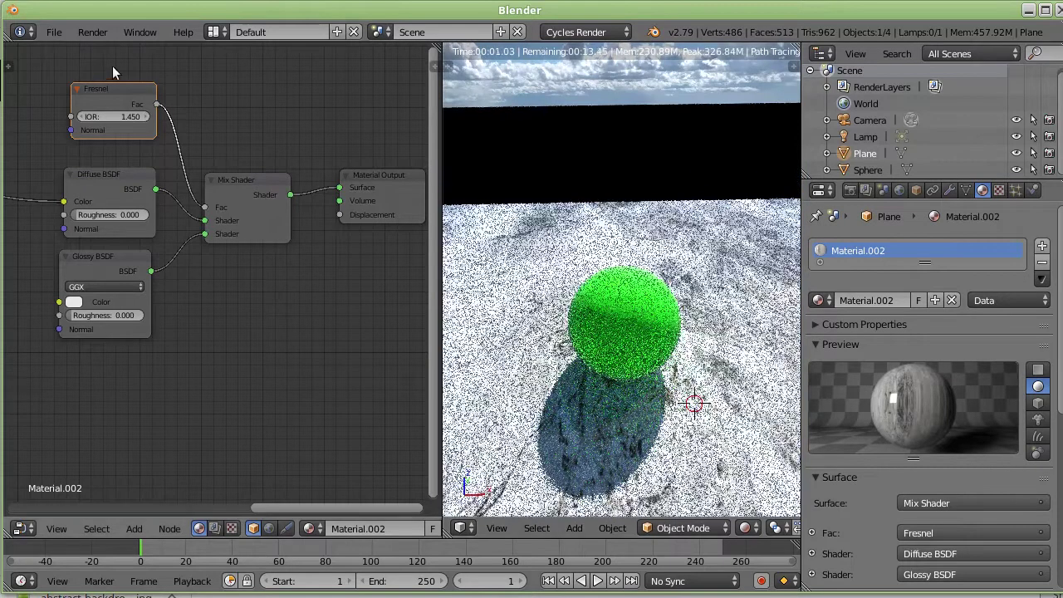
{"action": "left_click_drag", "start_coordinate": [119, 90], "coordinate": [111, 91]}
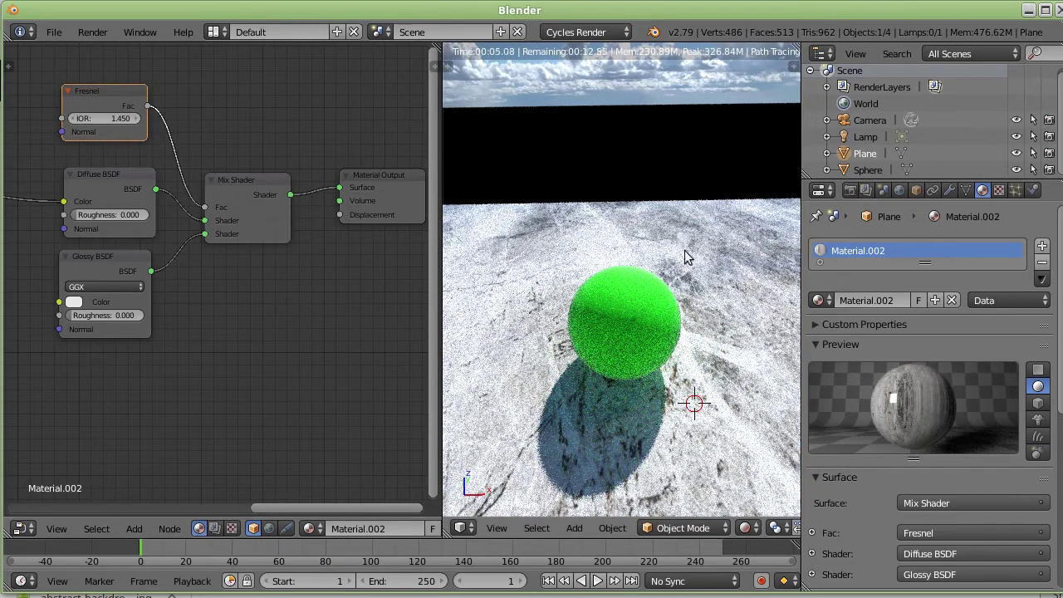
{"action": "middle_click_drag", "start_coordinate": [662, 268], "coordinate": [710, 247]}
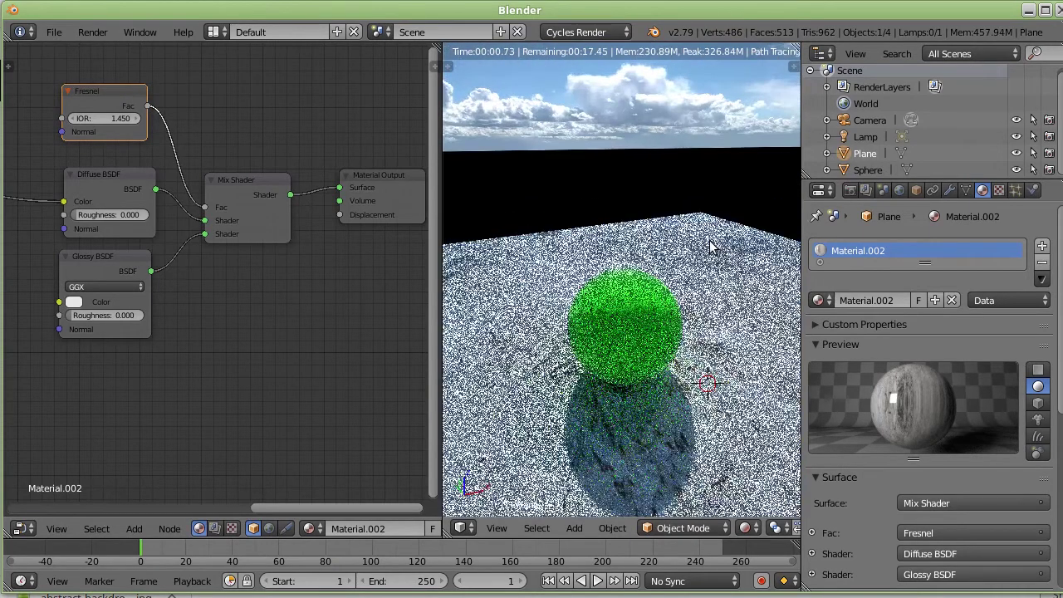
{"action": "middle_click_drag", "start_coordinate": [711, 247], "coordinate": [558, 251]}
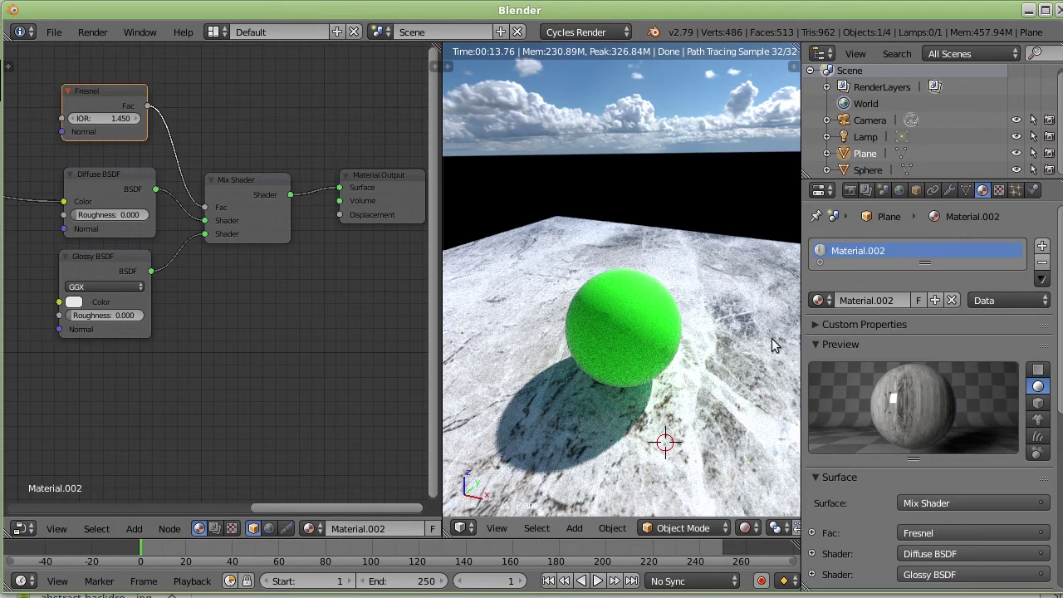
Orbit the rendered view from top-down to low horizon angles to inspect the glossy marble floor
{"action": "middle_click_drag", "start_coordinate": [547, 392], "coordinate": [538, 289]}
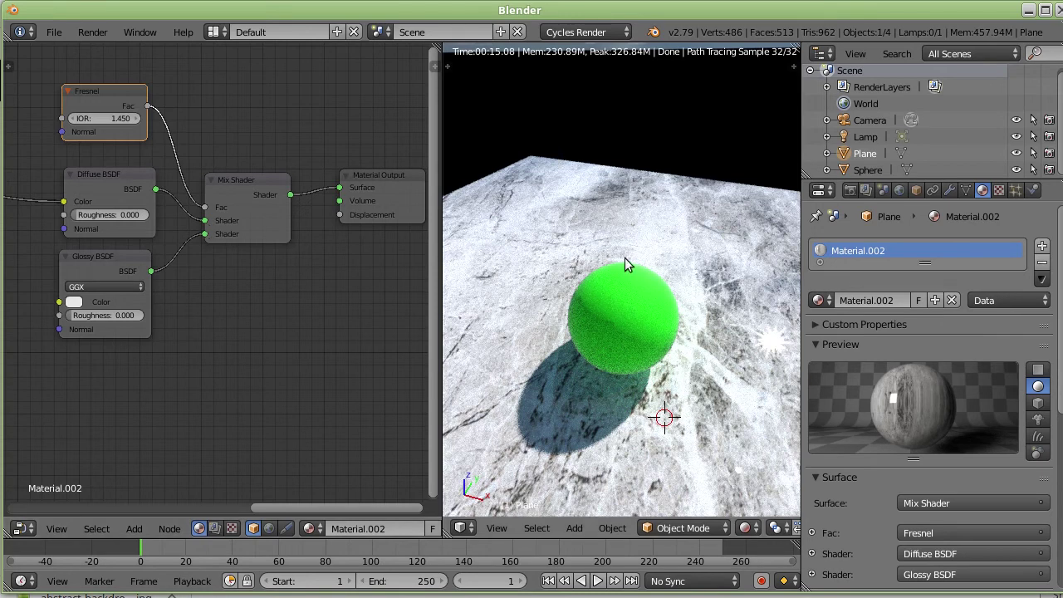
{"action": "middle_click_drag", "start_coordinate": [618, 280], "coordinate": [612, 318]}
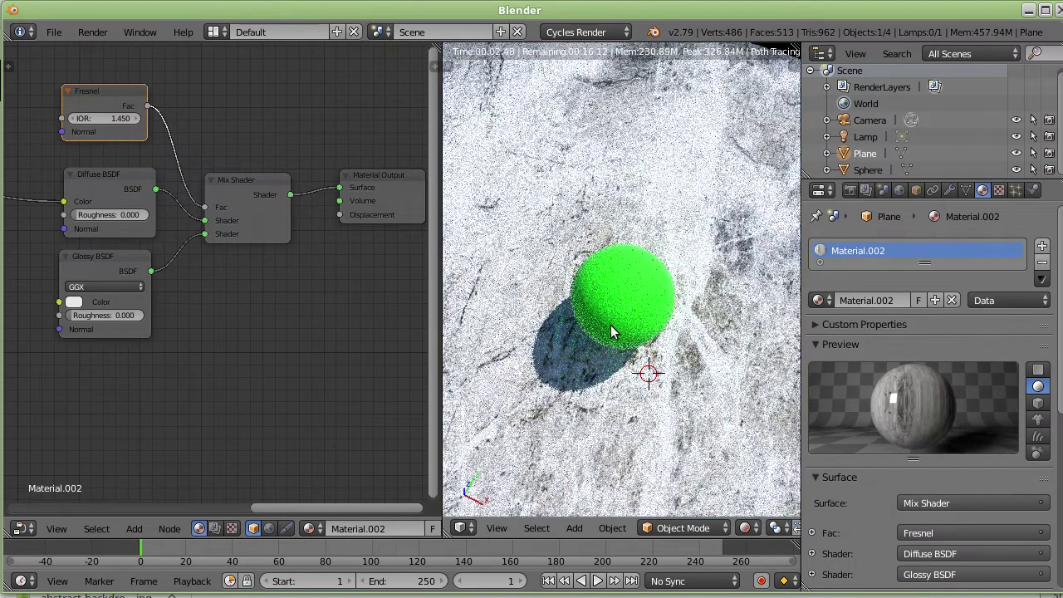
{"action": "middle_click_drag", "start_coordinate": [610, 332], "coordinate": [604, 342]}
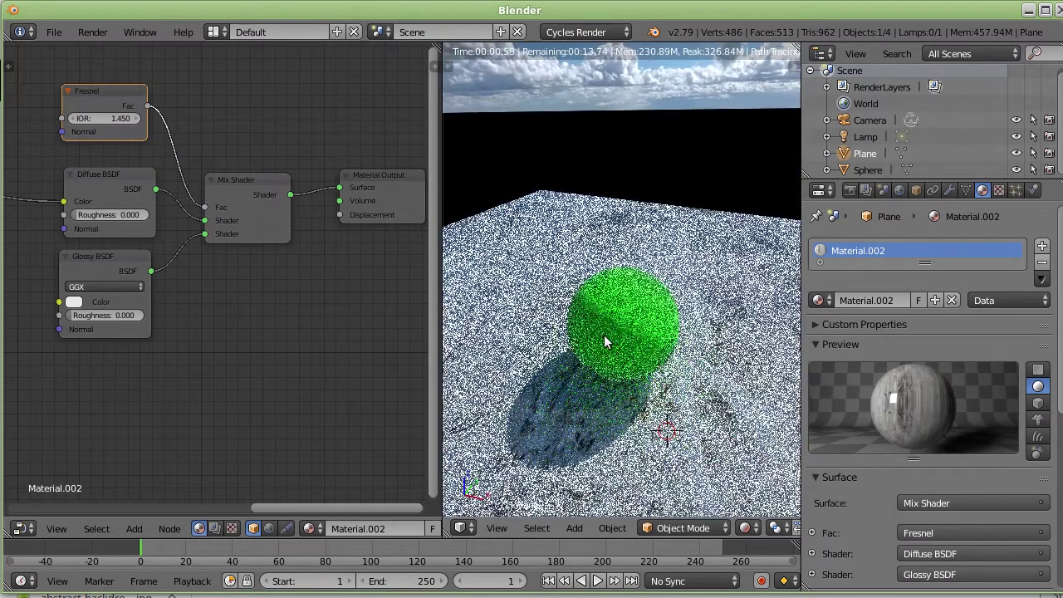
{"action": "mouse_move", "coordinate": [600, 324]}
{"action": "middle_mouse_down"}
{"action": "mouse_move", "coordinate": [613, 301]}
{"action": "mouse_move", "coordinate": [719, 333]}
{"action": "mouse_move", "coordinate": [618, 334]}
{"action": "mouse_move", "coordinate": [657, 336]}
{"action": "mouse_move", "coordinate": [700, 357]}
{"action": "middle_mouse_up"}
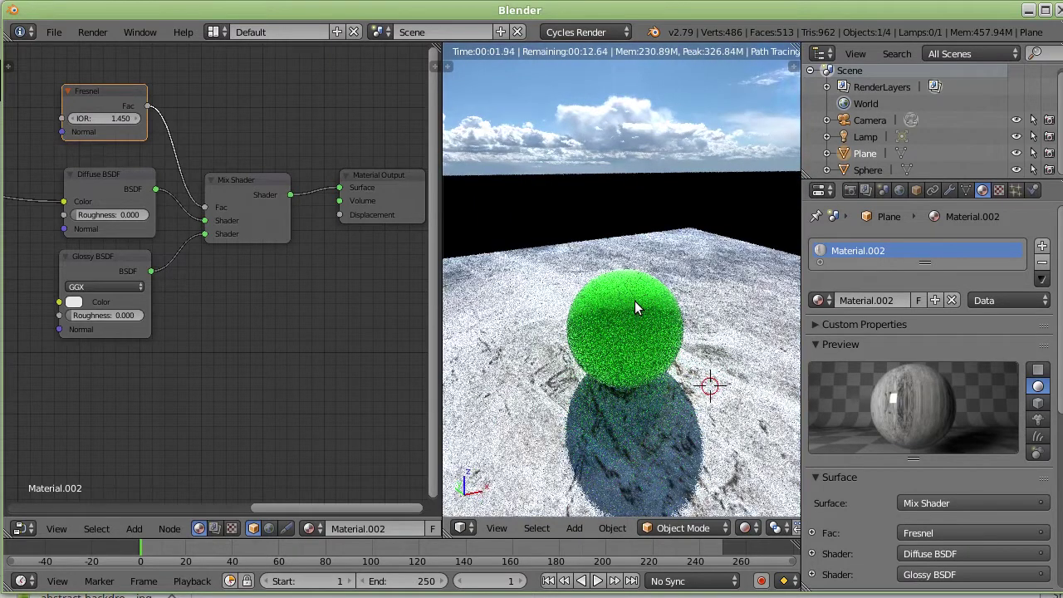
{"action": "middle_click_drag", "start_coordinate": [637, 301], "coordinate": [671, 299]}
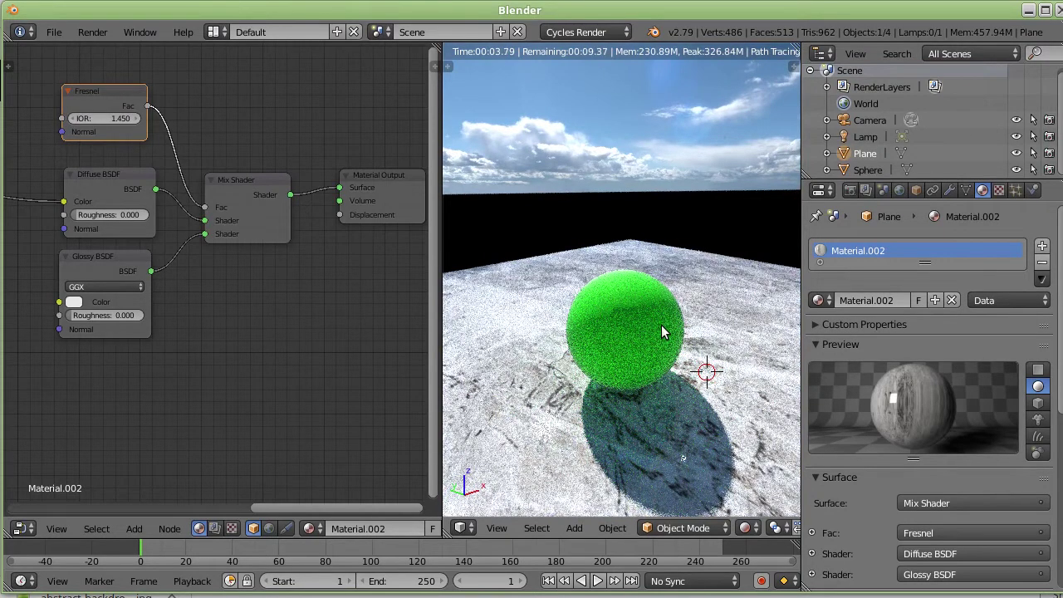
{"action": "middle_click_drag", "start_coordinate": [651, 332], "coordinate": [639, 334]}
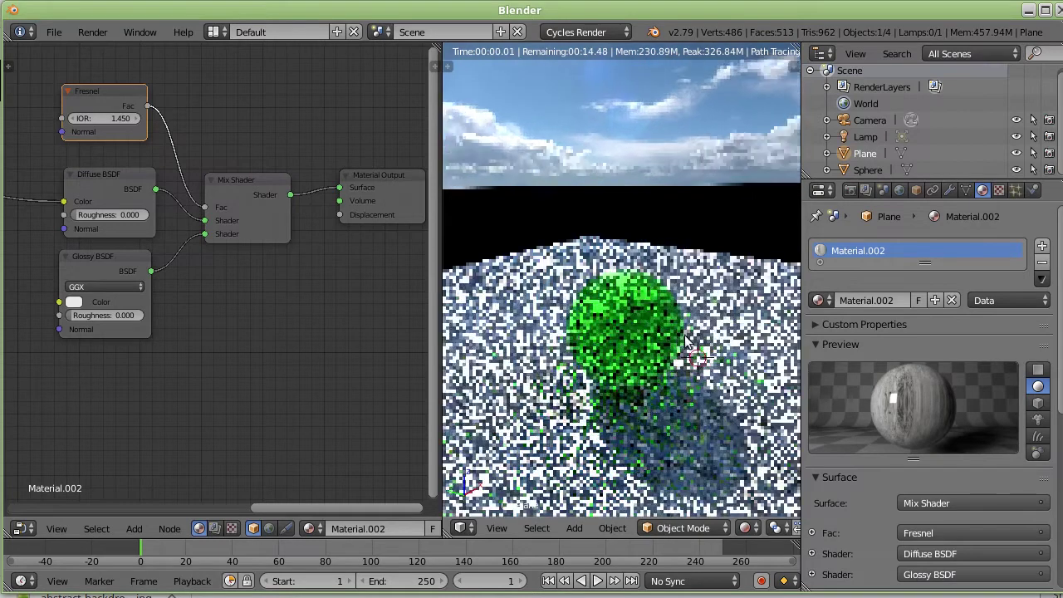
Enter 0.2 as the floor's Glossy BSDF roughness, then orbit and zoom to inspect the reflections
{"action": "left_click", "coordinate": [73, 315]}
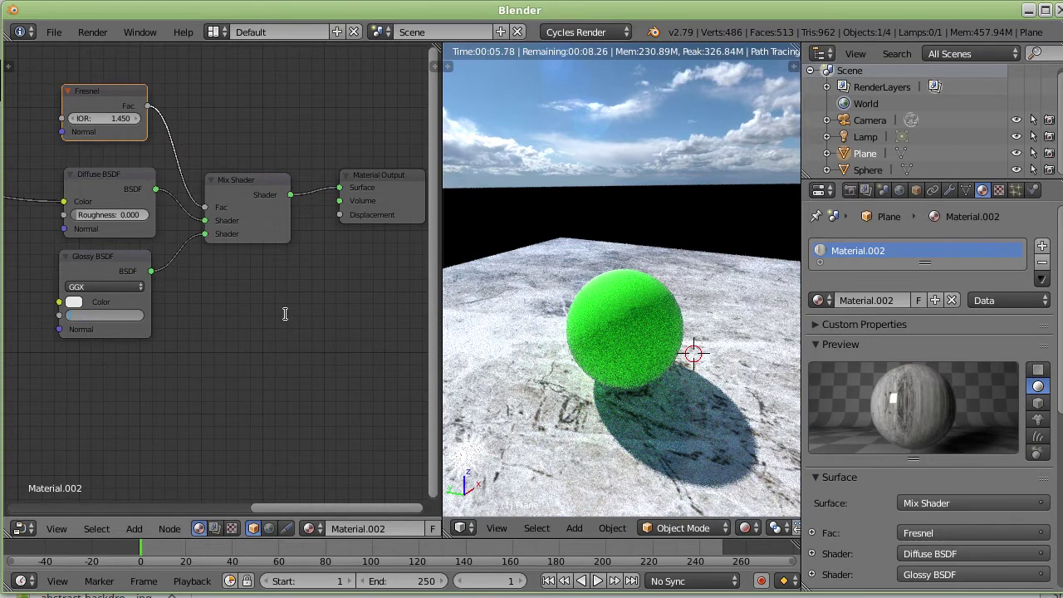
{"action": "type", "text": "2"}
{"action": "key", "text": "Return"}
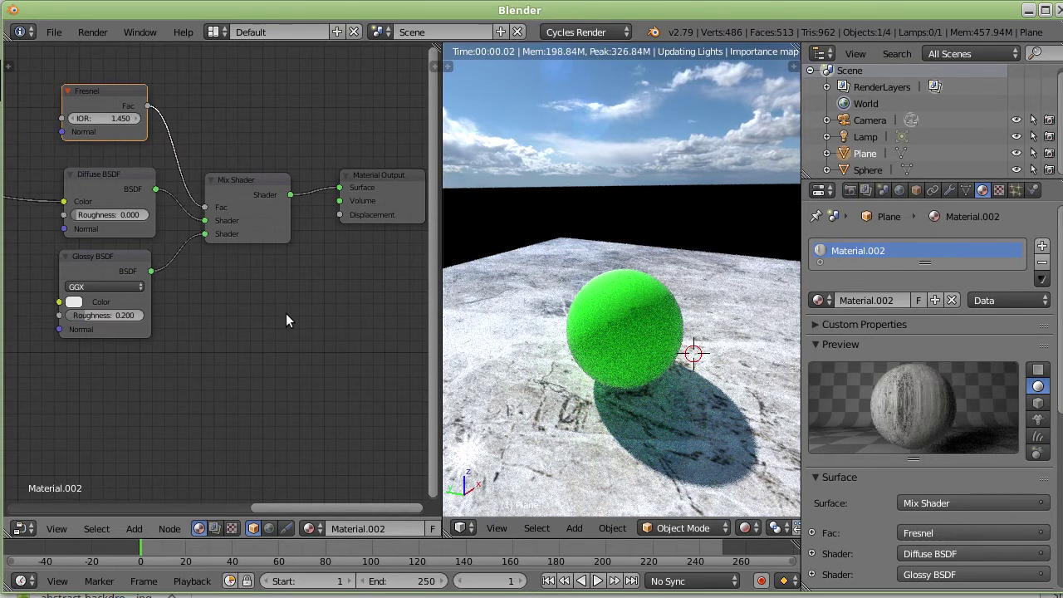
{"action": "mouse_move", "coordinate": [639, 231]}
{"action": "middle_mouse_down"}
{"action": "mouse_move", "coordinate": [565, 230]}
{"action": "mouse_move", "coordinate": [532, 245]}
{"action": "middle_mouse_up"}
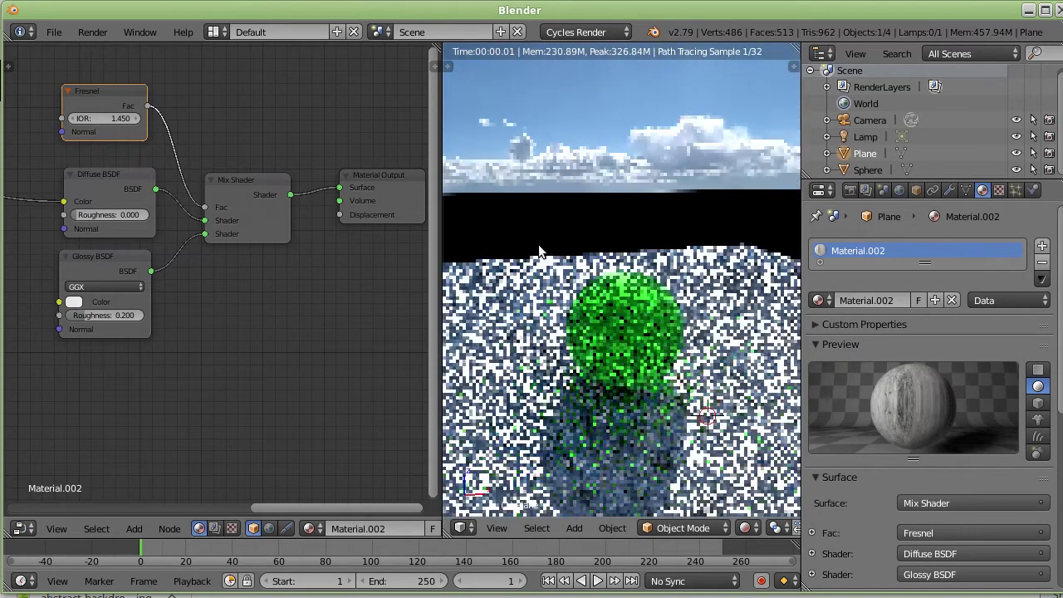
{"action": "middle_click_drag", "start_coordinate": [601, 257], "coordinate": [528, 249]}
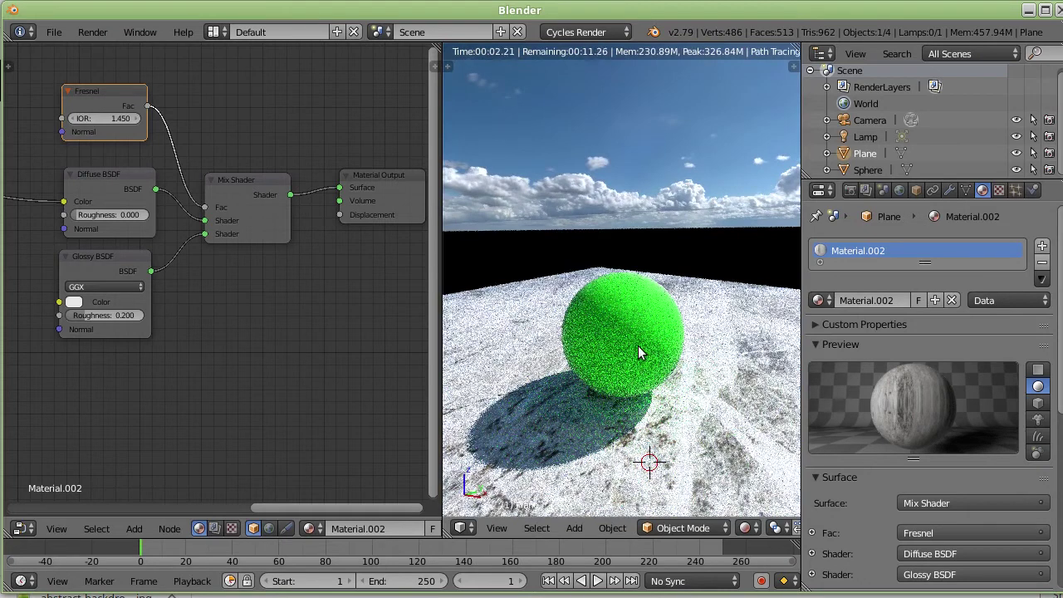
{"action": "scroll", "coordinate": [641, 329], "scroll_direction": "up", "scroll_amount": 2}
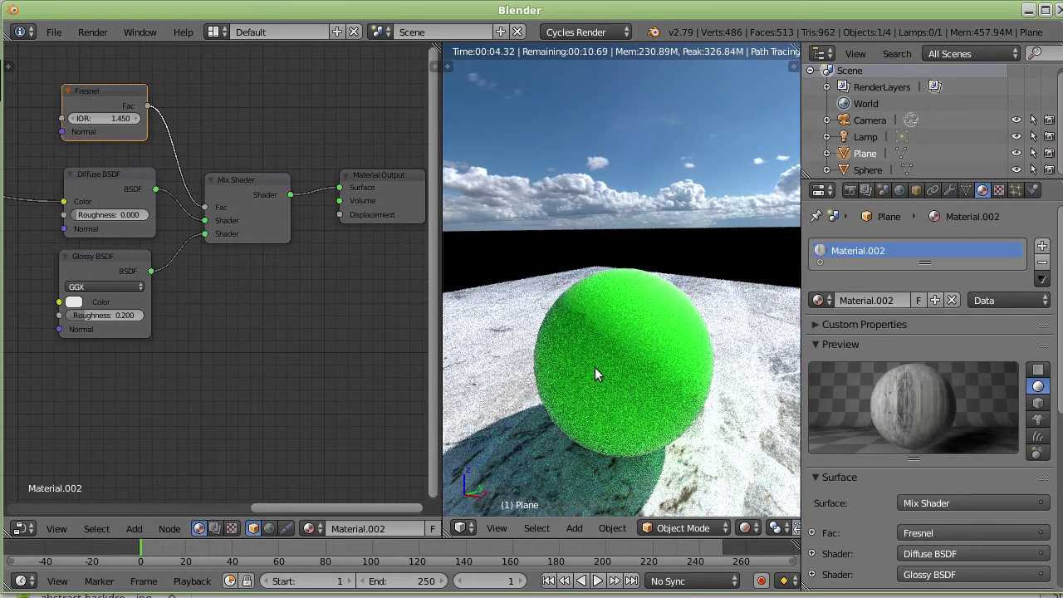
{"action": "middle_click_drag", "start_coordinate": [595, 367], "coordinate": [646, 365]}
{"action": "scroll", "coordinate": [627, 353], "scroll_direction": "down", "scroll_amount": 2}
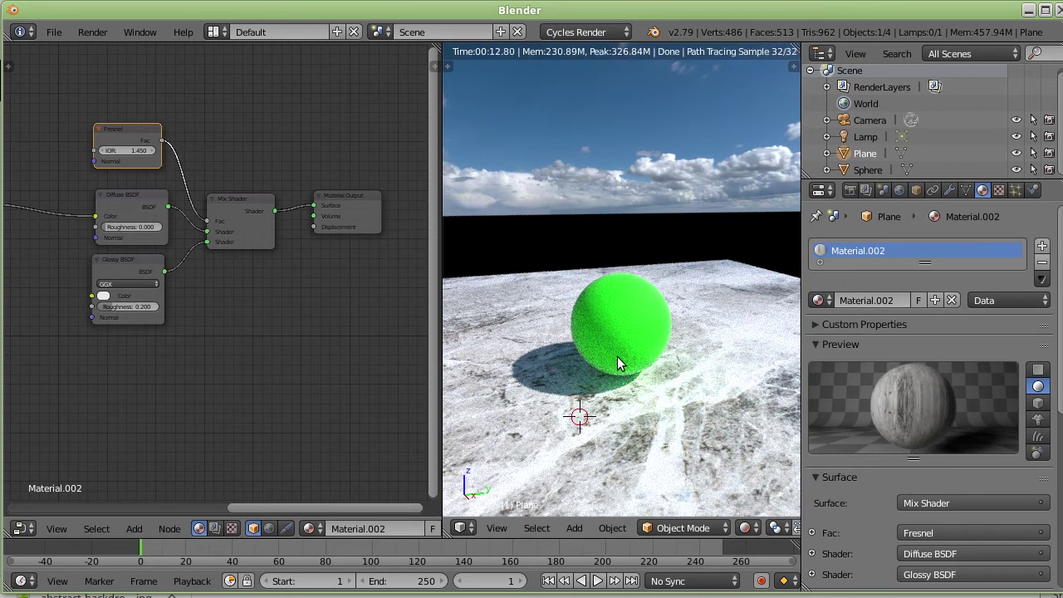
Set the floor's Glossy BSDF roughness to 0.100
{"action": "mouse_move", "coordinate": [563, 402]}
{"action": "middle_mouse_down"}
{"action": "mouse_move", "coordinate": [535, 422]}
{"action": "mouse_move", "coordinate": [605, 394]}
{"action": "mouse_move", "coordinate": [619, 372]}
{"action": "middle_mouse_up"}
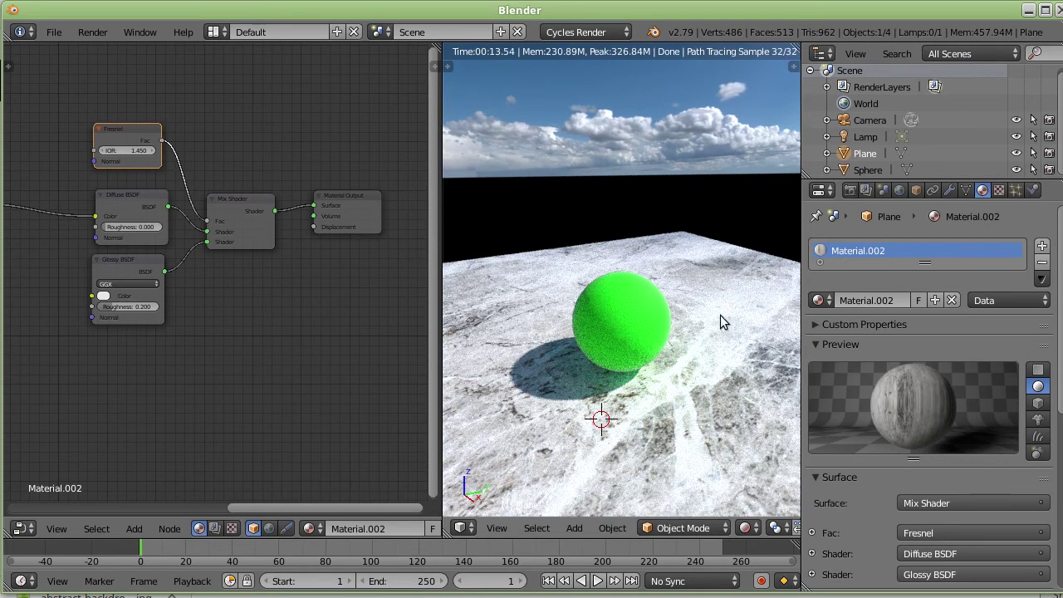
{"action": "left_click", "coordinate": [120, 307]}
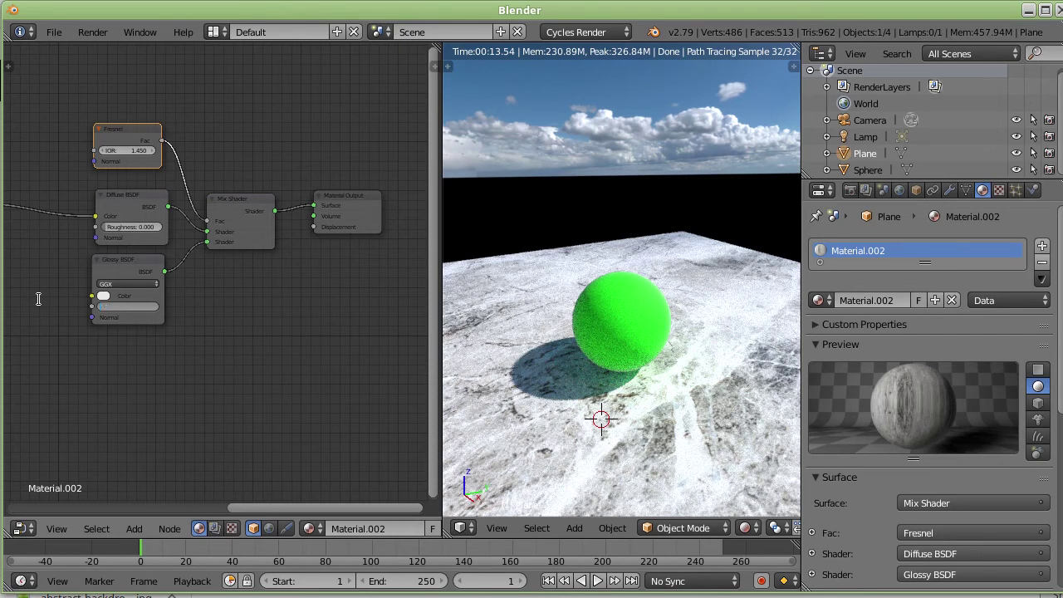
{"action": "type", "text": "1"}
{"action": "key", "text": "Return"}
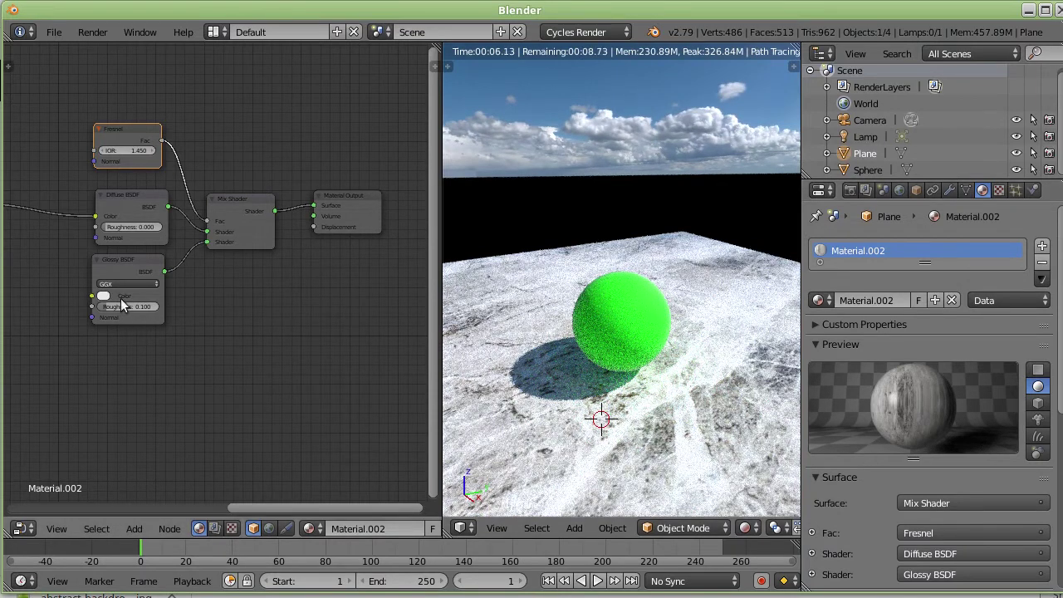
Orbit the view to a new angle, then switch to camera view with Numpad 0
{"action": "middle_click_drag", "start_coordinate": [712, 342], "coordinate": [516, 347]}
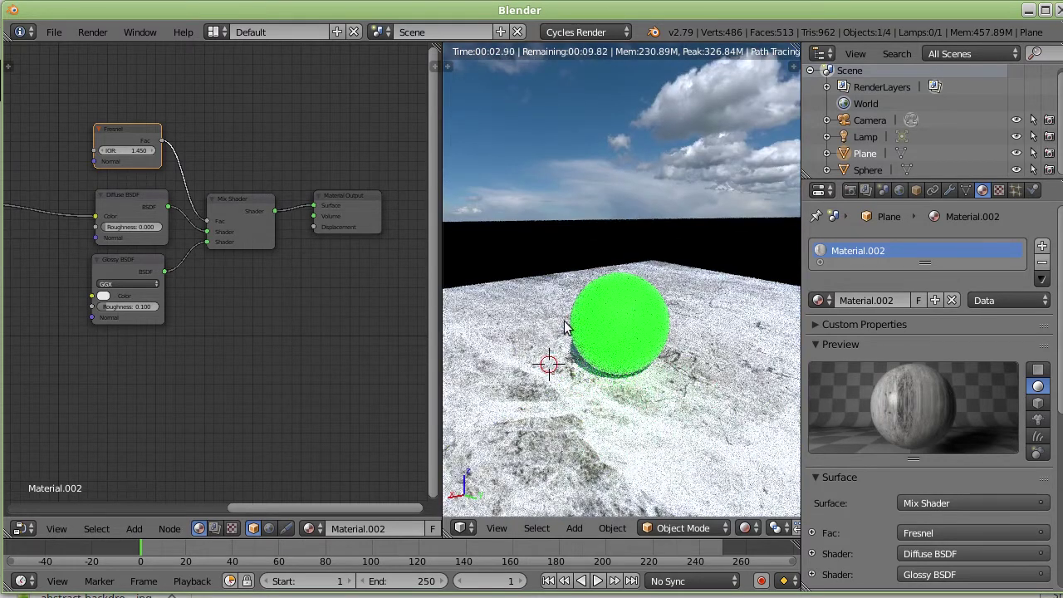
{"action": "middle_click_drag", "start_coordinate": [516, 347], "coordinate": [617, 323]}
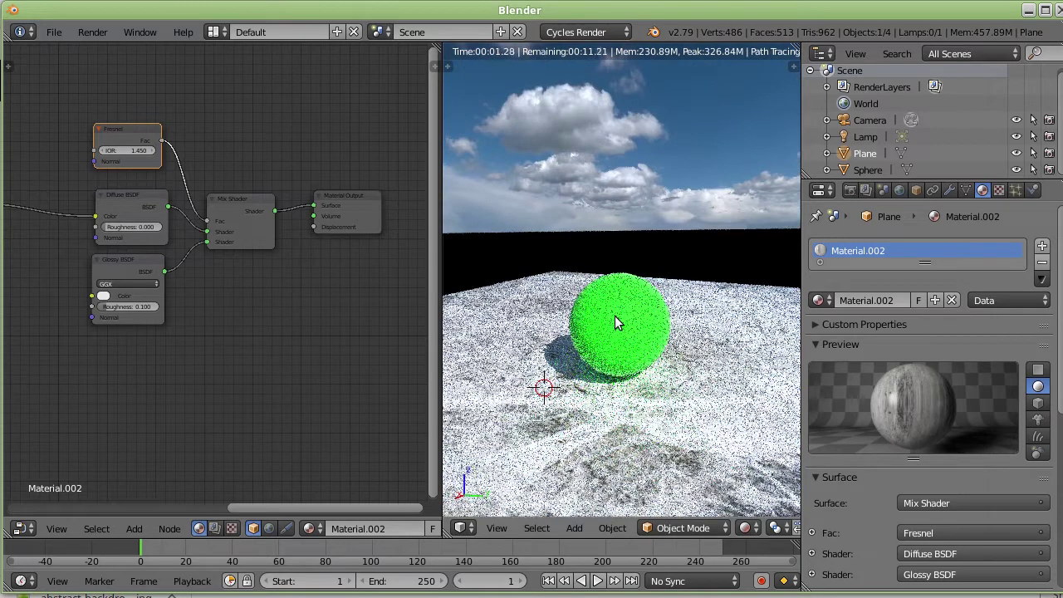
{"action": "key", "text": "KP_0"}
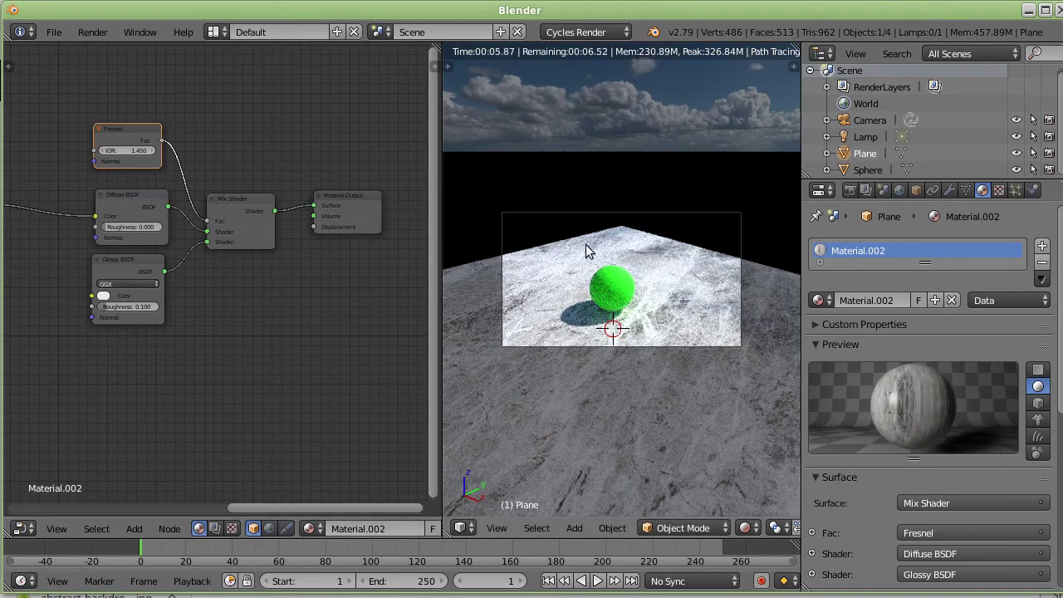
Enable Lock Camera to View, tilt the camera closer on the sphere, and edit render Resolution X
{"action": "key", "text": "n"}
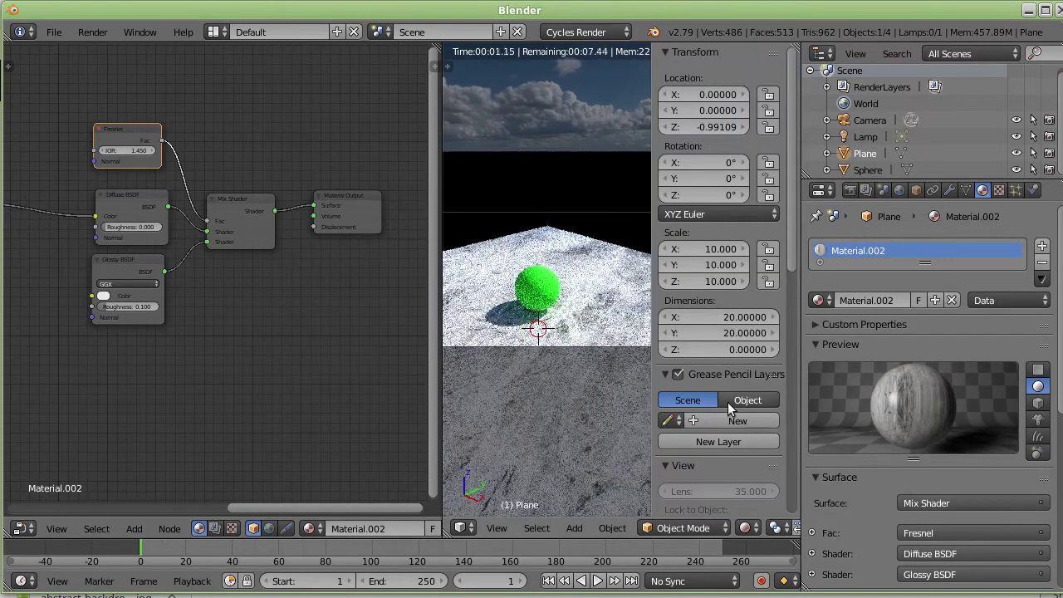
{"action": "scroll", "coordinate": [729, 397], "scroll_direction": "down", "scroll_amount": 1}
{"action": "scroll", "coordinate": [729, 386], "scroll_direction": "down", "scroll_amount": 3}
{"action": "scroll", "coordinate": [714, 389], "scroll_direction": "down", "scroll_amount": 3}
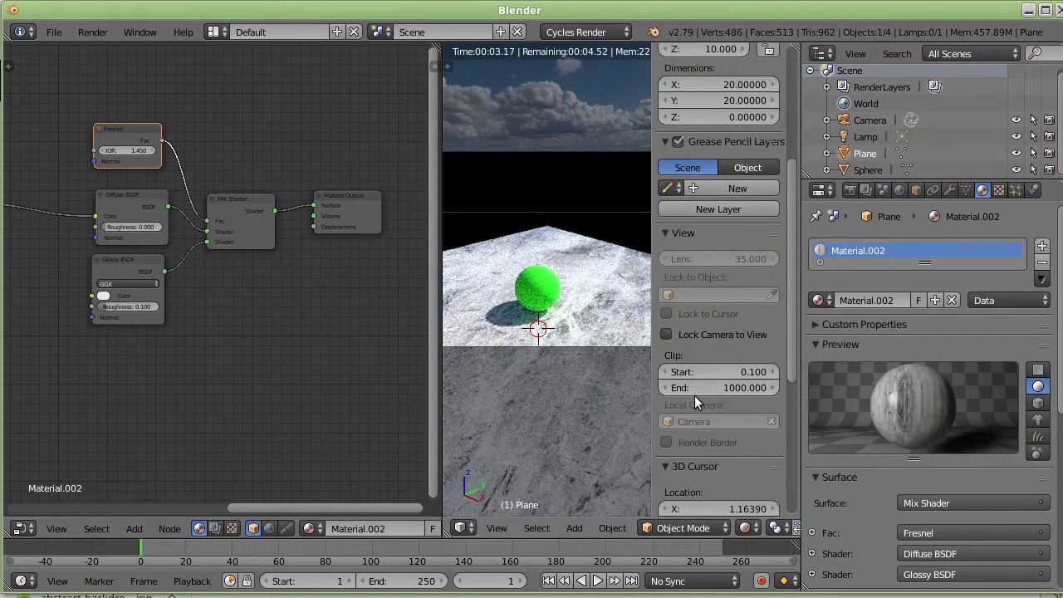
{"action": "left_click", "coordinate": [667, 335]}
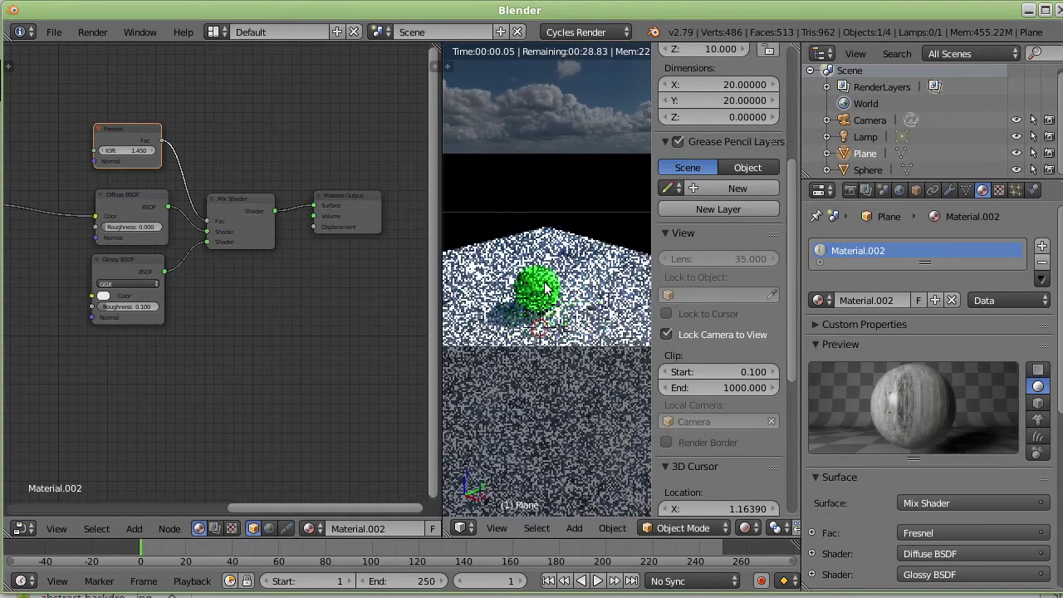
{"action": "mouse_move", "coordinate": [547, 259]}
{"action": "middle_mouse_down"}
{"action": "mouse_move", "coordinate": [551, 228]}
{"action": "mouse_move", "coordinate": [547, 278]}
{"action": "middle_mouse_up"}
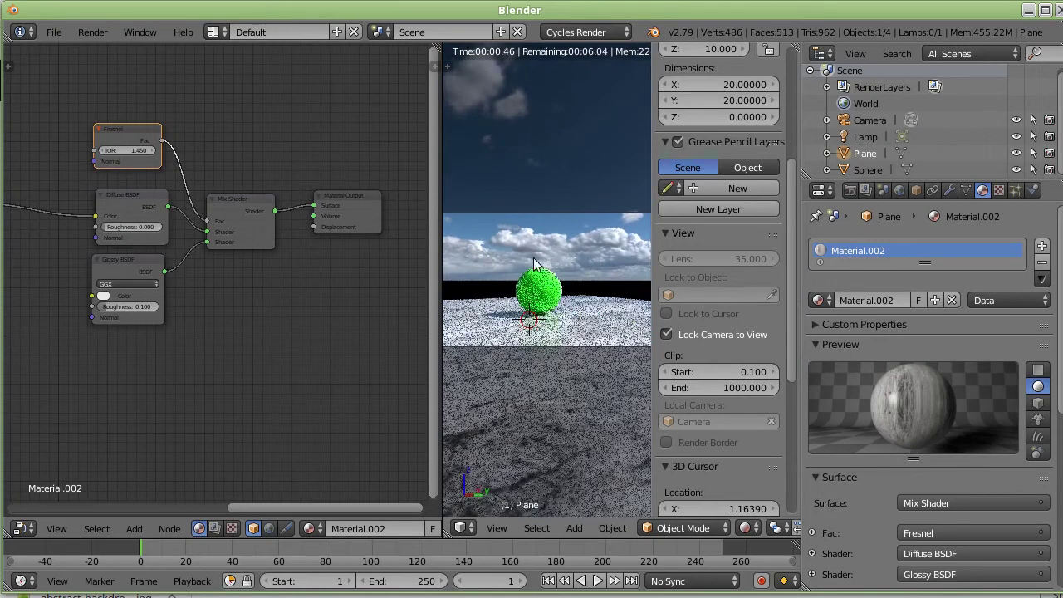
{"action": "scroll", "coordinate": [547, 278], "scroll_direction": "down", "scroll_amount": 1}
{"action": "scroll", "coordinate": [536, 282], "scroll_direction": "up", "scroll_amount": 3}
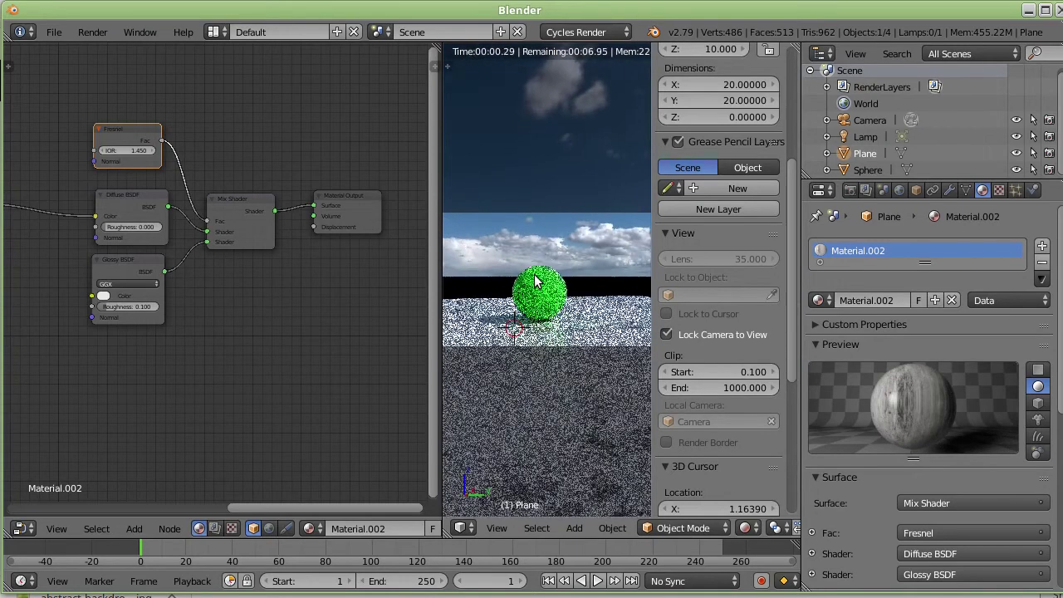
{"action": "left_click", "coordinate": [850, 190]}
{"action": "left_click", "coordinate": [856, 439]}
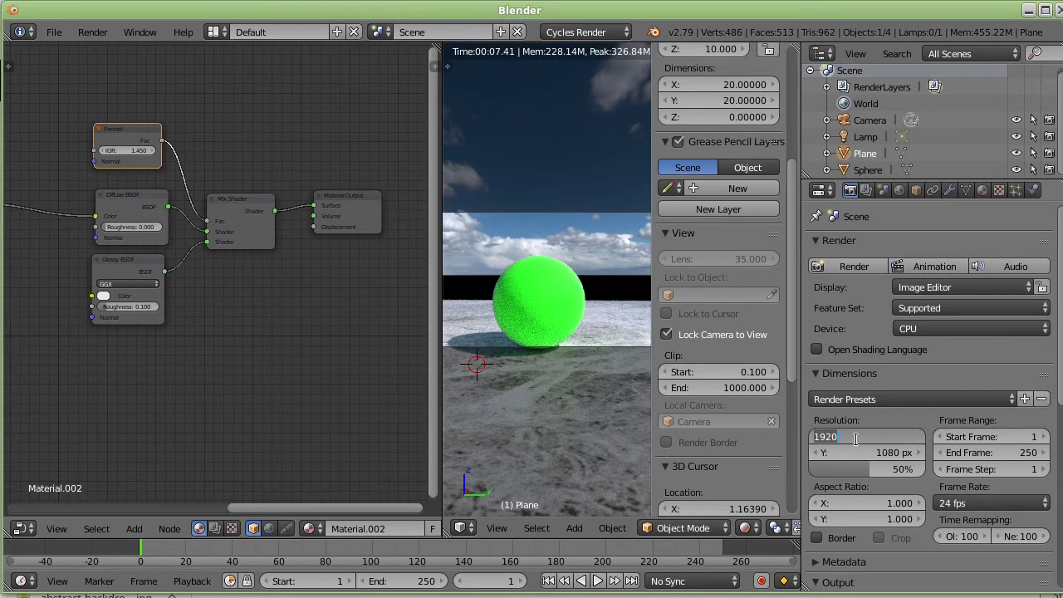
Keep 1920 width, change resolution percentage from 50% to 25%, and render a test image with F12
{"action": "key", "text": "Return"}
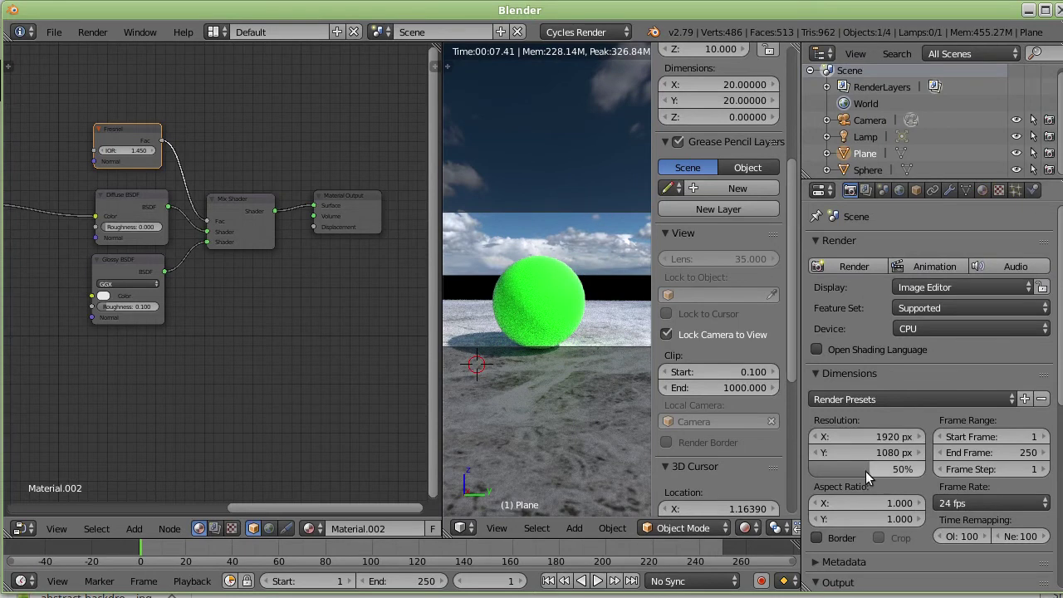
{"action": "left_click", "coordinate": [865, 470]}
{"action": "key", "text": "BackSpace"}
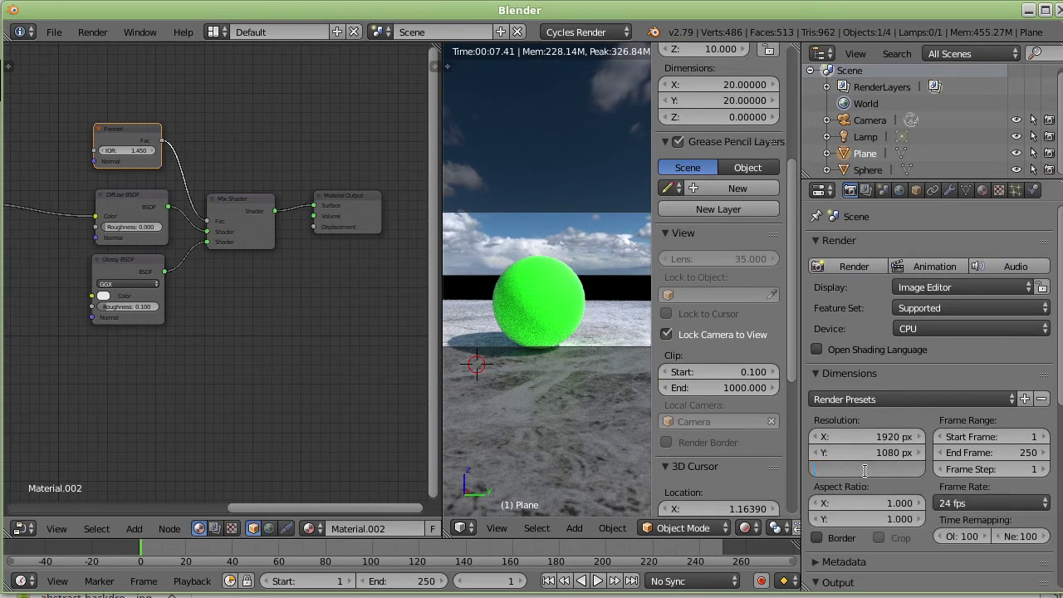
{"action": "type", "text": "25"}
{"action": "key", "text": "Return"}
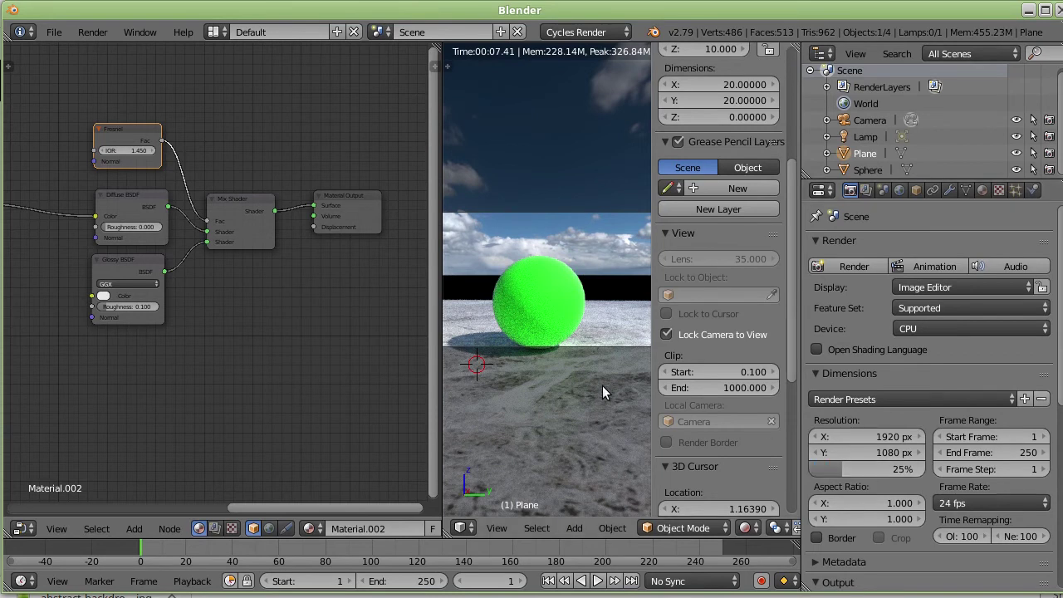
{"action": "key", "text": "F12"}
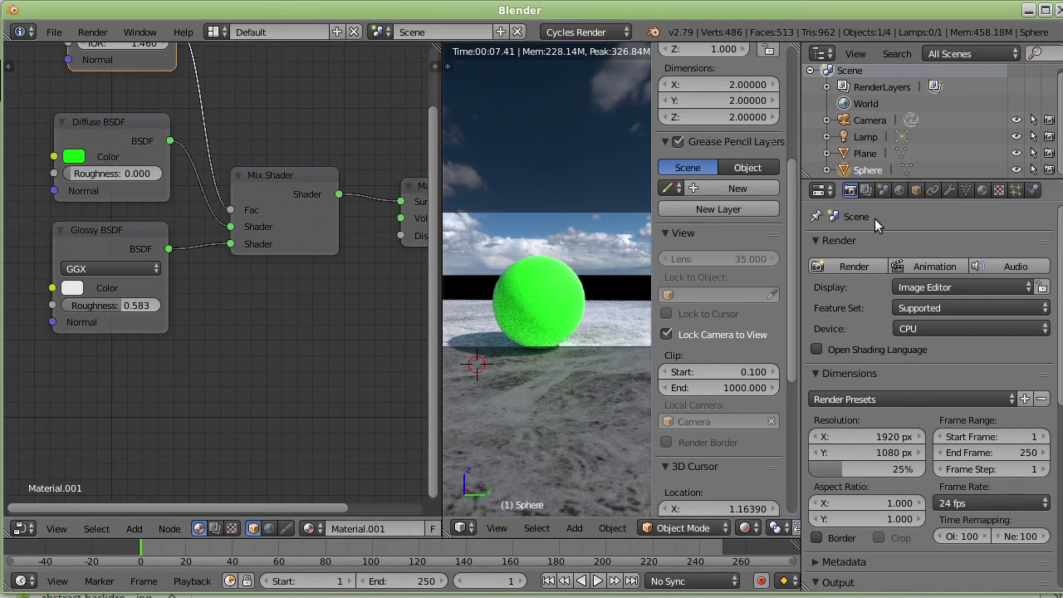
In the Material tab, drag the sphere's Glossy BSDF roughness to 0.142 and pan to the Fresnel node
{"action": "left_click", "coordinate": [982, 190]}
{"action": "left_click_drag", "start_coordinate": [116, 306], "coordinate": [158, 306]}
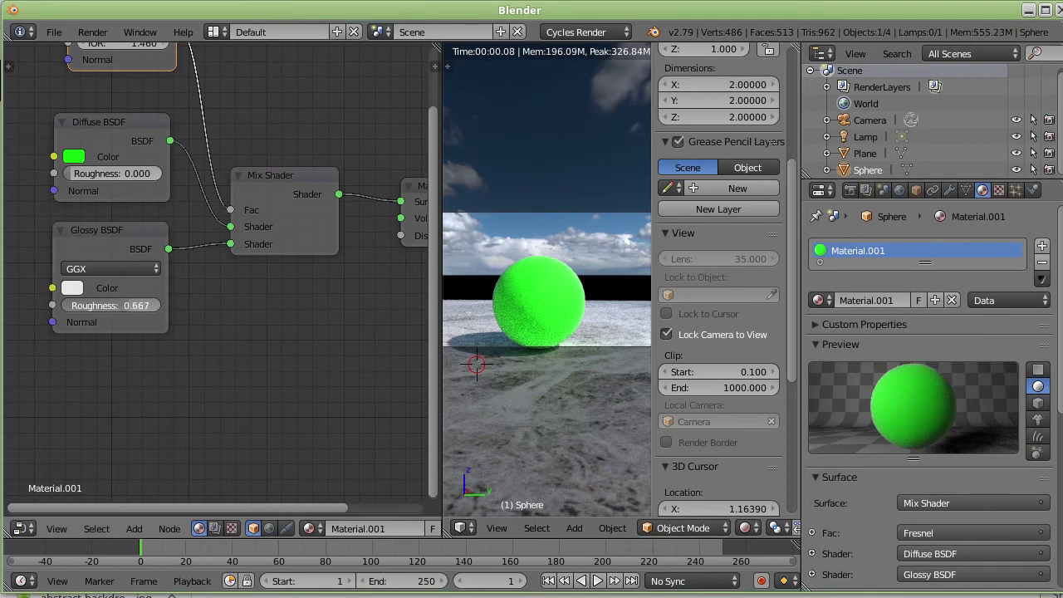
{"action": "left_click_drag", "start_coordinate": [127, 306], "coordinate": [138, 305]}
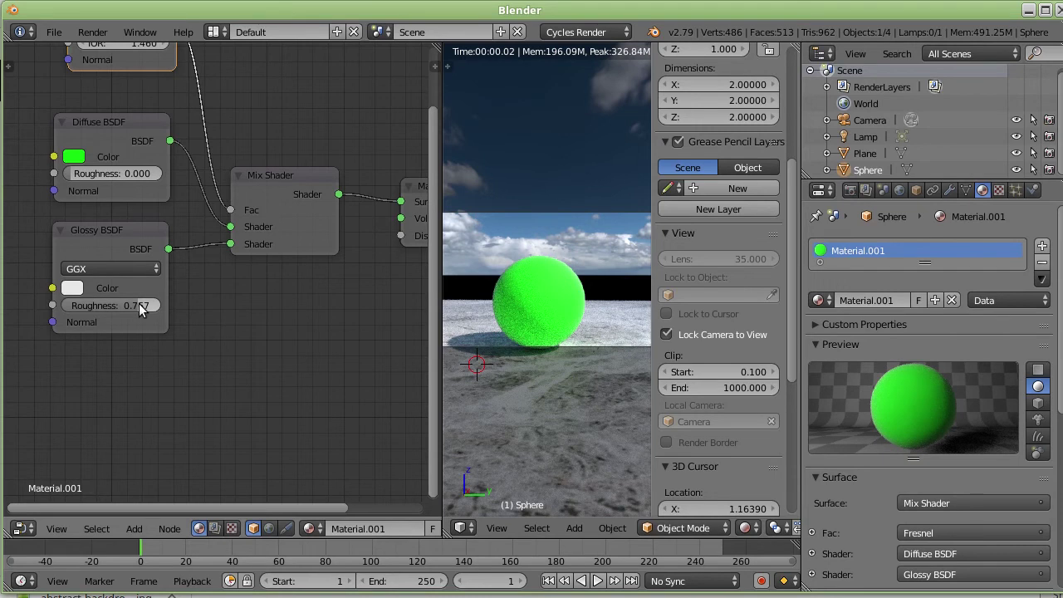
{"action": "left_click_drag", "start_coordinate": [139, 306], "coordinate": [66, 306]}
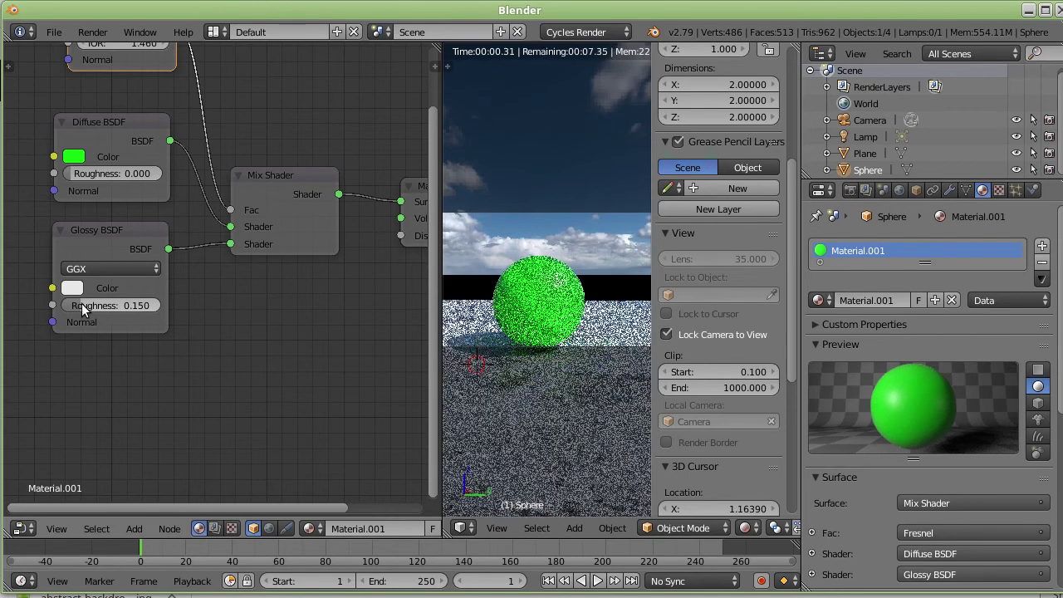
{"action": "left_click_drag", "start_coordinate": [82, 303], "coordinate": [75, 303]}
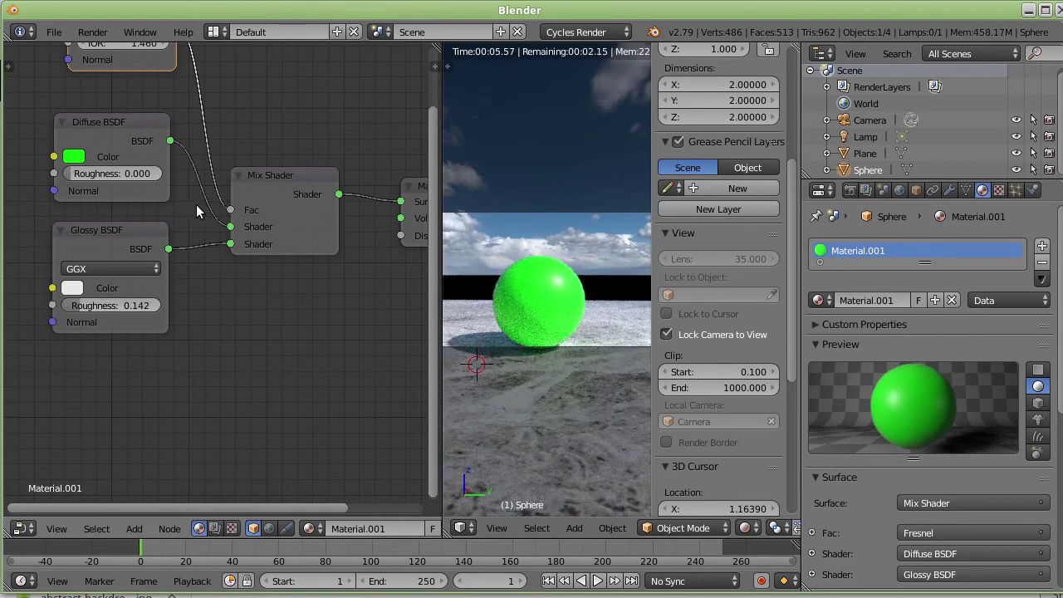
{"action": "mouse_move", "coordinate": [243, 146]}
{"action": "middle_mouse_down"}
{"action": "mouse_move", "coordinate": [315, 167]}
{"action": "mouse_move", "coordinate": [339, 202]}
{"action": "middle_mouse_up"}
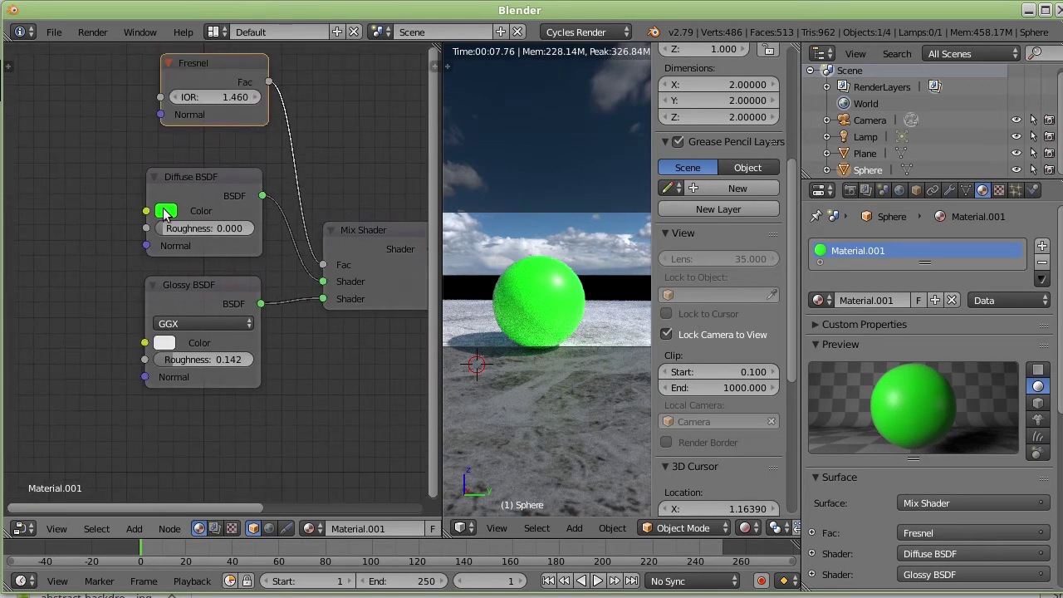
Change the sphere's diffuse colour from green to grey 0.294 and lower glossy roughness to 0.075
{"action": "left_click", "coordinate": [165, 213]}
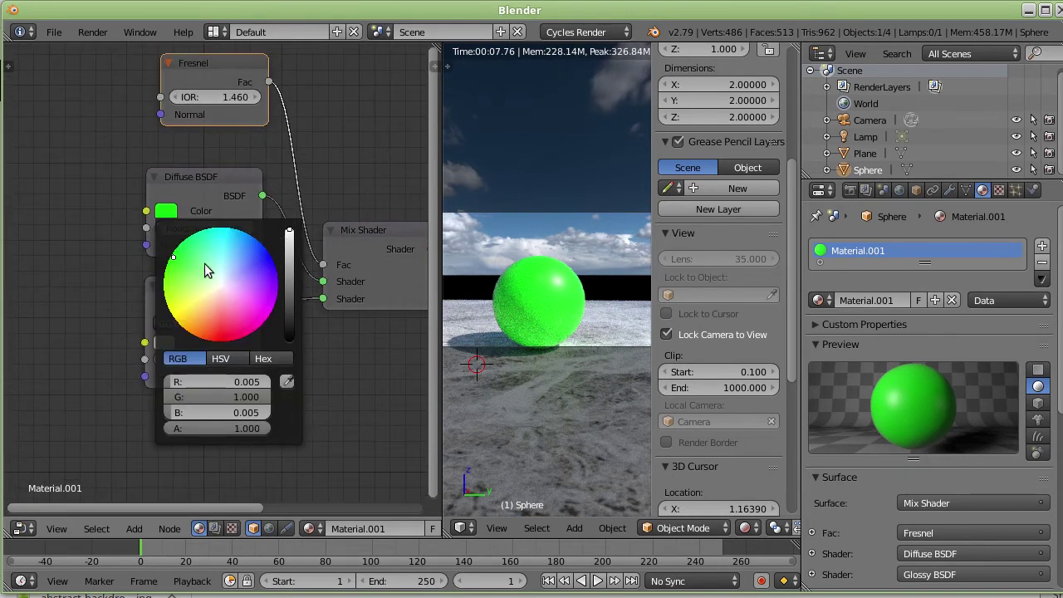
{"action": "left_click_drag", "start_coordinate": [173, 259], "coordinate": [220, 284]}
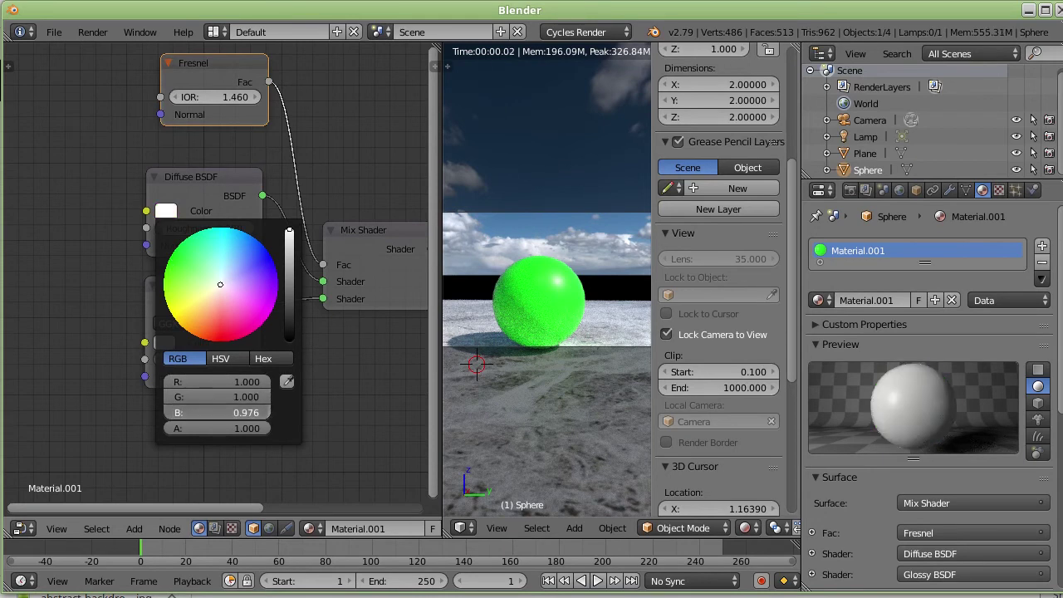
{"action": "left_click", "coordinate": [290, 233]}
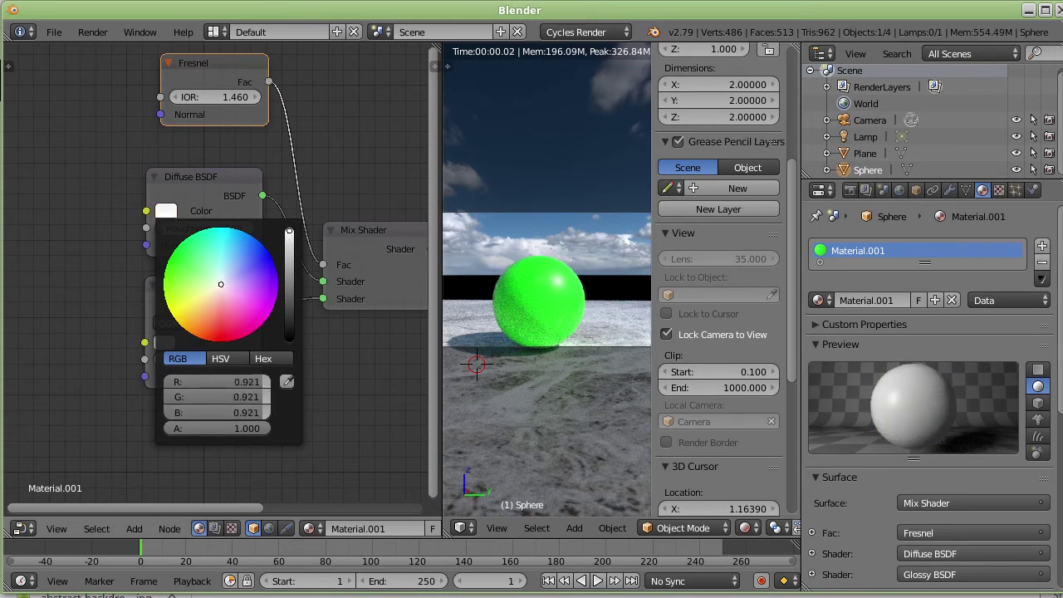
{"action": "left_click", "coordinate": [290, 275]}
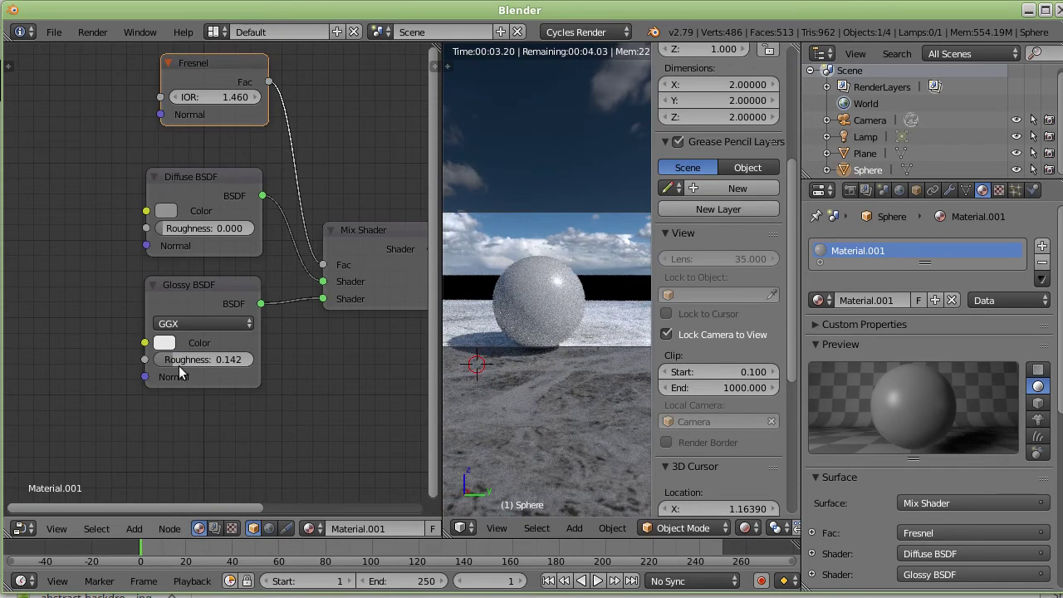
{"action": "mouse_move", "coordinate": [170, 359]}
{"action": "left_mouse_down"}
{"action": "mouse_move", "coordinate": [112, 359]}
{"action": "mouse_move", "coordinate": [166, 366]}
{"action": "left_mouse_up"}
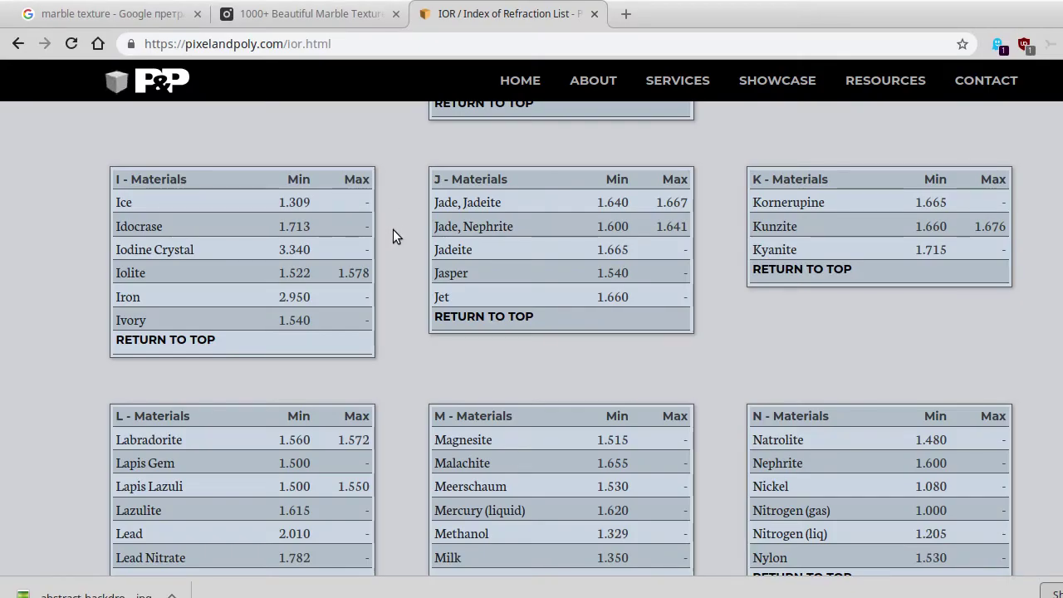
Jump to the S materials table in the pixelandpoly IOR list to find steel's IOR of 2.500
{"action": "scroll", "coordinate": [394, 240], "scroll_direction": "up", "scroll_amount": 2}
{"action": "scroll", "coordinate": [393, 239], "scroll_direction": "up", "scroll_amount": 10}
{"action": "scroll", "coordinate": [394, 239], "scroll_direction": "up", "scroll_amount": 4}
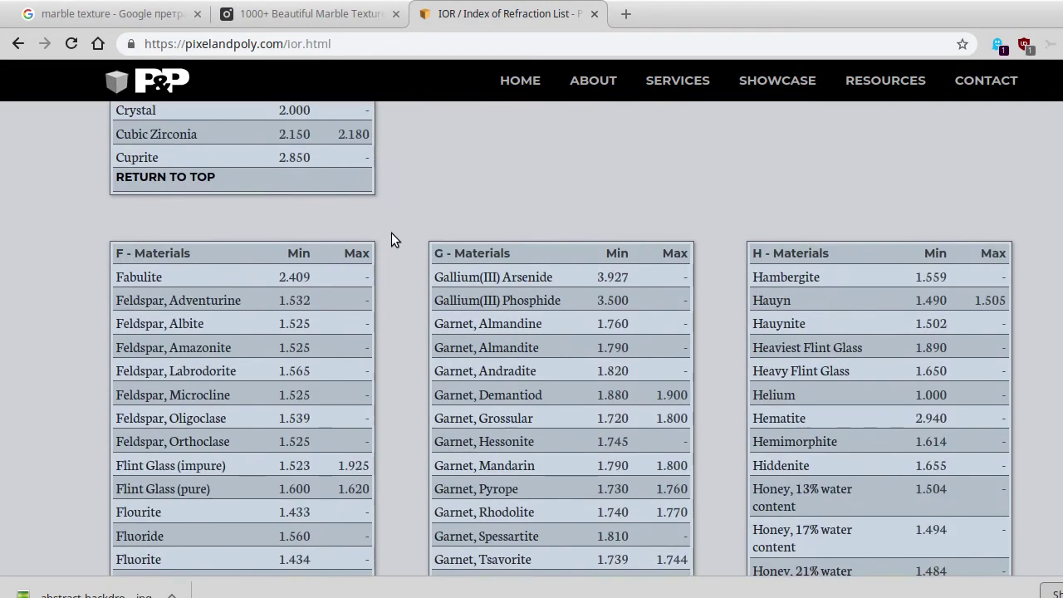
{"action": "scroll", "coordinate": [394, 239], "scroll_direction": "up", "scroll_amount": 4}
{"action": "scroll", "coordinate": [395, 239], "scroll_direction": "up", "scroll_amount": 5}
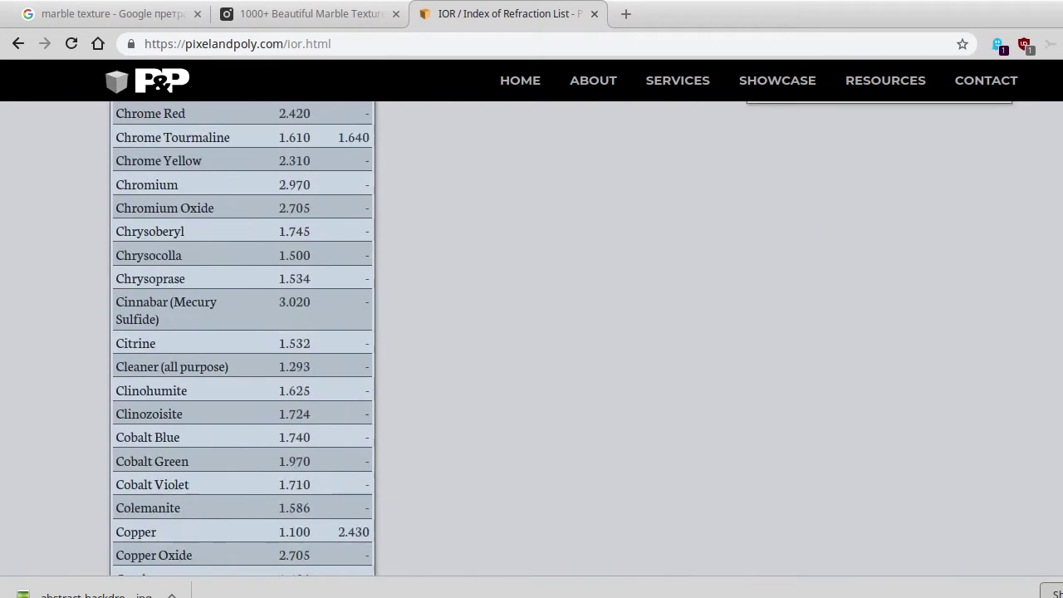
{"action": "scroll", "coordinate": [532, 245], "scroll_direction": "up", "scroll_amount": 20}
{"action": "scroll", "coordinate": [531, 328], "scroll_direction": "down", "scroll_amount": 3}
{"action": "scroll", "coordinate": [531, 291], "scroll_direction": "down", "scroll_amount": 3}
{"action": "scroll", "coordinate": [523, 244], "scroll_direction": "up", "scroll_amount": 2}
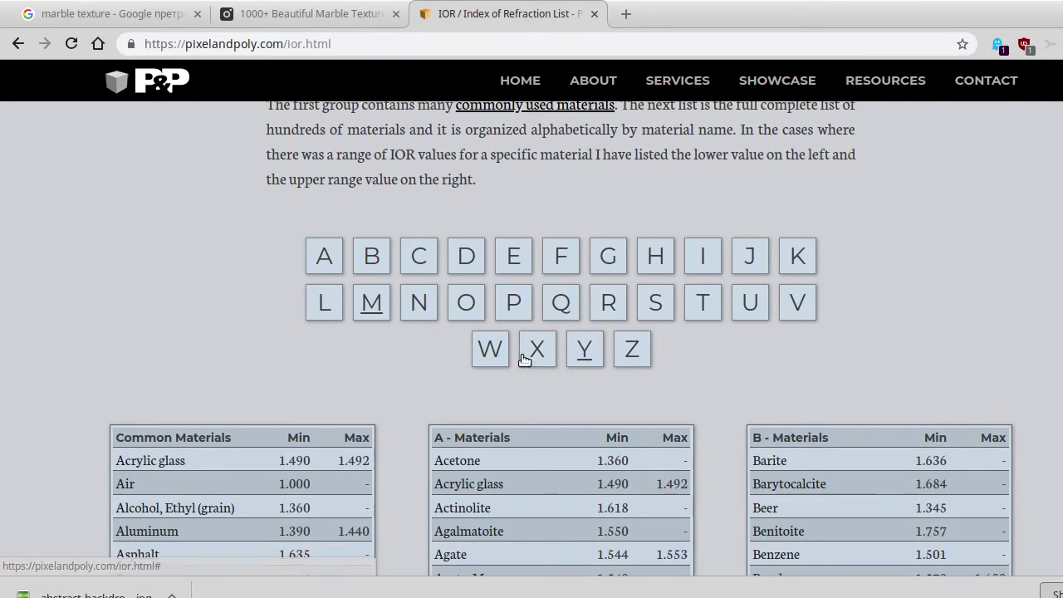
{"action": "left_click", "coordinate": [649, 306]}
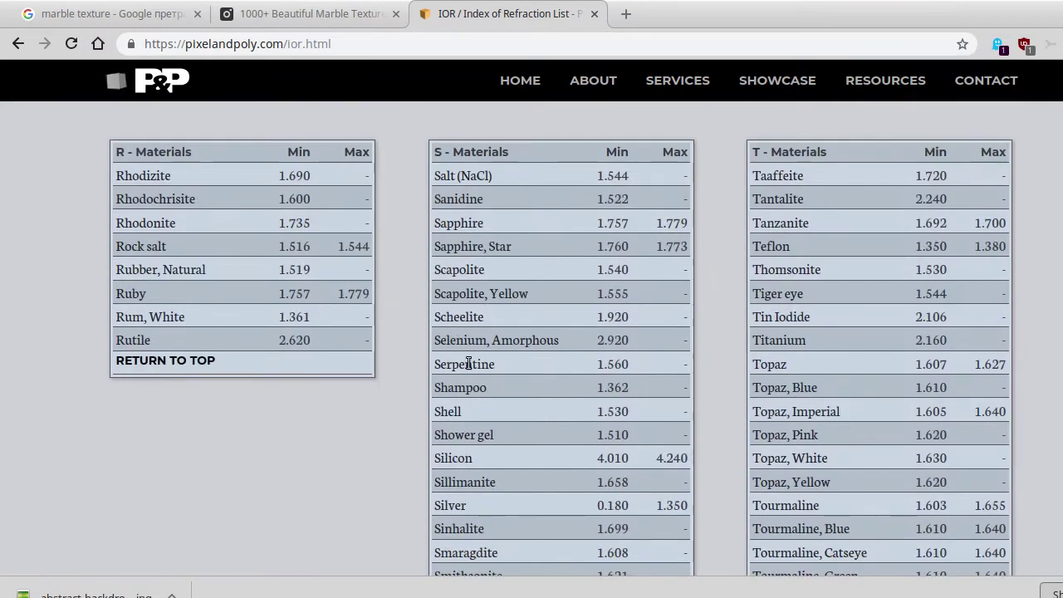
{"action": "scroll", "coordinate": [478, 428], "scroll_direction": "down", "scroll_amount": 4}
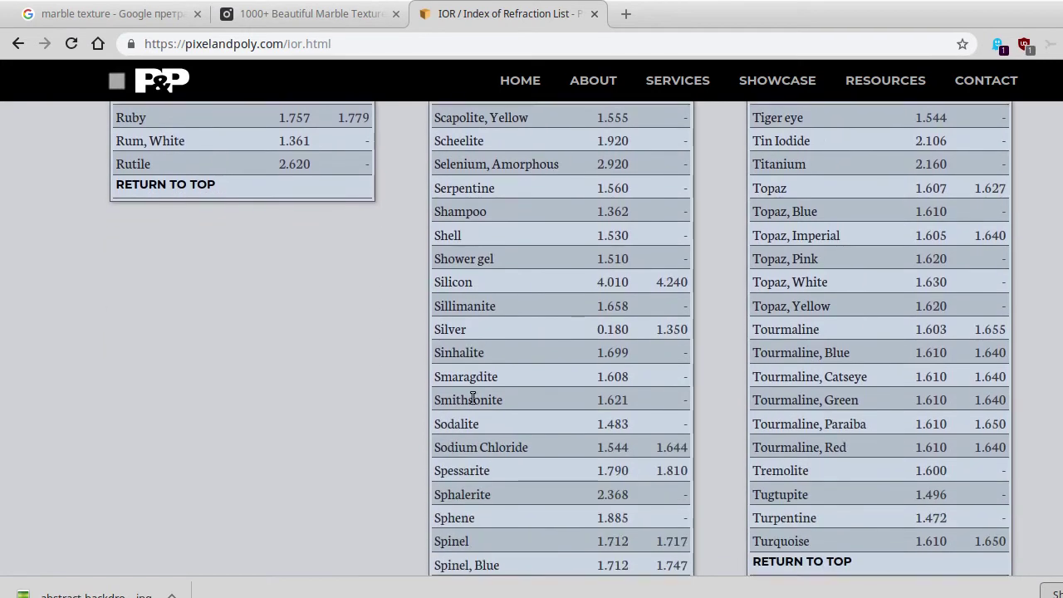
{"action": "scroll", "coordinate": [473, 397], "scroll_direction": "down", "scroll_amount": 8}
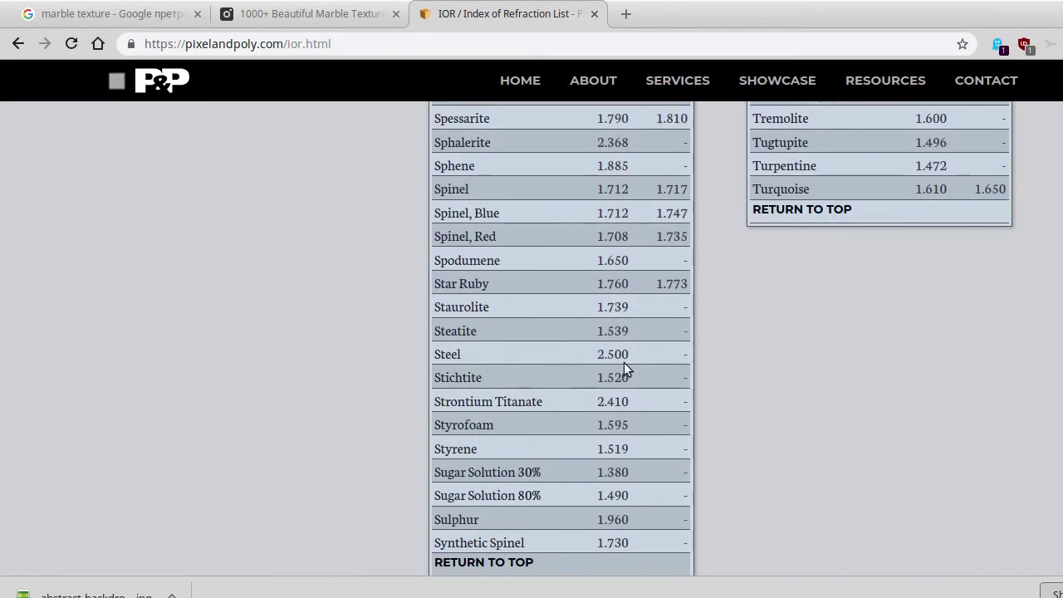
Change the Fresnel IOR from 1.46 to 2.5 and render the shinier sphere with F12
{"action": "key", "text": "alt+Tab"}
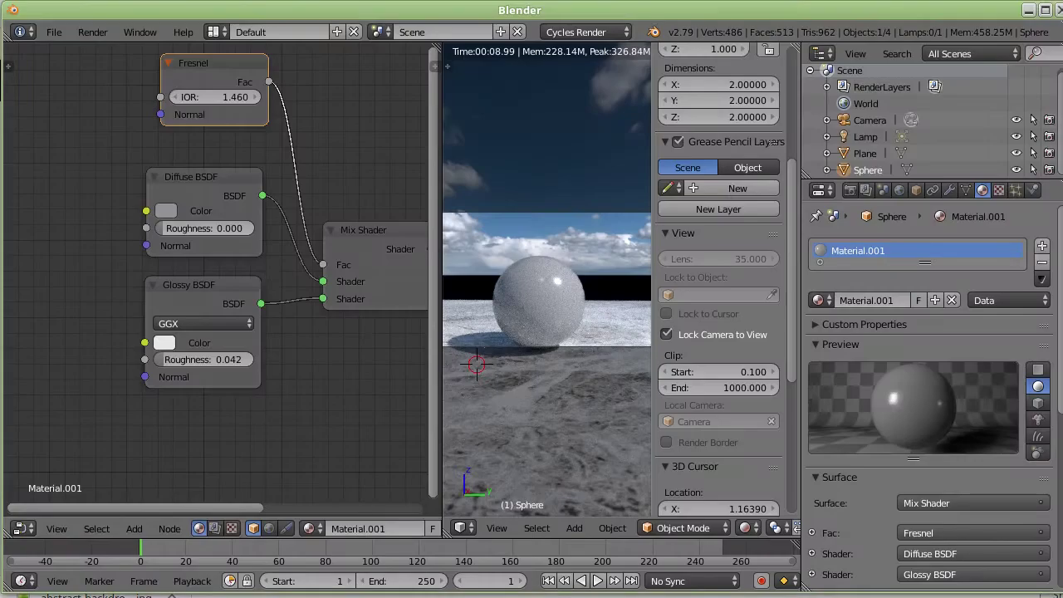
{"action": "left_click", "coordinate": [222, 96]}
{"action": "type", "text": "1.462.5"}
{"action": "key", "text": "Return"}
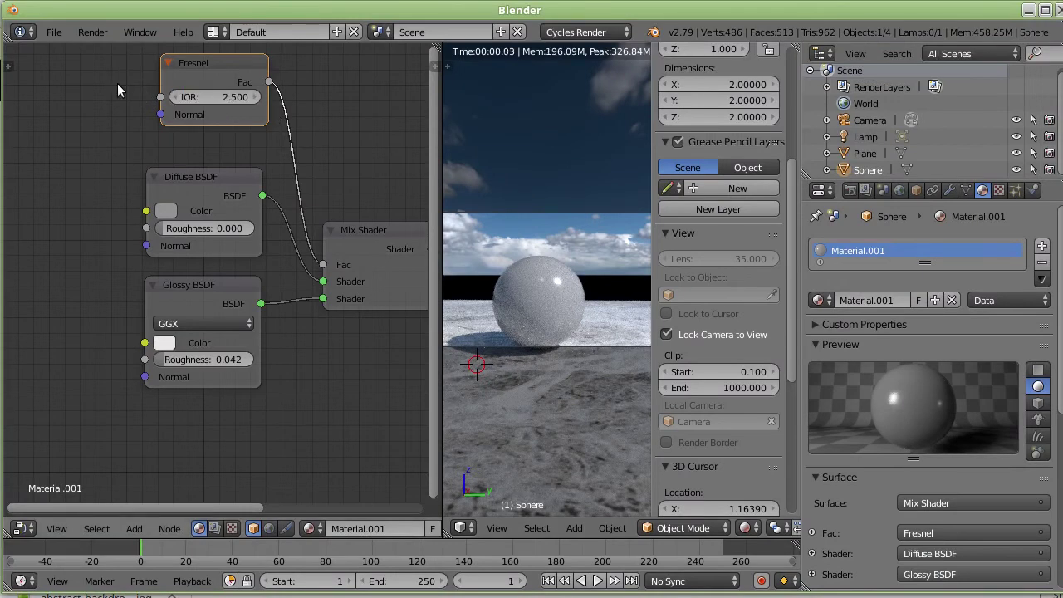
{"action": "left_click", "coordinate": [204, 359]}
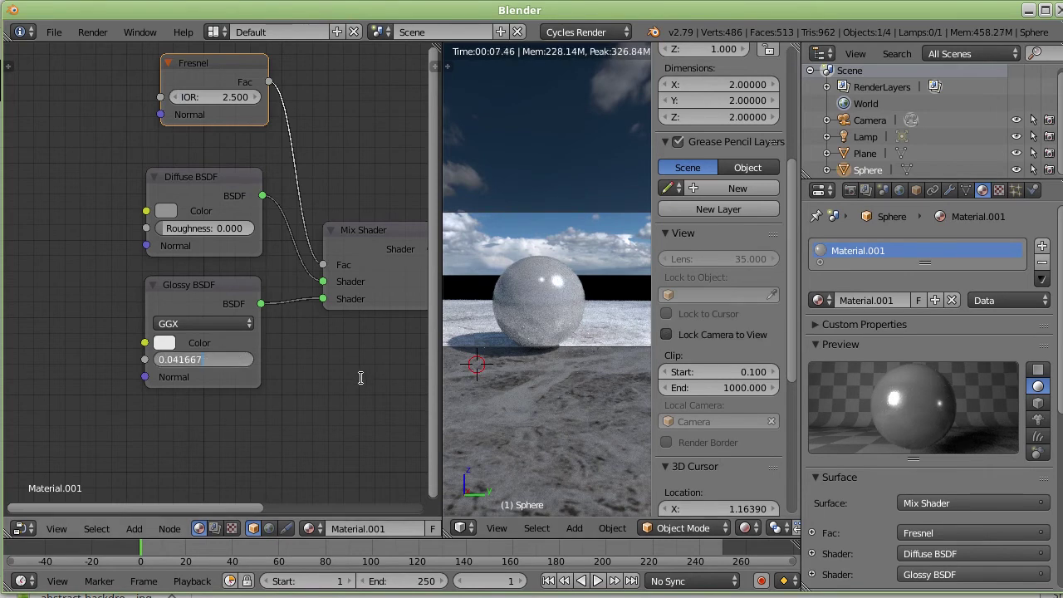
{"action": "key", "text": "F12"}
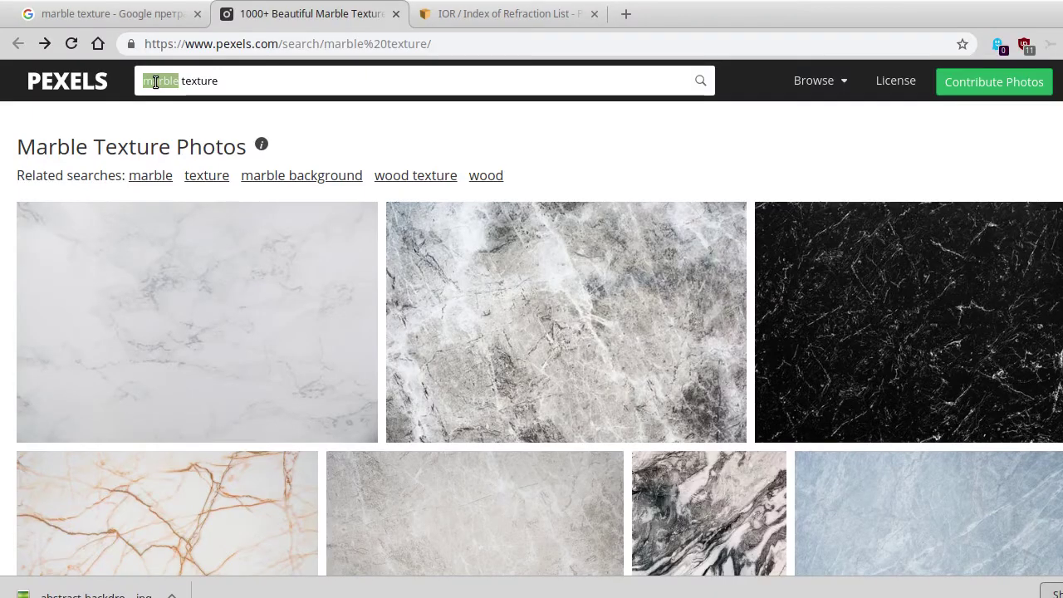
Search Pexels for 'steel' texture photos and browse the results grid
{"action": "type", "text": "steel"}
{"action": "key", "text": "Return"}
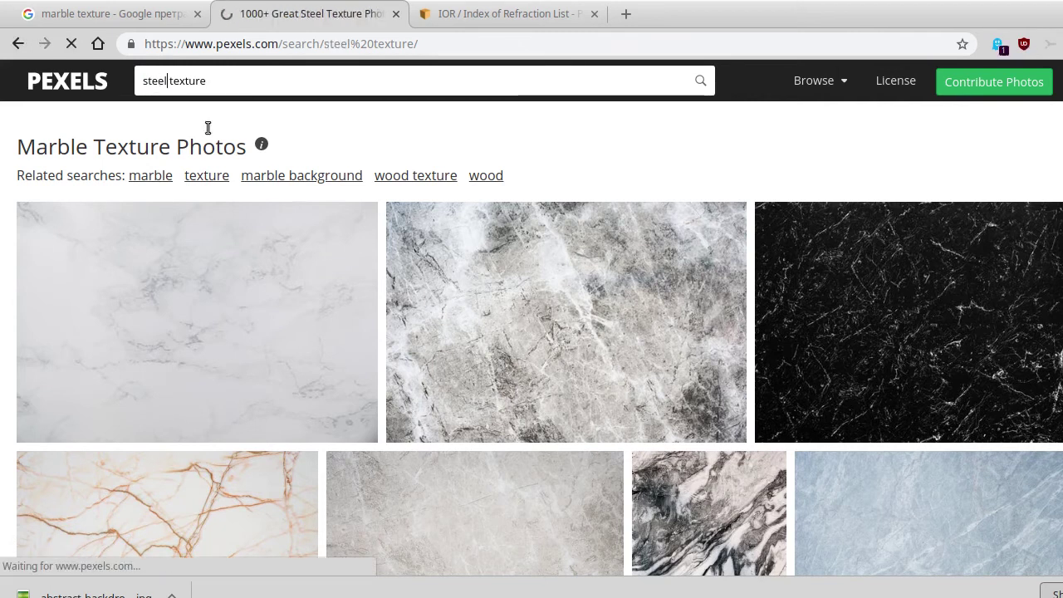
{"action": "scroll", "coordinate": [623, 333], "scroll_direction": "down", "scroll_amount": 3}
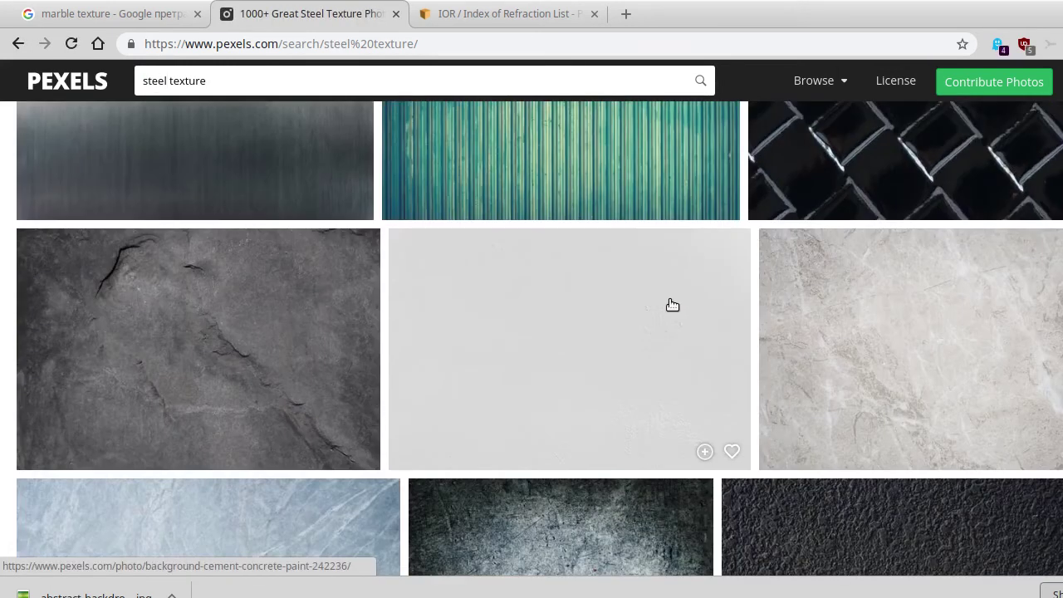
{"action": "scroll", "coordinate": [671, 304], "scroll_direction": "down", "scroll_amount": 2}
{"action": "scroll", "coordinate": [671, 299], "scroll_direction": "down", "scroll_amount": 2}
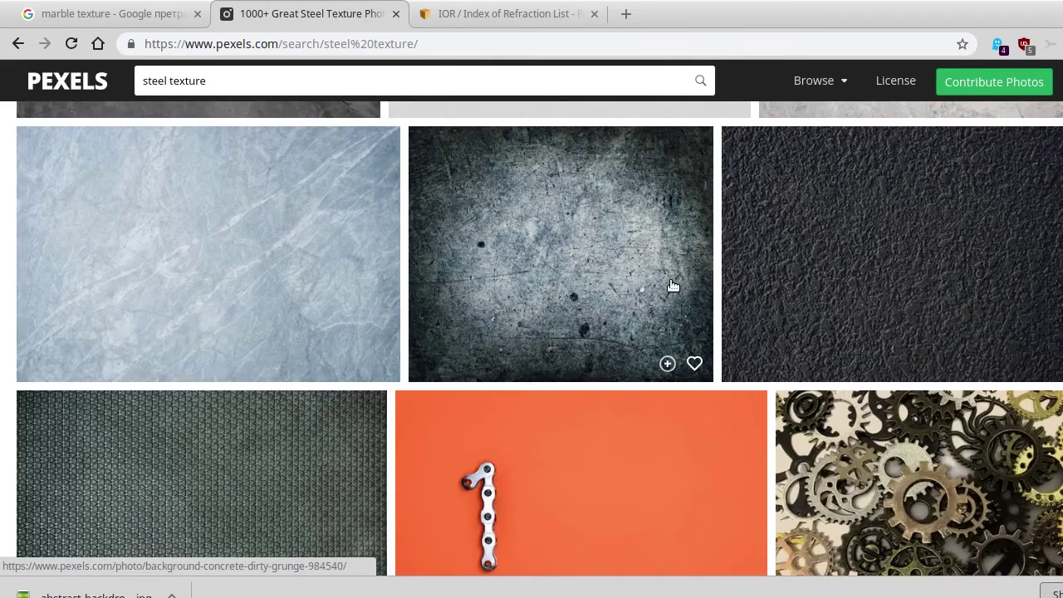
{"action": "scroll", "coordinate": [673, 285], "scroll_direction": "up", "scroll_amount": 5}
{"action": "scroll", "coordinate": [673, 285], "scroll_direction": "up", "scroll_amount": 2}
{"action": "scroll", "coordinate": [672, 265], "scroll_direction": "down", "scroll_amount": 3}
{"action": "scroll", "coordinate": [671, 256], "scroll_direction": "down", "scroll_amount": 4}
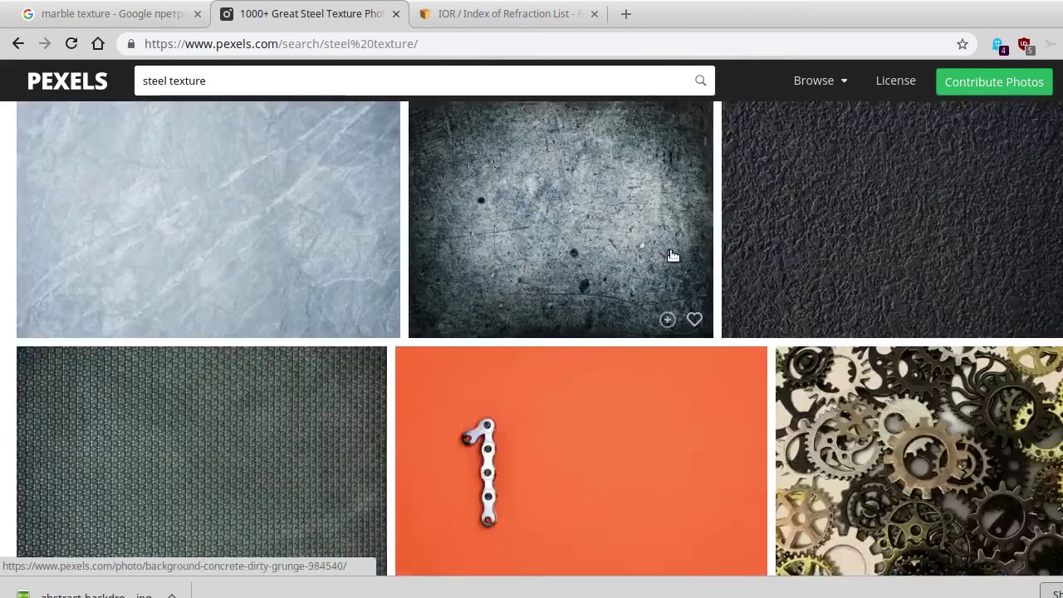
{"action": "scroll", "coordinate": [671, 255], "scroll_direction": "down", "scroll_amount": 4}
{"action": "scroll", "coordinate": [671, 254], "scroll_direction": "down", "scroll_amount": 4}
{"action": "scroll", "coordinate": [671, 254], "scroll_direction": "up", "scroll_amount": 7}
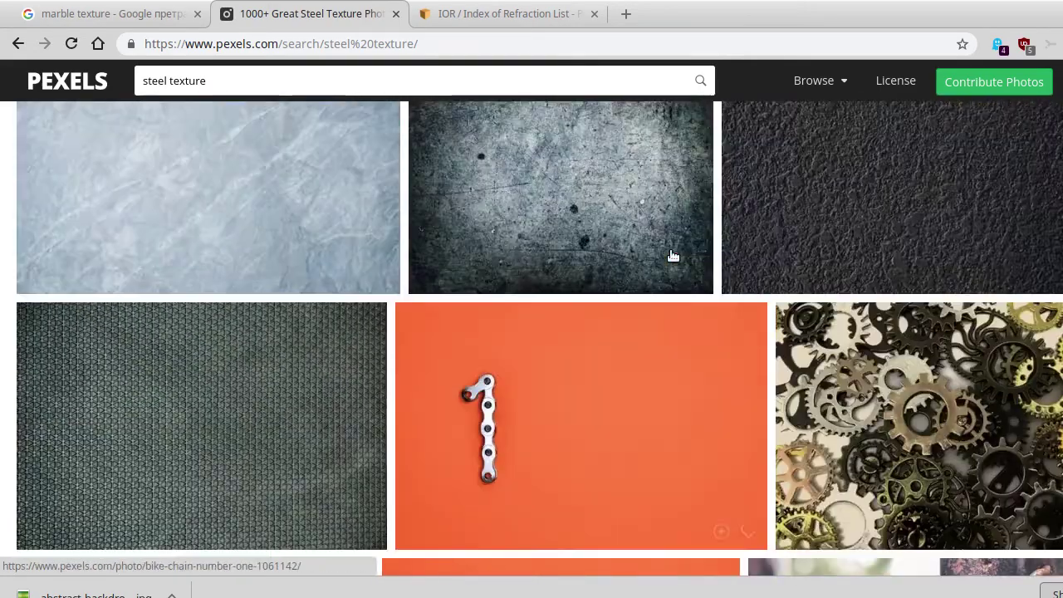
{"action": "scroll", "coordinate": [671, 254], "scroll_direction": "up", "scroll_amount": 6}
{"action": "scroll", "coordinate": [671, 254], "scroll_direction": "up", "scroll_amount": 2}
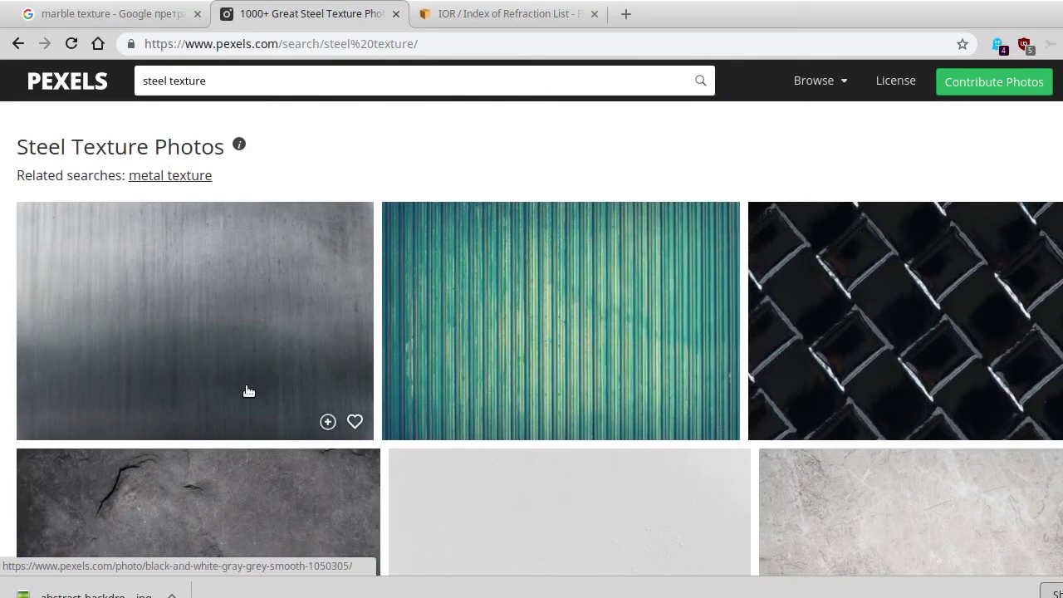
{"action": "scroll", "coordinate": [273, 341], "scroll_direction": "down", "scroll_amount": 3}
{"action": "scroll", "coordinate": [272, 329], "scroll_direction": "up", "scroll_amount": 2}
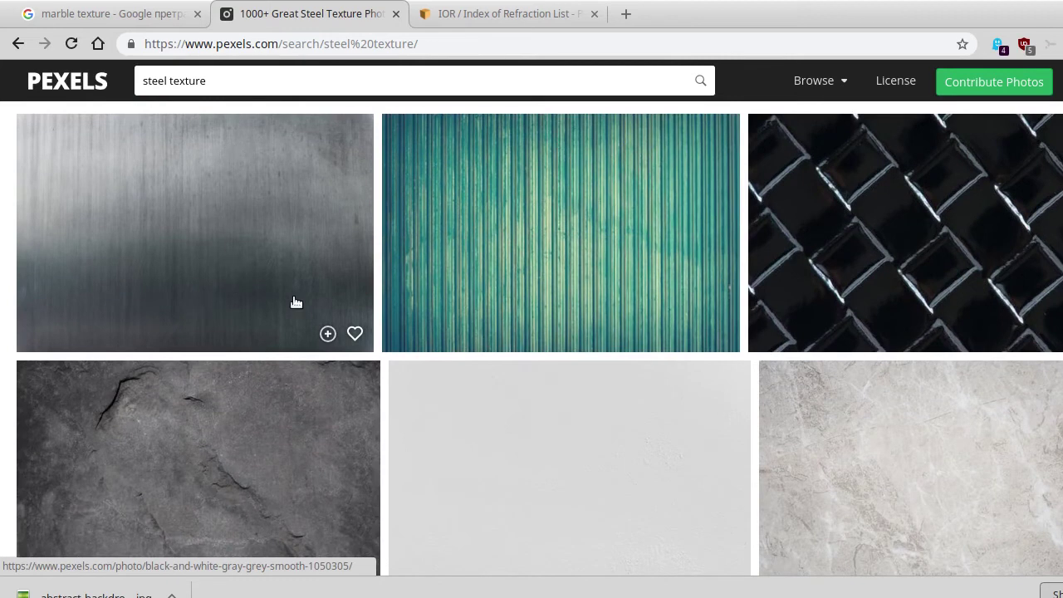
{"action": "scroll", "coordinate": [603, 354], "scroll_direction": "down", "scroll_amount": 3}
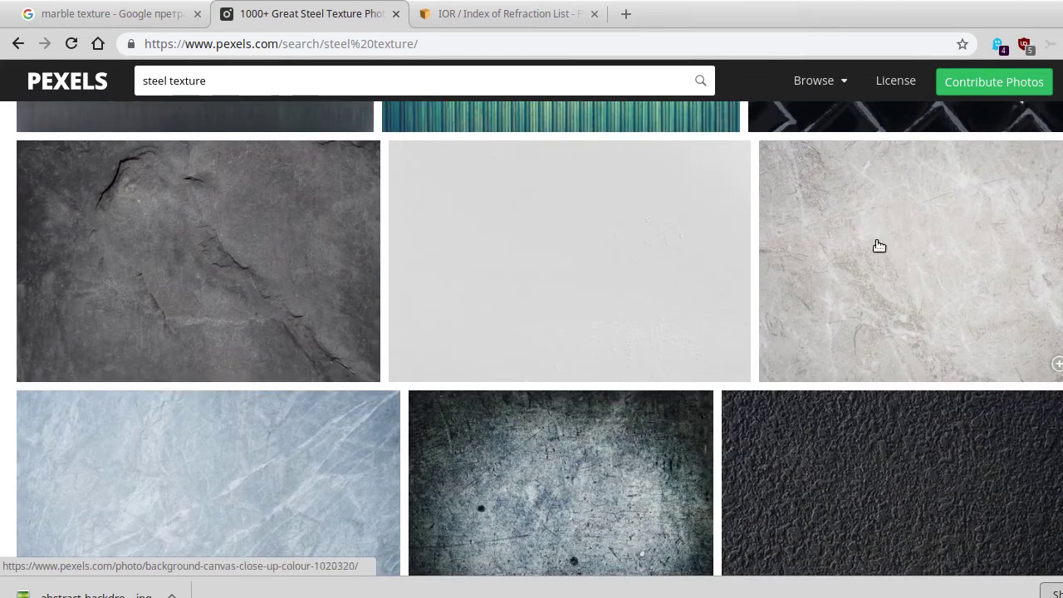
{"action": "scroll", "coordinate": [315, 292], "scroll_direction": "down", "scroll_amount": 4}
{"action": "scroll", "coordinate": [315, 292], "scroll_direction": "down", "scroll_amount": 3}
{"action": "scroll", "coordinate": [320, 290], "scroll_direction": "down", "scroll_amount": 3}
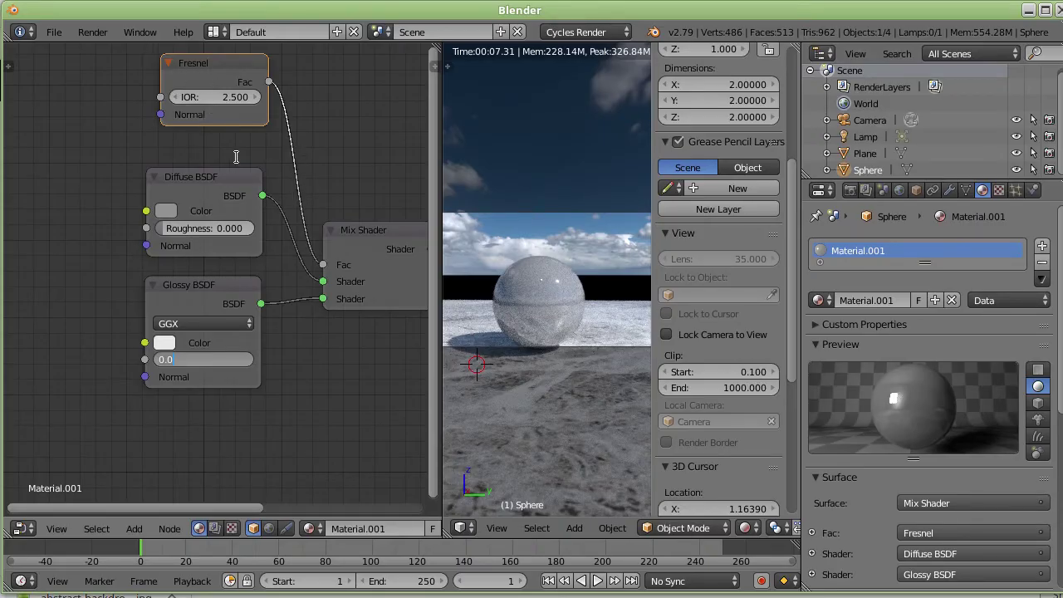
Set the sphere's Glossy Roughness to 0 and recentre the node tree
{"action": "key", "text": "Return"}
{"action": "scroll", "coordinate": [314, 188], "scroll_direction": "down", "scroll_amount": 2}
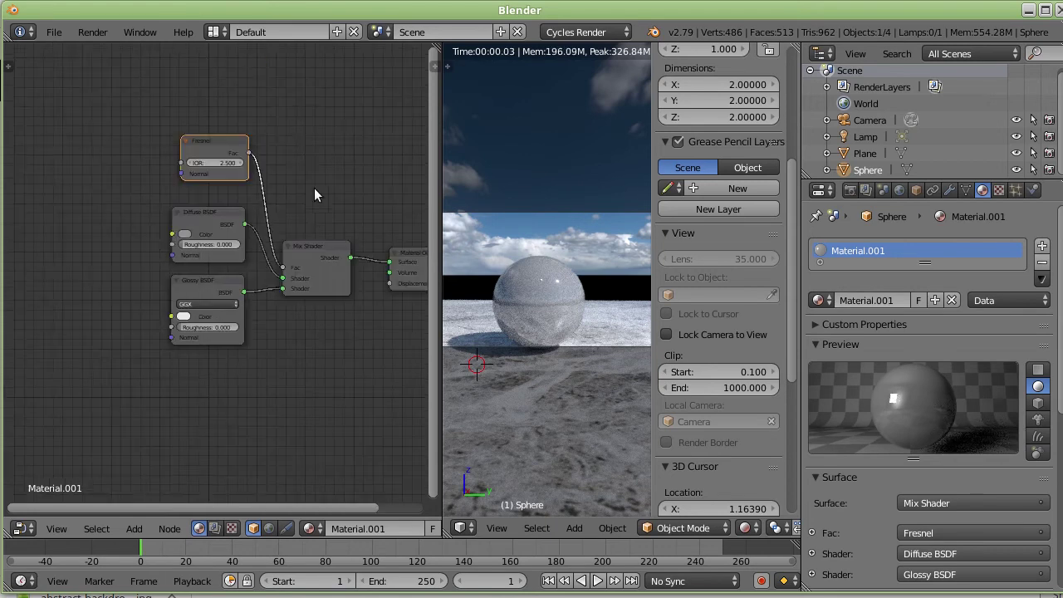
{"action": "middle_click_drag", "start_coordinate": [306, 190], "coordinate": [219, 167]}
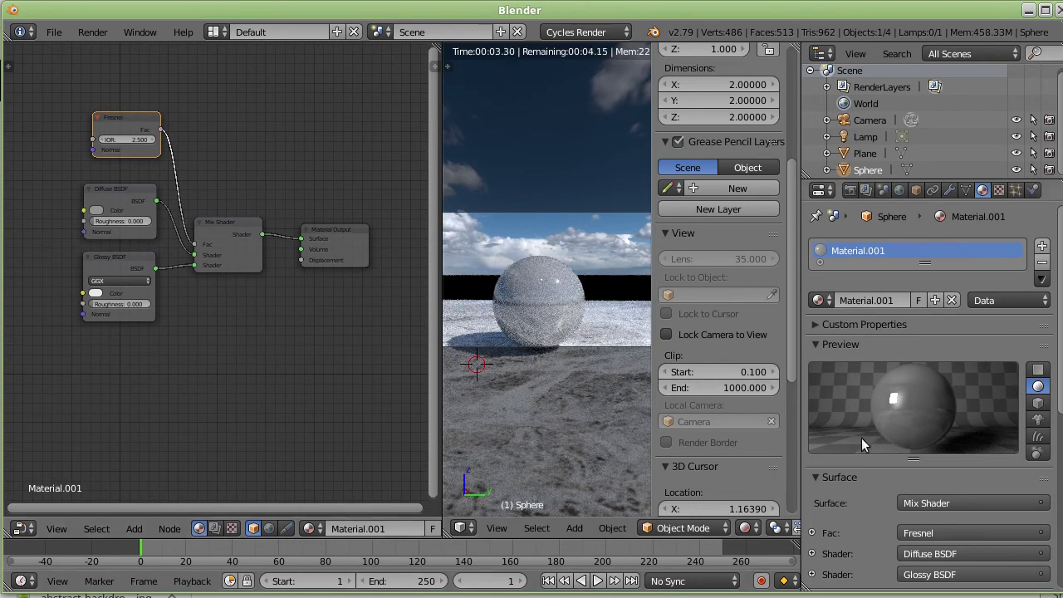
Show the Plane's Material.002 marble node tree in a wider, zoomed-in node editor
{"action": "left_click", "coordinate": [872, 155]}
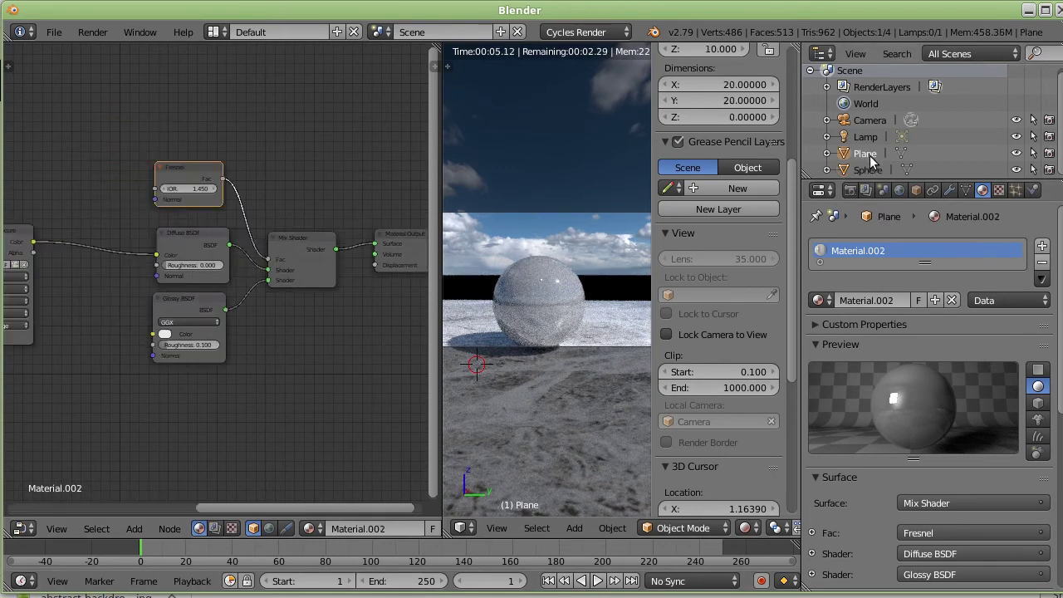
{"action": "scroll", "coordinate": [257, 406], "scroll_direction": "down", "scroll_amount": 2}
{"action": "scroll", "coordinate": [256, 403], "scroll_direction": "down", "scroll_amount": 2}
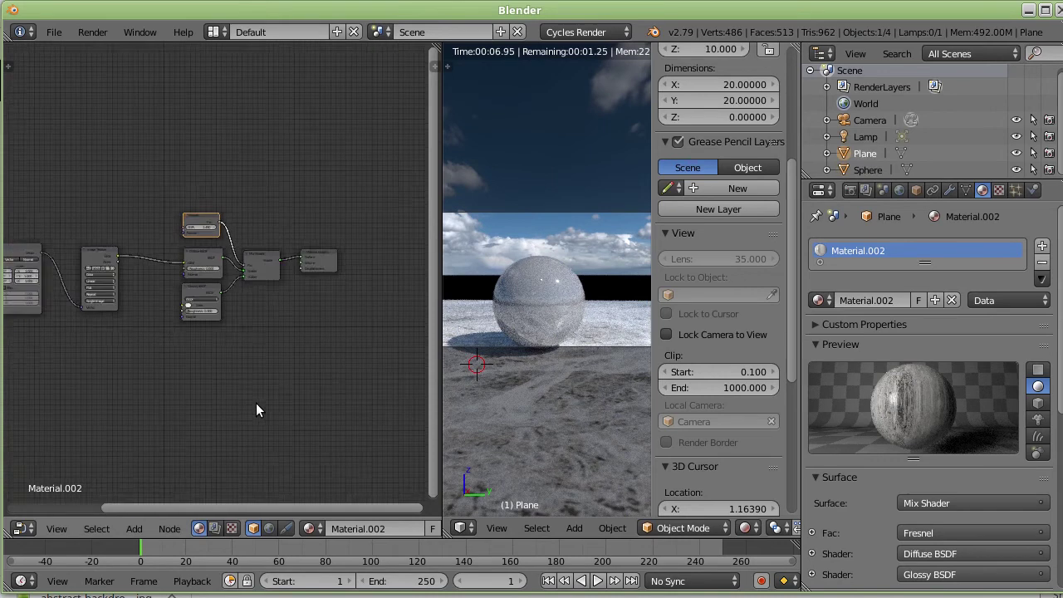
{"action": "scroll", "coordinate": [199, 374], "scroll_direction": "down", "scroll_amount": 2}
{"action": "mouse_move", "coordinate": [131, 347]}
{"action": "middle_mouse_down"}
{"action": "mouse_move", "coordinate": [244, 346]}
{"action": "mouse_move", "coordinate": [220, 323]}
{"action": "middle_mouse_up"}
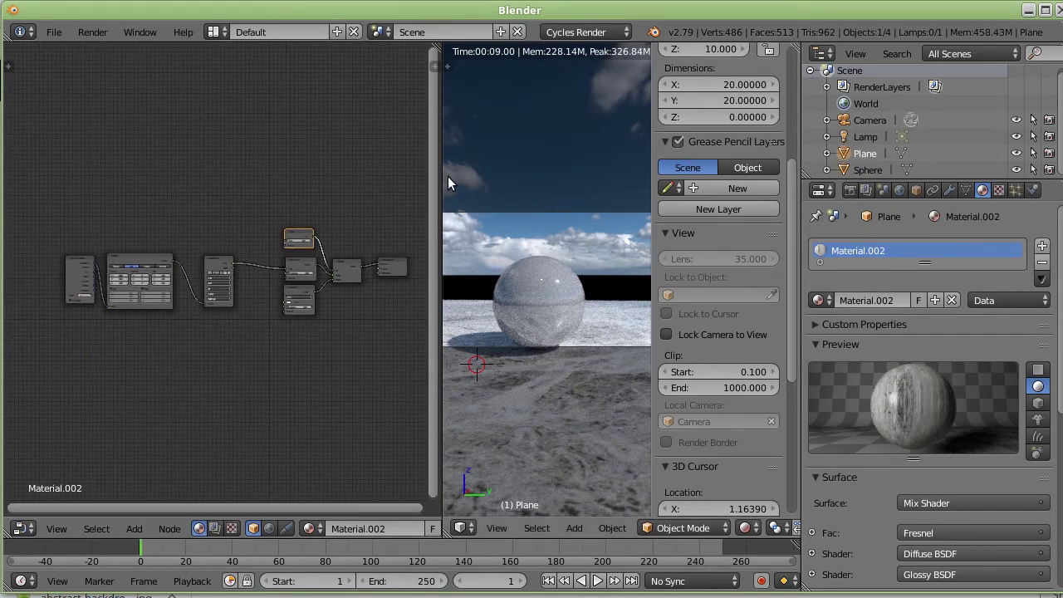
{"action": "left_click_drag", "start_coordinate": [441, 174], "coordinate": [696, 253]}
{"action": "scroll", "coordinate": [352, 347], "scroll_direction": "up", "scroll_amount": 1}
{"action": "scroll", "coordinate": [352, 346], "scroll_direction": "up", "scroll_amount": 2}
{"action": "scroll", "coordinate": [365, 344], "scroll_direction": "down", "scroll_amount": 1}
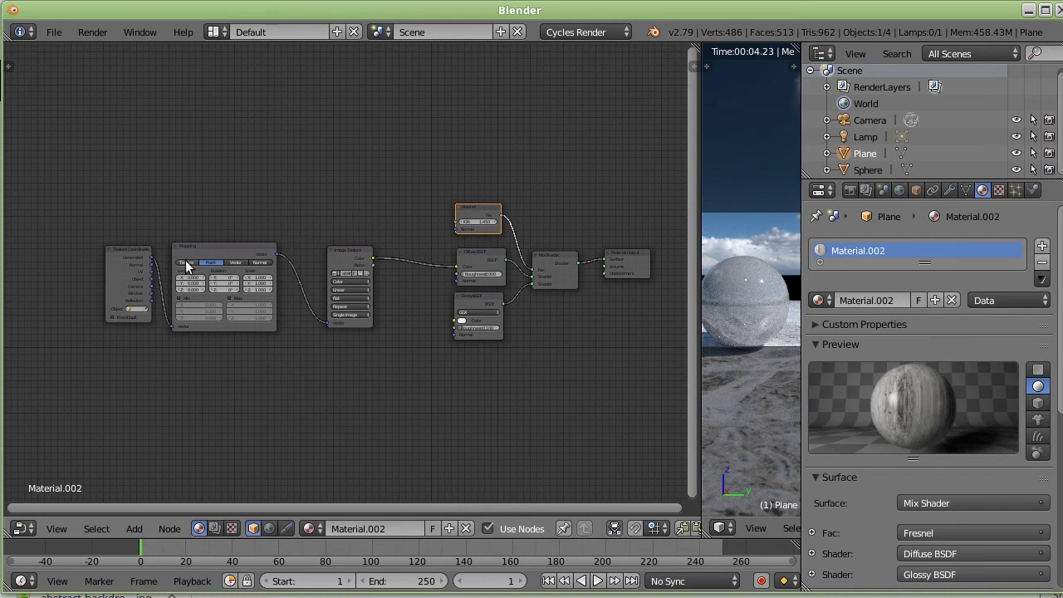
Bring the texture nodes into view and collapse the Mapping node to its header
{"action": "scroll", "coordinate": [186, 264], "scroll_direction": "up", "scroll_amount": 1}
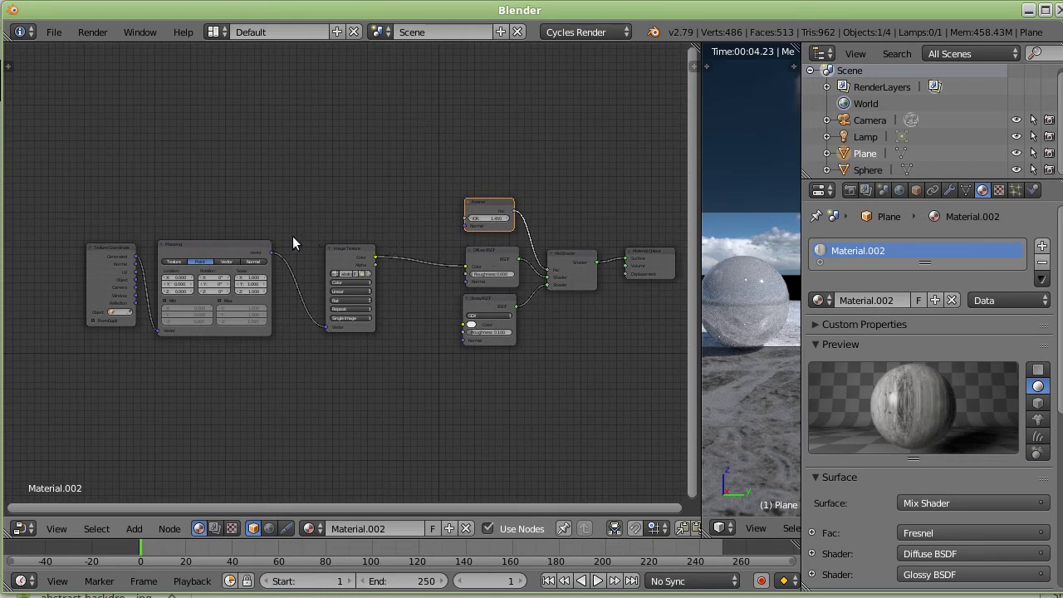
{"action": "scroll", "coordinate": [403, 208], "scroll_direction": "up", "scroll_amount": 1}
{"action": "scroll", "coordinate": [403, 209], "scroll_direction": "up", "scroll_amount": 1}
{"action": "scroll", "coordinate": [408, 197], "scroll_direction": "up", "scroll_amount": 1}
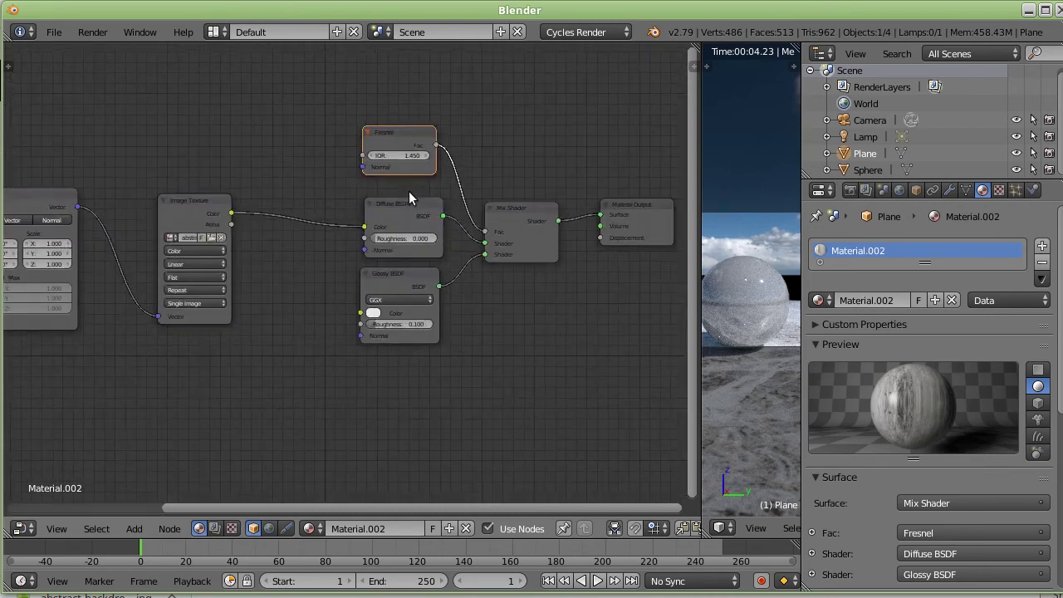
{"action": "scroll", "coordinate": [408, 197], "scroll_direction": "up", "scroll_amount": 1}
{"action": "middle_click_drag", "start_coordinate": [515, 147], "coordinate": [473, 241]}
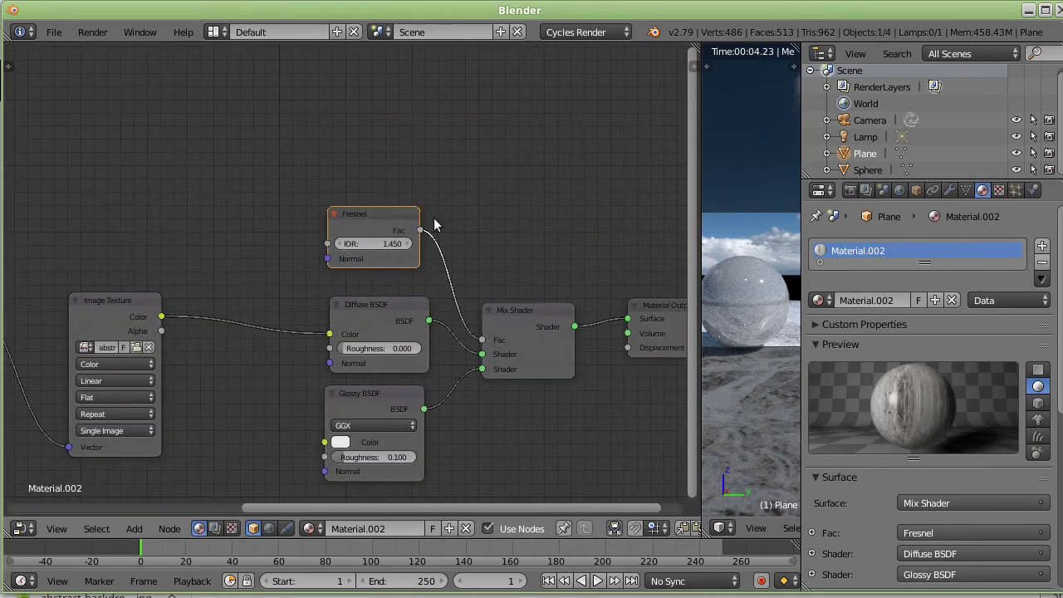
{"action": "scroll", "coordinate": [465, 224], "scroll_direction": "up", "scroll_amount": 1}
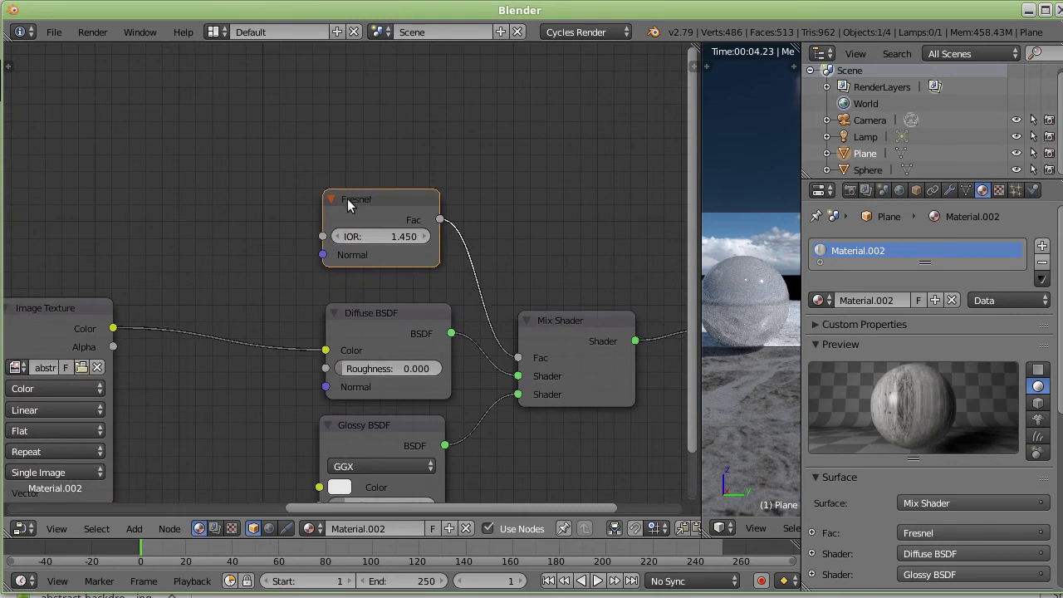
{"action": "scroll", "coordinate": [187, 219], "scroll_direction": "down", "scroll_amount": 1}
{"action": "middle_click_drag", "start_coordinate": [178, 219], "coordinate": [339, 198]}
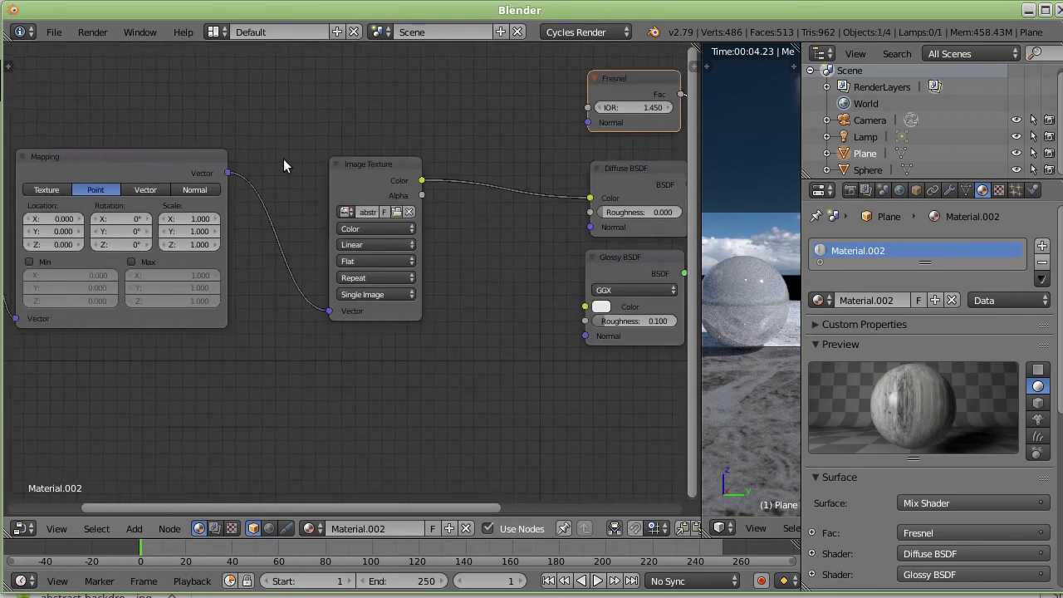
{"action": "middle_click_drag", "start_coordinate": [275, 156], "coordinate": [324, 169]}
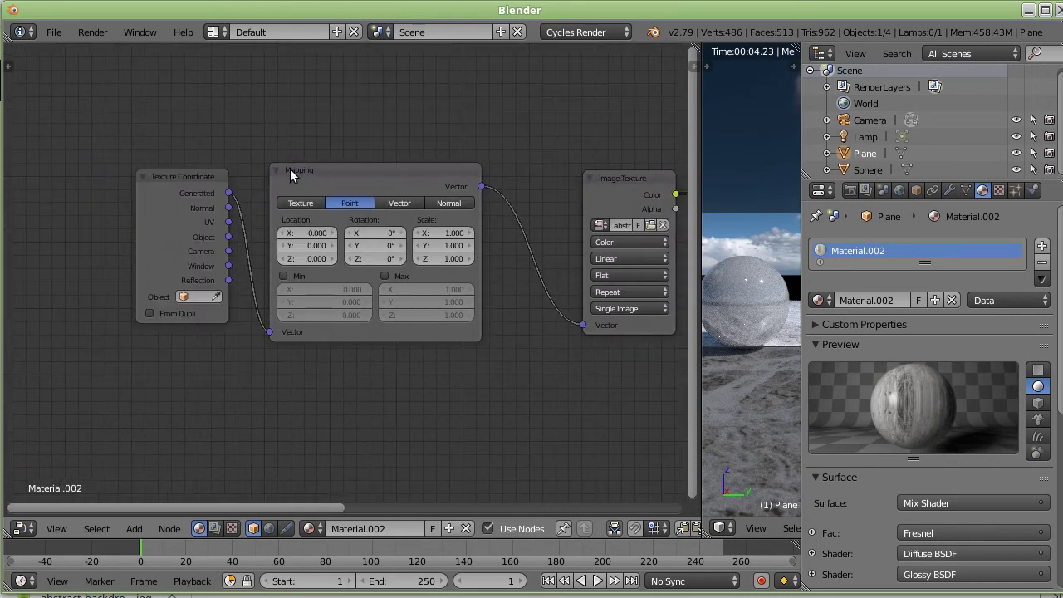
{"action": "left_click_drag", "start_coordinate": [308, 169], "coordinate": [330, 170]}
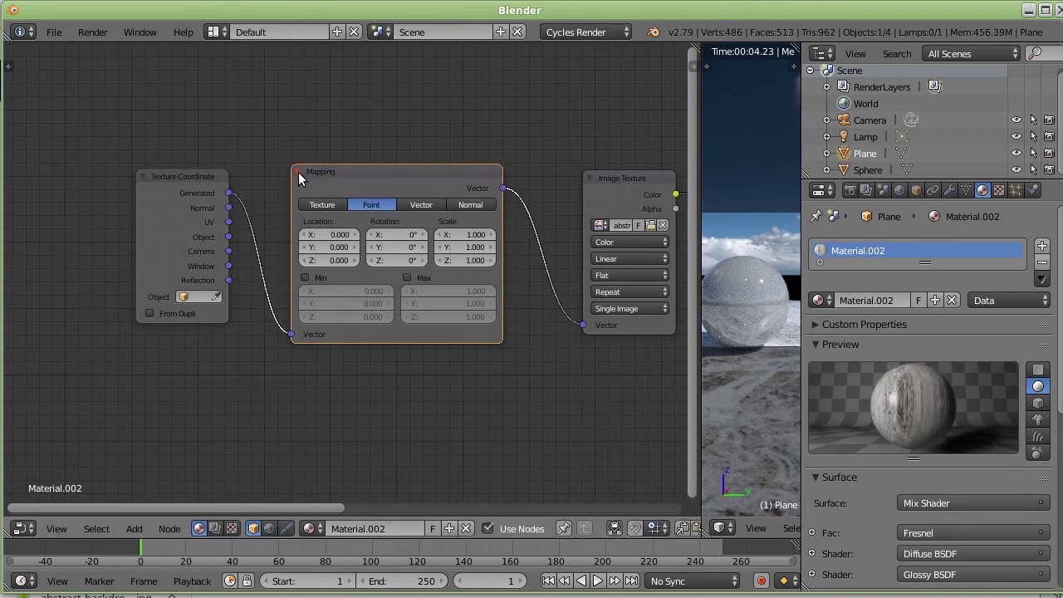
{"action": "scroll", "coordinate": [299, 174], "scroll_direction": "up", "scroll_amount": 2}
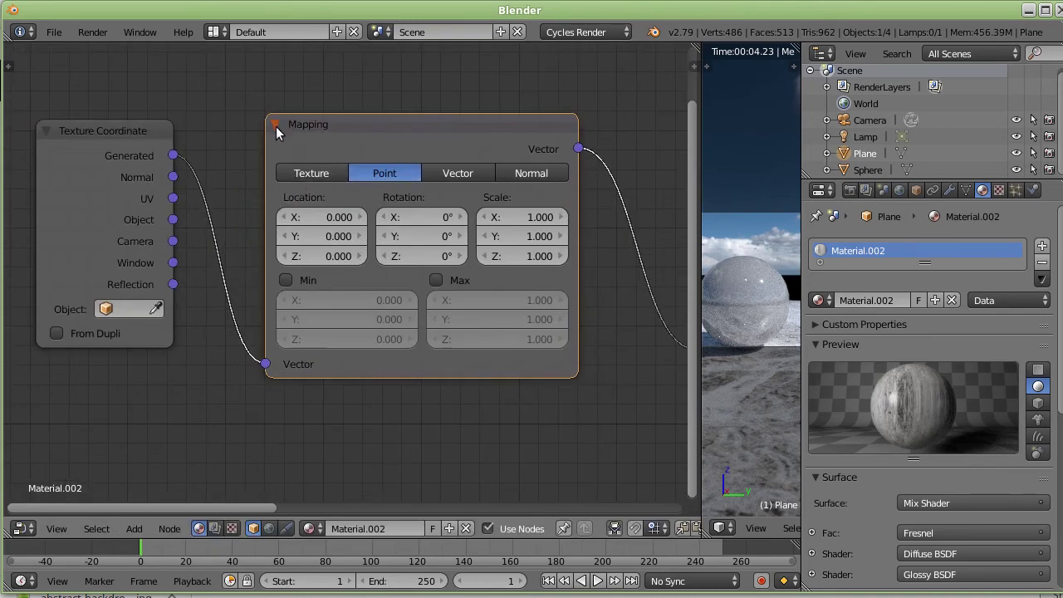
{"action": "left_click", "coordinate": [276, 126]}
{"action": "left_click", "coordinate": [276, 126]}
{"action": "left_click", "coordinate": [276, 126]}
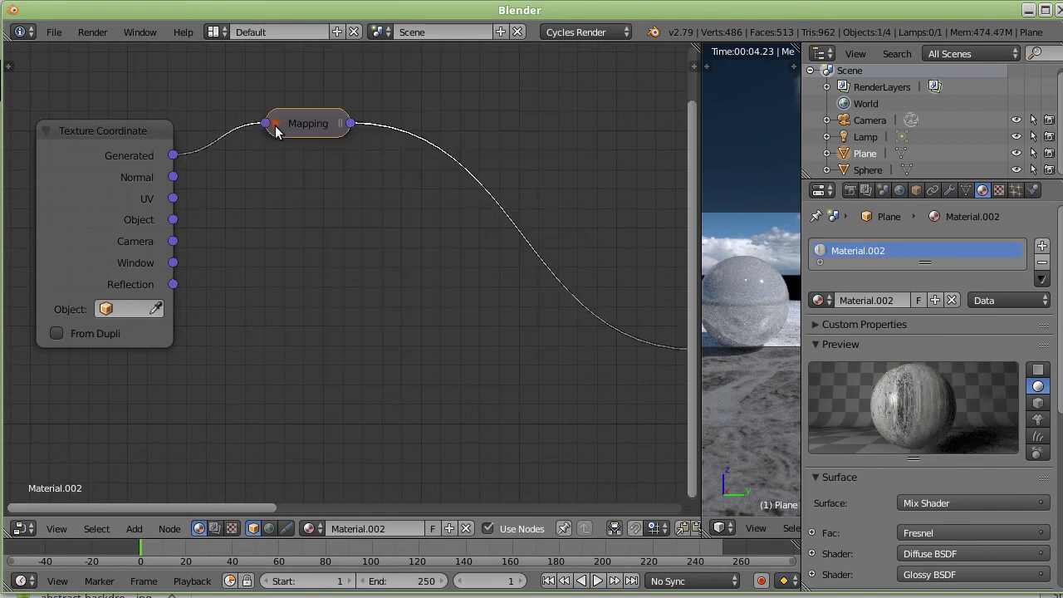
Collapse the Texture Coordinate node to its header
{"action": "scroll", "coordinate": [417, 202], "scroll_direction": "down", "scroll_amount": 2}
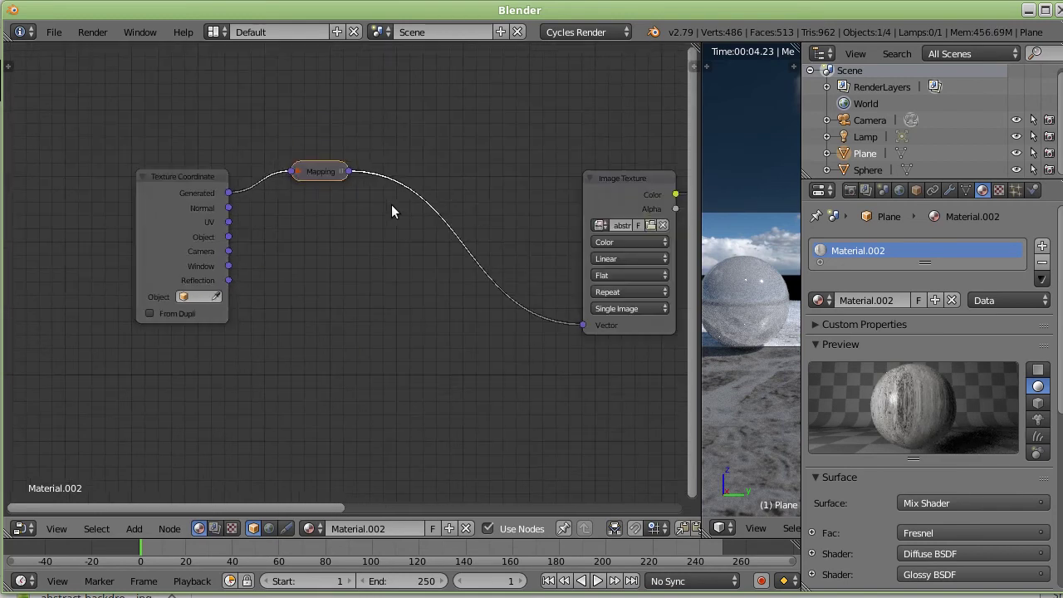
{"action": "left_click", "coordinate": [144, 176]}
{"action": "left_click", "coordinate": [144, 176]}
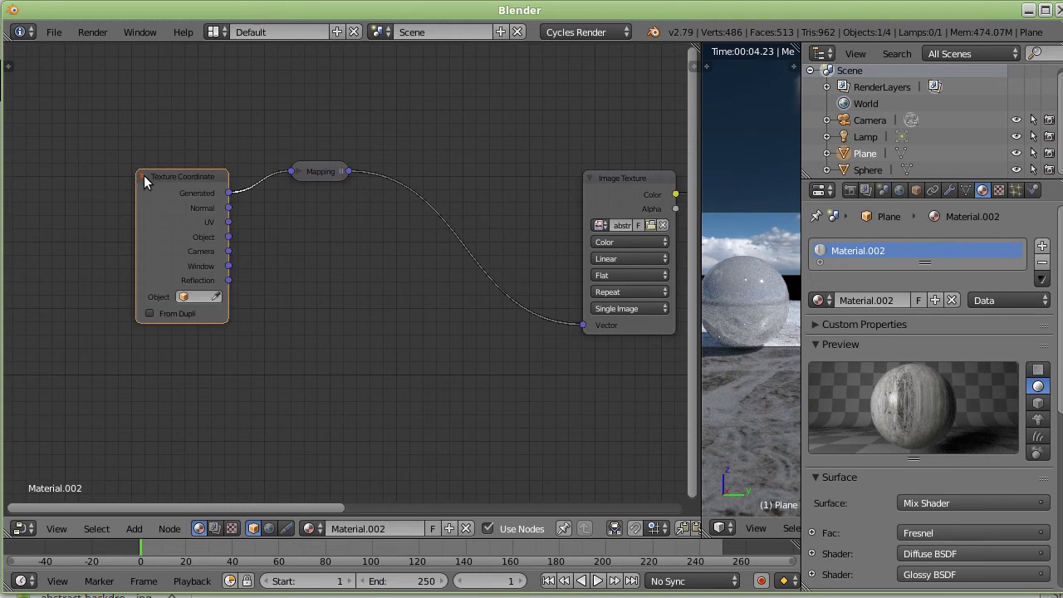
{"action": "left_click", "coordinate": [144, 176]}
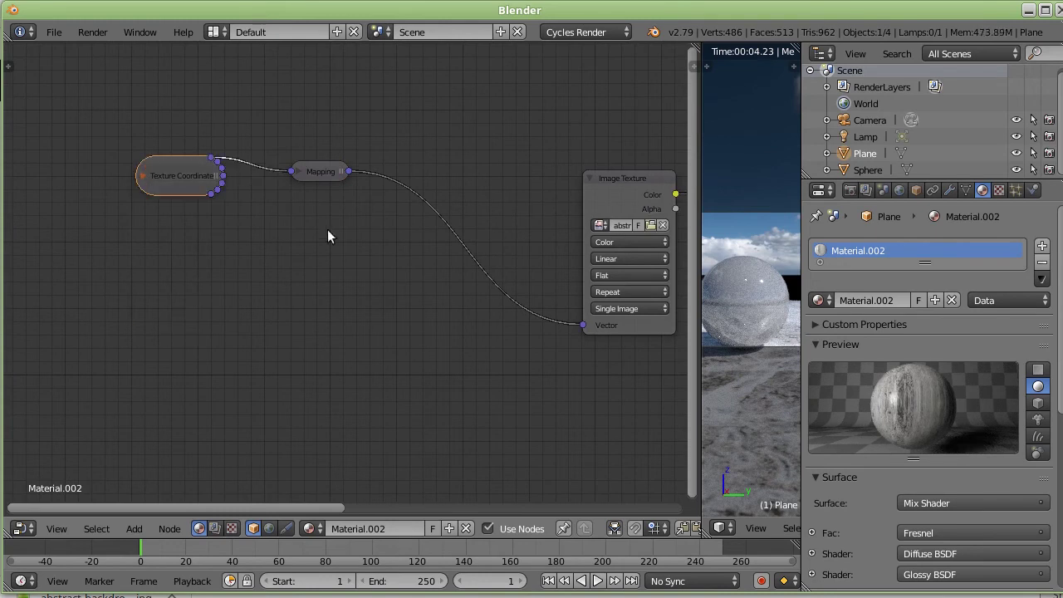
{"action": "middle_click_drag", "start_coordinate": [539, 171], "coordinate": [261, 123]}
{"action": "scroll", "coordinate": [445, 135], "scroll_direction": "down", "scroll_amount": 1}
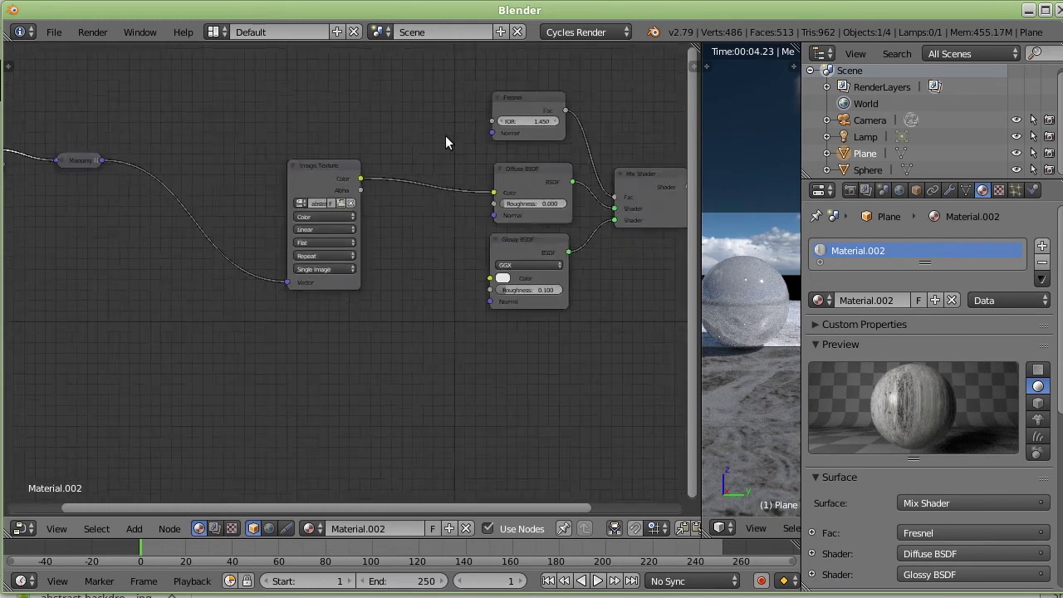
{"action": "scroll", "coordinate": [445, 135], "scroll_direction": "down", "scroll_amount": 1}
{"action": "scroll", "coordinate": [374, 141], "scroll_direction": "down", "scroll_amount": 2}
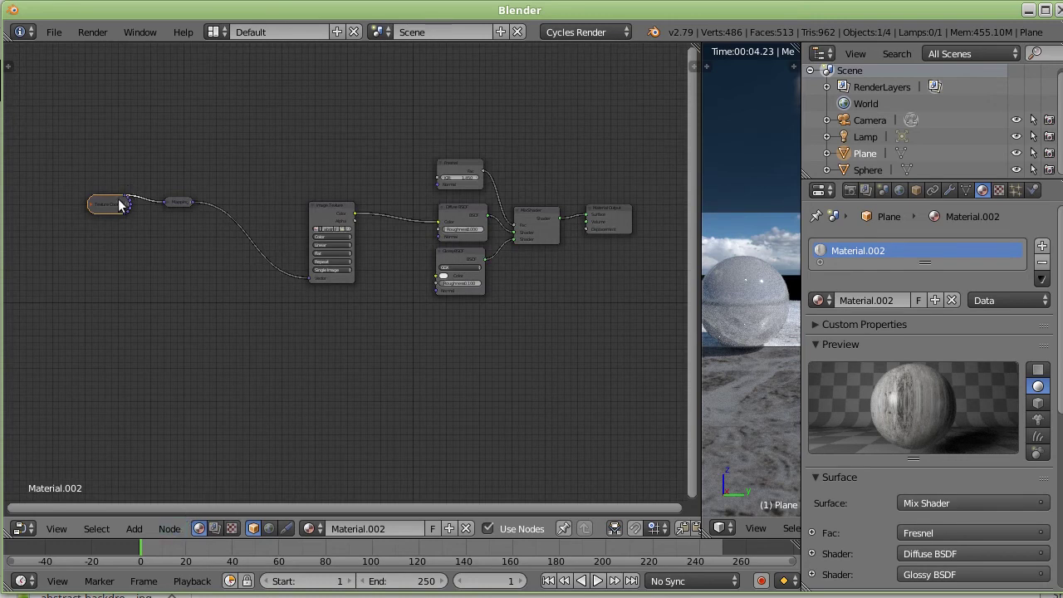
Expand the Texture Coordinate and Mapping nodes and select them with Image Texture
{"action": "left_click", "coordinate": [92, 205]}
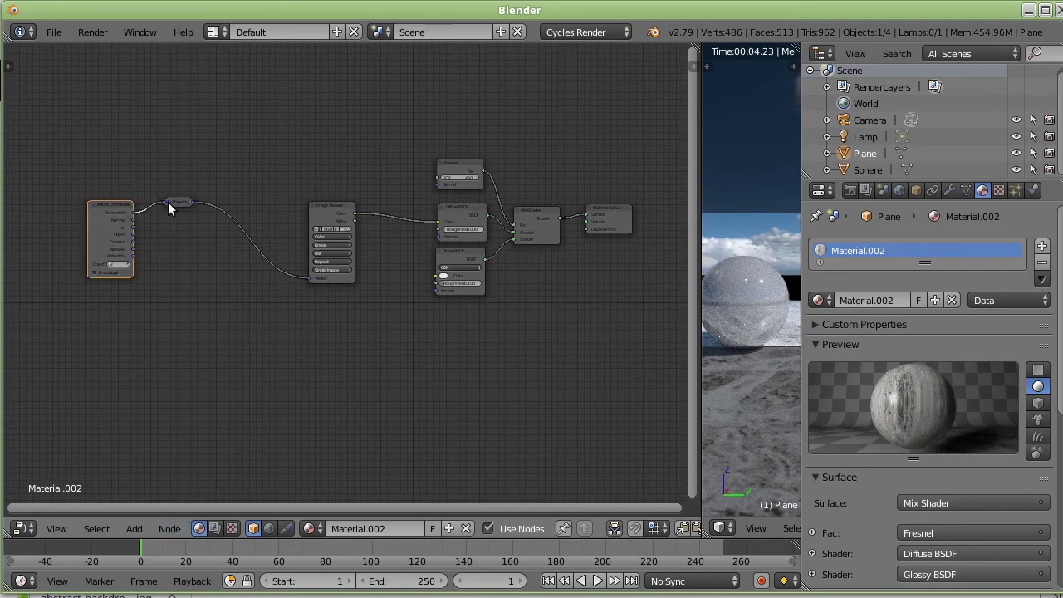
{"action": "left_click", "coordinate": [168, 202]}
{"action": "left_click", "coordinate": [104, 213]}
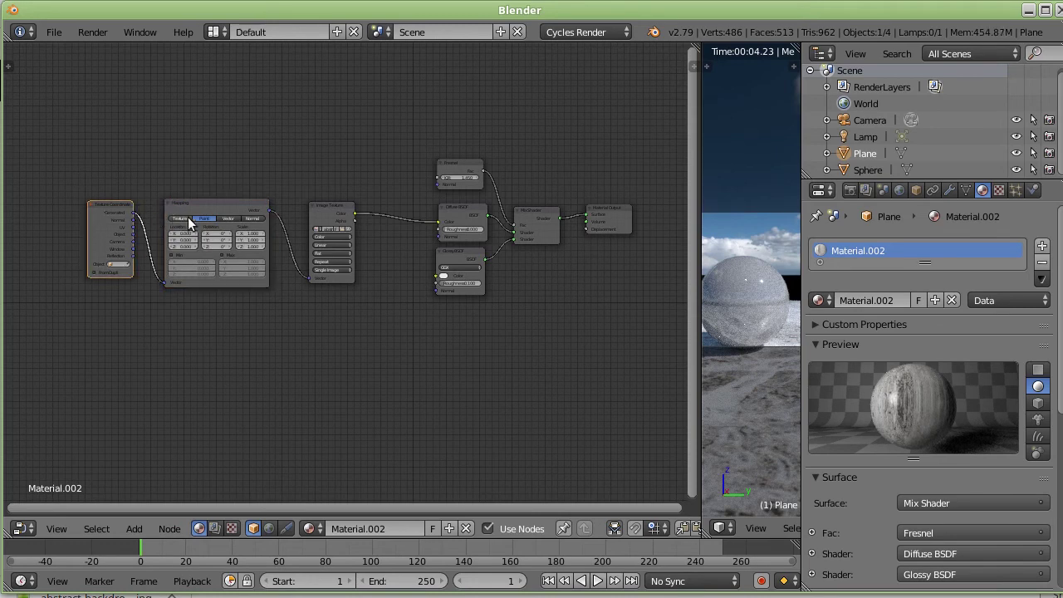
{"action": "left_click", "coordinate": [216, 207], "text": "shift"}
{"action": "left_click", "coordinate": [323, 204], "text": "shift"}
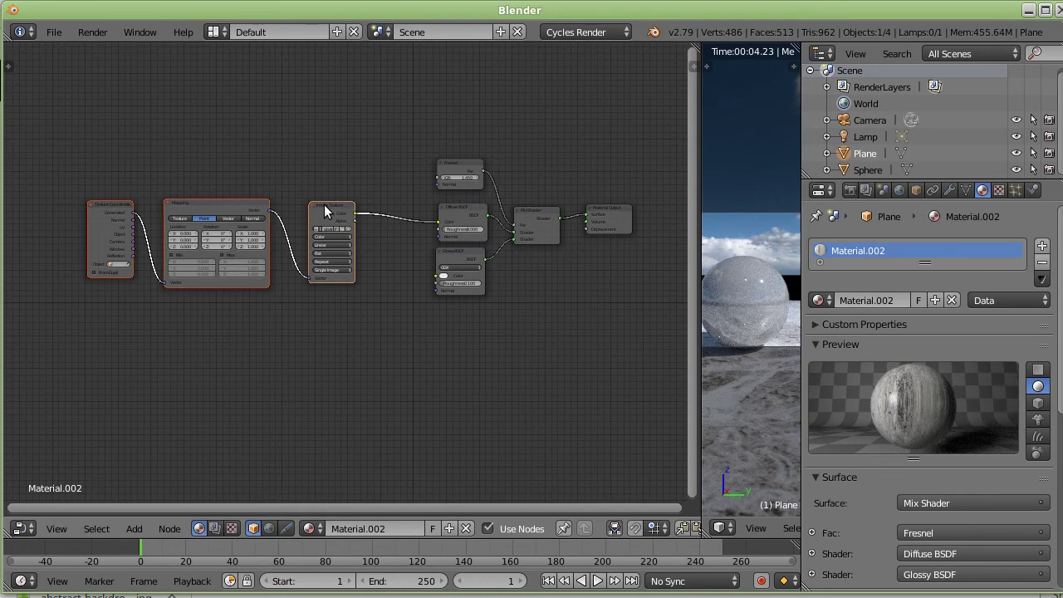
{"action": "left_click", "coordinate": [114, 208]}
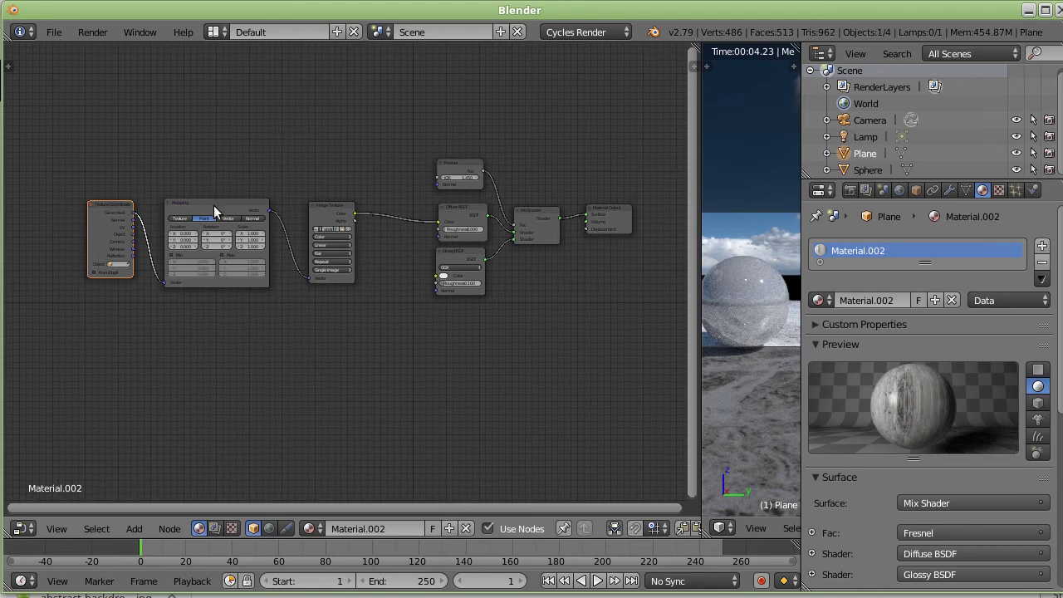
{"action": "left_click", "coordinate": [214, 205], "text": "shift"}
{"action": "left_click", "coordinate": [328, 205], "text": "shift"}
Move Texture Coordinate, Mapping and Image Texture together up and left with G
{"action": "left_click", "coordinate": [111, 204]}
{"action": "left_click_drag", "start_coordinate": [111, 205], "coordinate": [108, 210]}
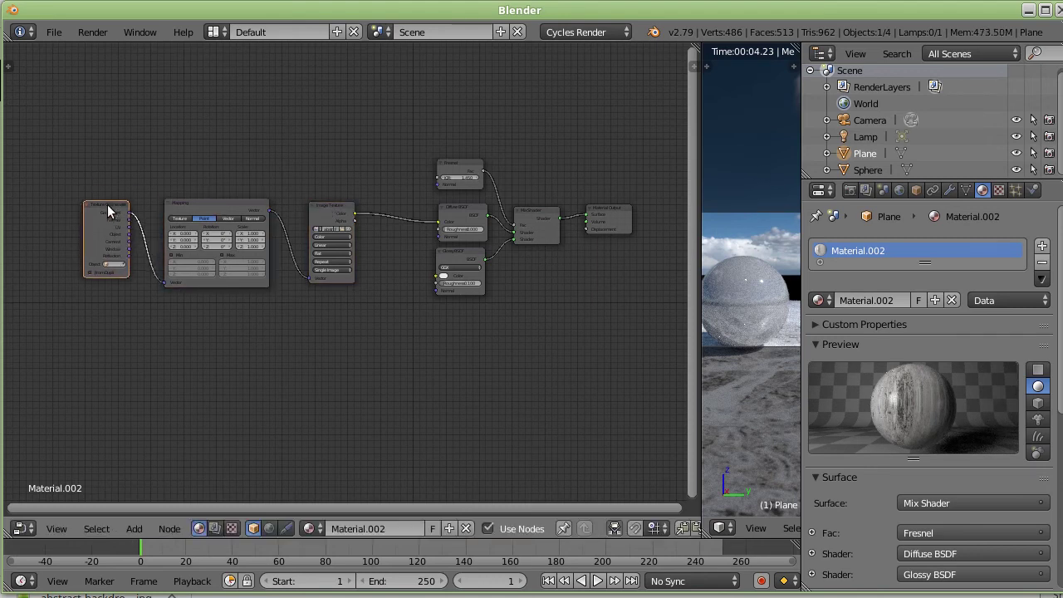
{"action": "left_click", "coordinate": [214, 205], "text": "shift"}
{"action": "left_click", "coordinate": [332, 210], "text": "shift"}
{"action": "middle_click_drag", "start_coordinate": [332, 211], "coordinate": [344, 253]}
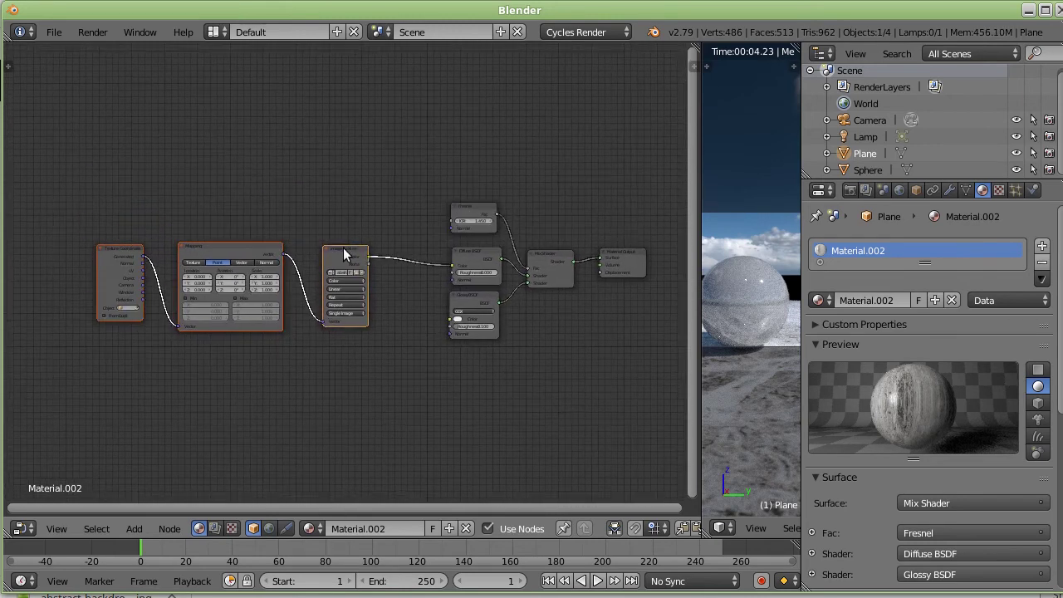
{"action": "key", "text": "g"}
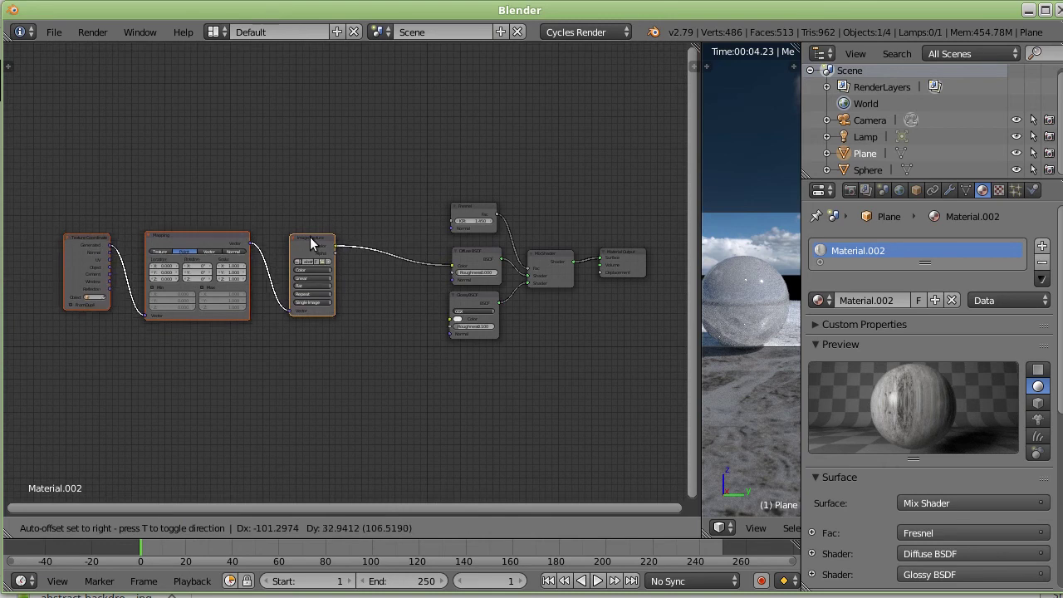
{"action": "left_click", "coordinate": [309, 215]}
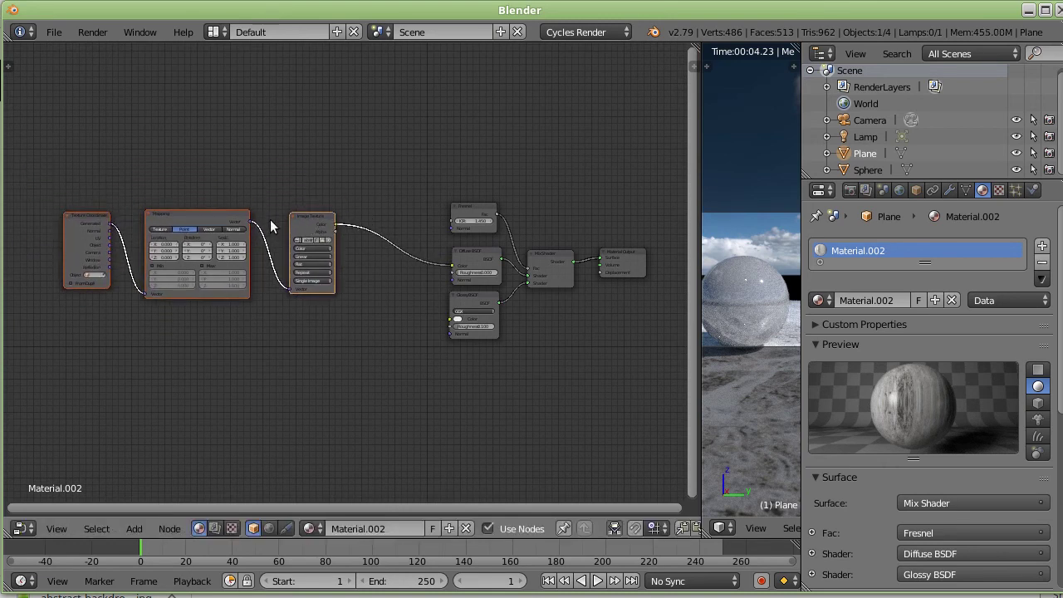
Group the Texture Coordinate, Mapping and Image Texture nodes into a node group
{"action": "key", "text": "ctrl+g"}
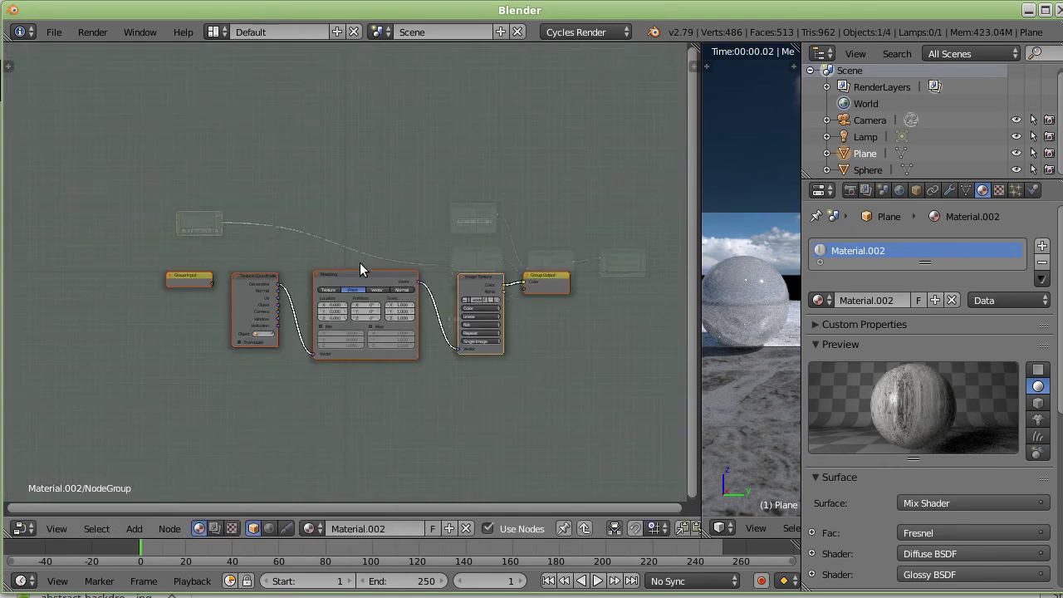
{"action": "scroll", "coordinate": [313, 296], "scroll_direction": "up", "scroll_amount": 1}
{"action": "scroll", "coordinate": [311, 297], "scroll_direction": "up", "scroll_amount": 1}
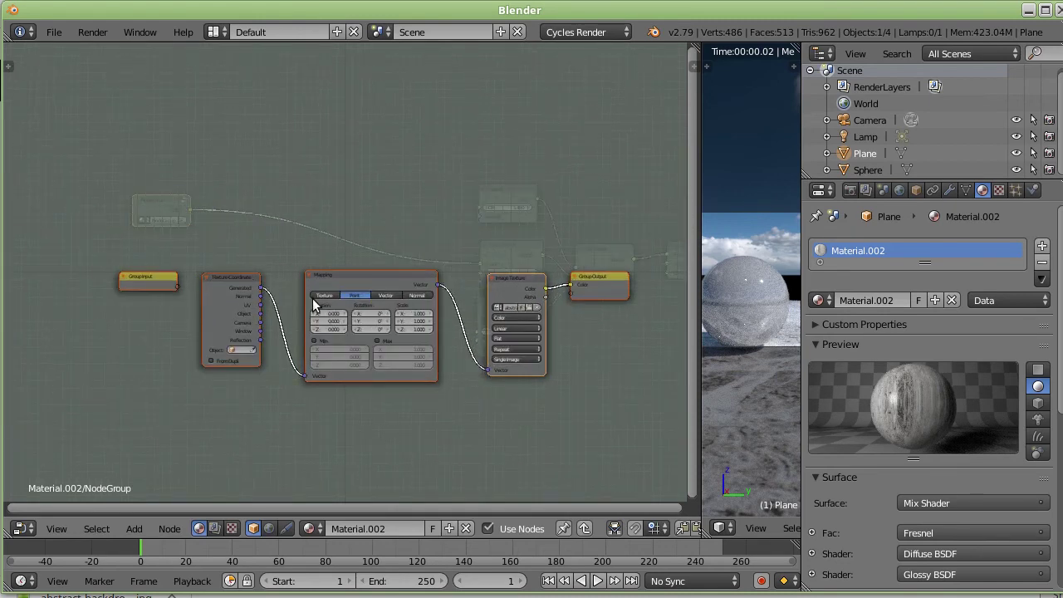
{"action": "scroll", "coordinate": [312, 299], "scroll_direction": "up", "scroll_amount": 1}
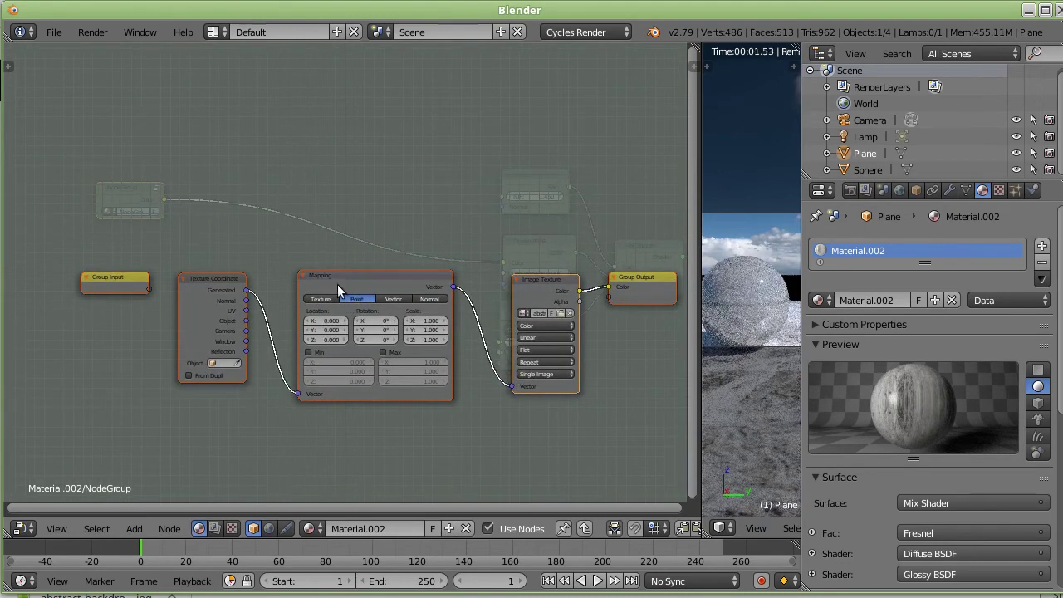
Step into and out of the group, then nudge the NodeGroup node slightly right
{"action": "key", "text": "Tab"}
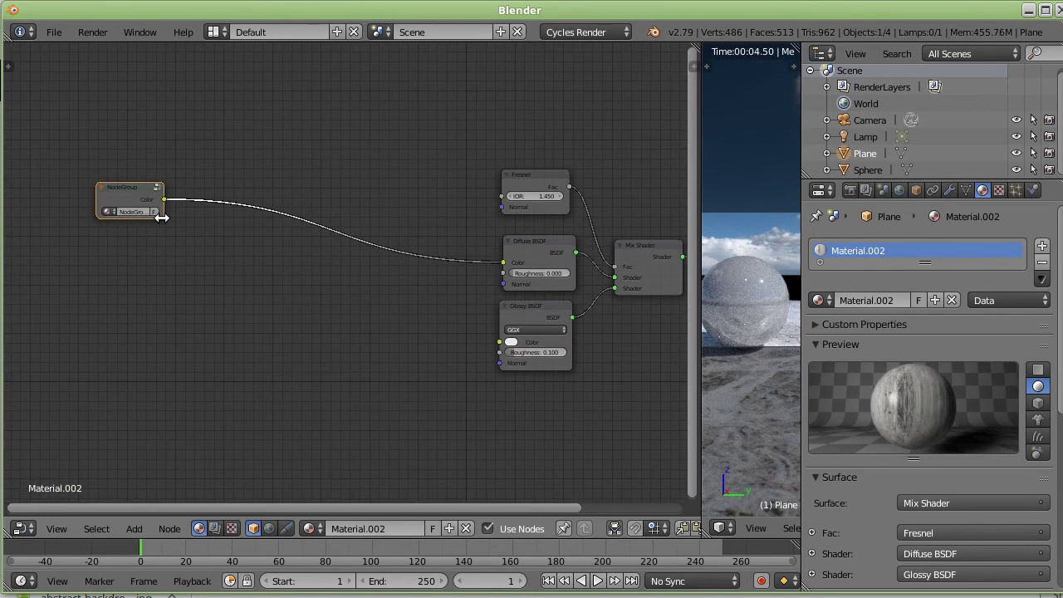
{"action": "key", "text": "Tab"}
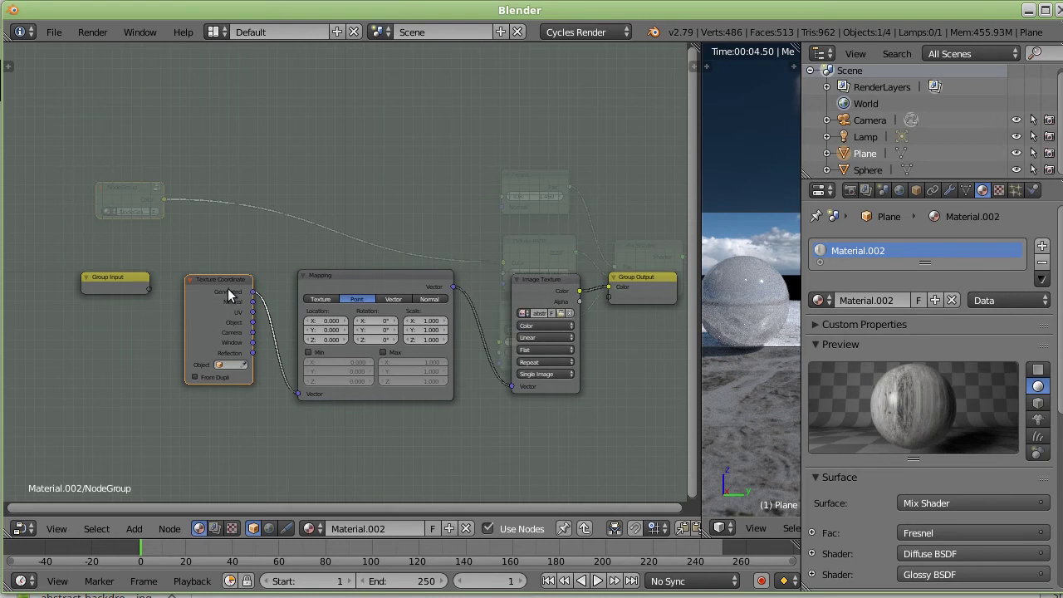
{"action": "key", "text": "Tab"}
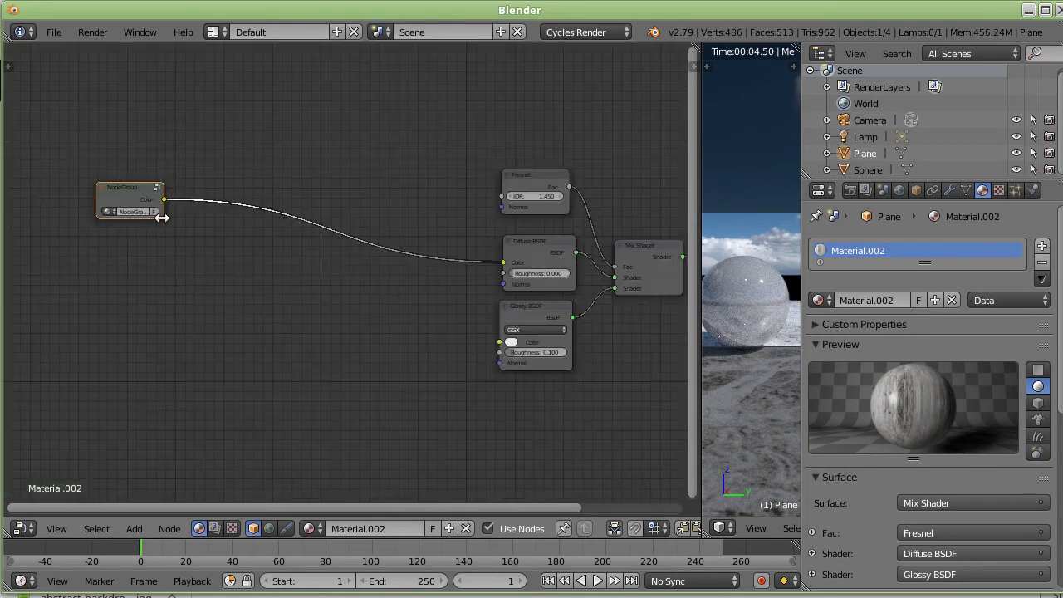
{"action": "left_click_drag", "start_coordinate": [123, 186], "coordinate": [144, 186]}
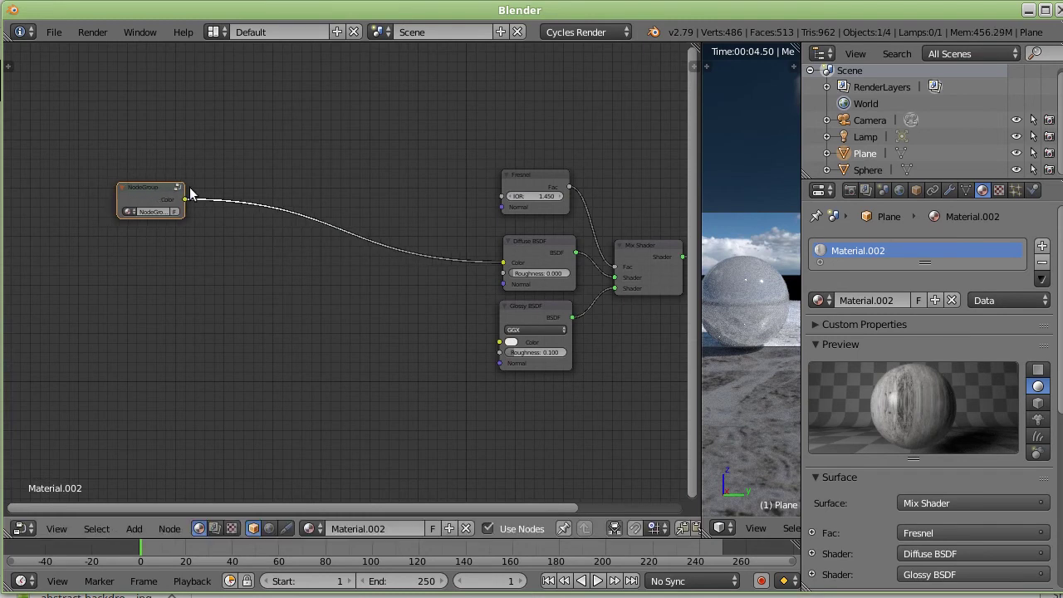
{"action": "scroll", "coordinate": [194, 191], "scroll_direction": "up", "scroll_amount": 3}
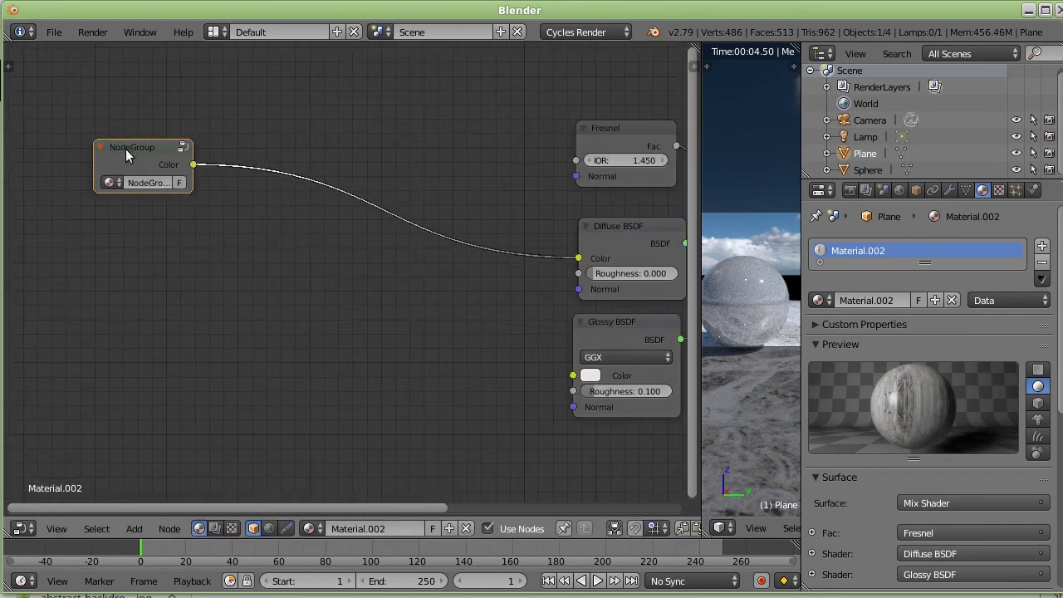
Rename the node group to 'Ulazna grupa'
{"action": "mouse_move", "coordinate": [193, 187]}
{"action": "left_mouse_down"}
{"action": "mouse_move", "coordinate": [346, 183]}
{"action": "mouse_move", "coordinate": [239, 189]}
{"action": "left_mouse_up"}
{"action": "left_click", "coordinate": [214, 183]}
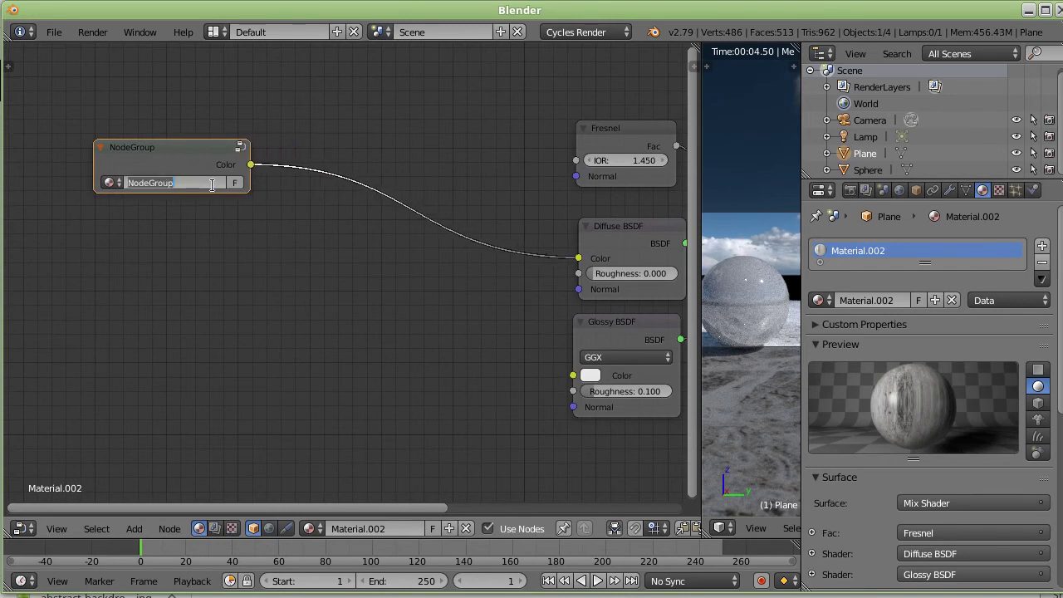
{"action": "type", "text": "Ulazna grupa"}
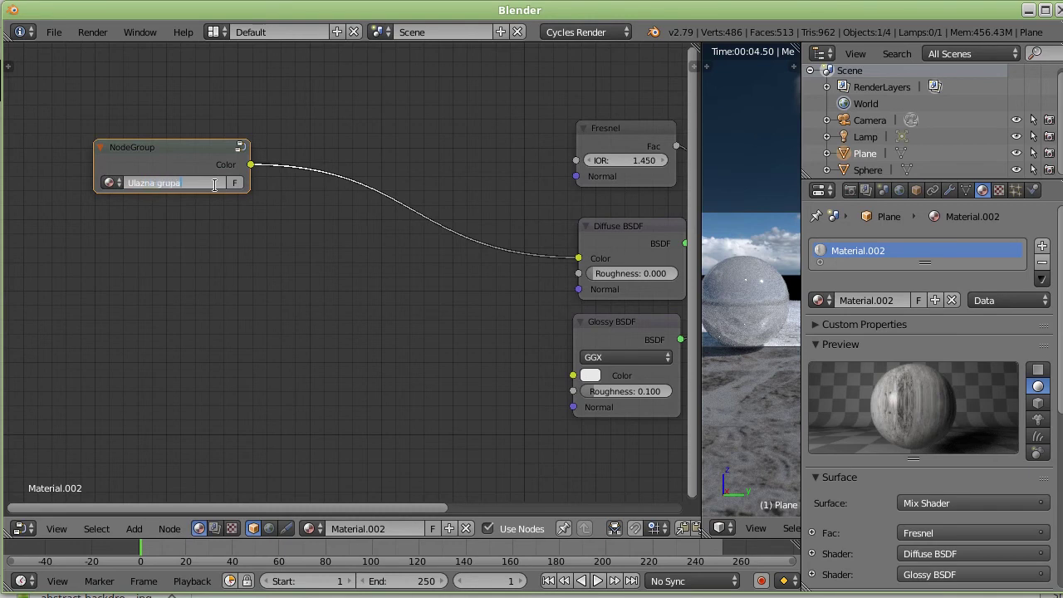
{"action": "key", "text": "Return"}
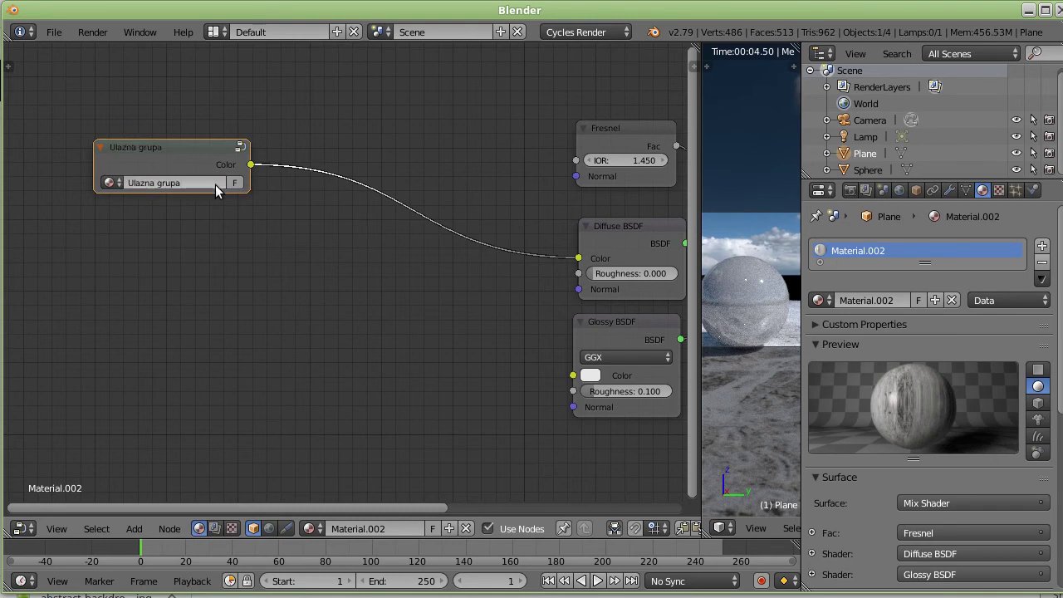
Open the Ulazna grupa node to view its texture nodes, then return to the material tree
{"action": "scroll", "coordinate": [469, 230], "scroll_direction": "down", "scroll_amount": 2}
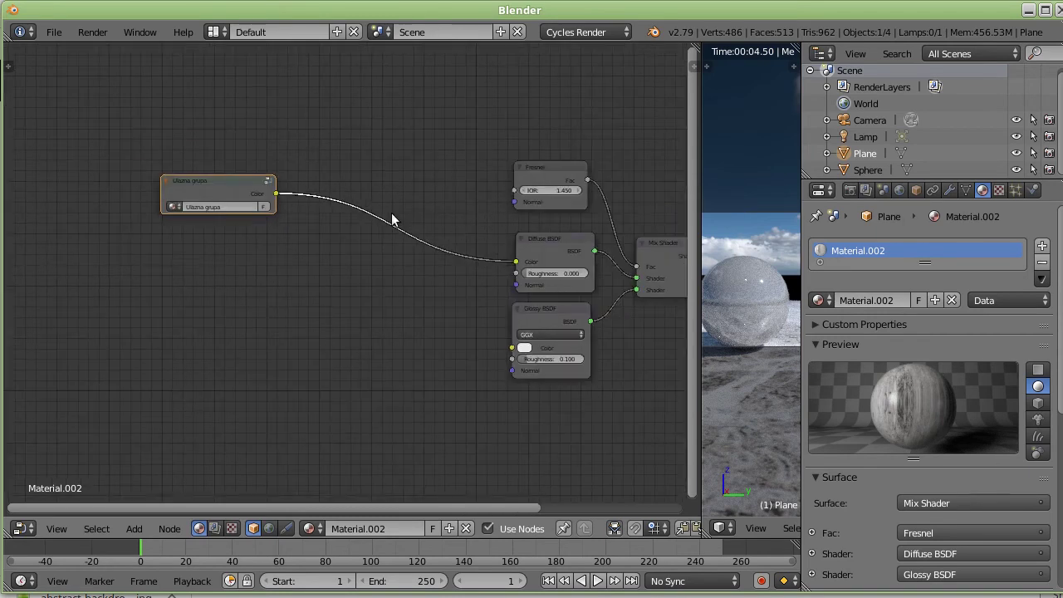
{"action": "mouse_move", "coordinate": [385, 209]}
{"action": "middle_mouse_down"}
{"action": "mouse_move", "coordinate": [237, 209]}
{"action": "mouse_move", "coordinate": [384, 213]}
{"action": "middle_mouse_up"}
{"action": "middle_click_drag", "start_coordinate": [452, 196], "coordinate": [412, 189]}
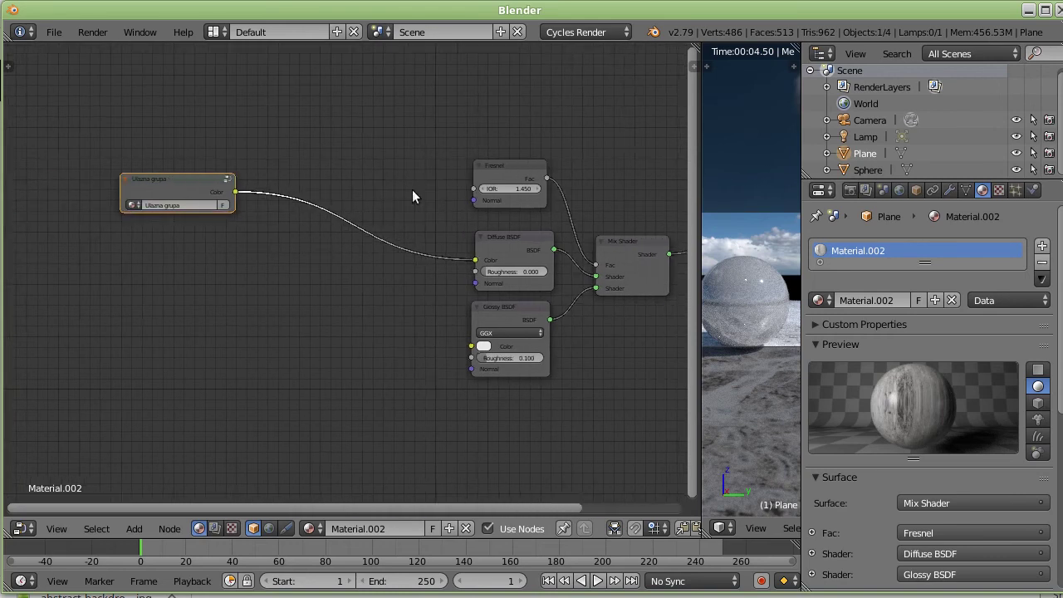
{"action": "left_click", "coordinate": [510, 166]}
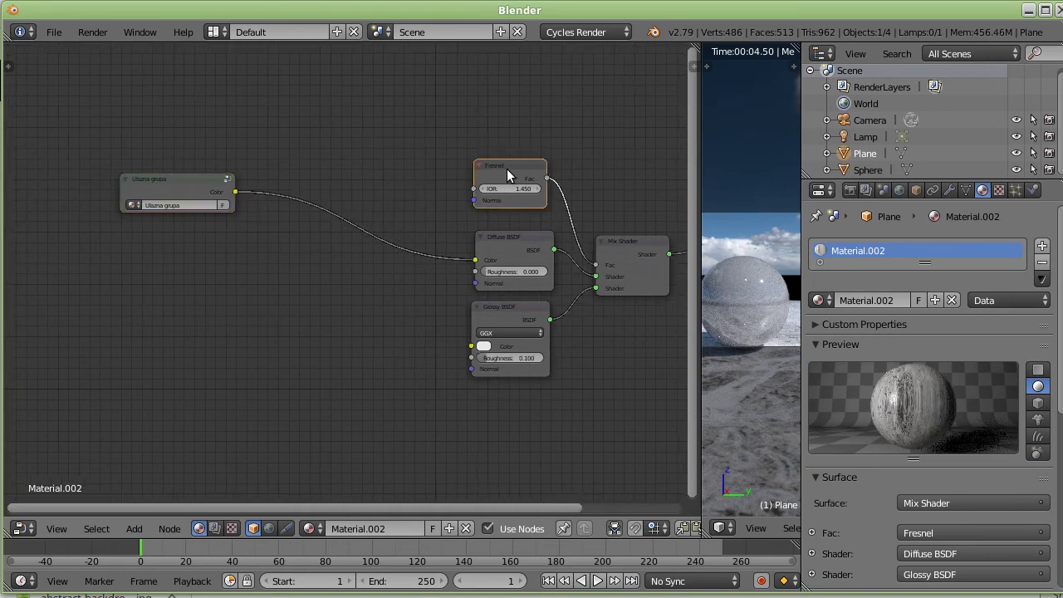
{"action": "left_click", "coordinate": [185, 180]}
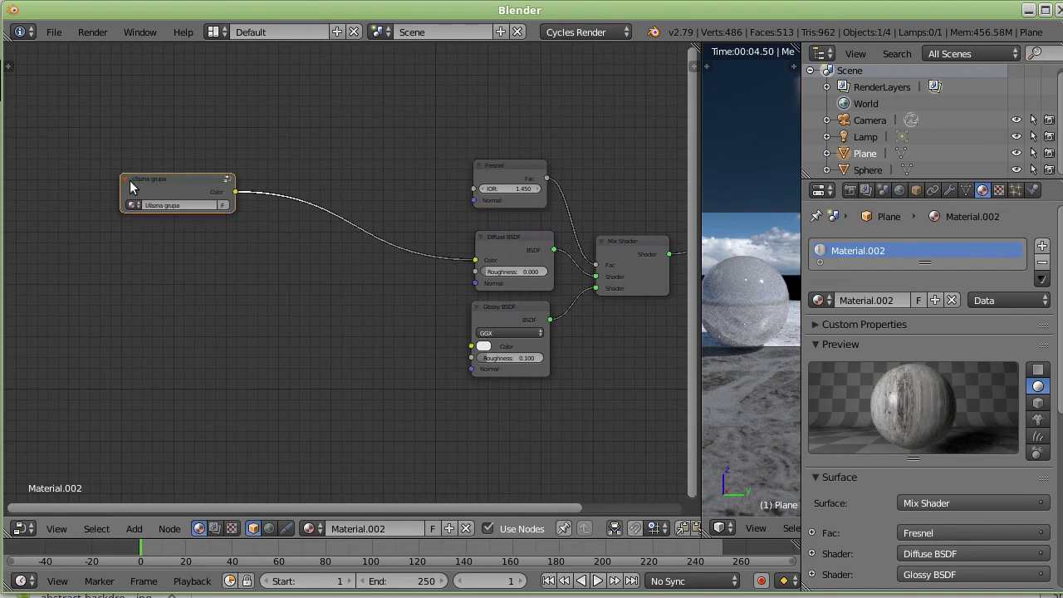
{"action": "key", "text": "Tab"}
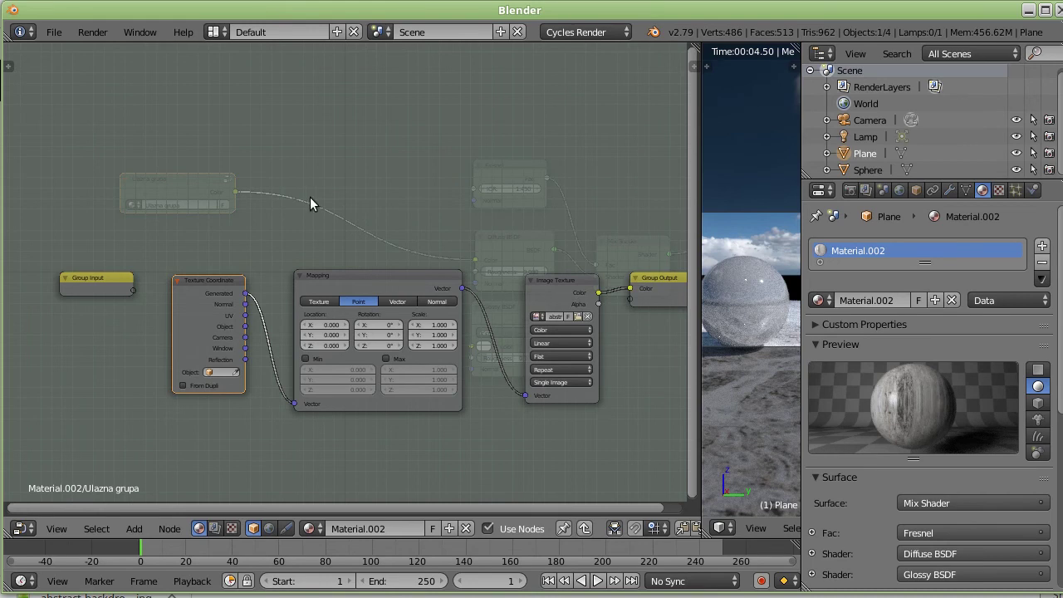
{"action": "key", "text": "Tab"}
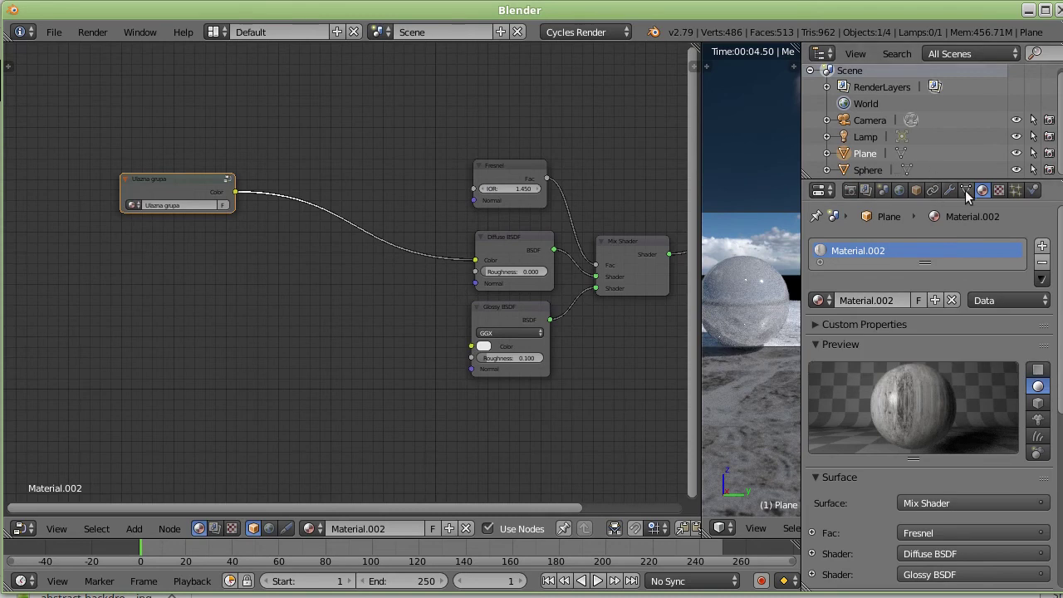
Rename the Sphere's material to 'Materijal lopta'
{"action": "left_click", "coordinate": [868, 169]}
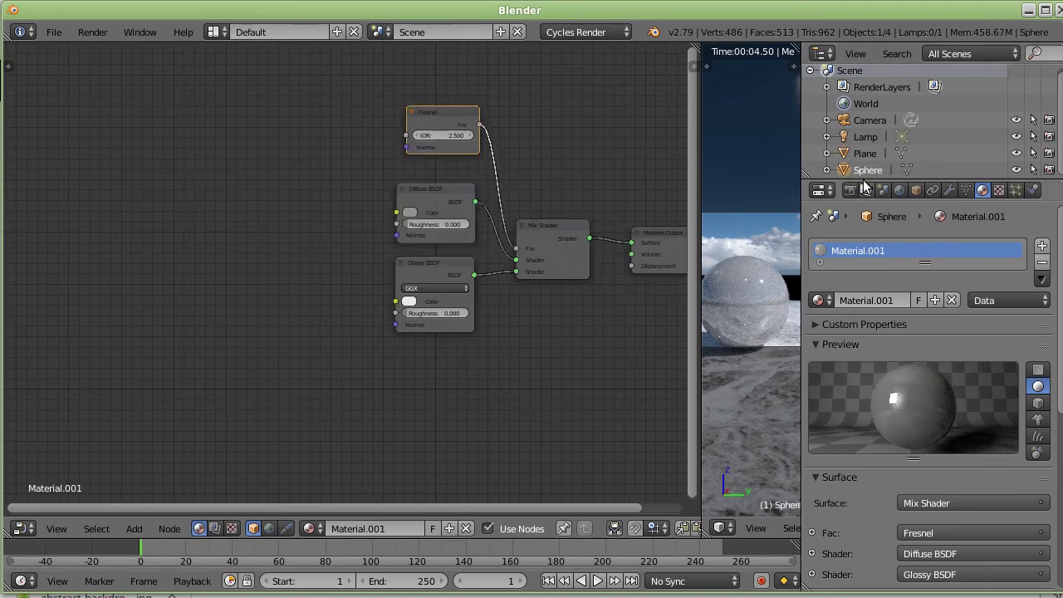
{"action": "left_click", "coordinate": [891, 302]}
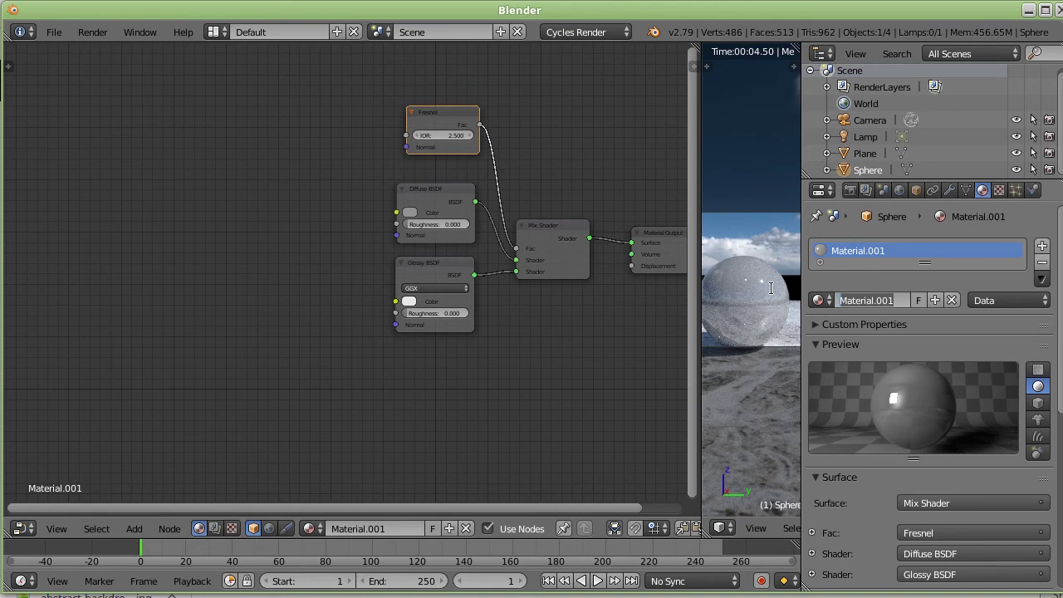
{"action": "type", "text": "MAterial"}
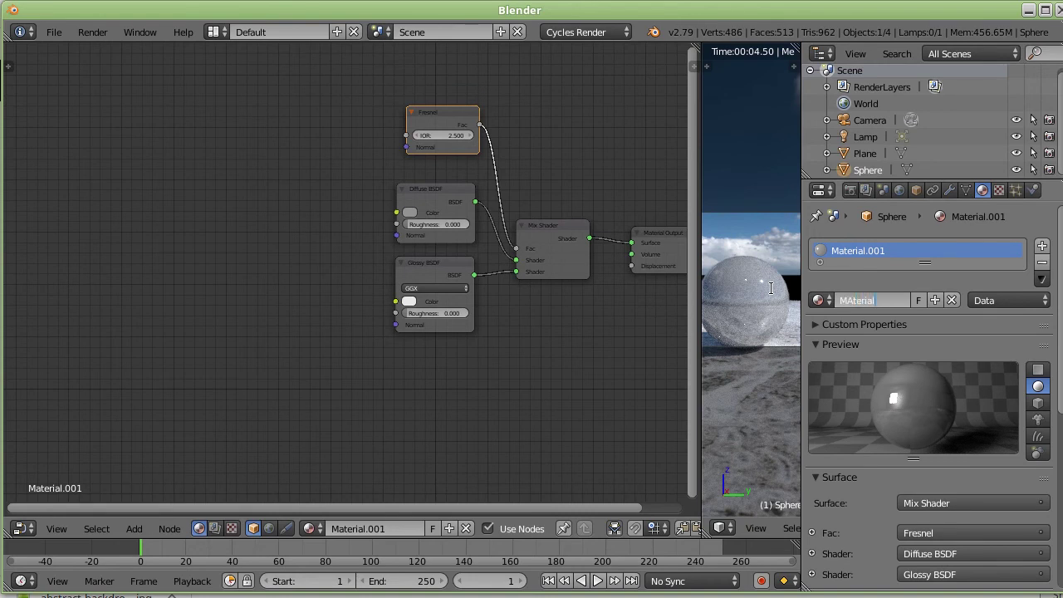
{"action": "key", "text": "BackSpace"}
{"action": "key", "text": "BackSpace"}
{"action": "key", "text": "BackSpace"}
{"action": "key", "text": "BackSpace"}
{"action": "key", "text": "BackSpace"}
{"action": "key", "text": "BackSpace"}
{"action": "key", "text": "BackSpace"}
{"action": "key", "text": "BackSpace"}
{"action": "type", "text": "Materijal lopta"}
{"action": "key", "text": "Return"}
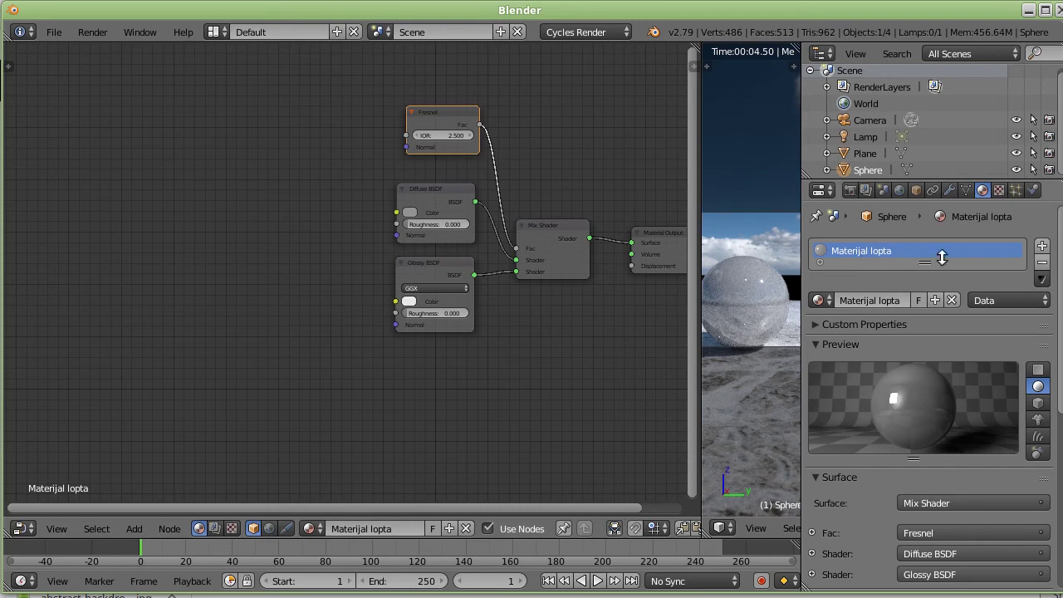
Rename the Plane's material to 'Mermer' and check both renamed materials
{"action": "left_click", "coordinate": [881, 153]}
{"action": "double_click", "coordinate": [882, 300]}
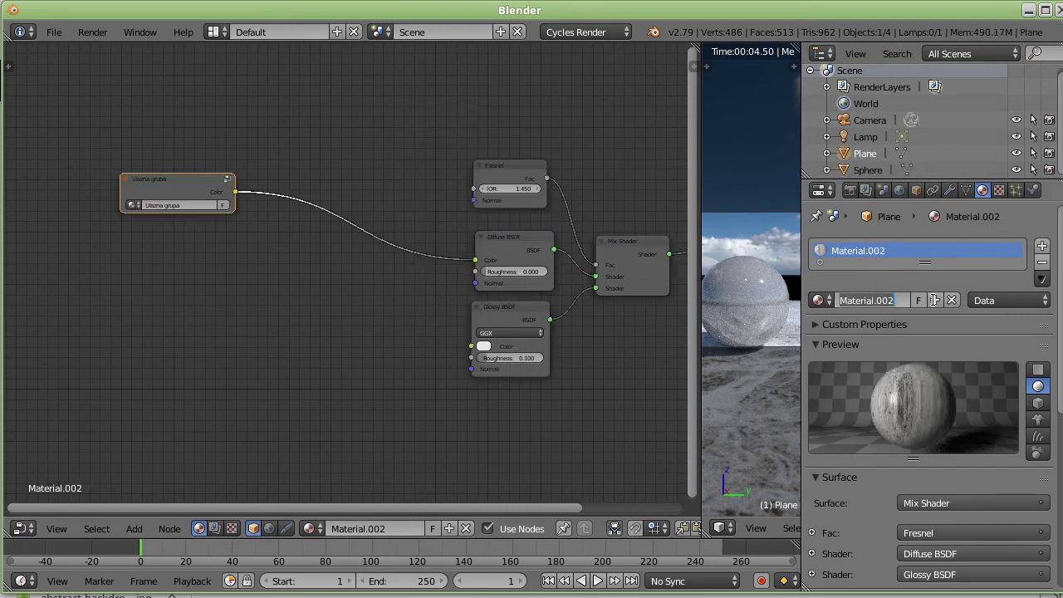
{"action": "type", "text": "Mermer"}
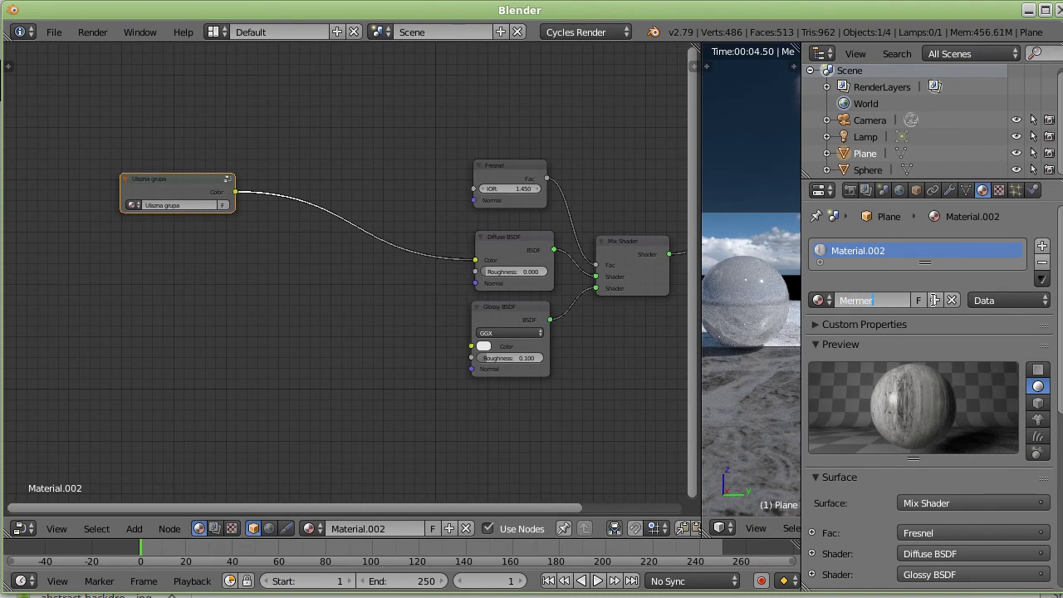
{"action": "key", "text": "Return"}
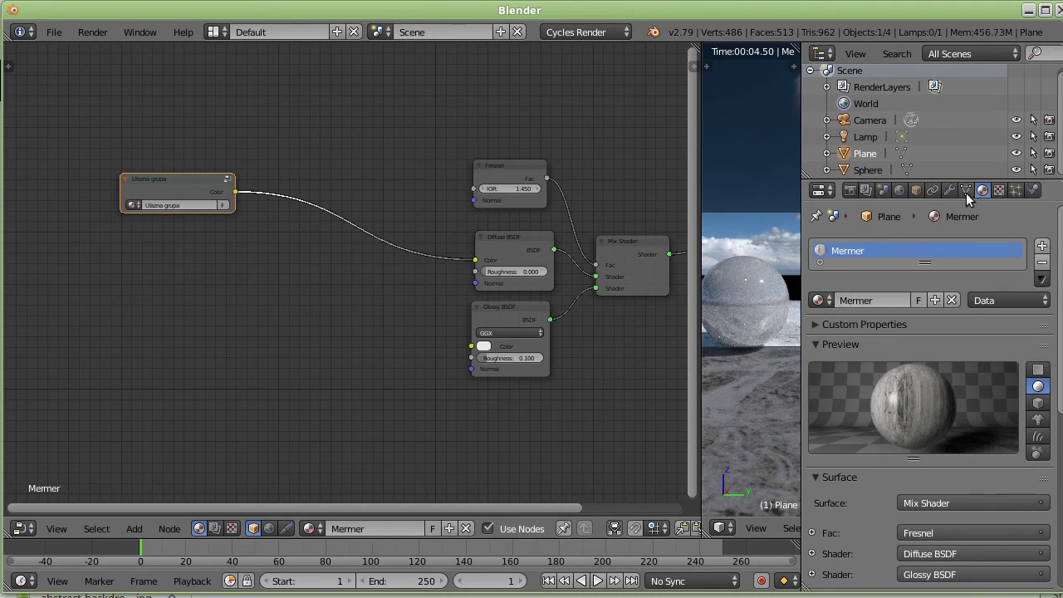
{"action": "left_click", "coordinate": [855, 171]}
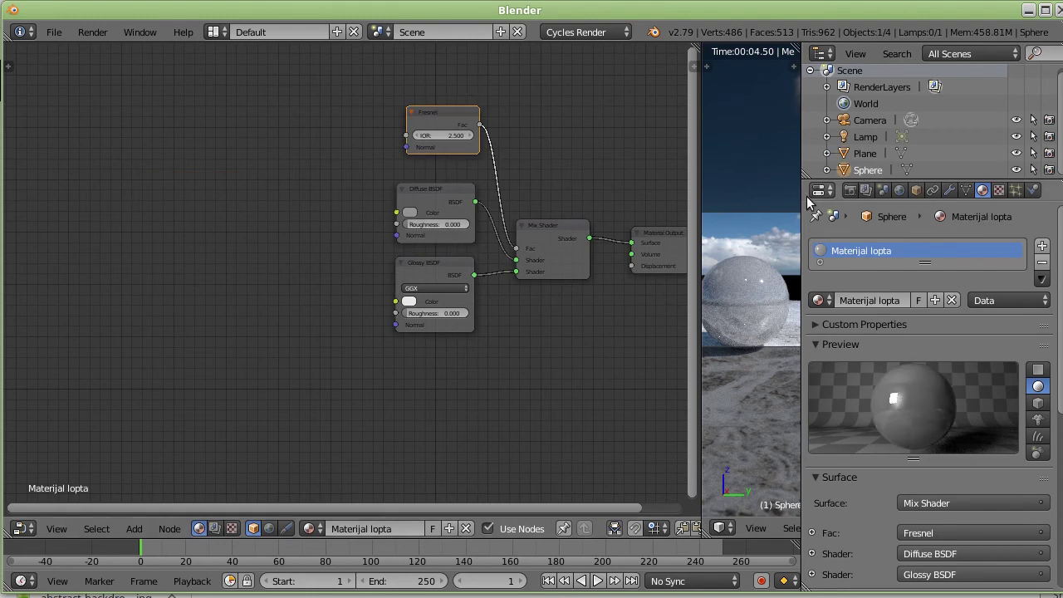
{"action": "left_click", "coordinate": [869, 160]}
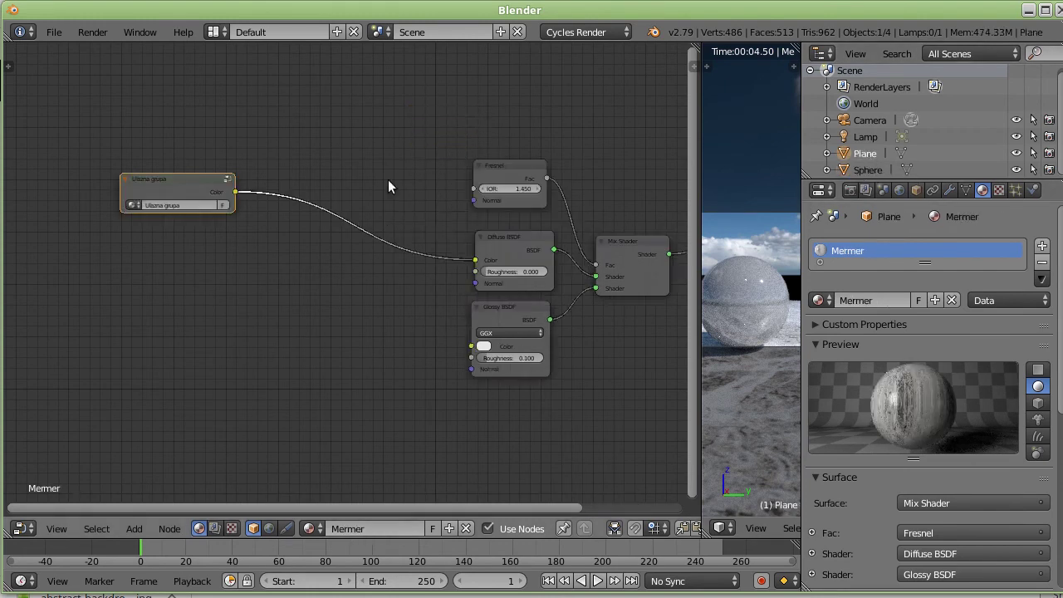
{"action": "middle_click_drag", "start_coordinate": [387, 176], "coordinate": [303, 166]}
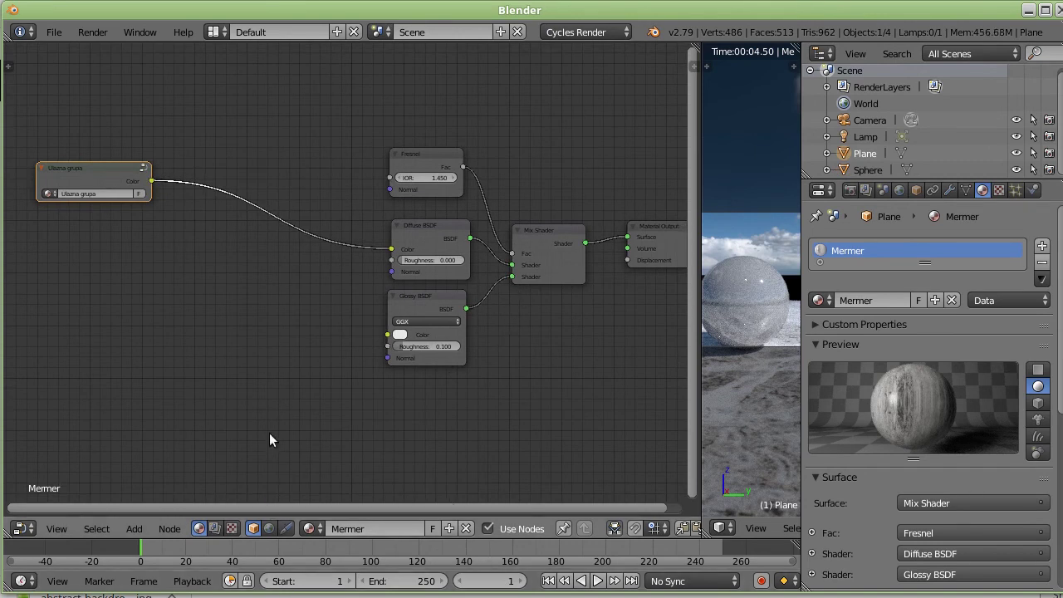
{"action": "left_click", "coordinate": [127, 531]}
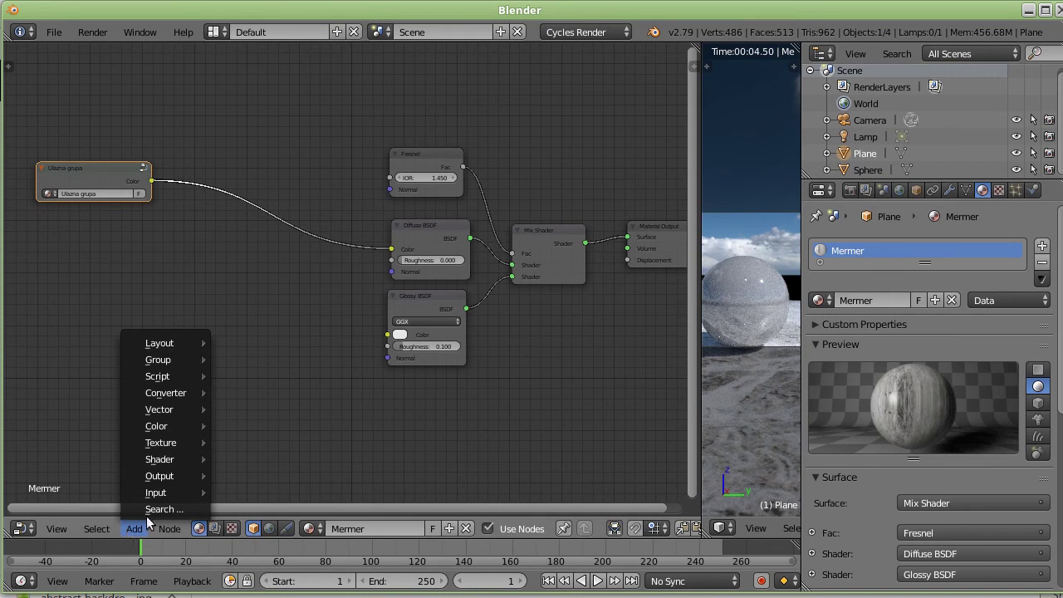
{"action": "mouse_move", "coordinate": [162, 343]}
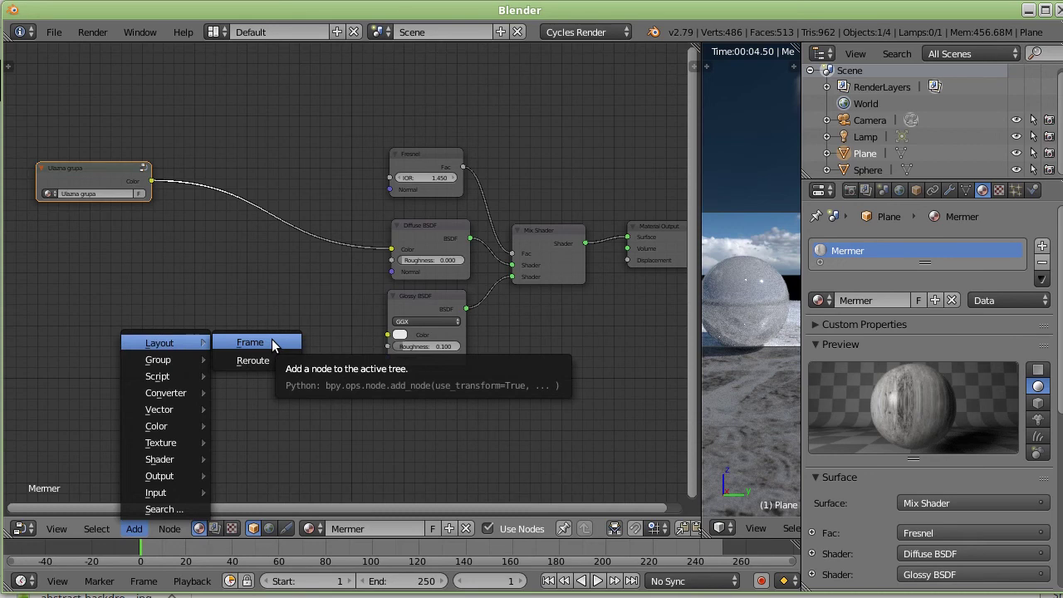
Add a Frame node and arrange Fresnel, Diffuse BSDF and Glossy BSDF inside it
{"action": "left_click", "coordinate": [272, 342]}
{"action": "left_click", "coordinate": [210, 277]}
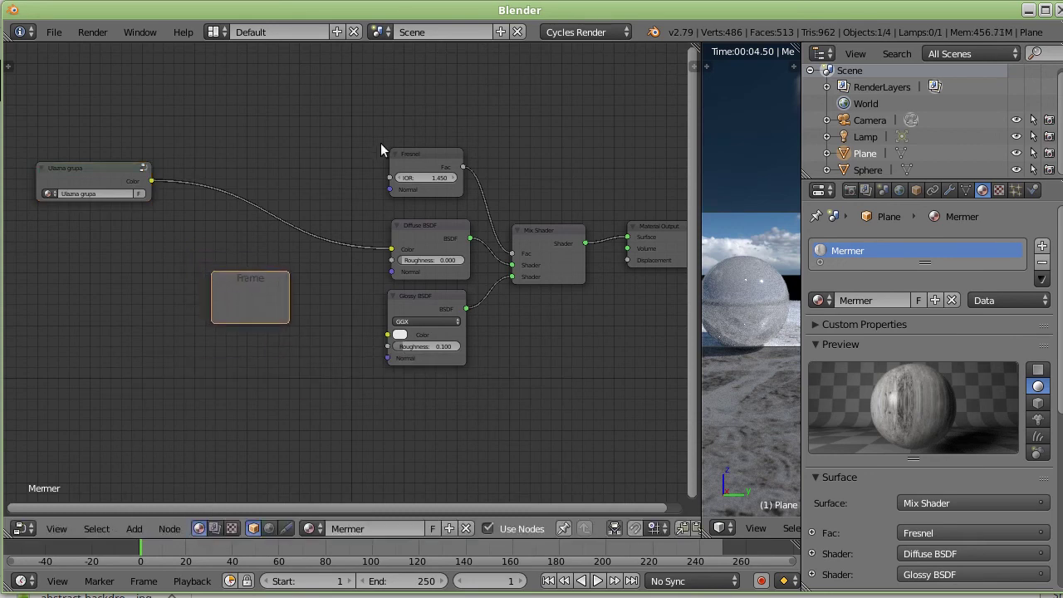
{"action": "left_click_drag", "start_coordinate": [411, 154], "coordinate": [245, 291]}
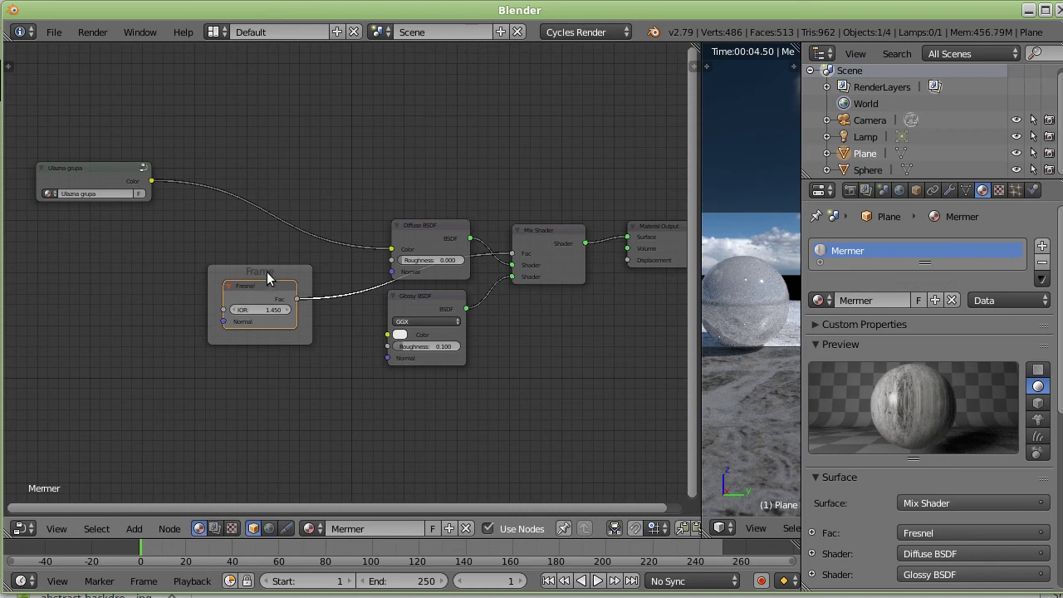
{"action": "left_click_drag", "start_coordinate": [266, 271], "coordinate": [453, 101]}
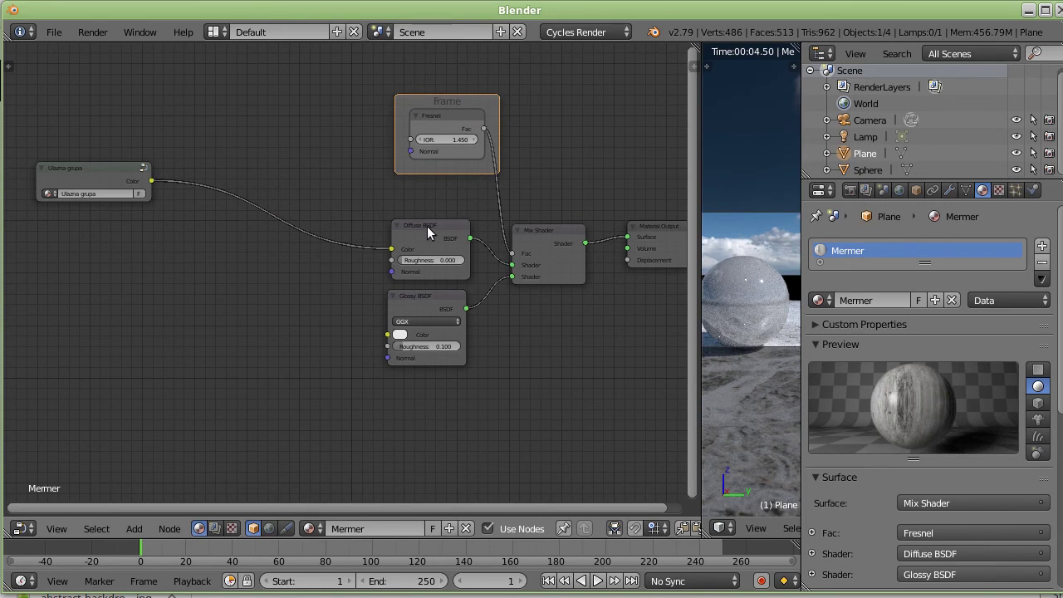
{"action": "left_click_drag", "start_coordinate": [425, 224], "coordinate": [445, 156]}
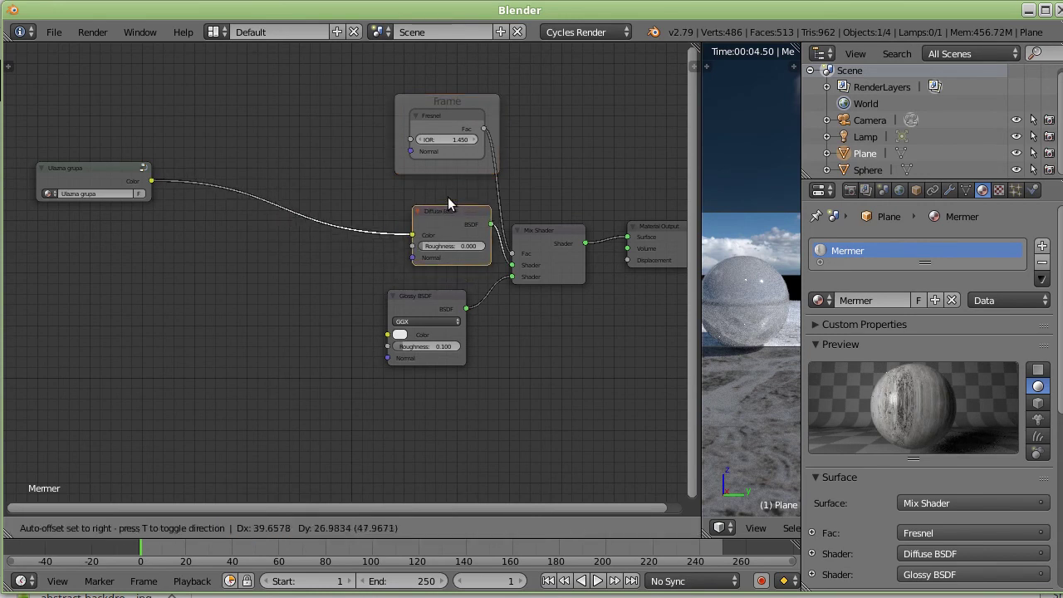
{"action": "left_click", "coordinate": [420, 299]}
{"action": "left_click_drag", "start_coordinate": [421, 297], "coordinate": [437, 182]}
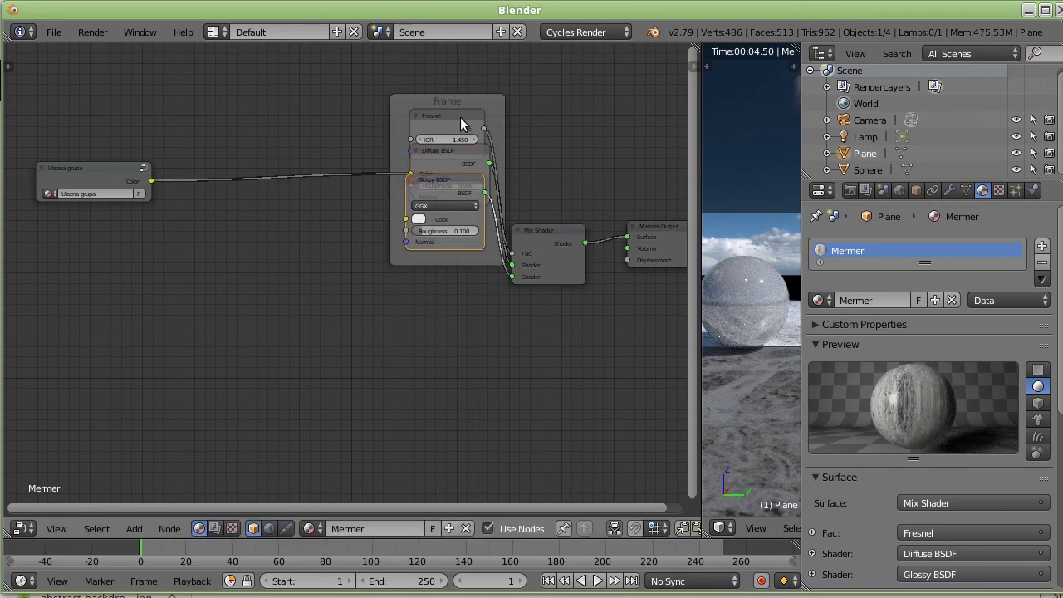
{"action": "left_click_drag", "start_coordinate": [474, 113], "coordinate": [381, 121]}
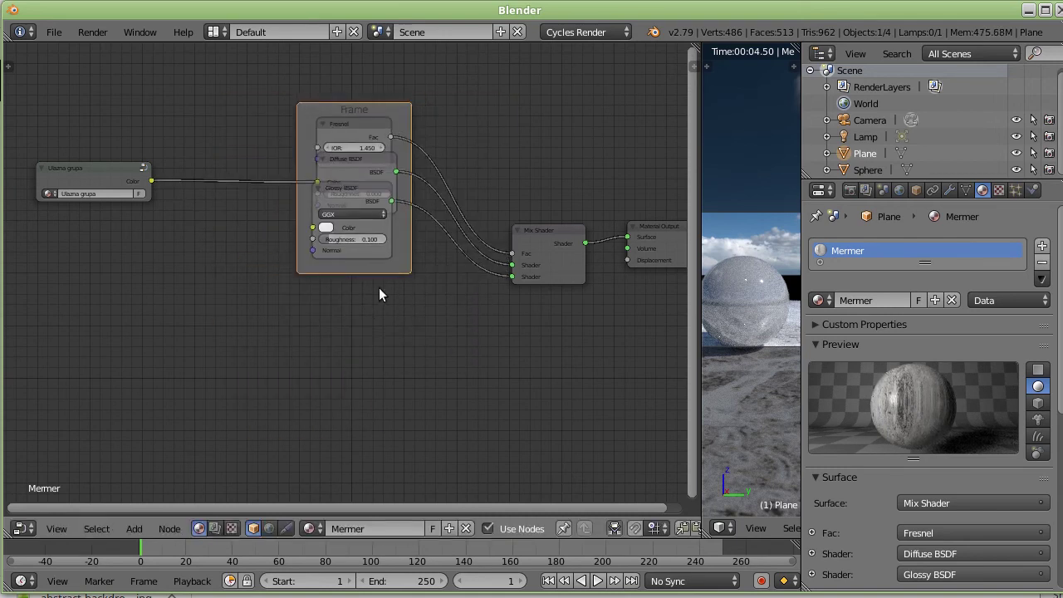
{"action": "left_click_drag", "start_coordinate": [354, 187], "coordinate": [357, 263]}
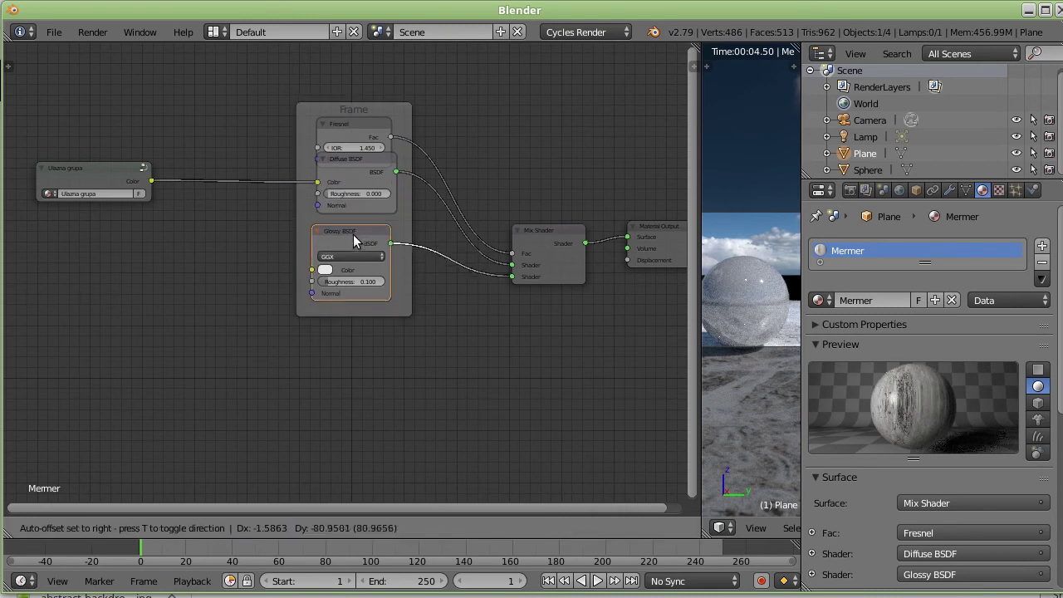
{"action": "left_click_drag", "start_coordinate": [359, 155], "coordinate": [359, 182]}
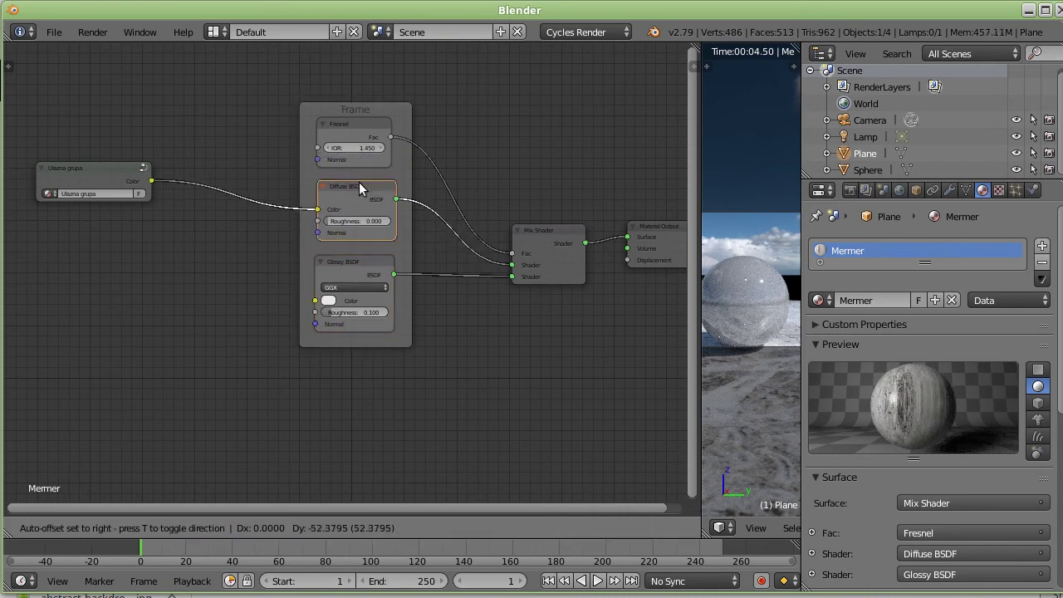
{"action": "left_click_drag", "start_coordinate": [369, 111], "coordinate": [318, 98]}
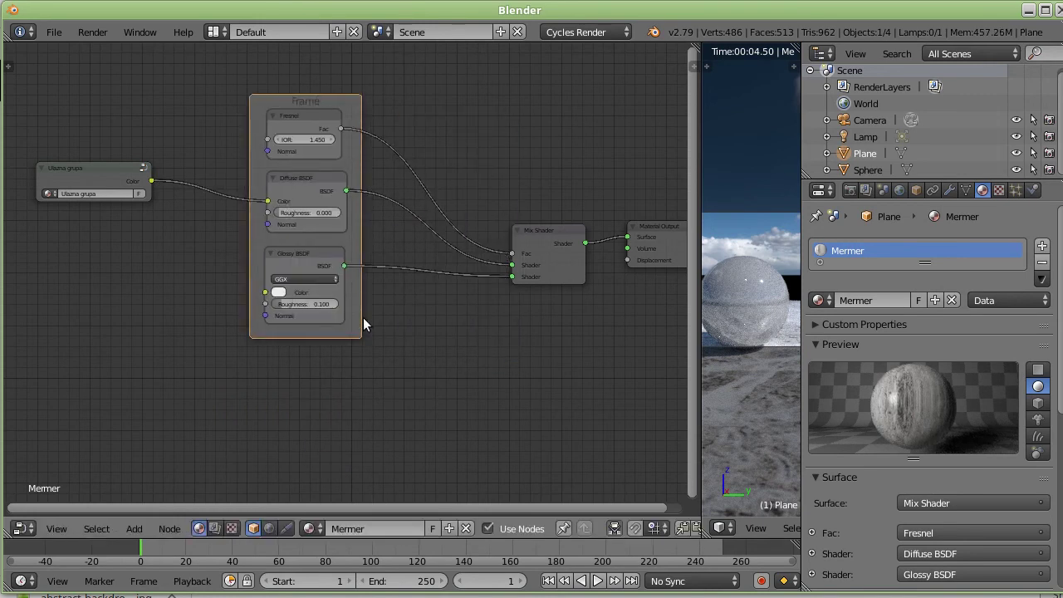
Detach Glossy BSDF, Diffuse BSDF and Fresnel from the frame with Alt+P, leaving it empty
{"action": "left_click_drag", "start_coordinate": [301, 253], "coordinate": [301, 251]}
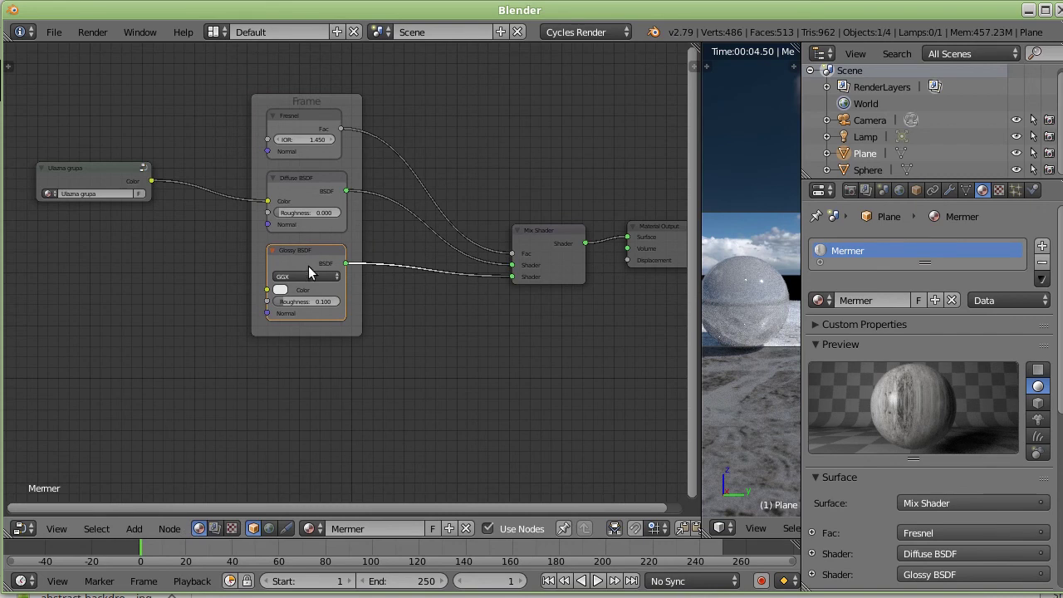
{"action": "mouse_move", "coordinate": [311, 251]}
{"action": "left_mouse_down"}
{"action": "mouse_move", "coordinate": [456, 331]}
{"action": "mouse_move", "coordinate": [334, 375]}
{"action": "mouse_move", "coordinate": [403, 380]}
{"action": "mouse_move", "coordinate": [315, 252]}
{"action": "left_mouse_up"}
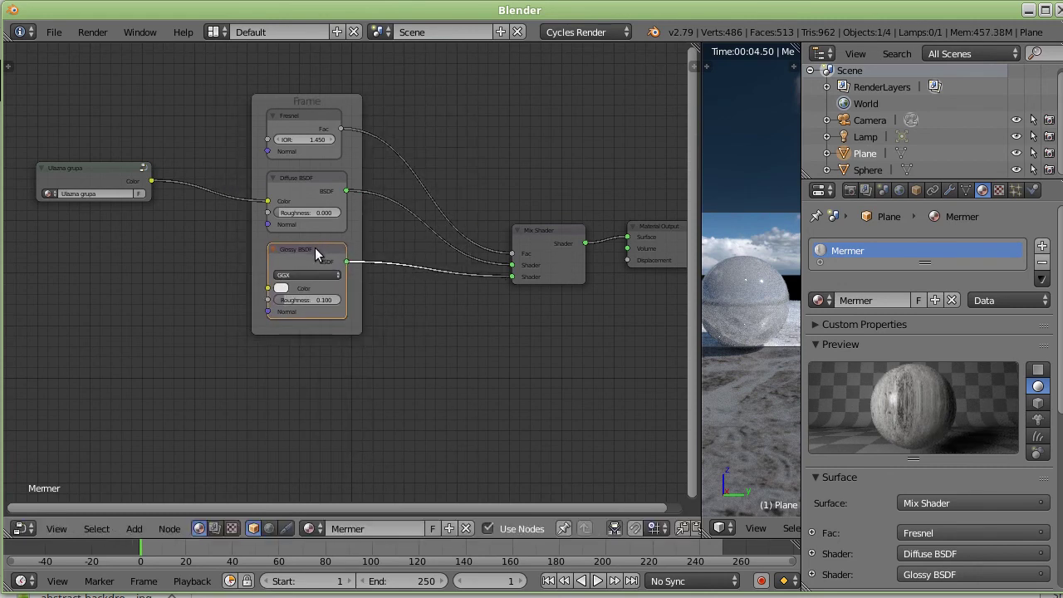
{"action": "key", "text": "alt+p"}
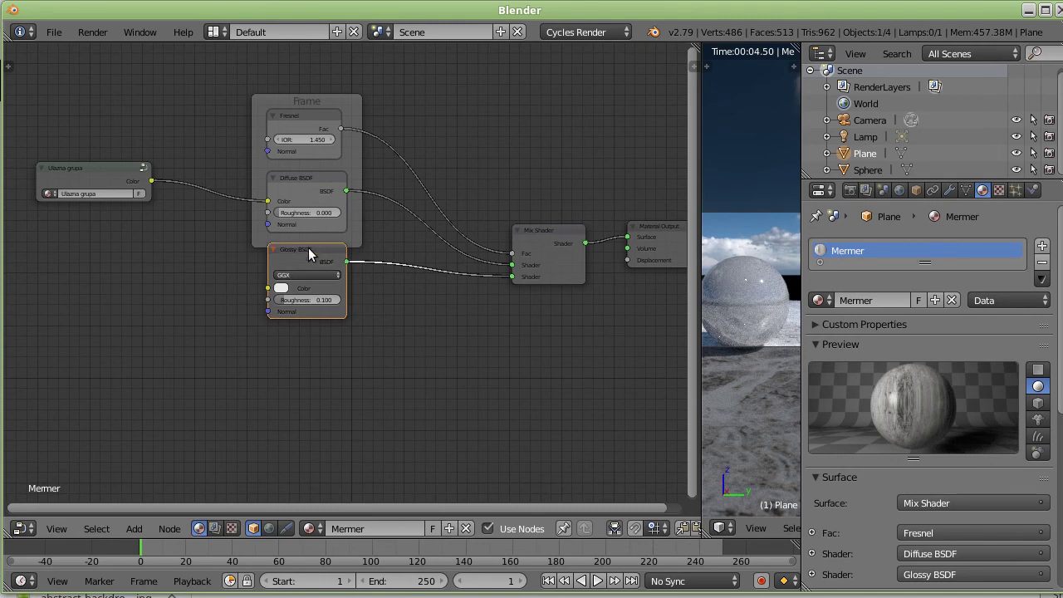
{"action": "left_click_drag", "start_coordinate": [308, 249], "coordinate": [312, 278]}
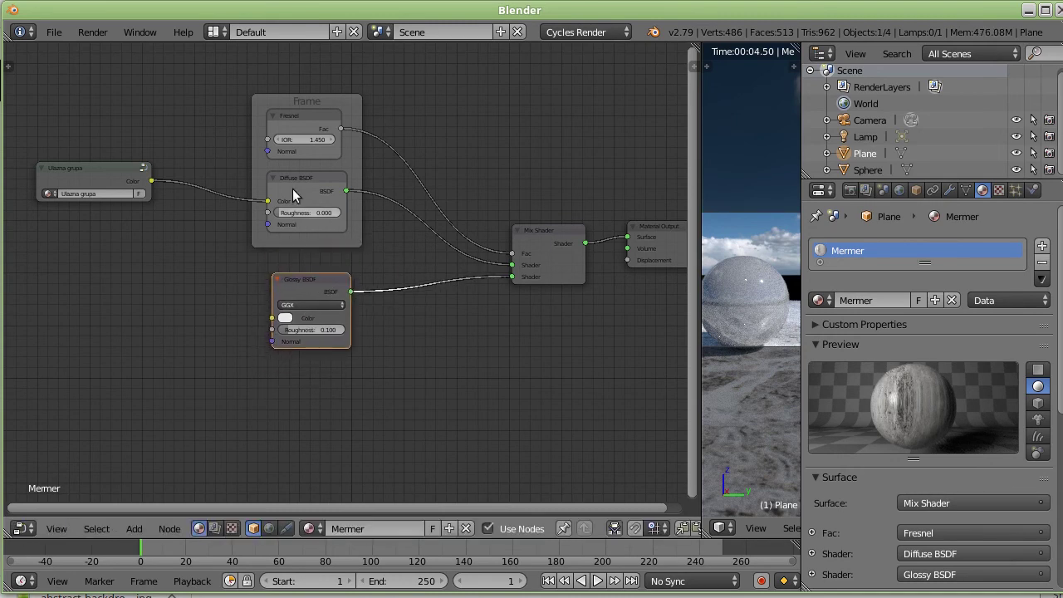
{"action": "left_click_drag", "start_coordinate": [308, 177], "coordinate": [314, 177]}
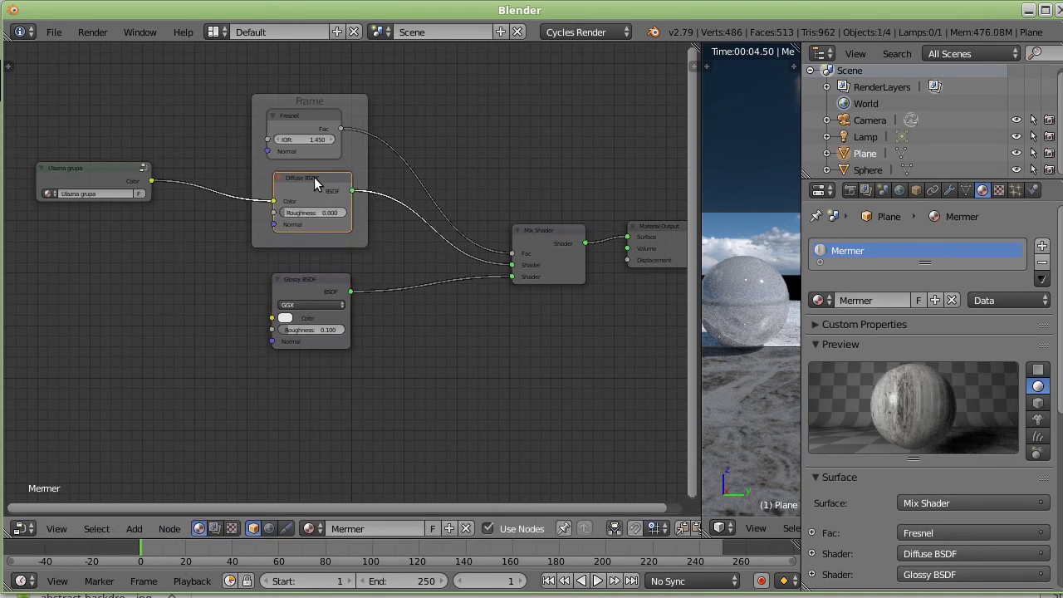
{"action": "key", "text": "alt+p"}
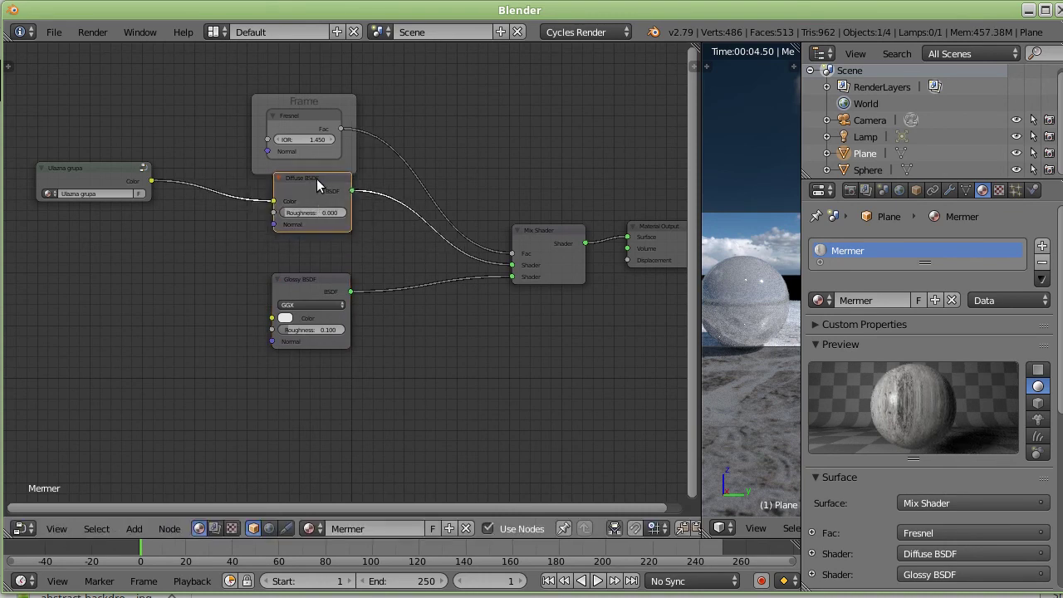
{"action": "left_click_drag", "start_coordinate": [316, 184], "coordinate": [319, 208]}
{"action": "left_click", "coordinate": [324, 120]}
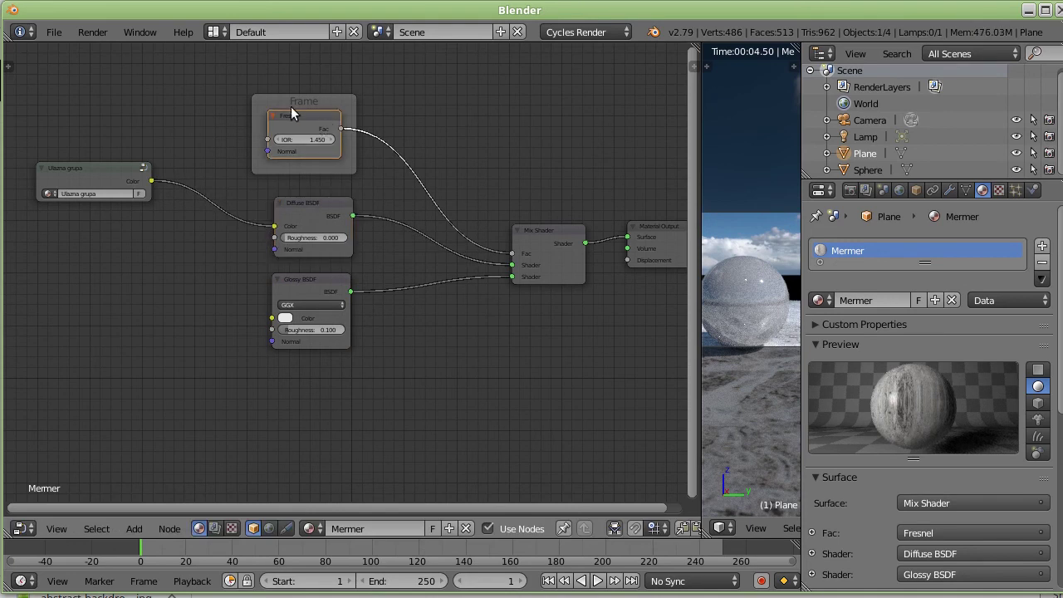
{"action": "left_click_drag", "start_coordinate": [291, 114], "coordinate": [453, 116], "text": "alt"}
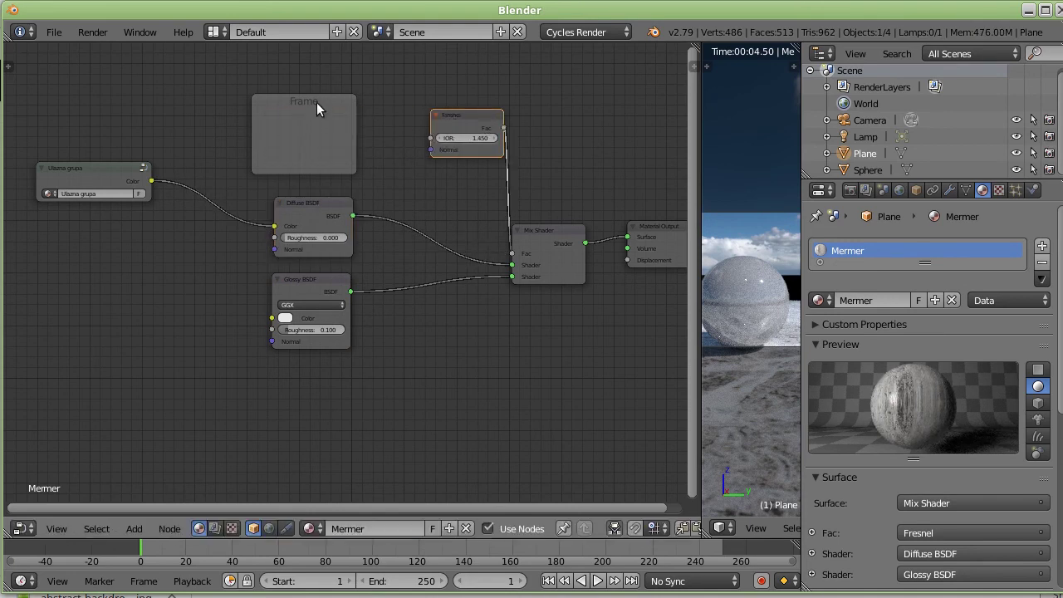
{"action": "left_click_drag", "start_coordinate": [316, 102], "coordinate": [230, 80]}
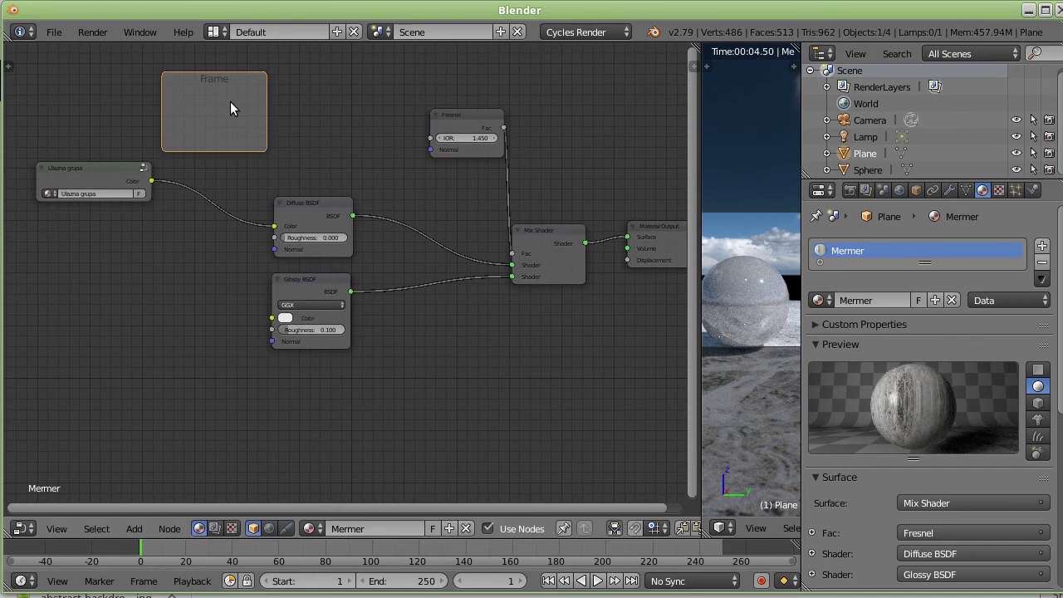
Delete the empty frame, move Fresnel back left, and add then delete a Bump node
{"action": "key", "text": "x"}
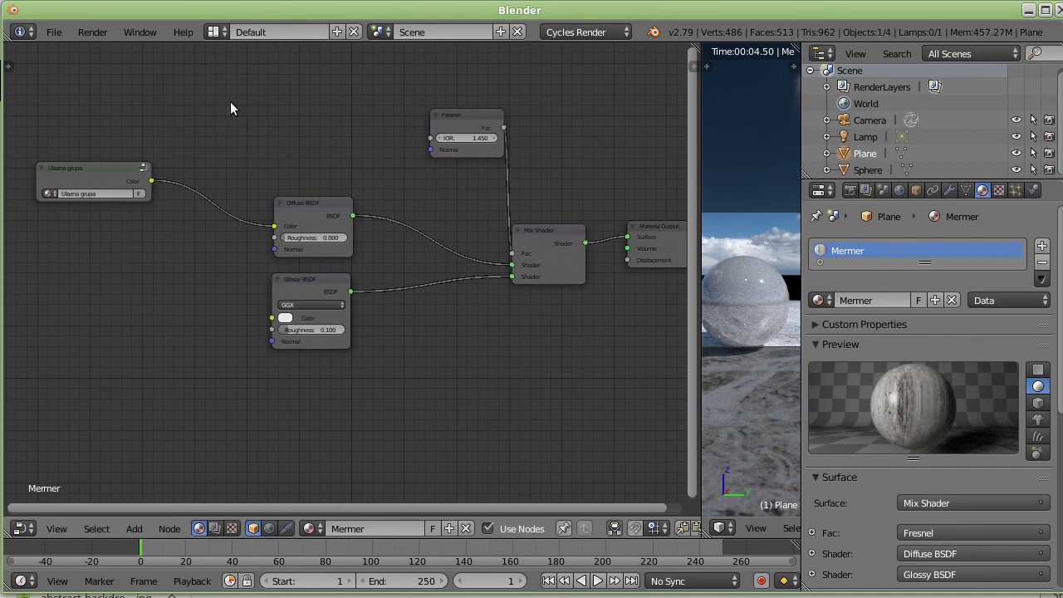
{"action": "left_click_drag", "start_coordinate": [453, 112], "coordinate": [309, 119]}
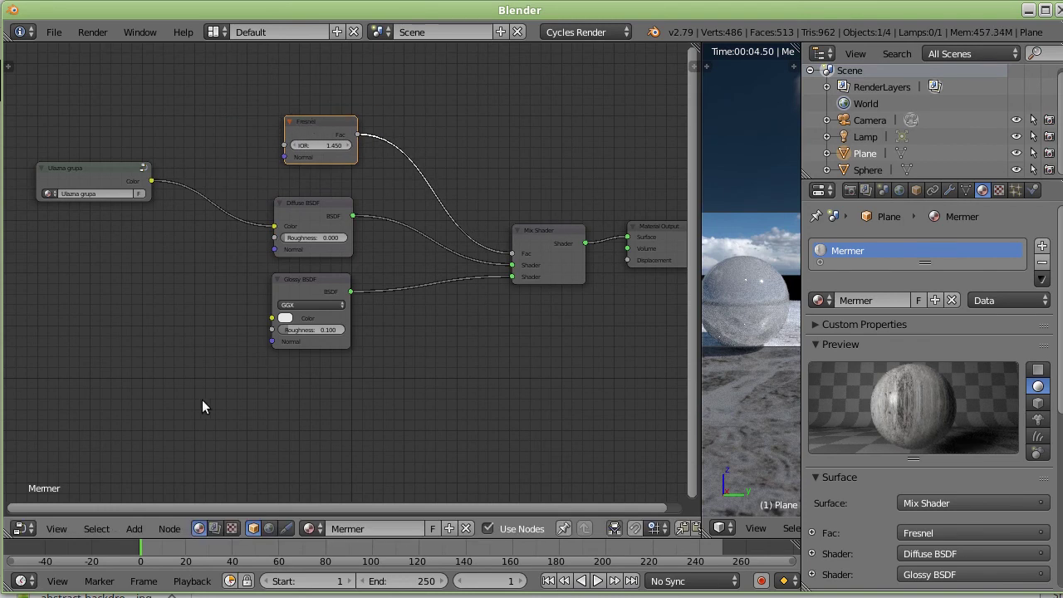
{"action": "left_click", "coordinate": [139, 532]}
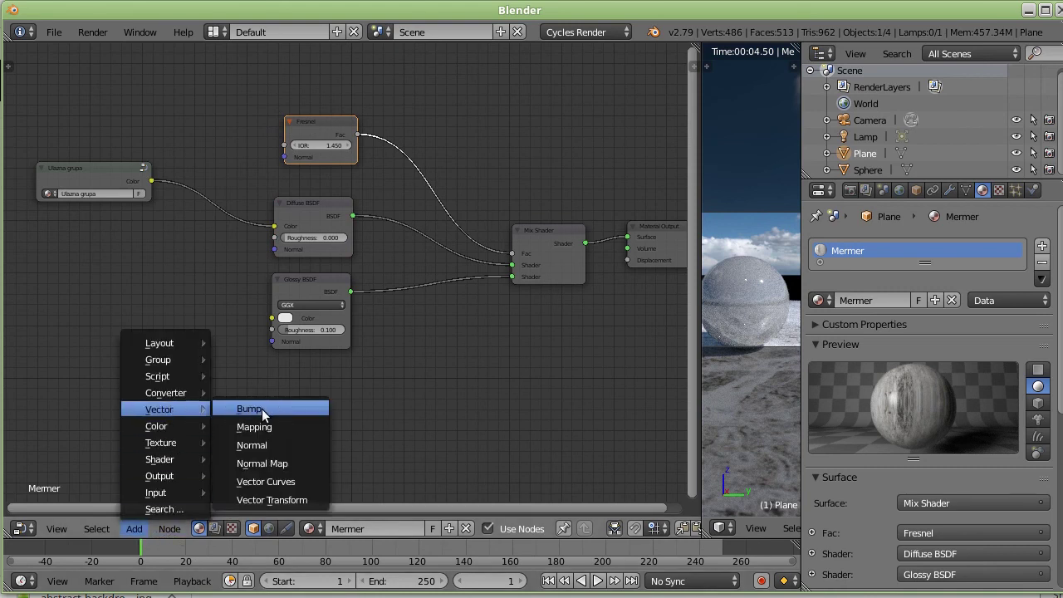
{"action": "left_click", "coordinate": [261, 409]}
{"action": "left_click", "coordinate": [142, 305]}
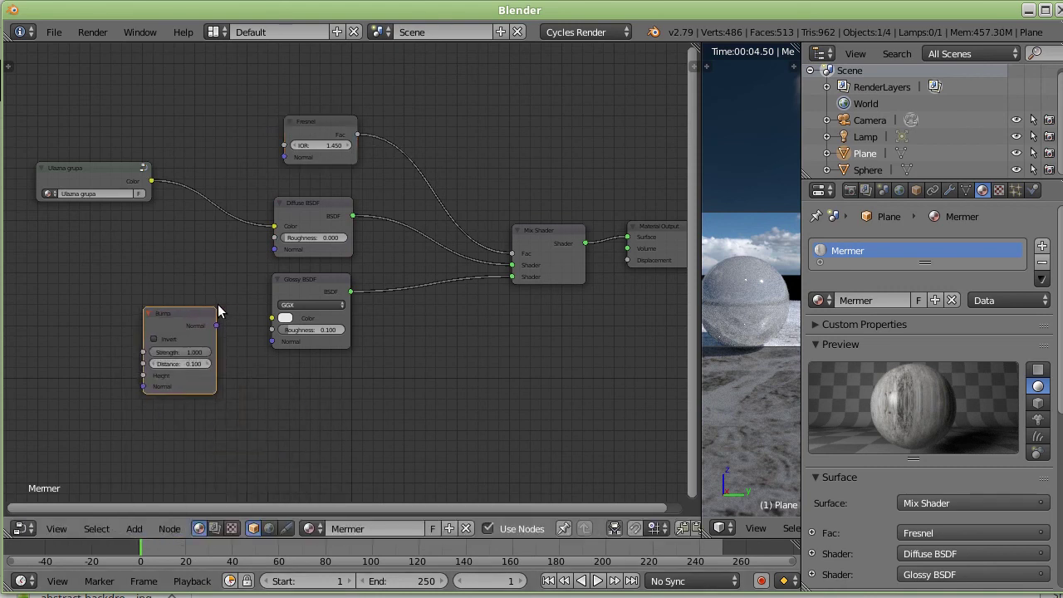
{"action": "key", "text": "x"}
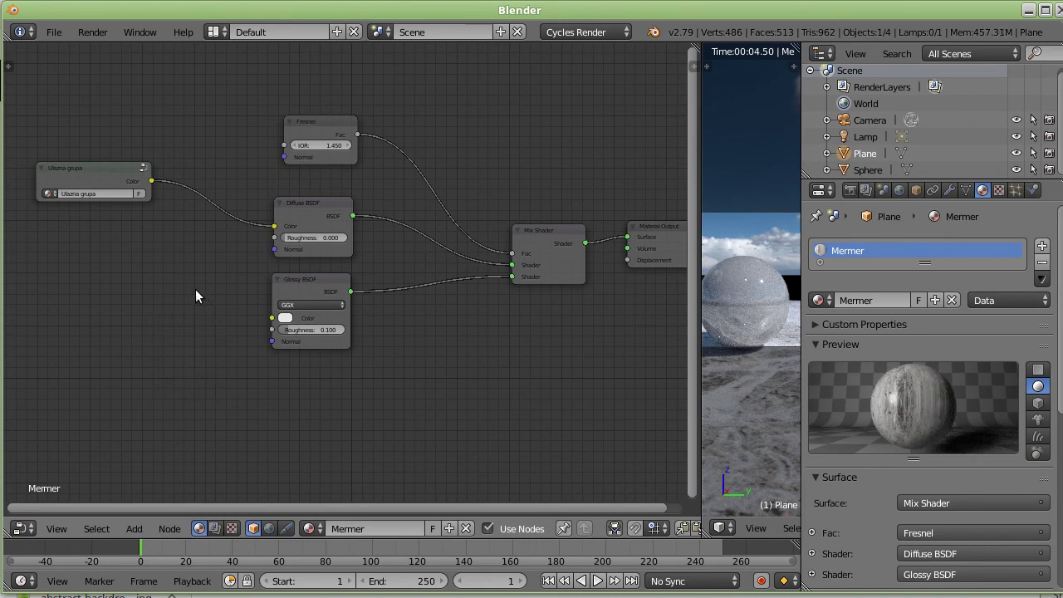
Add and delete two demo Frame nodes, then nudge Fresnel slightly left
{"action": "left_click", "coordinate": [133, 529]}
{"action": "mouse_move", "coordinate": [162, 359]}
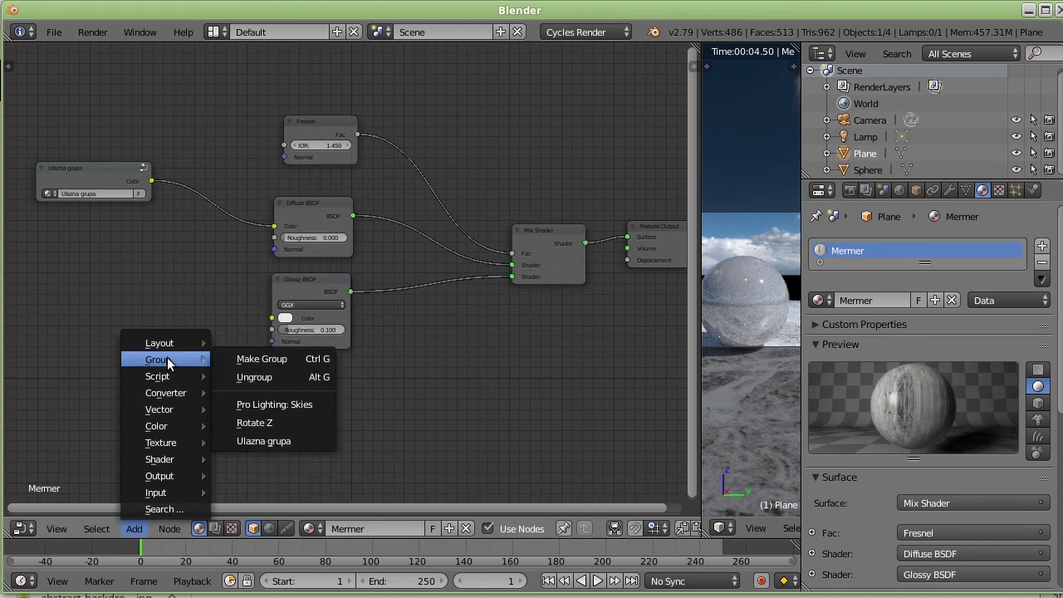
{"action": "left_click", "coordinate": [246, 343]}
{"action": "left_click", "coordinate": [122, 335]}
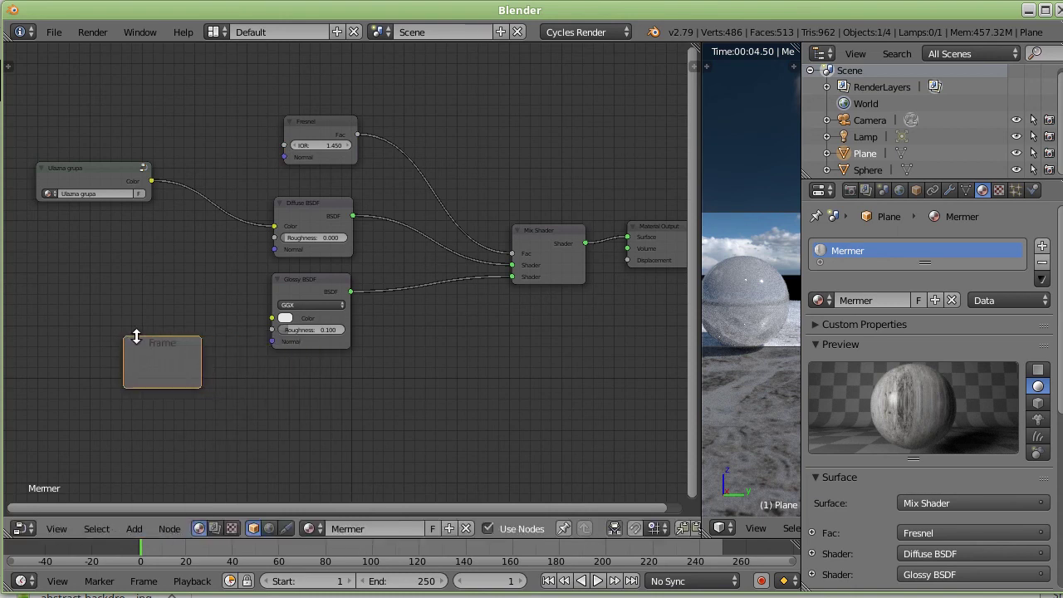
{"action": "key", "text": "x"}
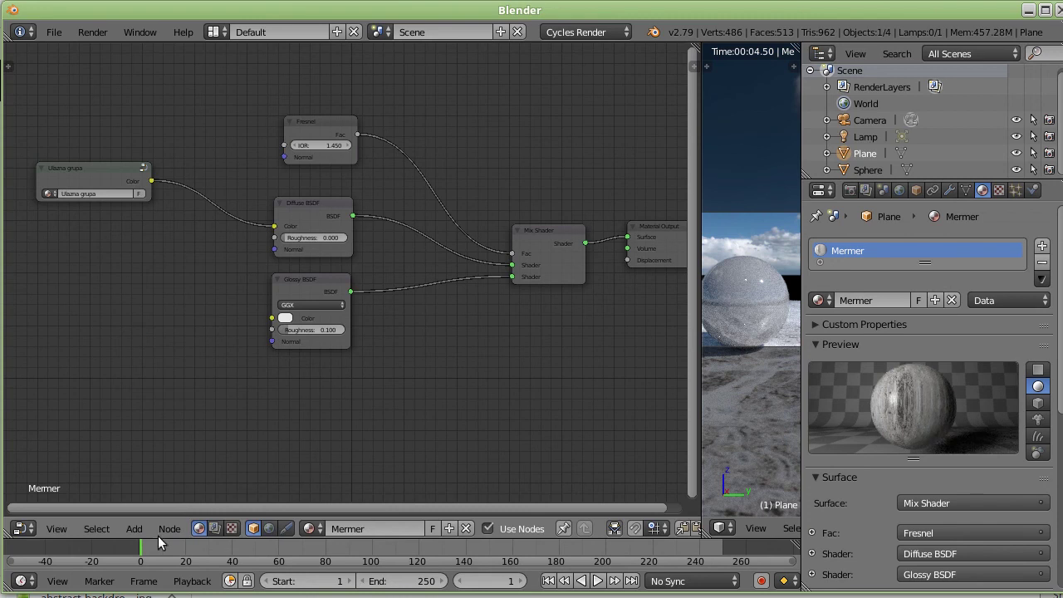
{"action": "left_click", "coordinate": [141, 536]}
{"action": "mouse_move", "coordinate": [159, 343]}
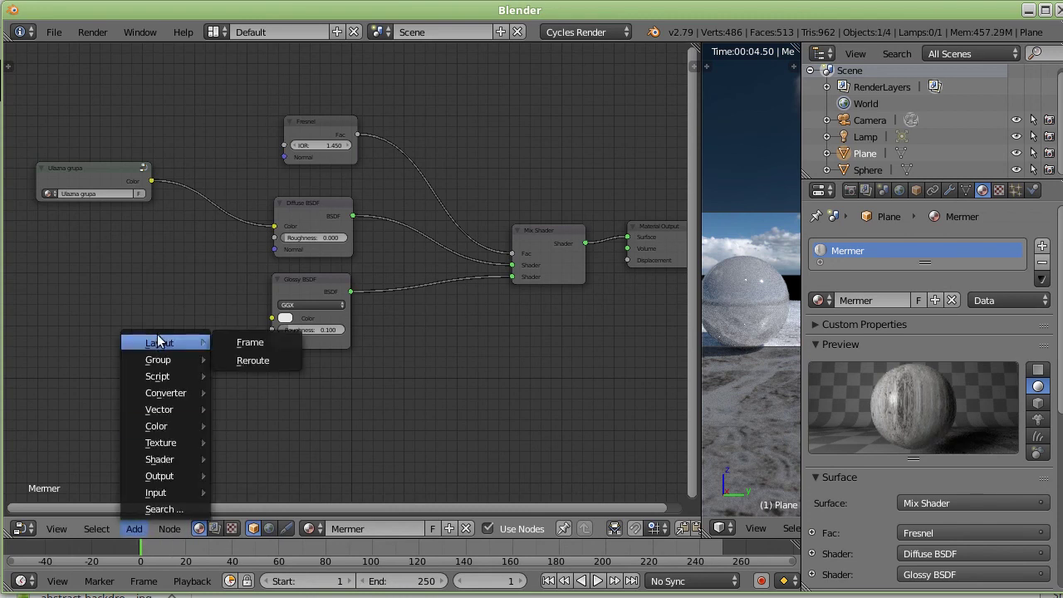
{"action": "left_click", "coordinate": [264, 344]}
{"action": "left_click", "coordinate": [73, 297]}
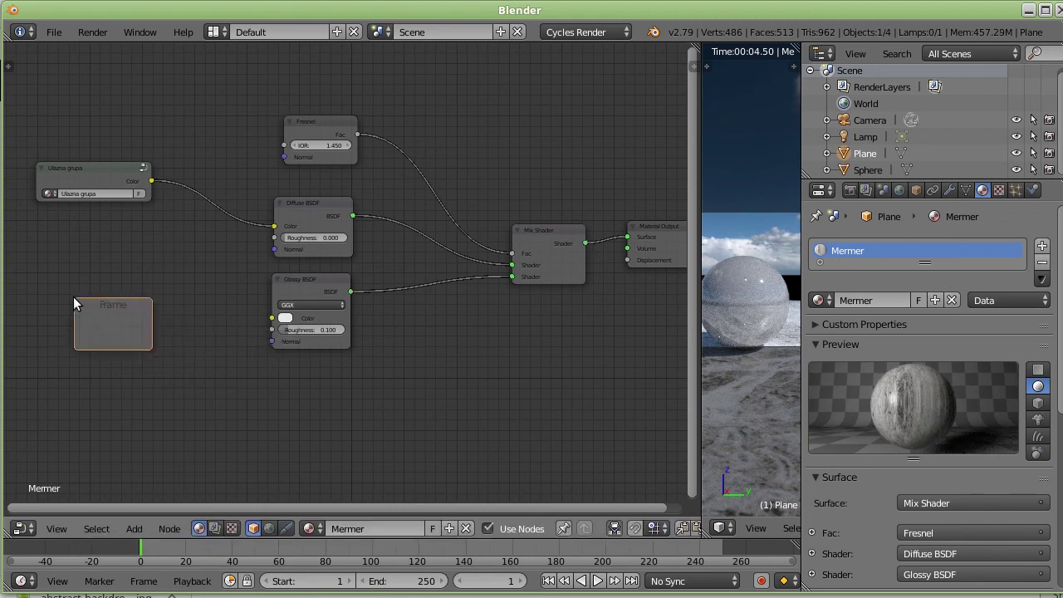
{"action": "key", "text": "x"}
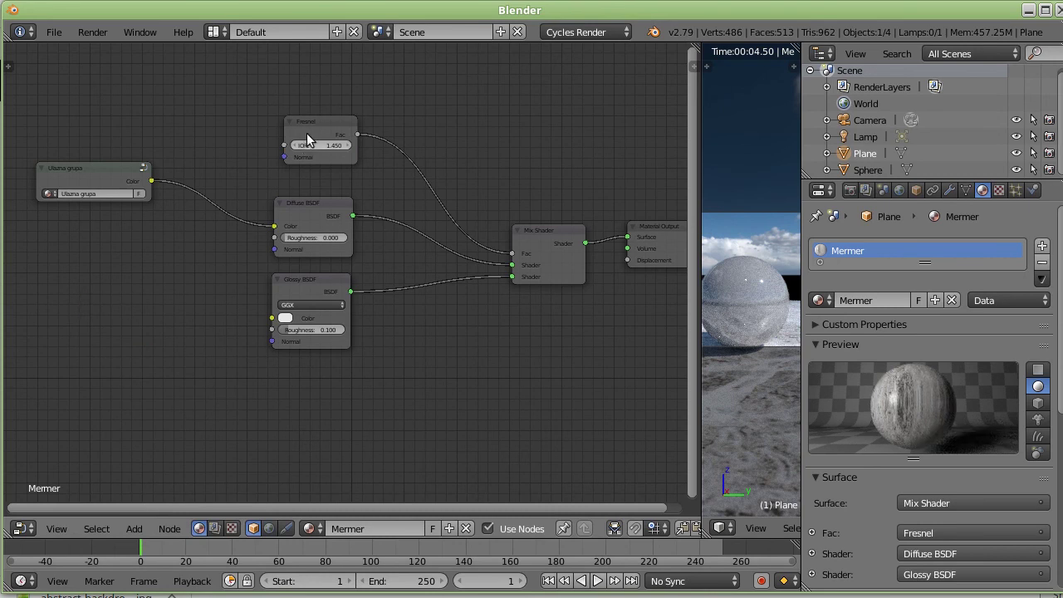
{"action": "left_click_drag", "start_coordinate": [309, 124], "coordinate": [298, 126]}
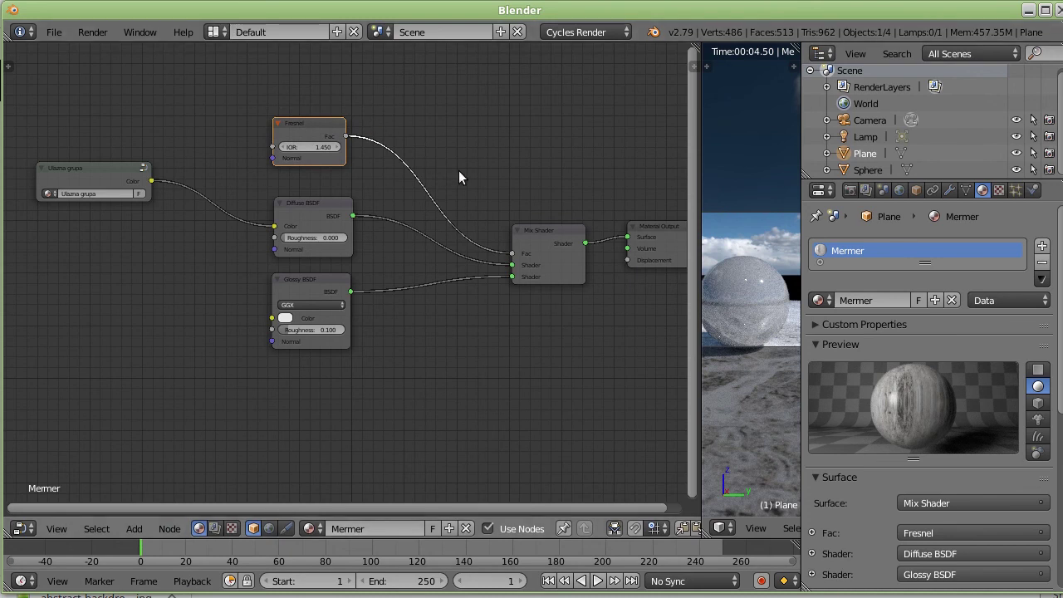
Fit the whole Mermer material node tree into the node editor view
{"action": "key", "text": "ctrl+z"}
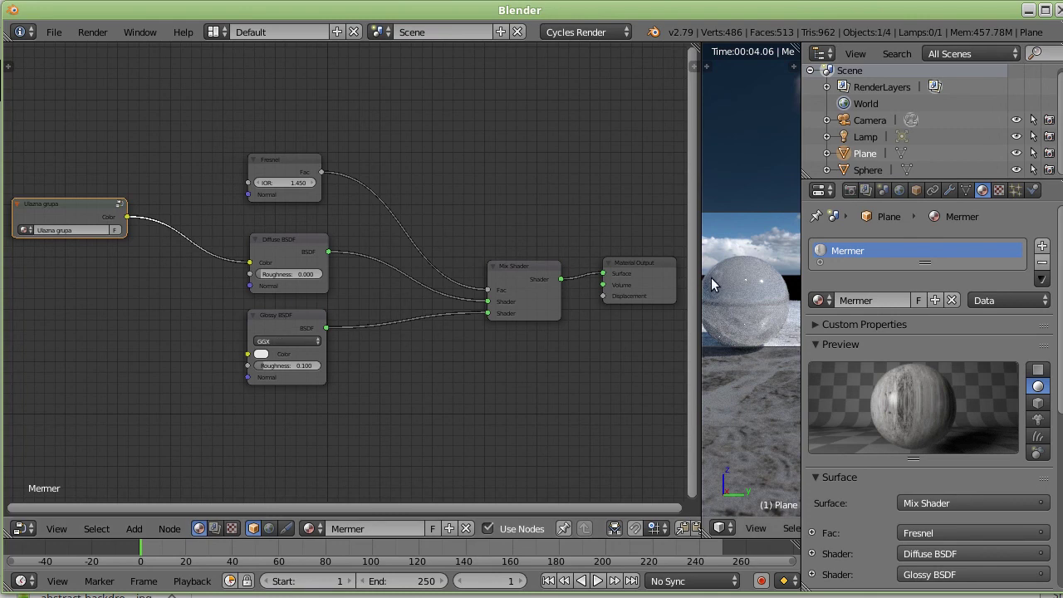
Enlarge the 3D viewport and zoom in on the marble sphere in the live Cycles render
{"action": "left_click_drag", "start_coordinate": [702, 276], "coordinate": [403, 277]}
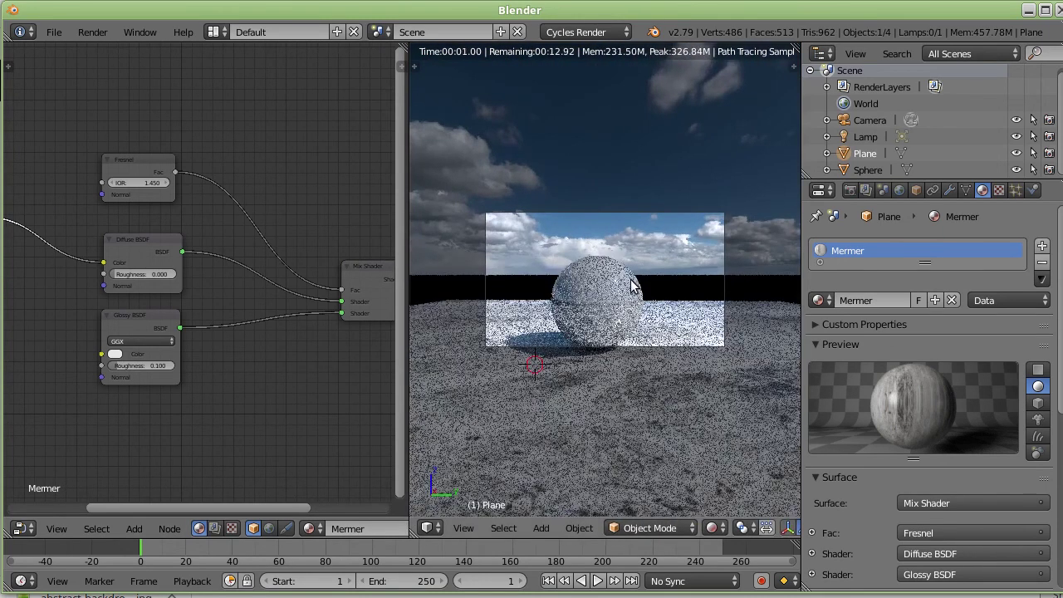
{"action": "scroll", "coordinate": [648, 282], "scroll_direction": "up", "scroll_amount": 2}
{"action": "scroll", "coordinate": [644, 289], "scroll_direction": "up", "scroll_amount": 3}
{"action": "scroll", "coordinate": [641, 293], "scroll_direction": "up", "scroll_amount": 2}
{"action": "scroll", "coordinate": [647, 297], "scroll_direction": "up", "scroll_amount": 1}
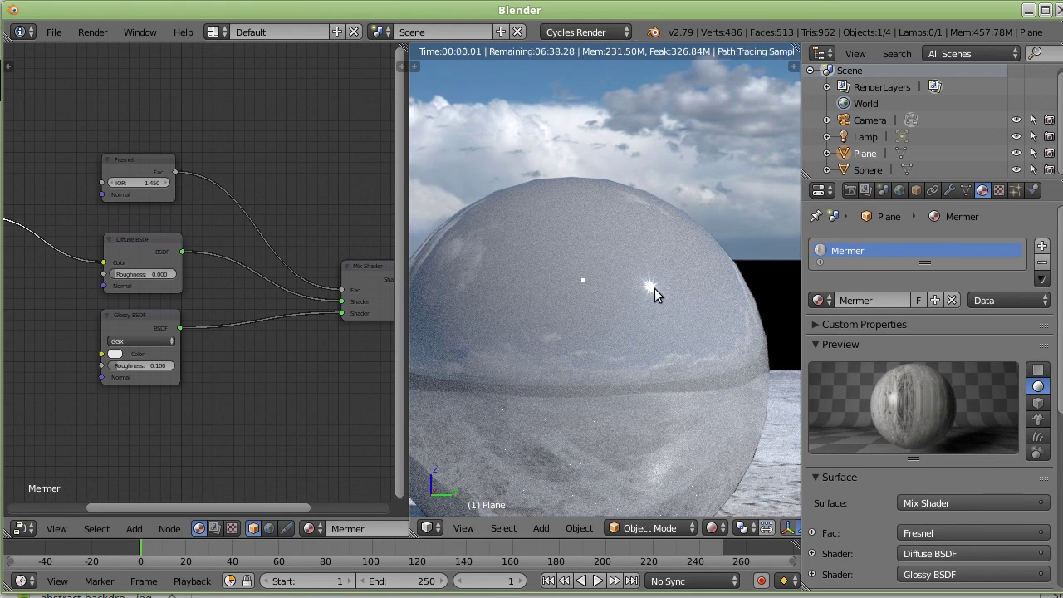
{"action": "scroll", "coordinate": [654, 289], "scroll_direction": "up", "scroll_amount": 2}
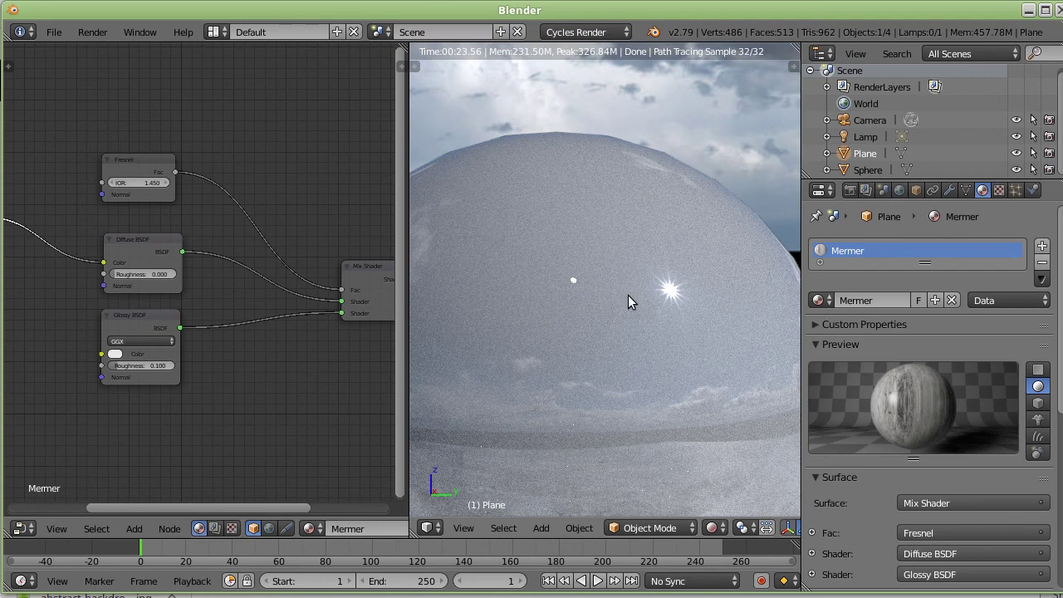
{"action": "scroll", "coordinate": [628, 295], "scroll_direction": "down", "scroll_amount": 2}
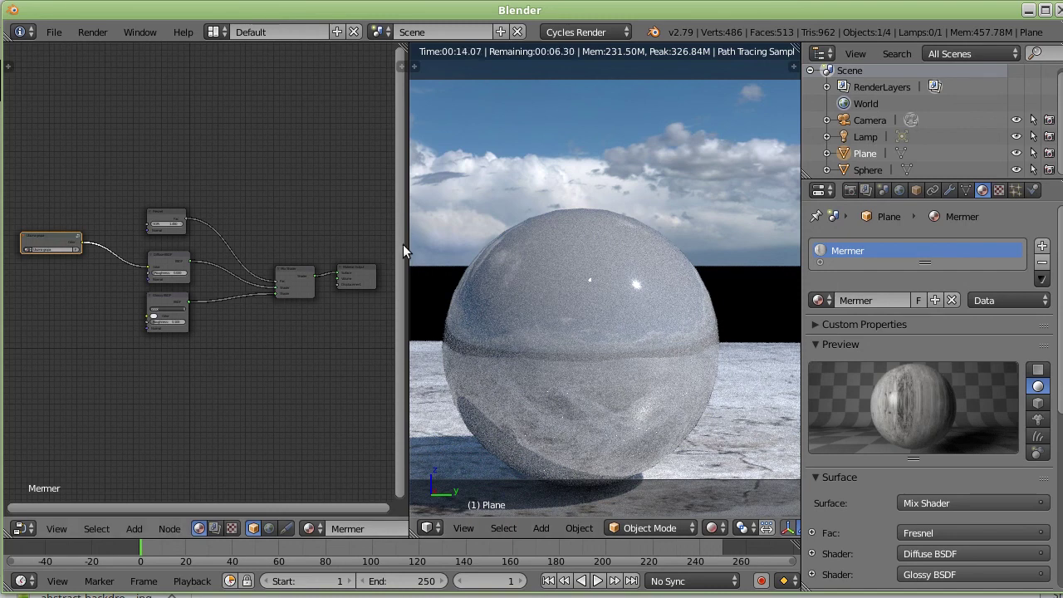
{"action": "scroll", "coordinate": [589, 266], "scroll_direction": "up", "scroll_amount": 5}
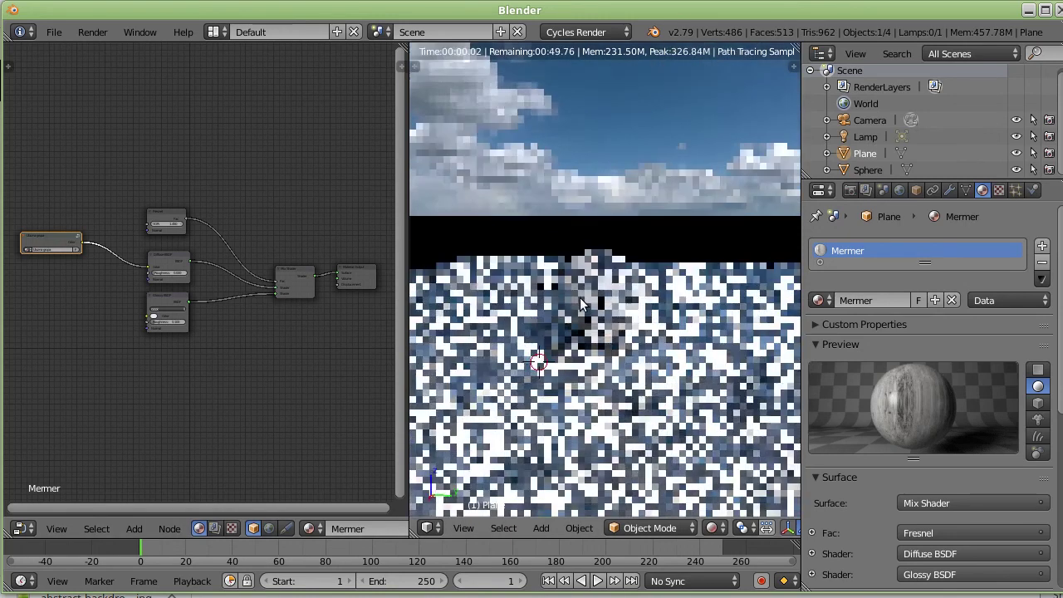